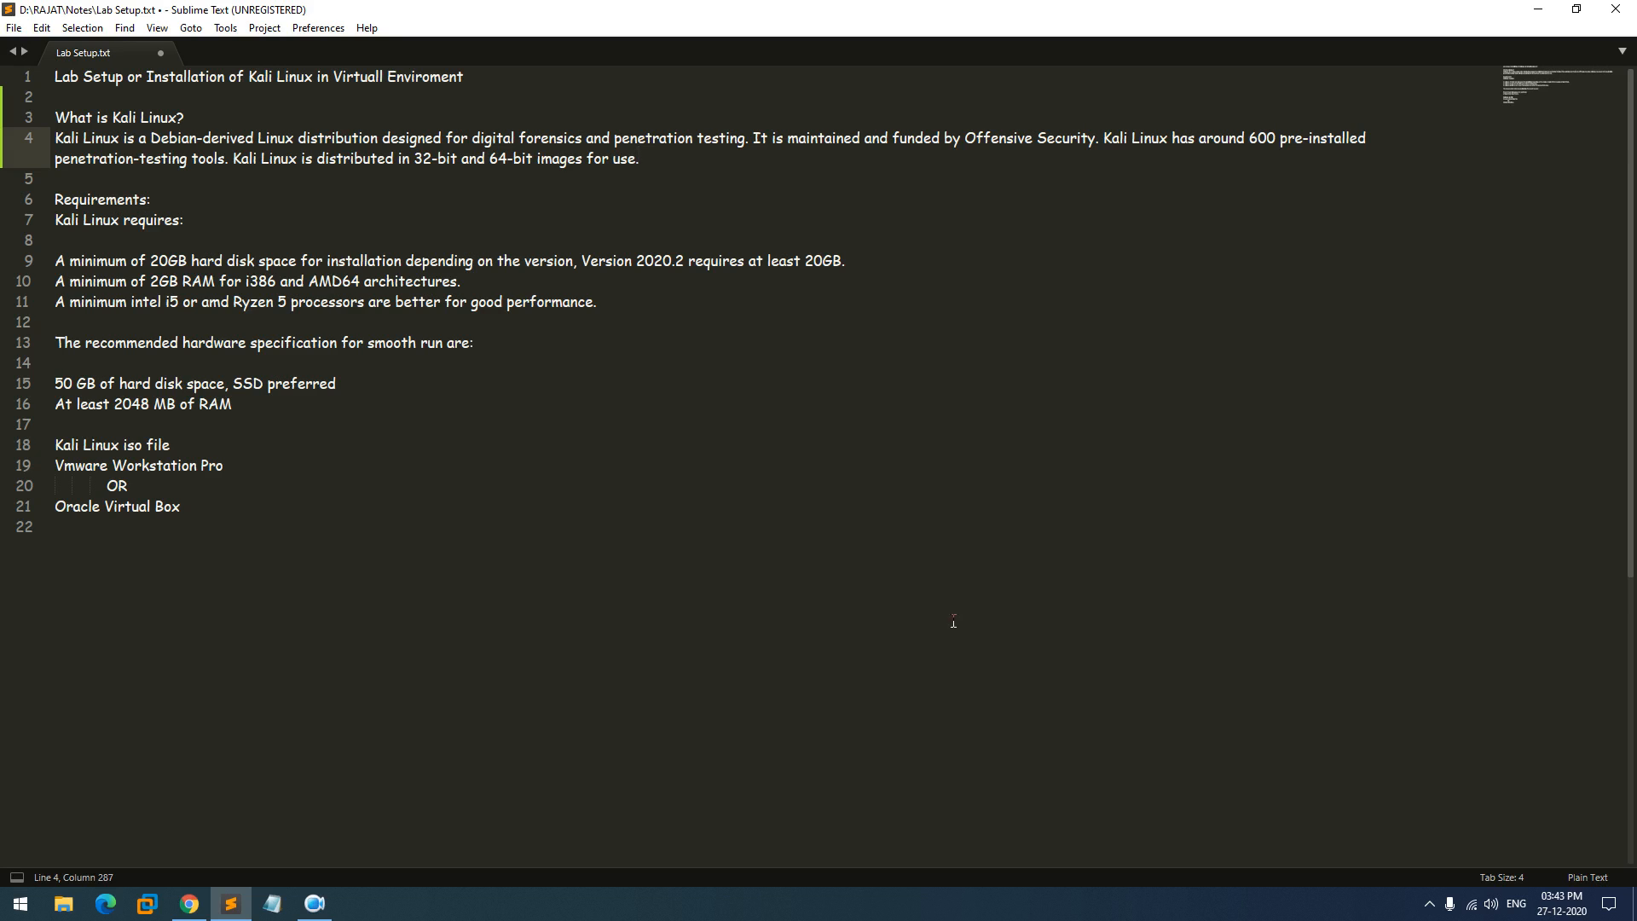
- Search Google for 'kali linux' and go to the Download Kali Linux page on kali.org
click(190, 905)
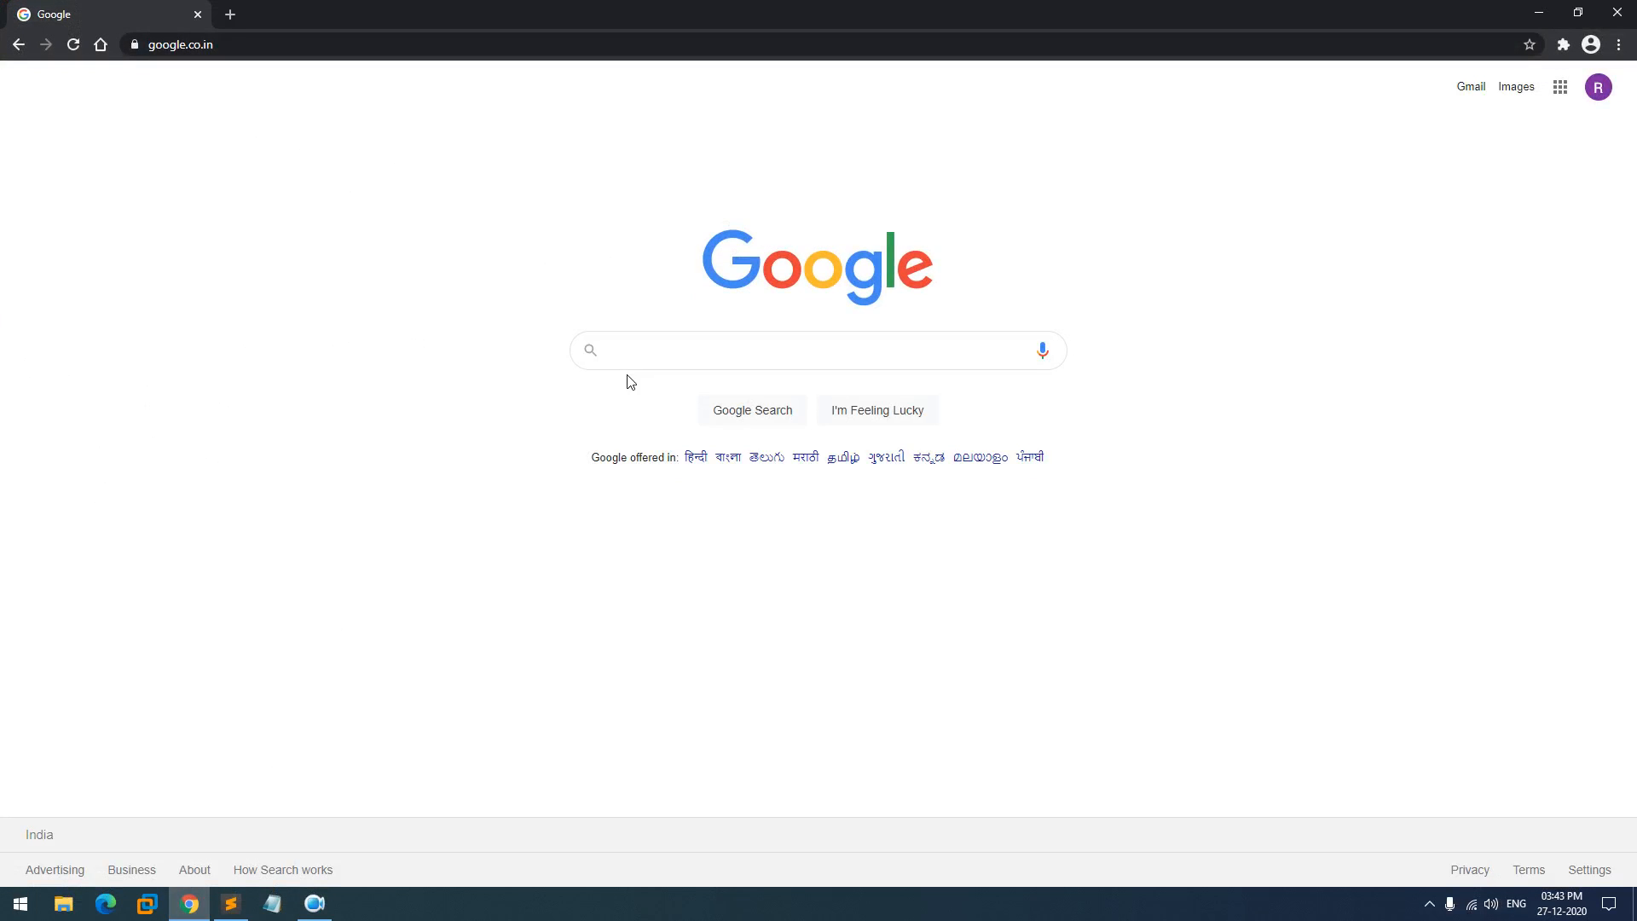
text(kali linux)
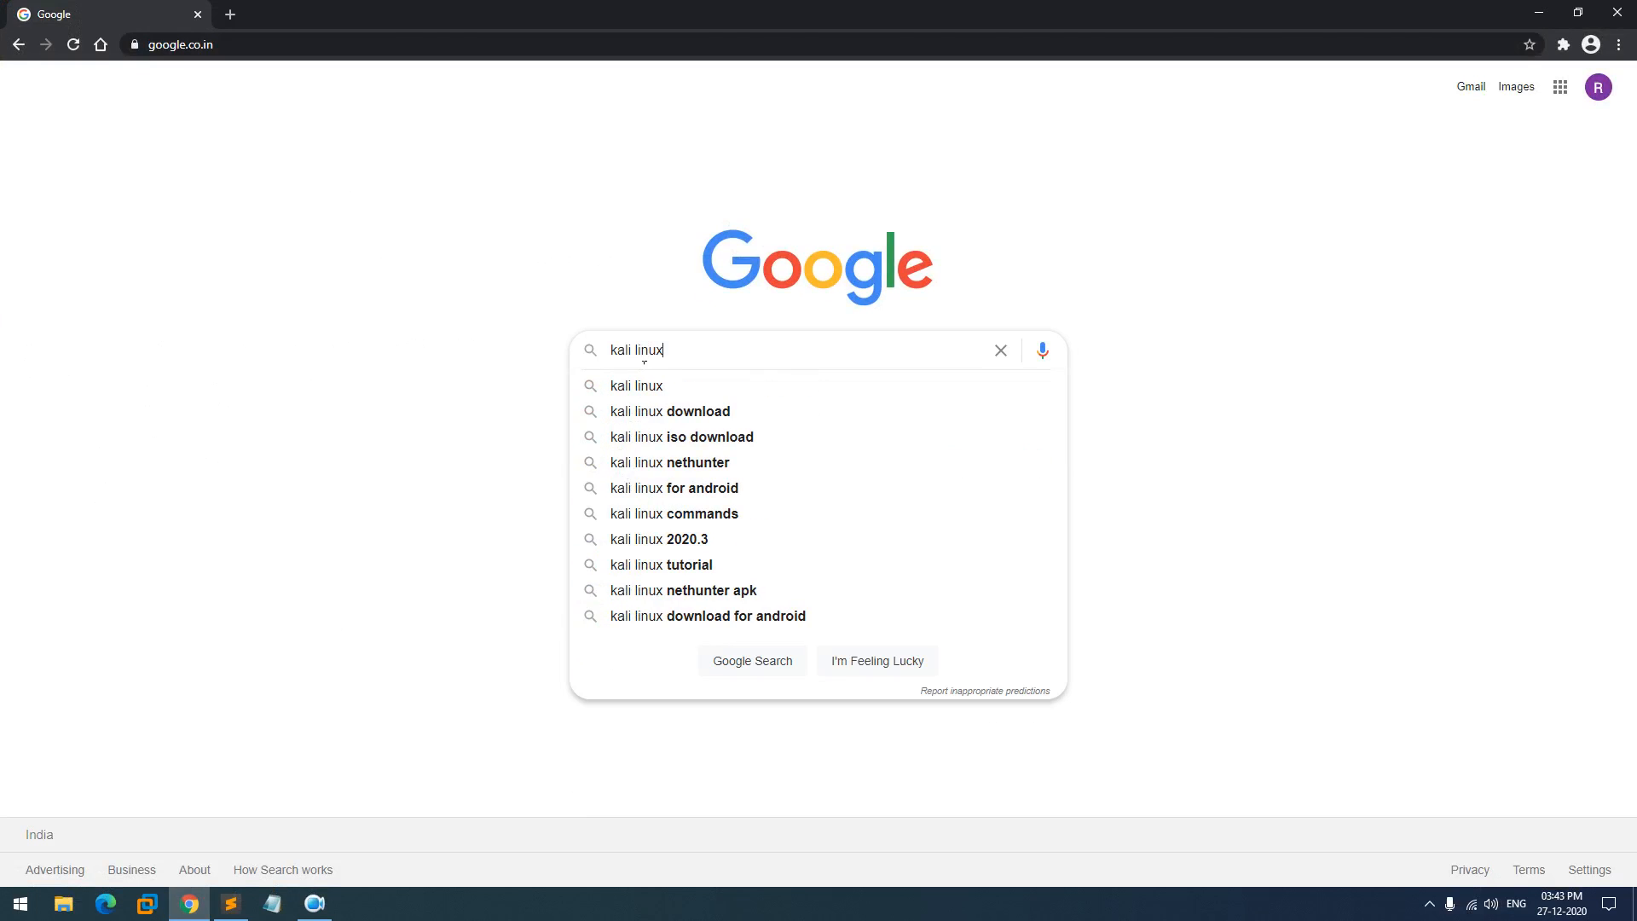
key(Return)
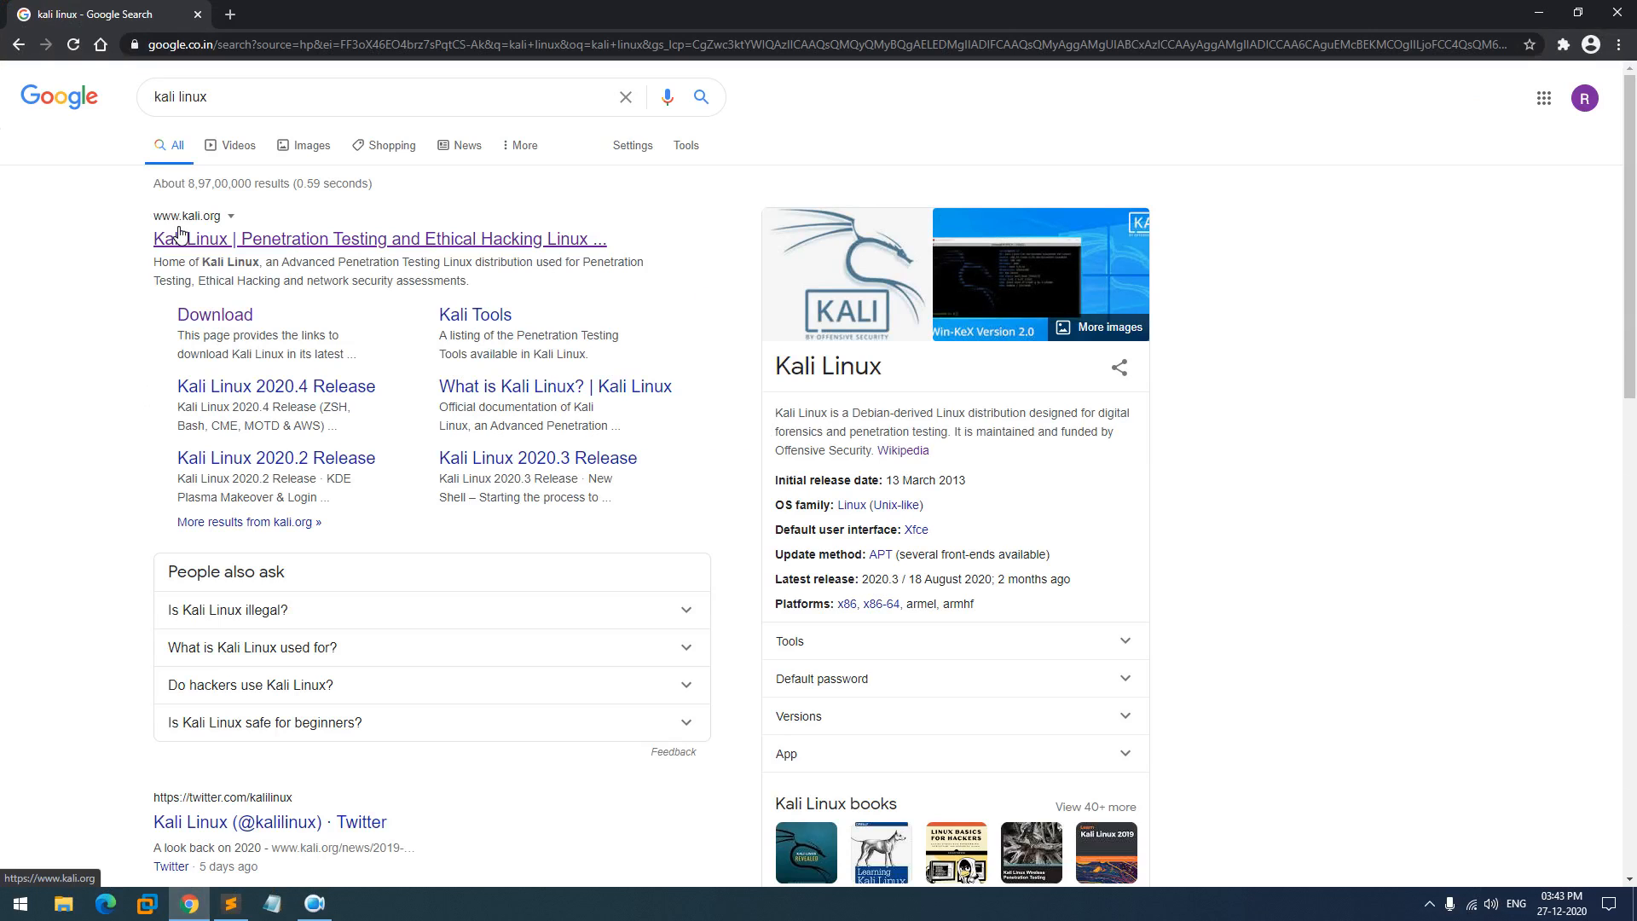
click(183, 237)
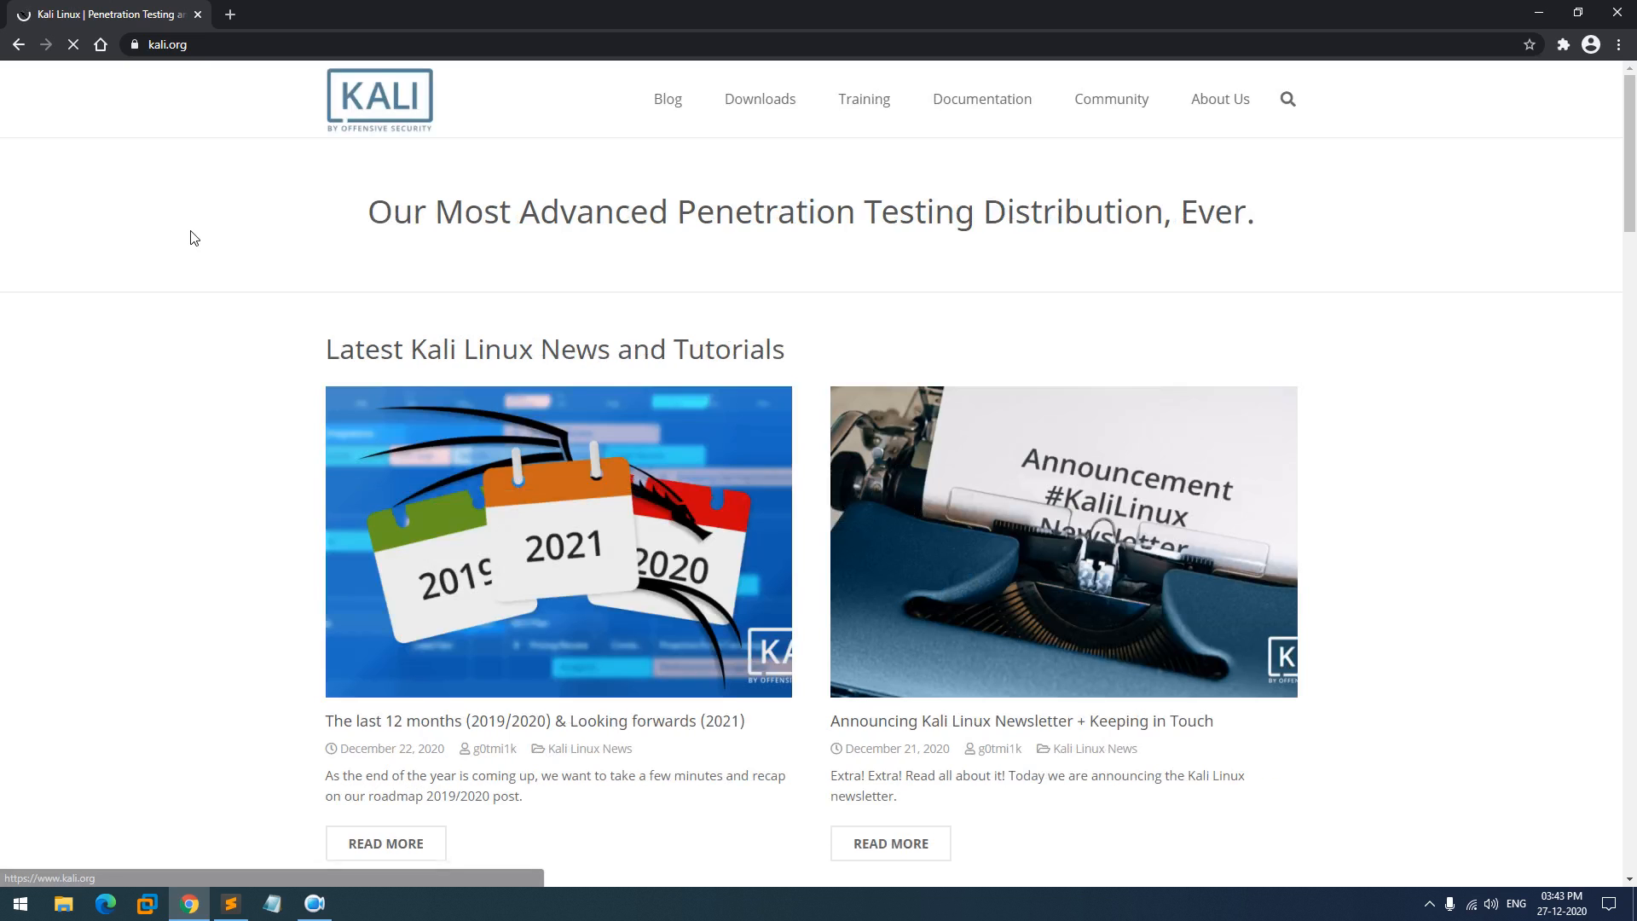
click(779, 109)
click(792, 139)
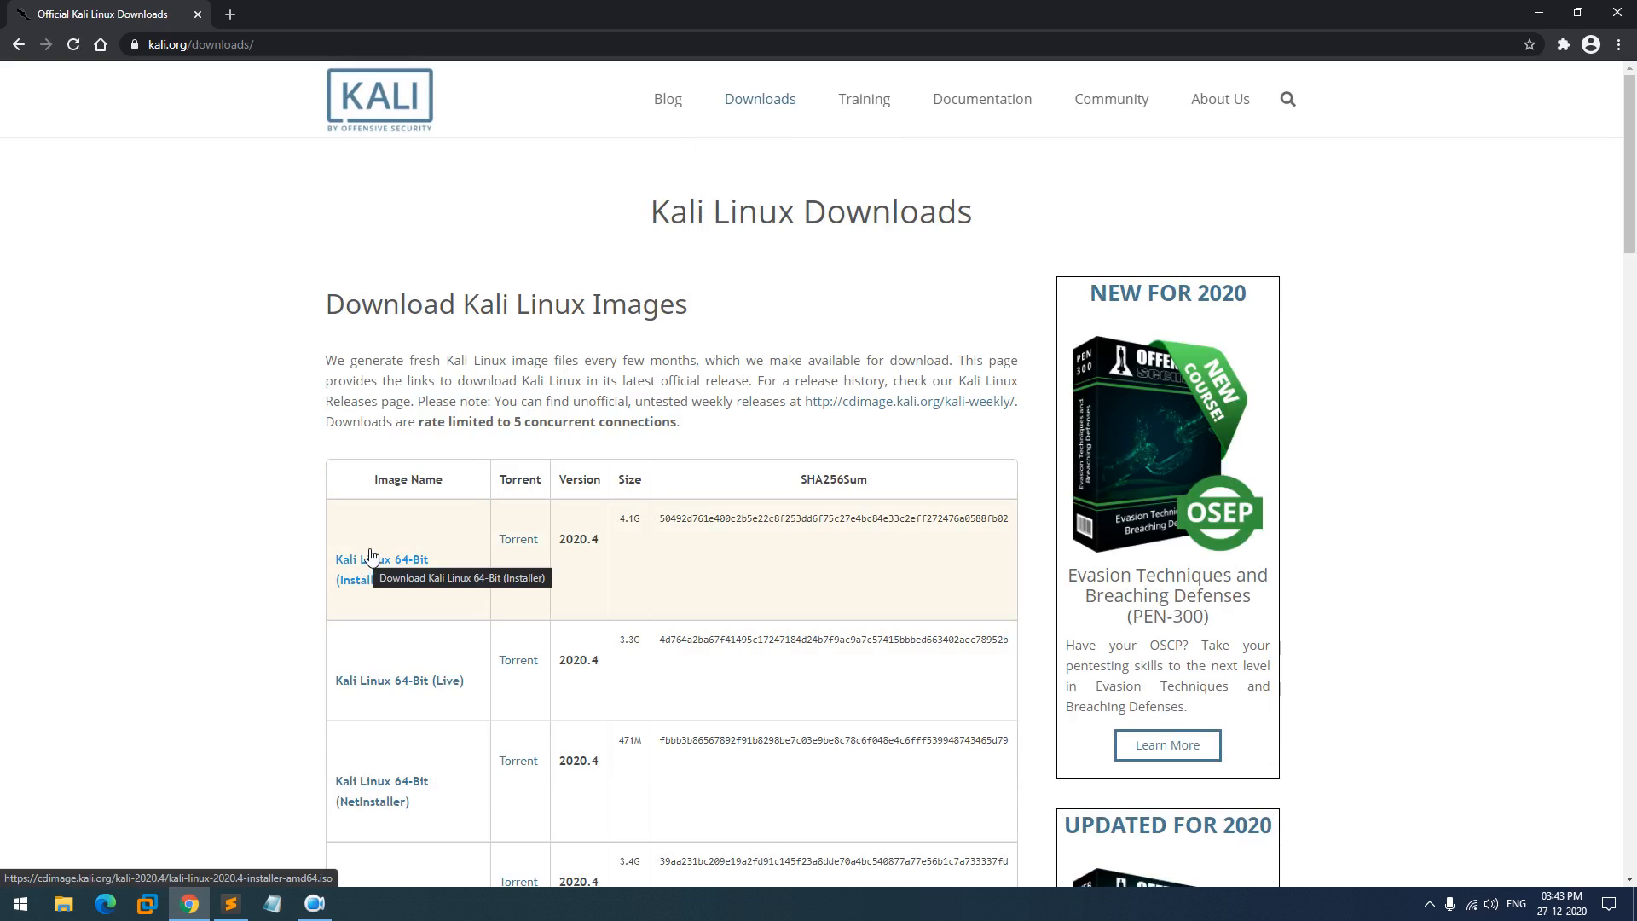
- Request the 4.00 GB kali-linux-2020.4-installer-amd64.iso from the 64-Bit Installer link
click(406, 569)
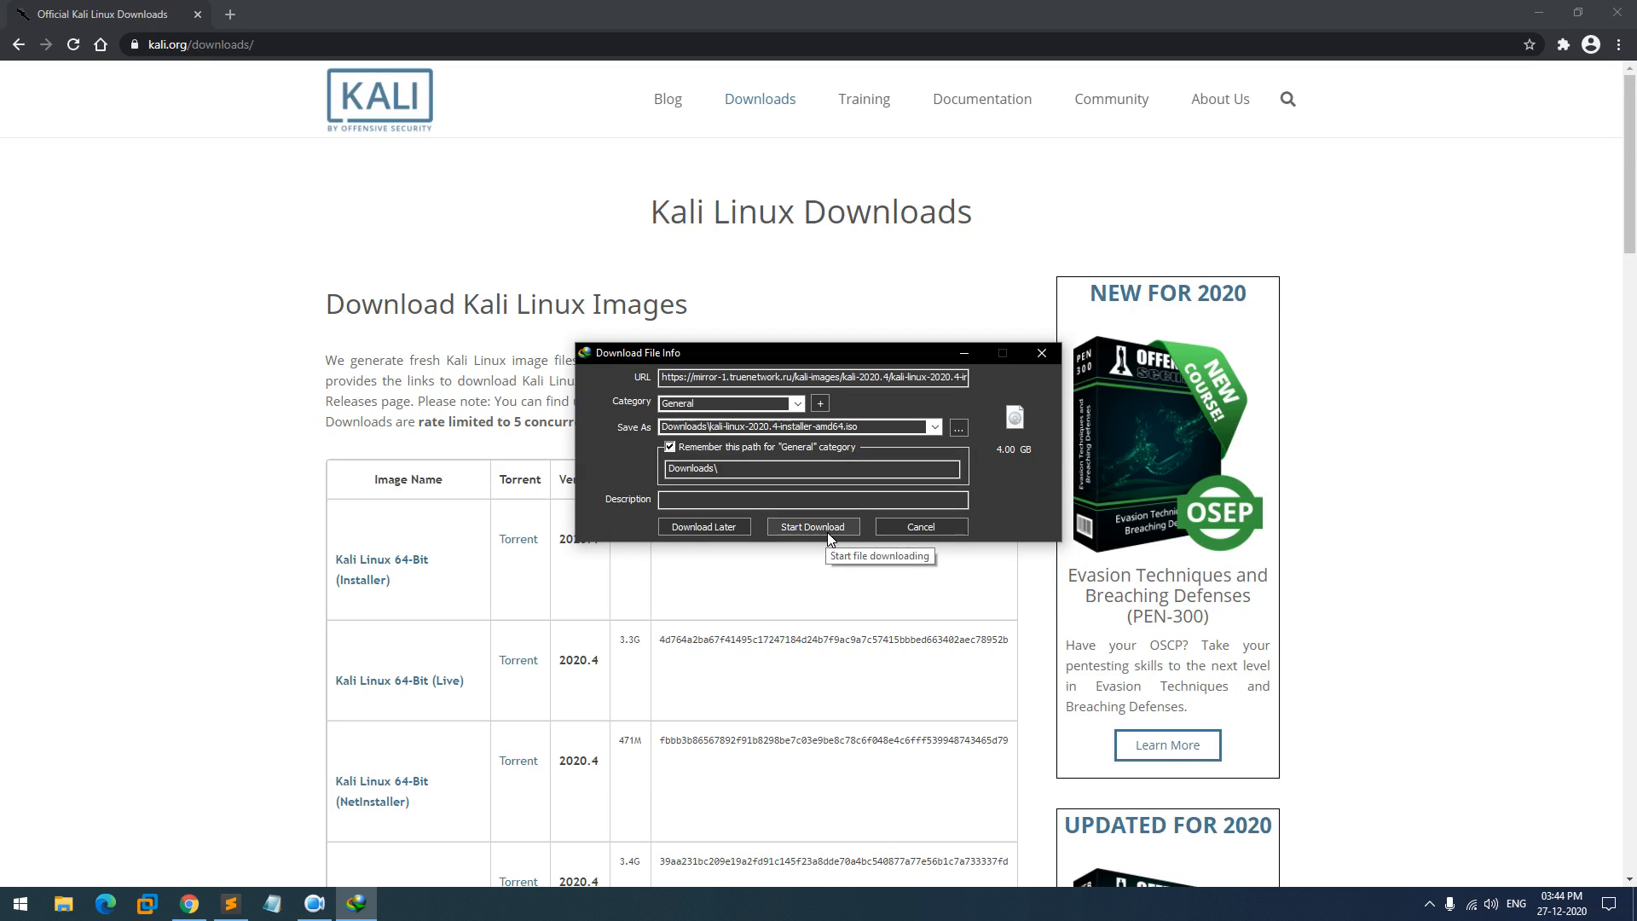
click(909, 530)
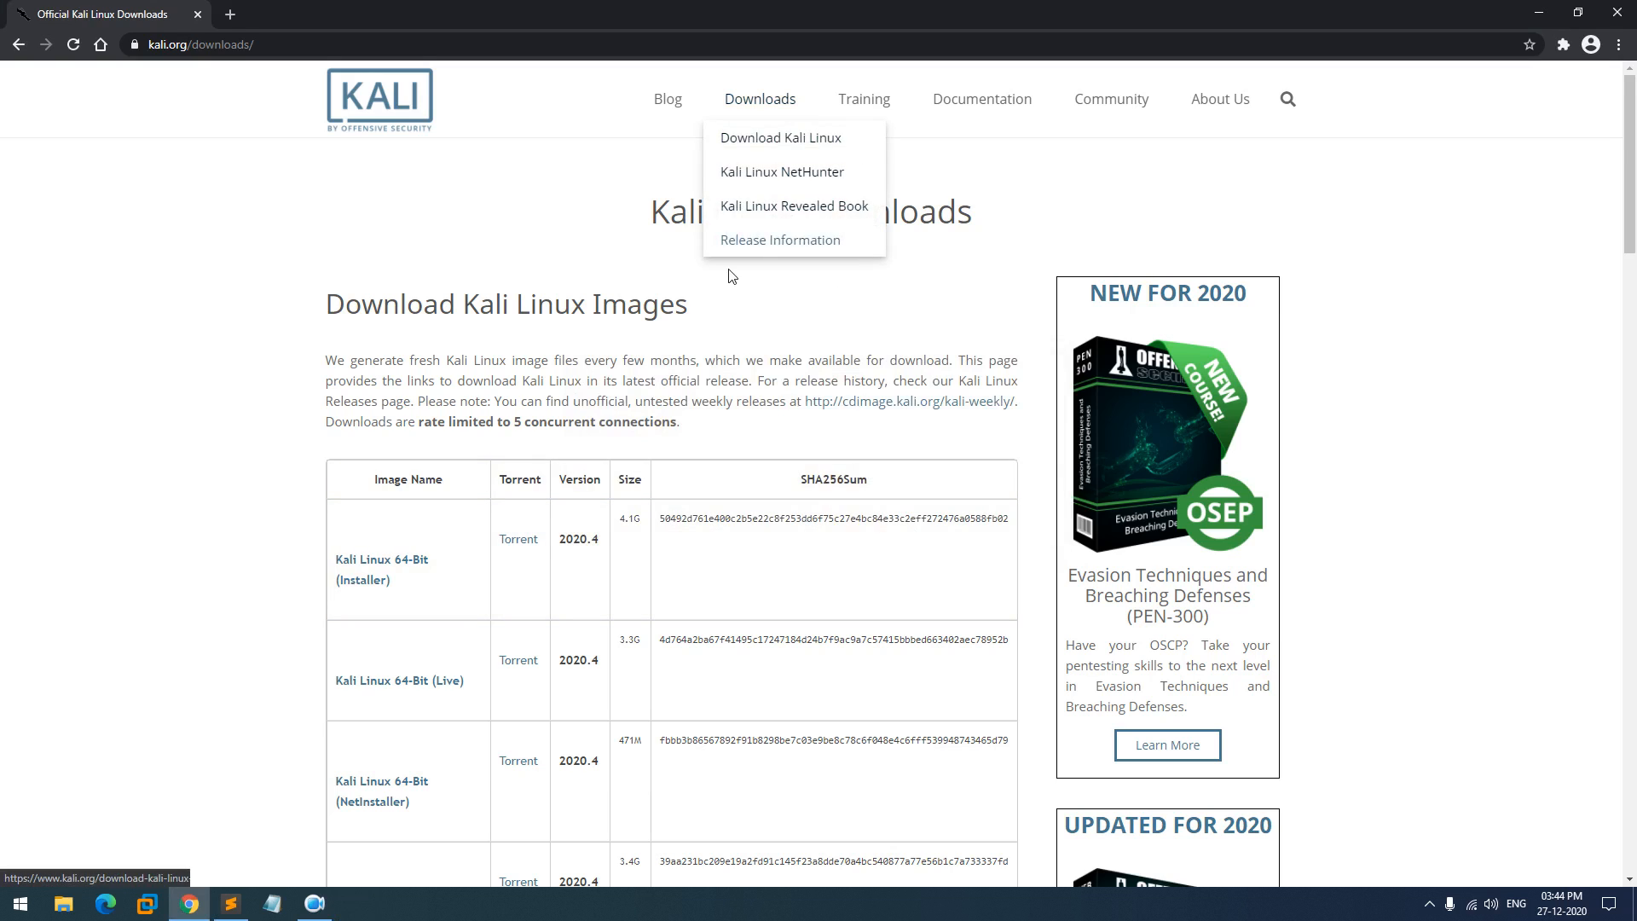
click(837, 401)
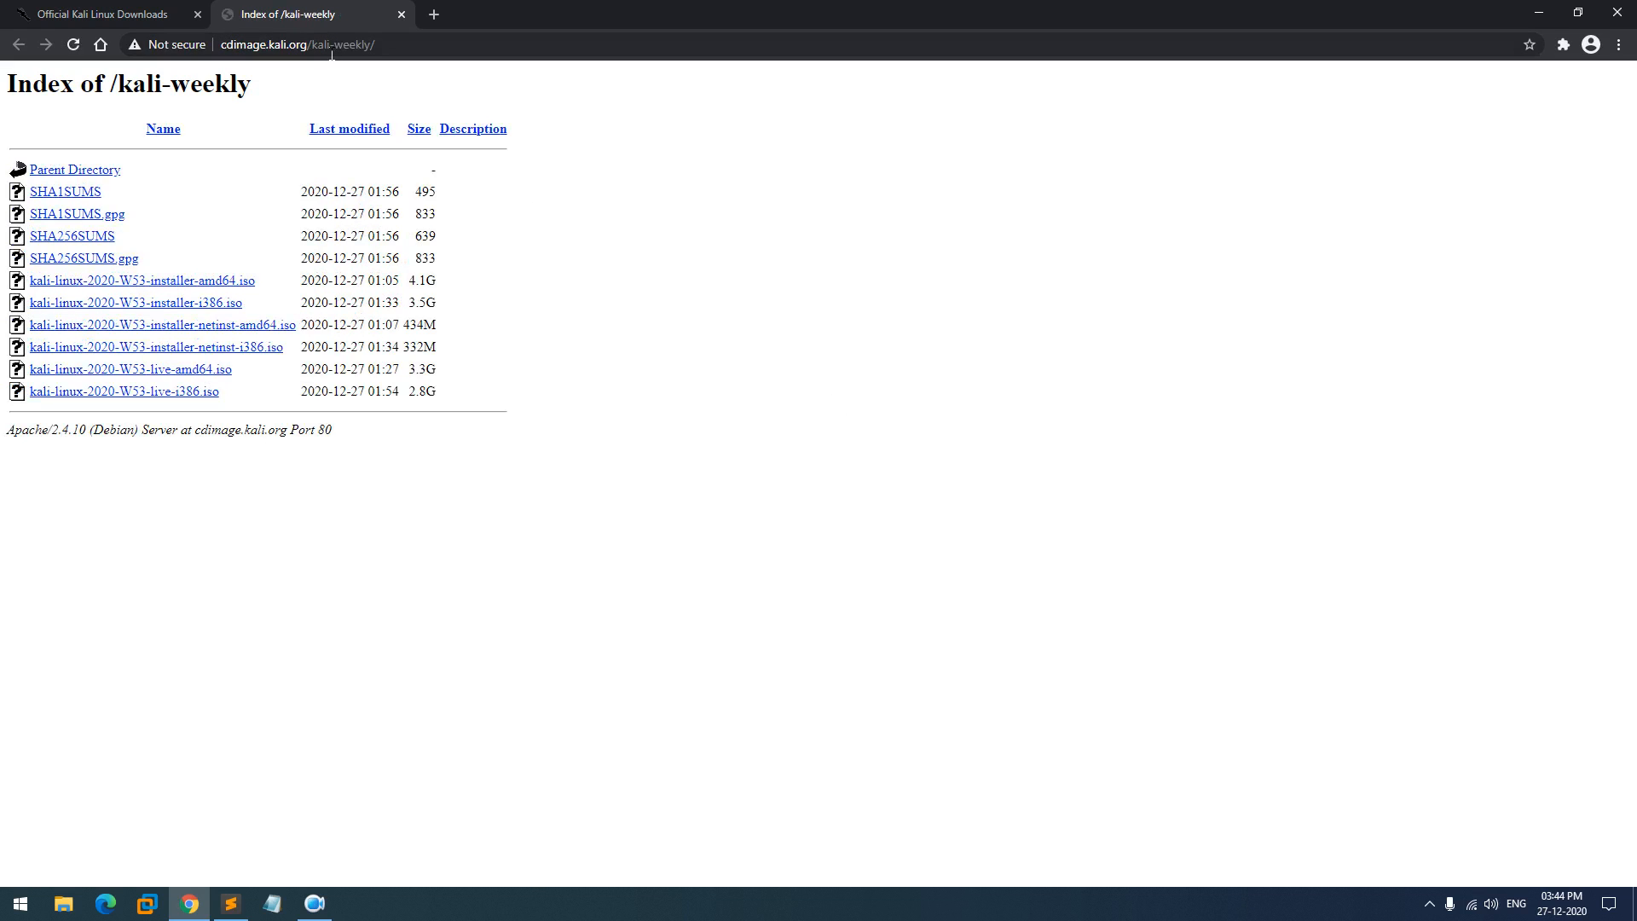
drag(375, 51, 311, 52)
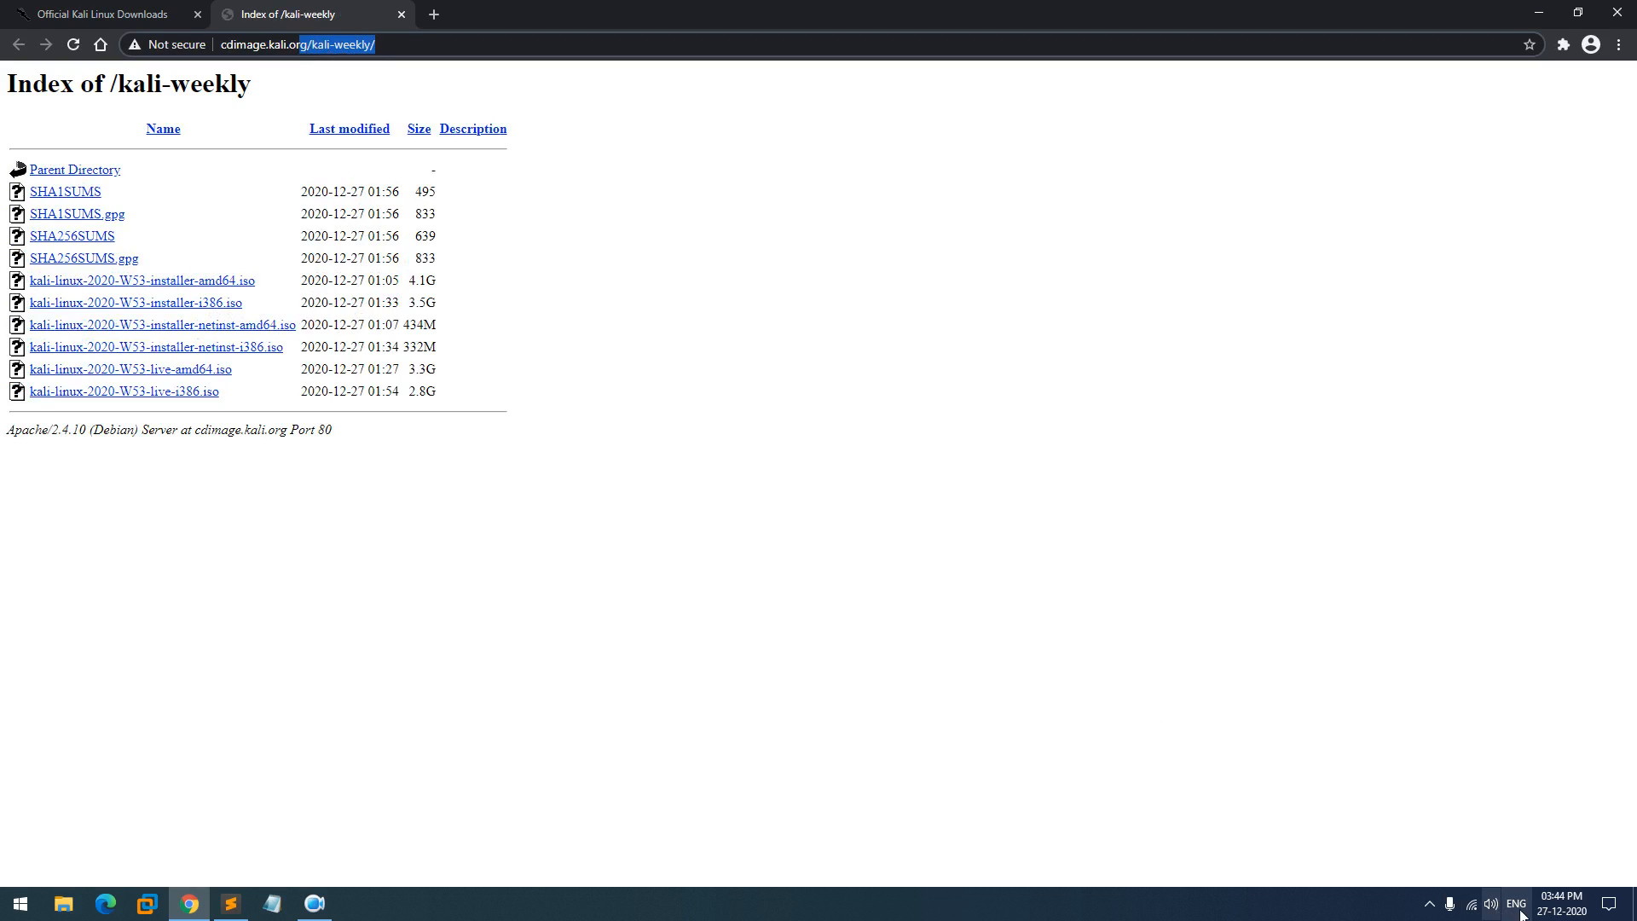
mouse_move(1588, 917)
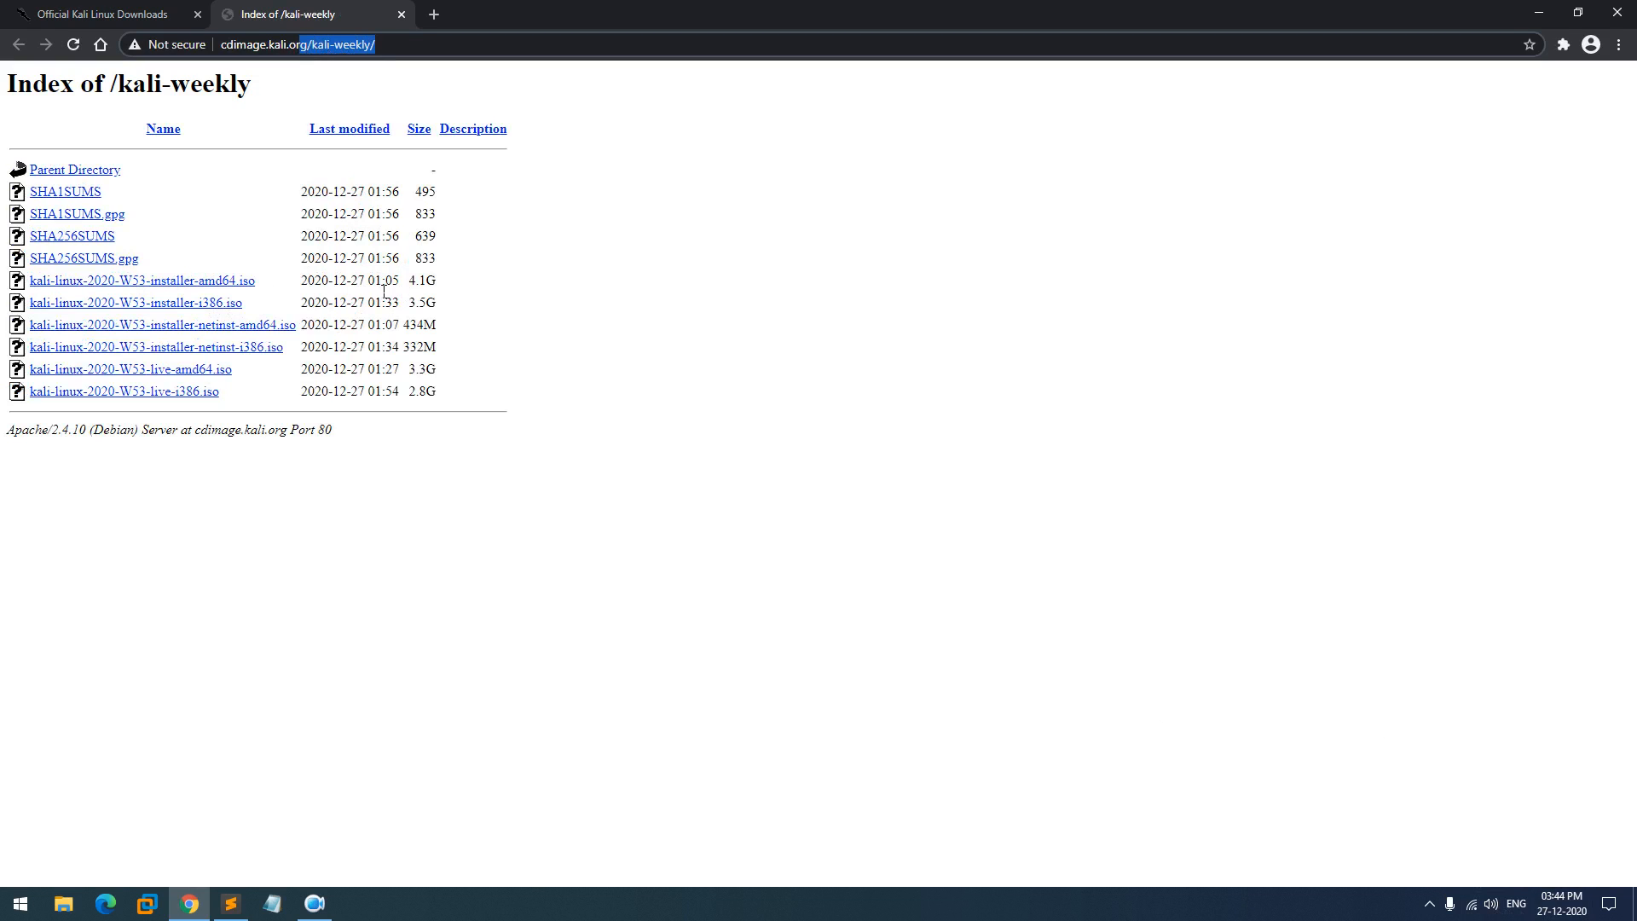
drag(267, 284, 39, 290)
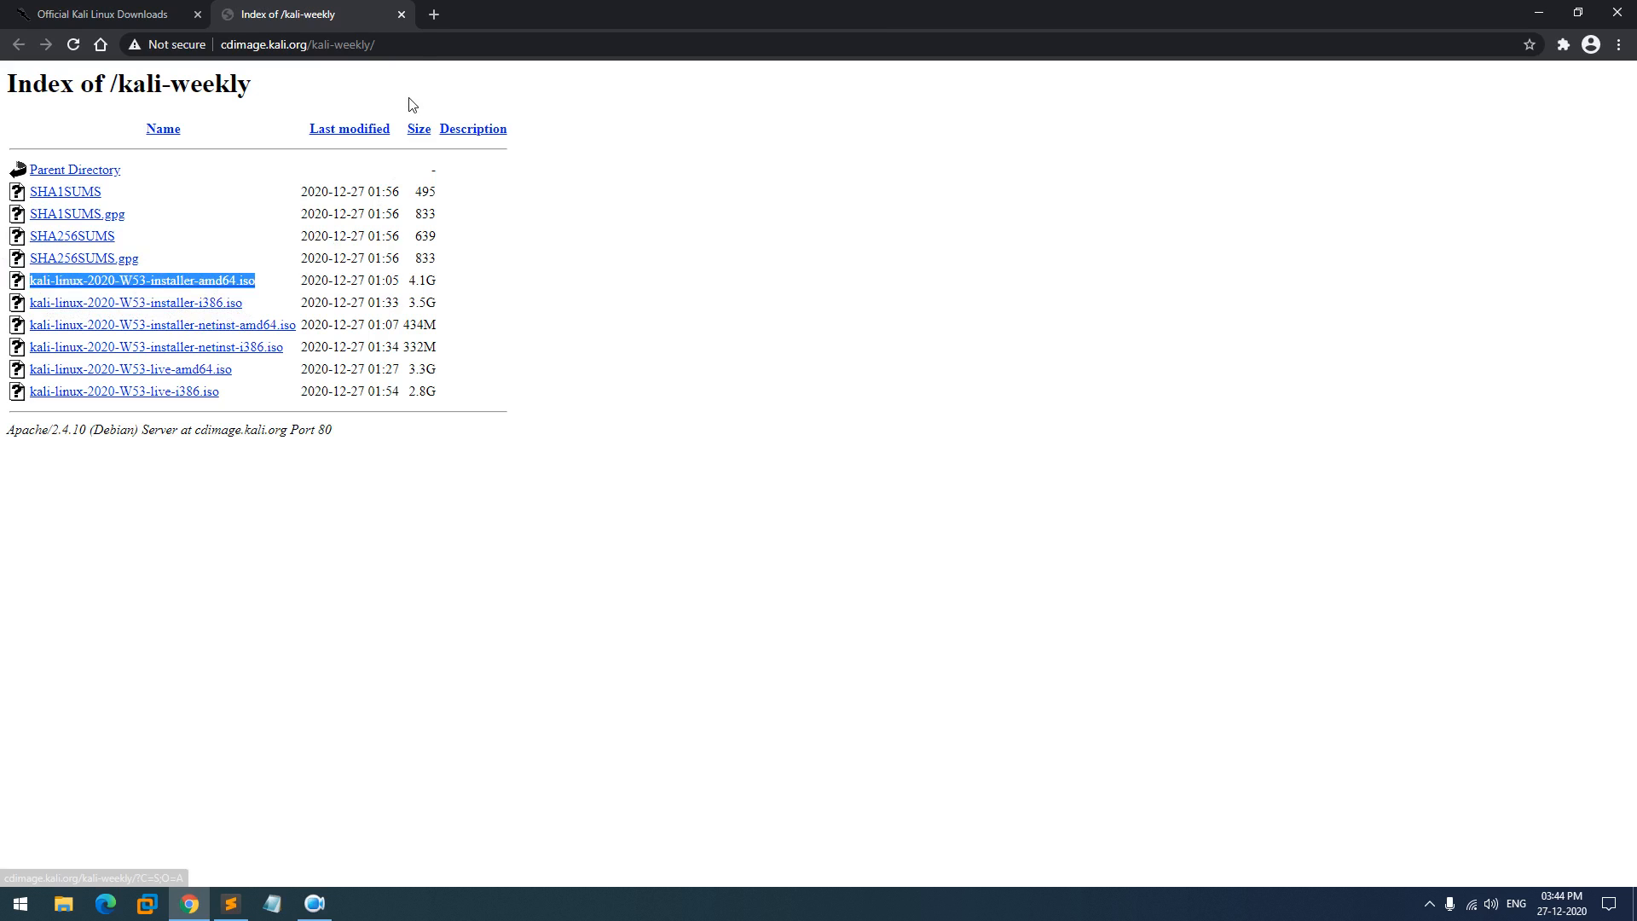
click(402, 15)
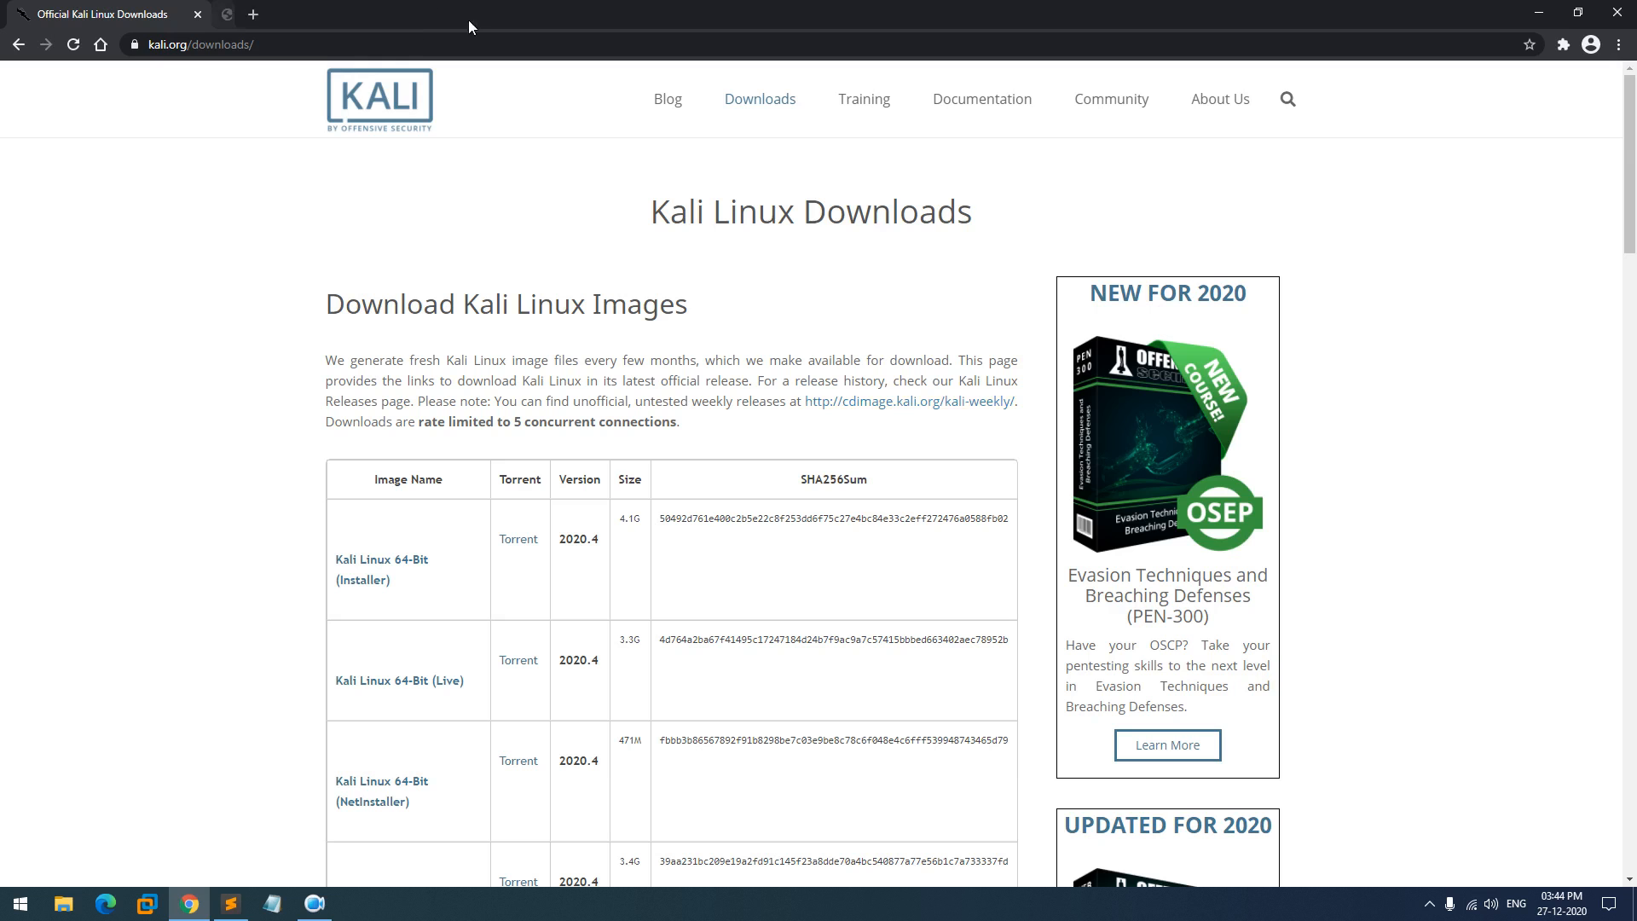
click(1539, 13)
click(1540, 8)
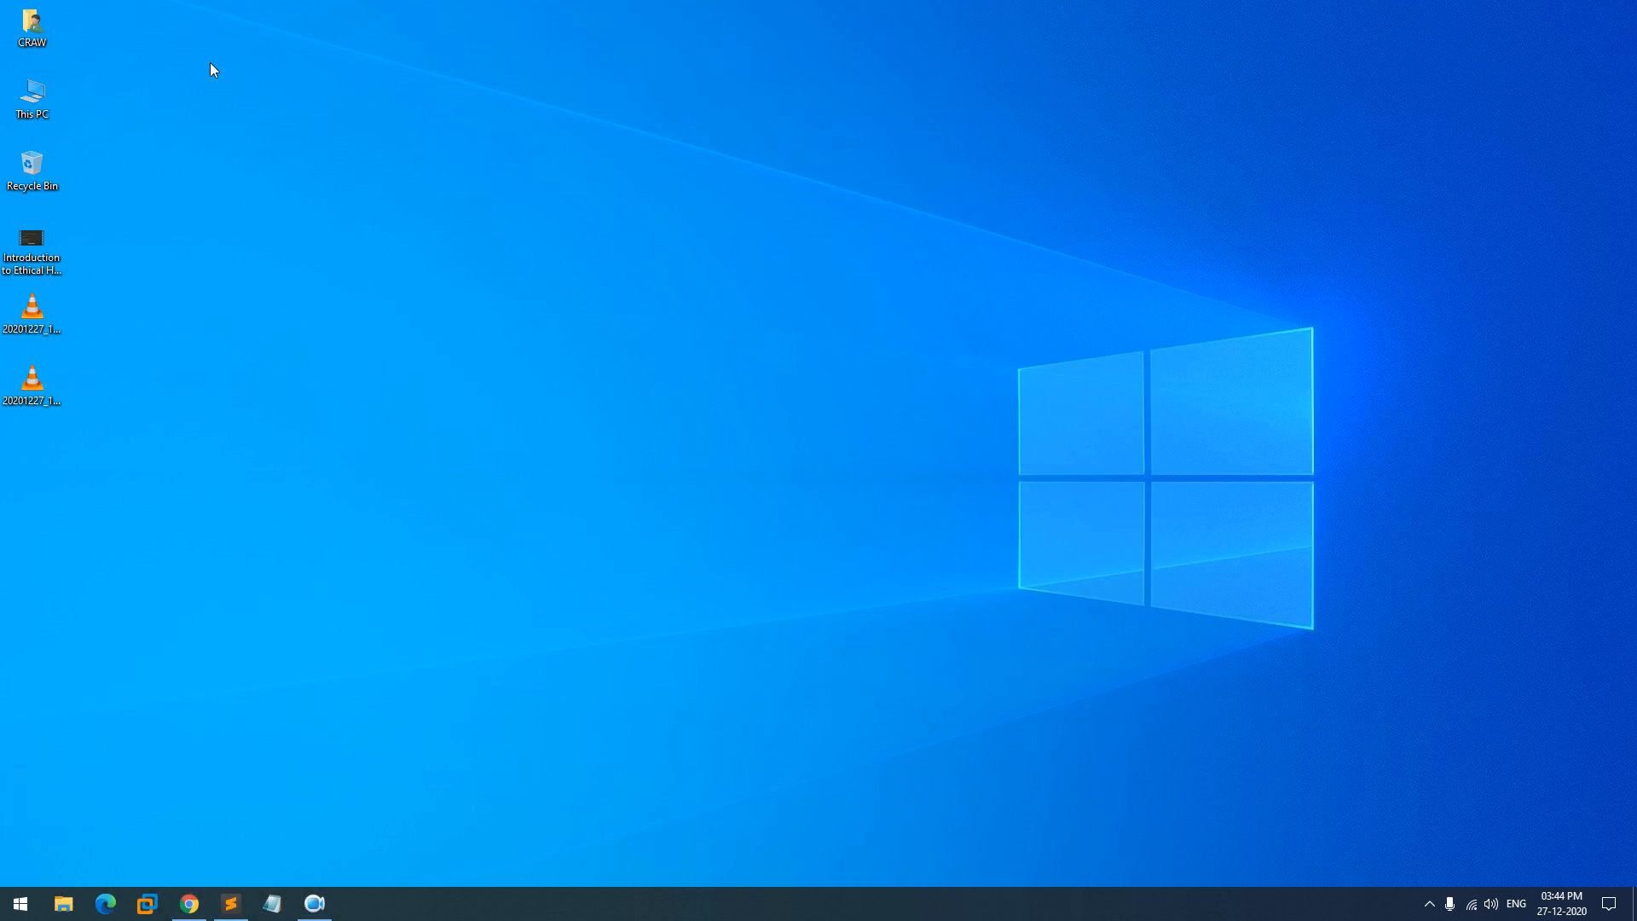
double_click(32, 95)
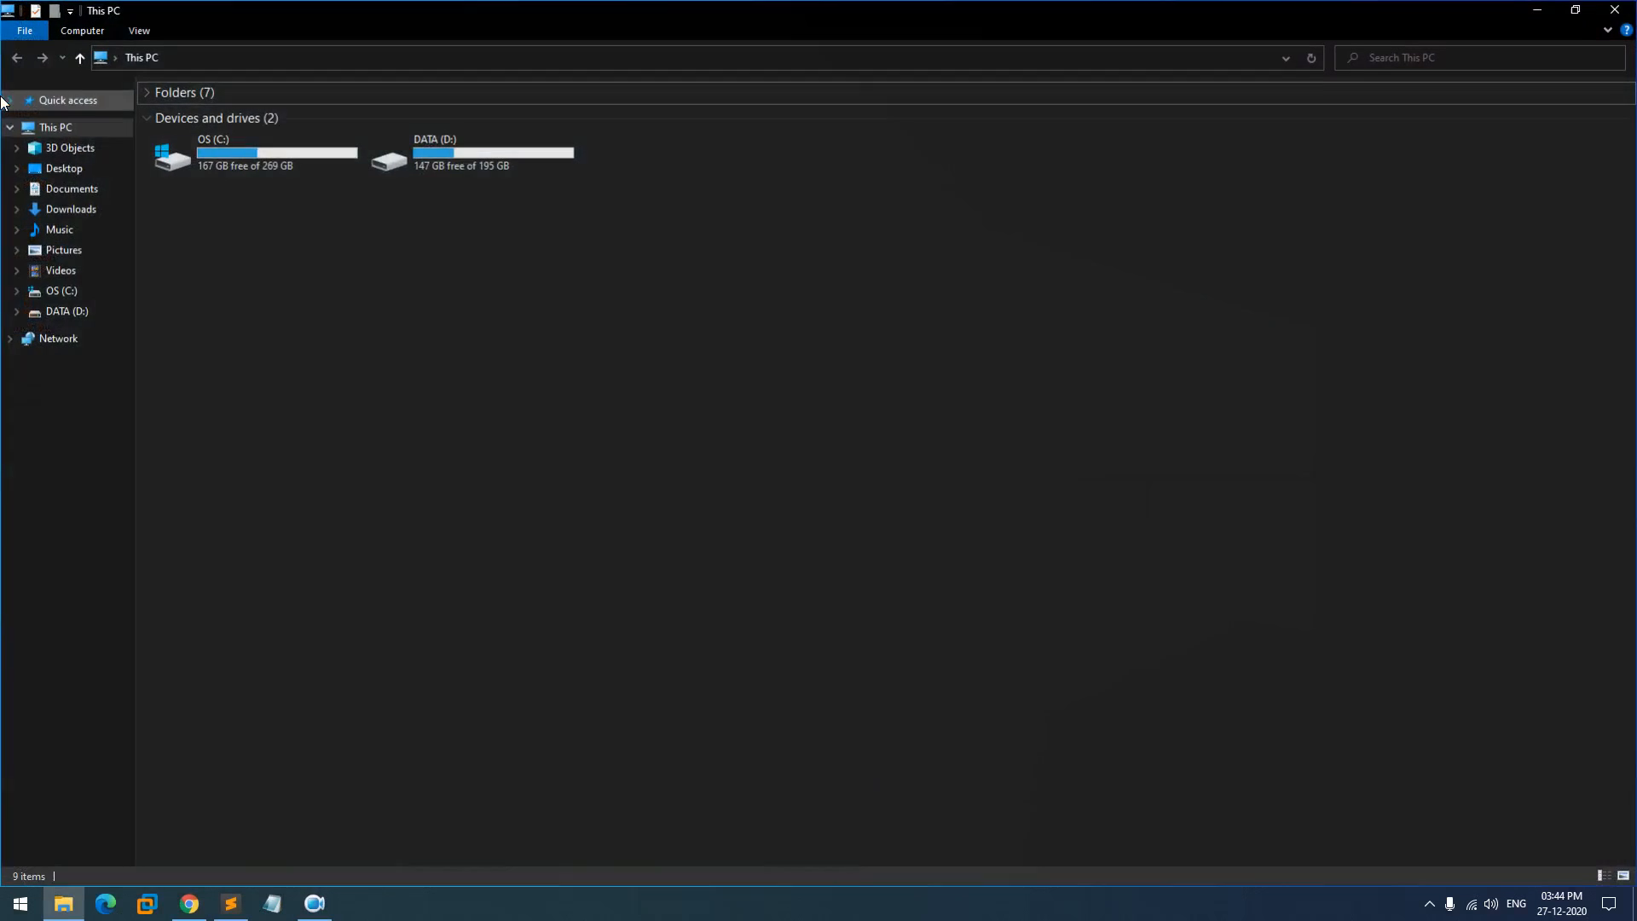
click(462, 174)
double_click(462, 174)
double_click(227, 111)
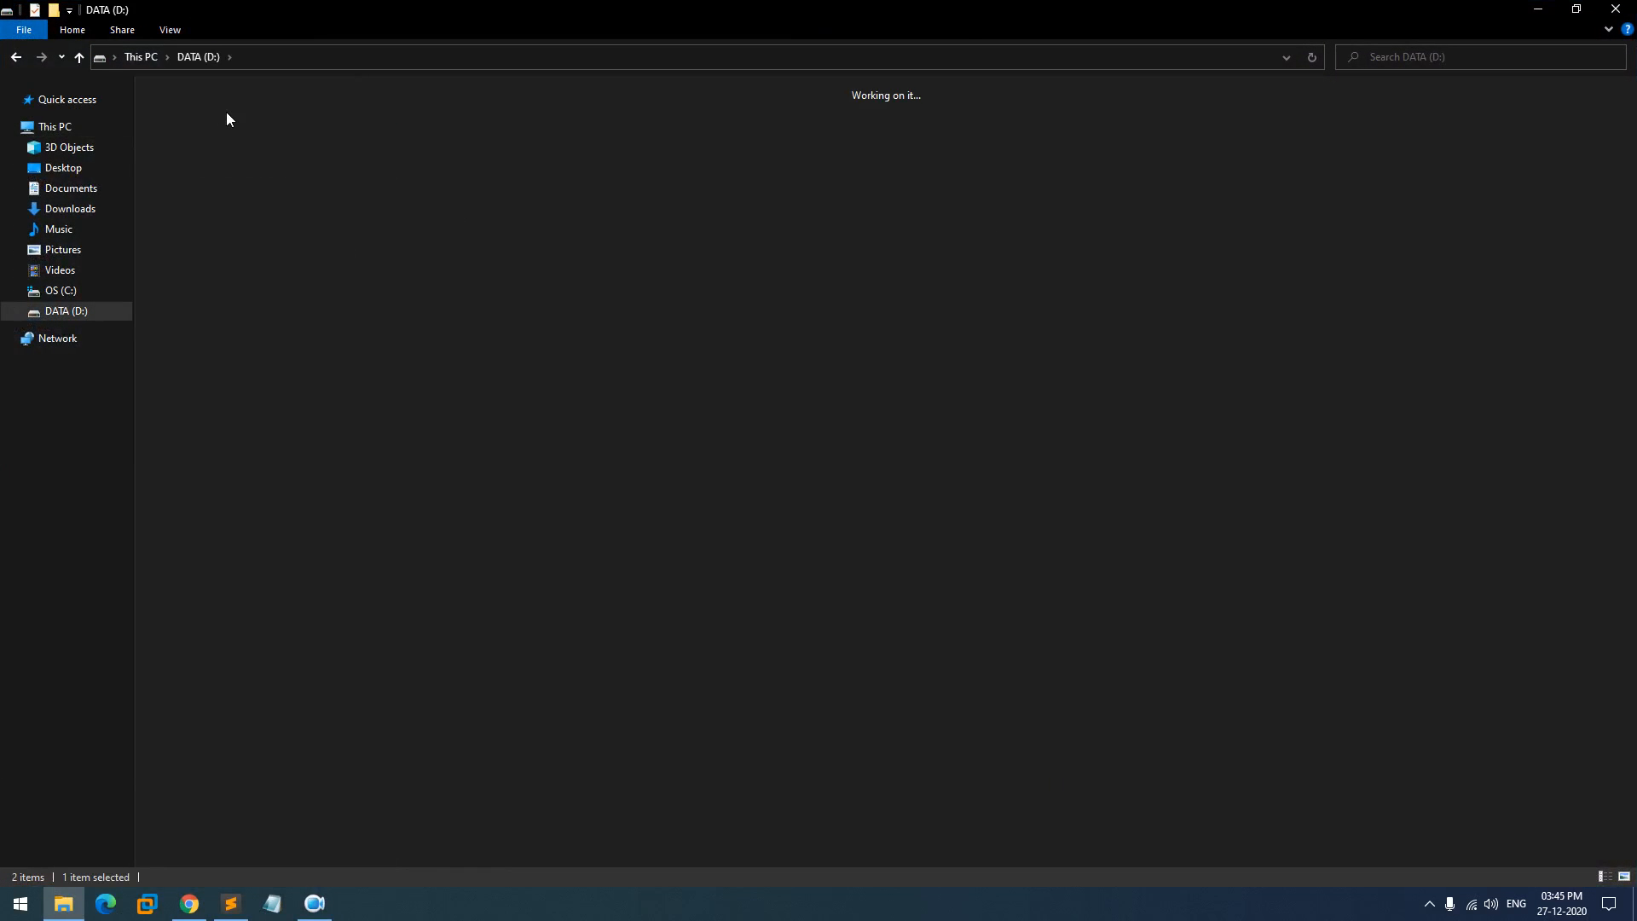
double_click(391, 121)
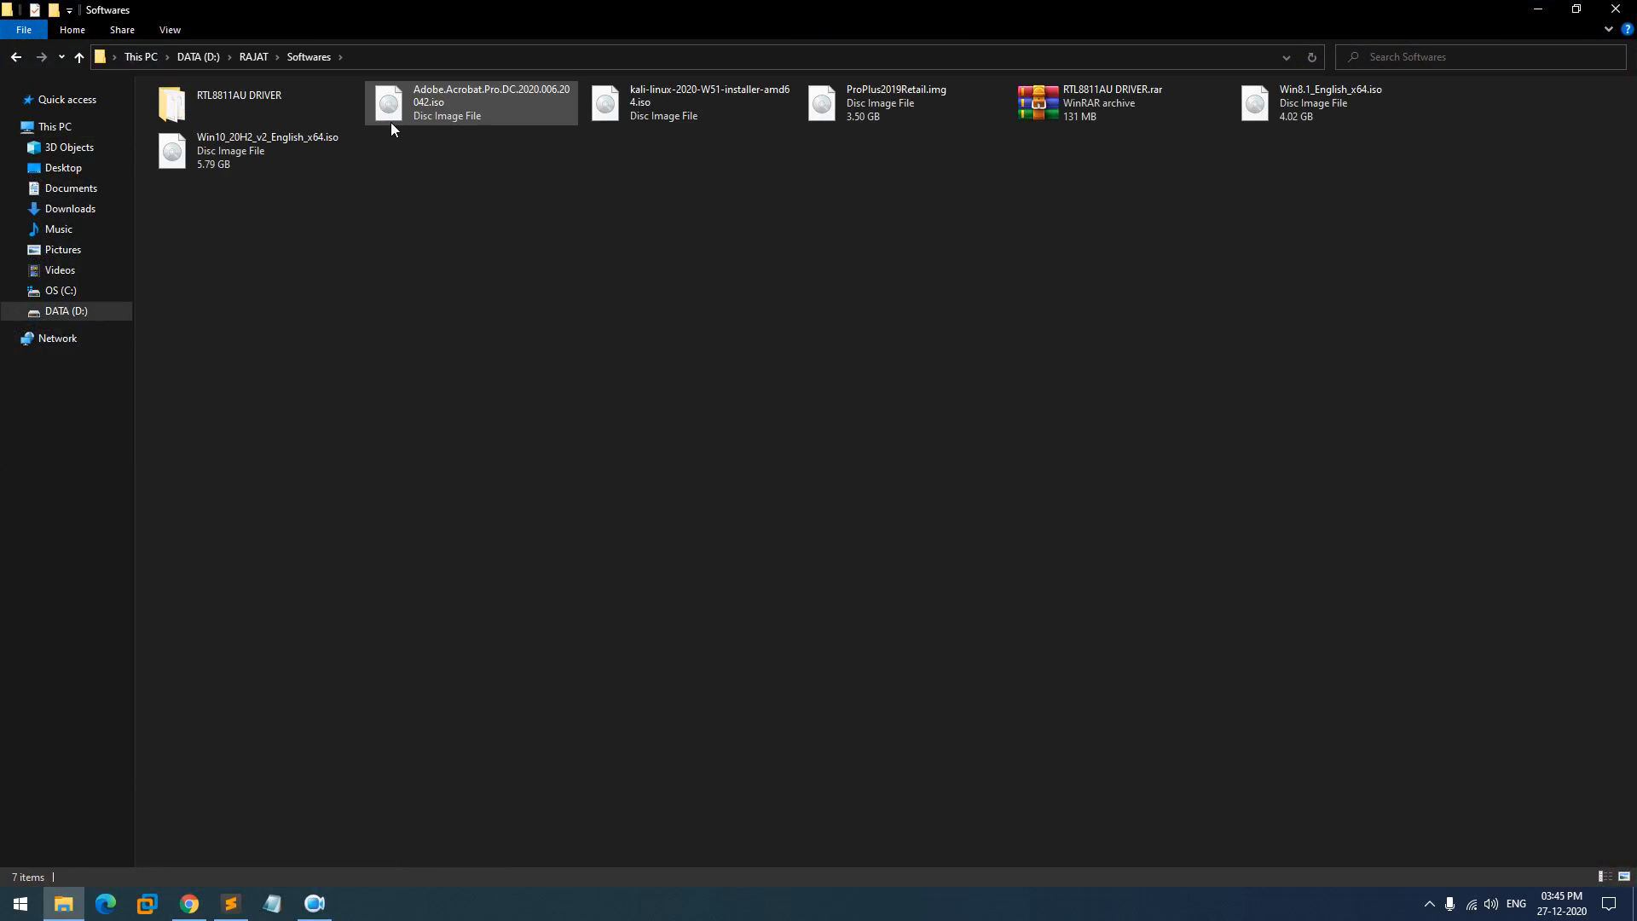
click(695, 115)
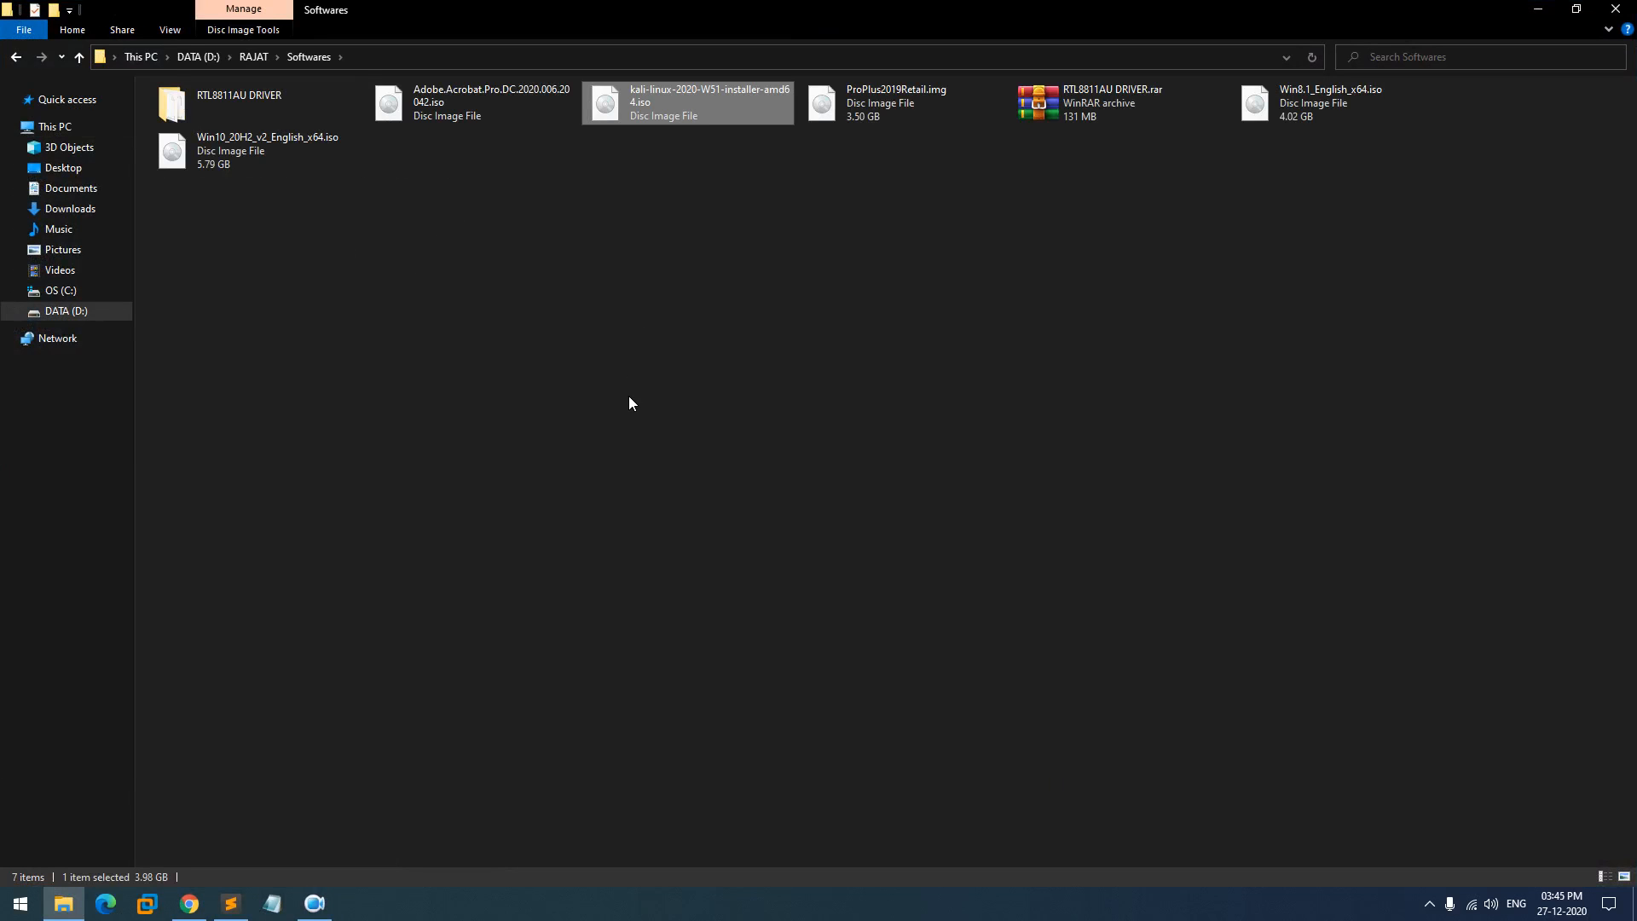
click(1615, 10)
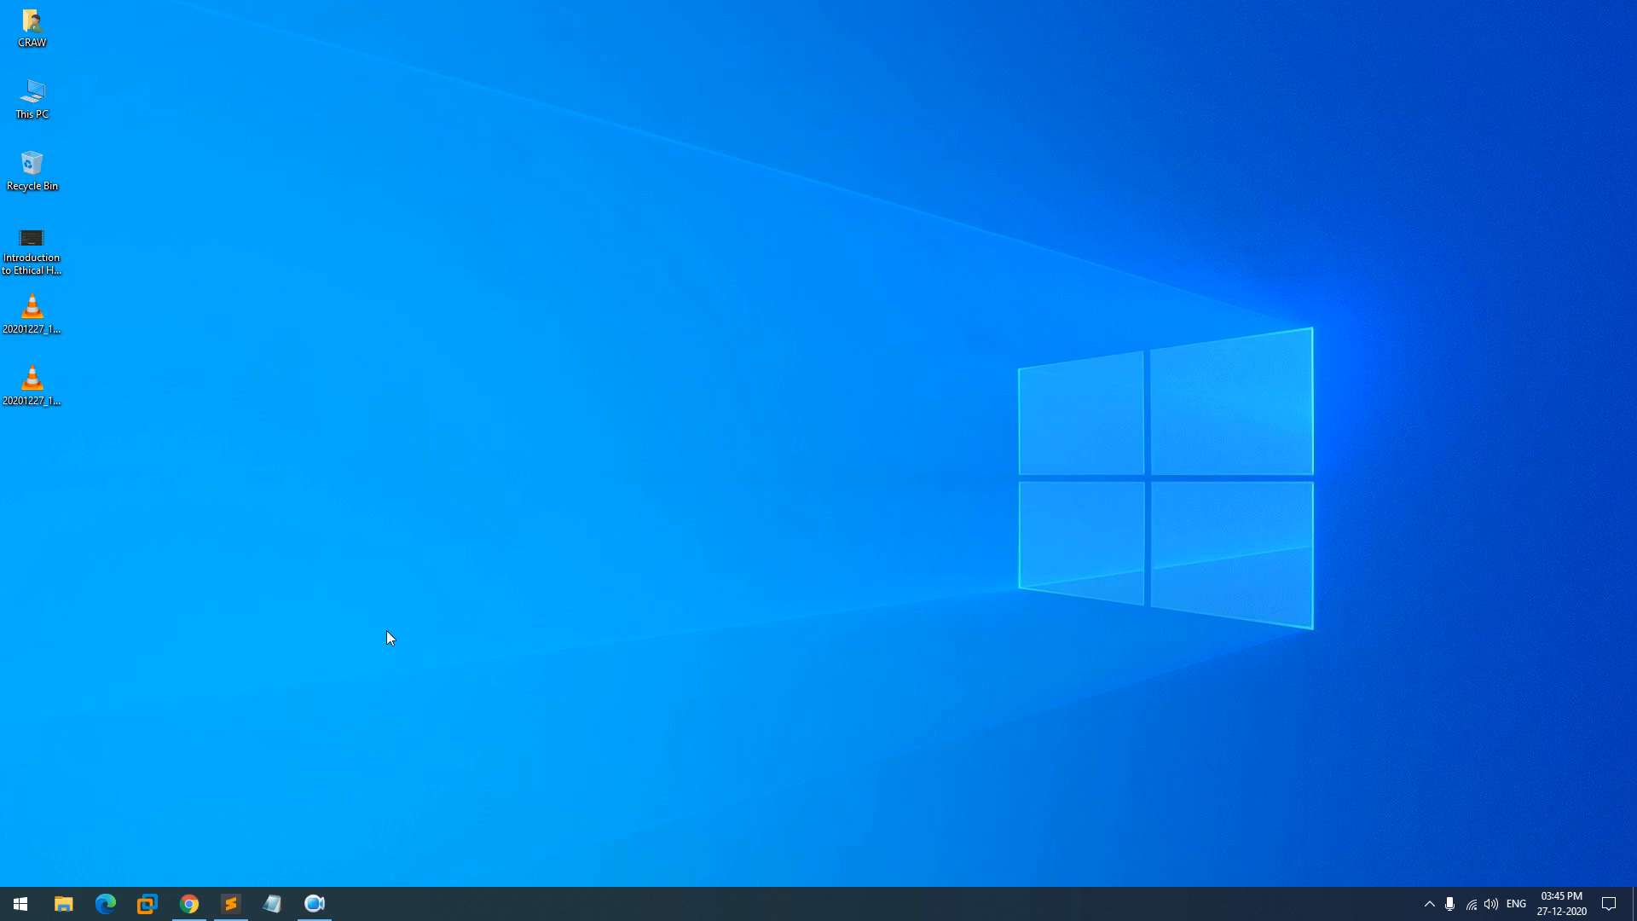
click(201, 906)
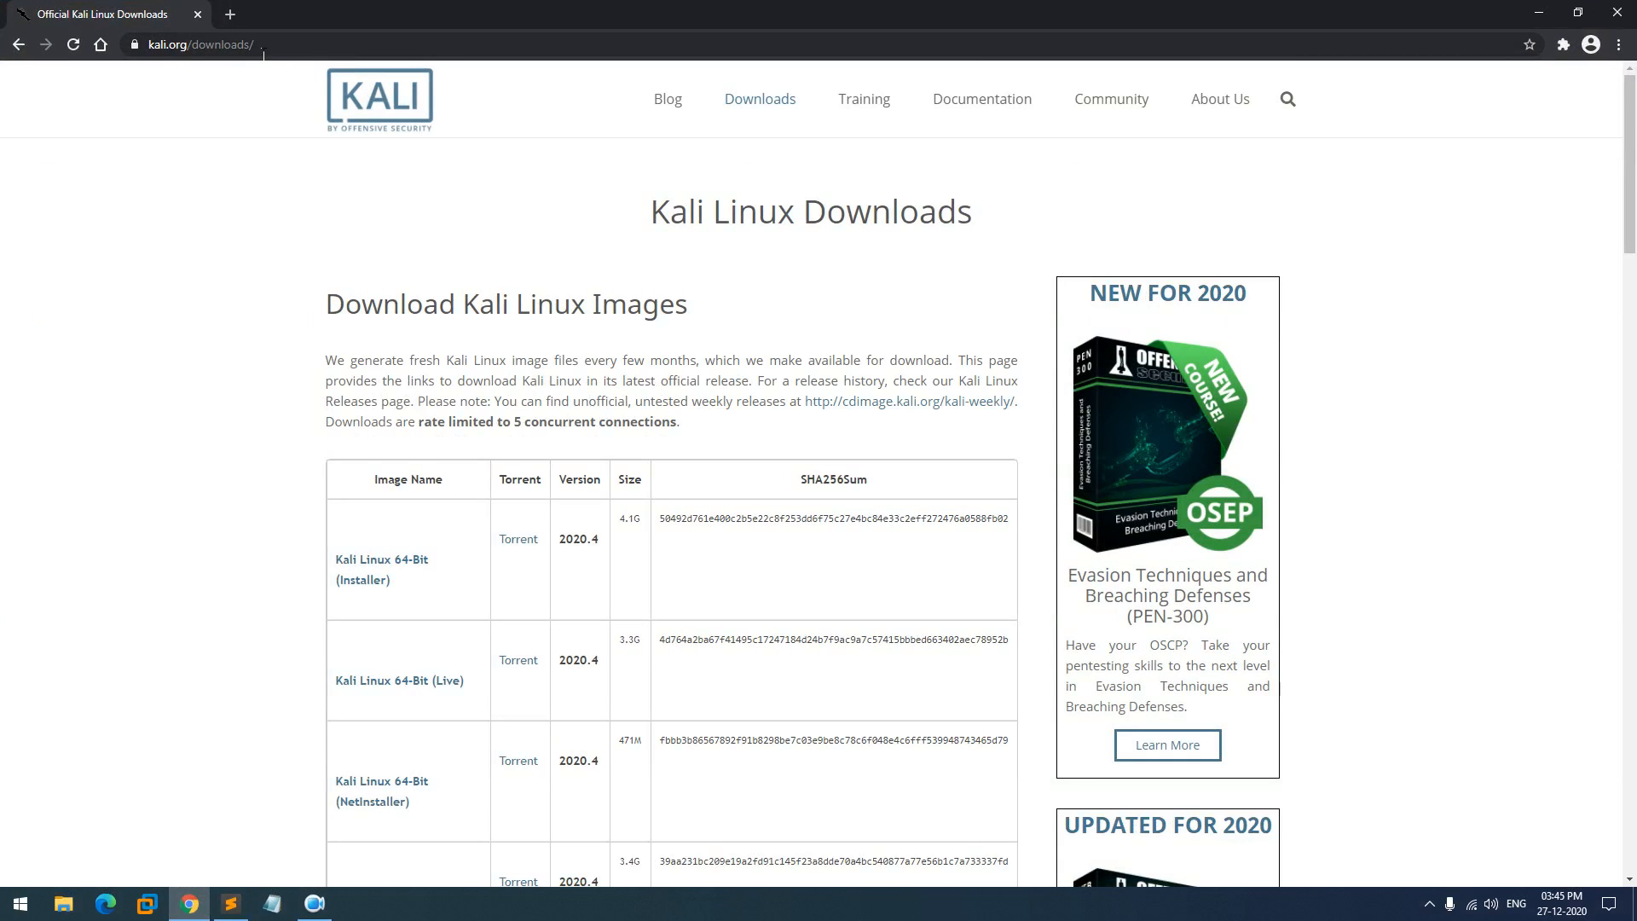
- Replace the address with a Google search for 'oracle virtual box'
click(256, 45)
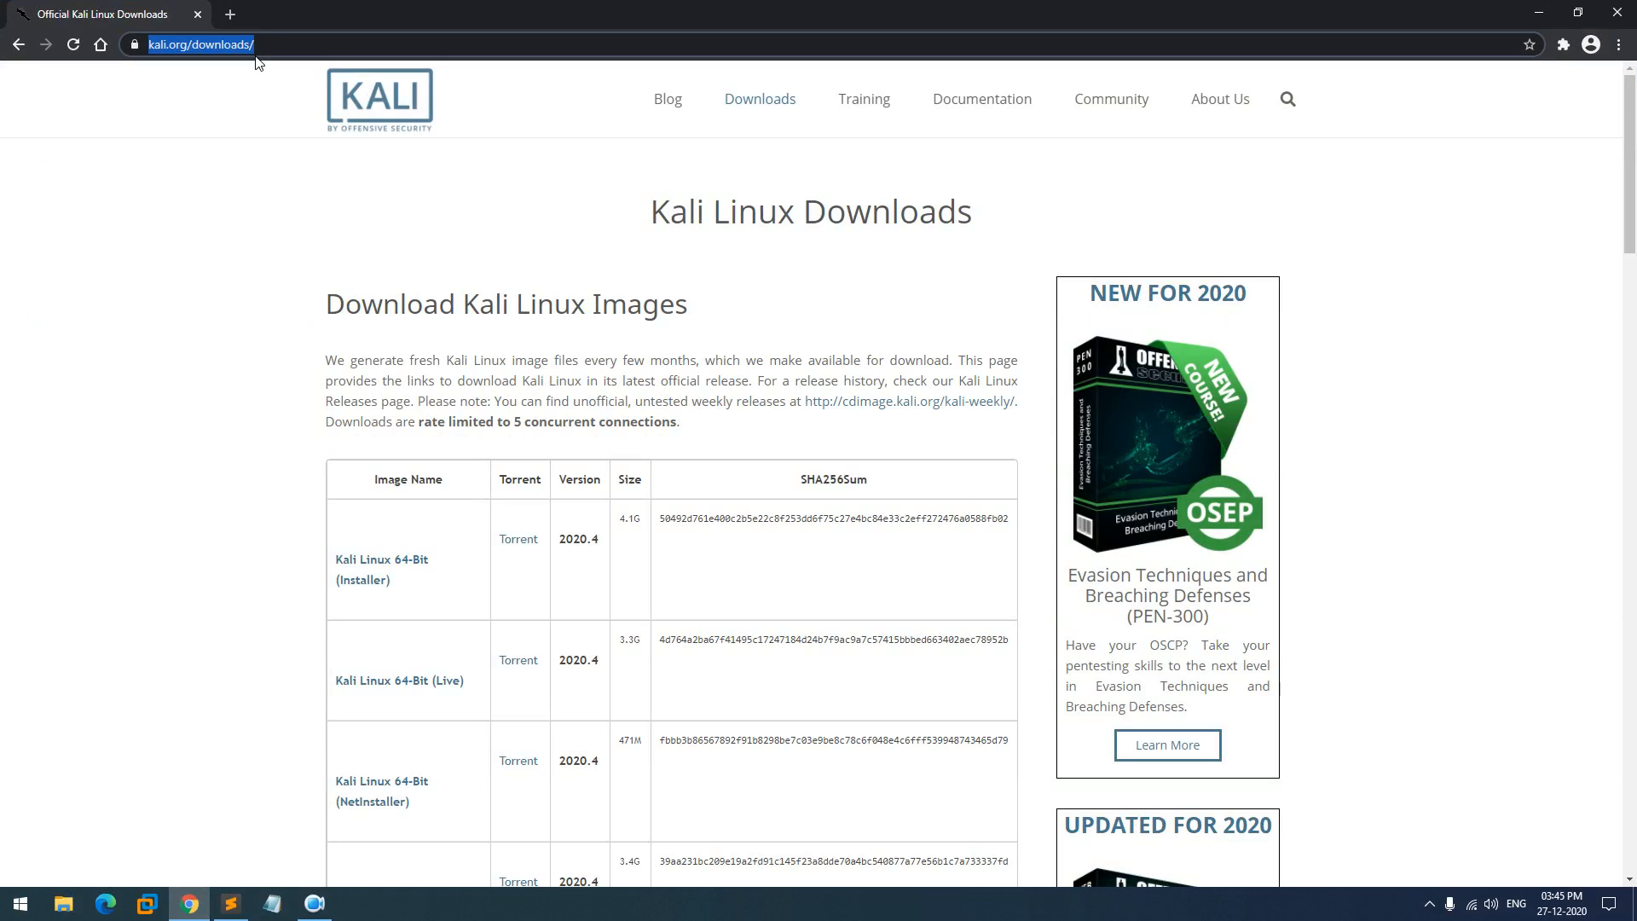
key(BackSpace)
text(orac)
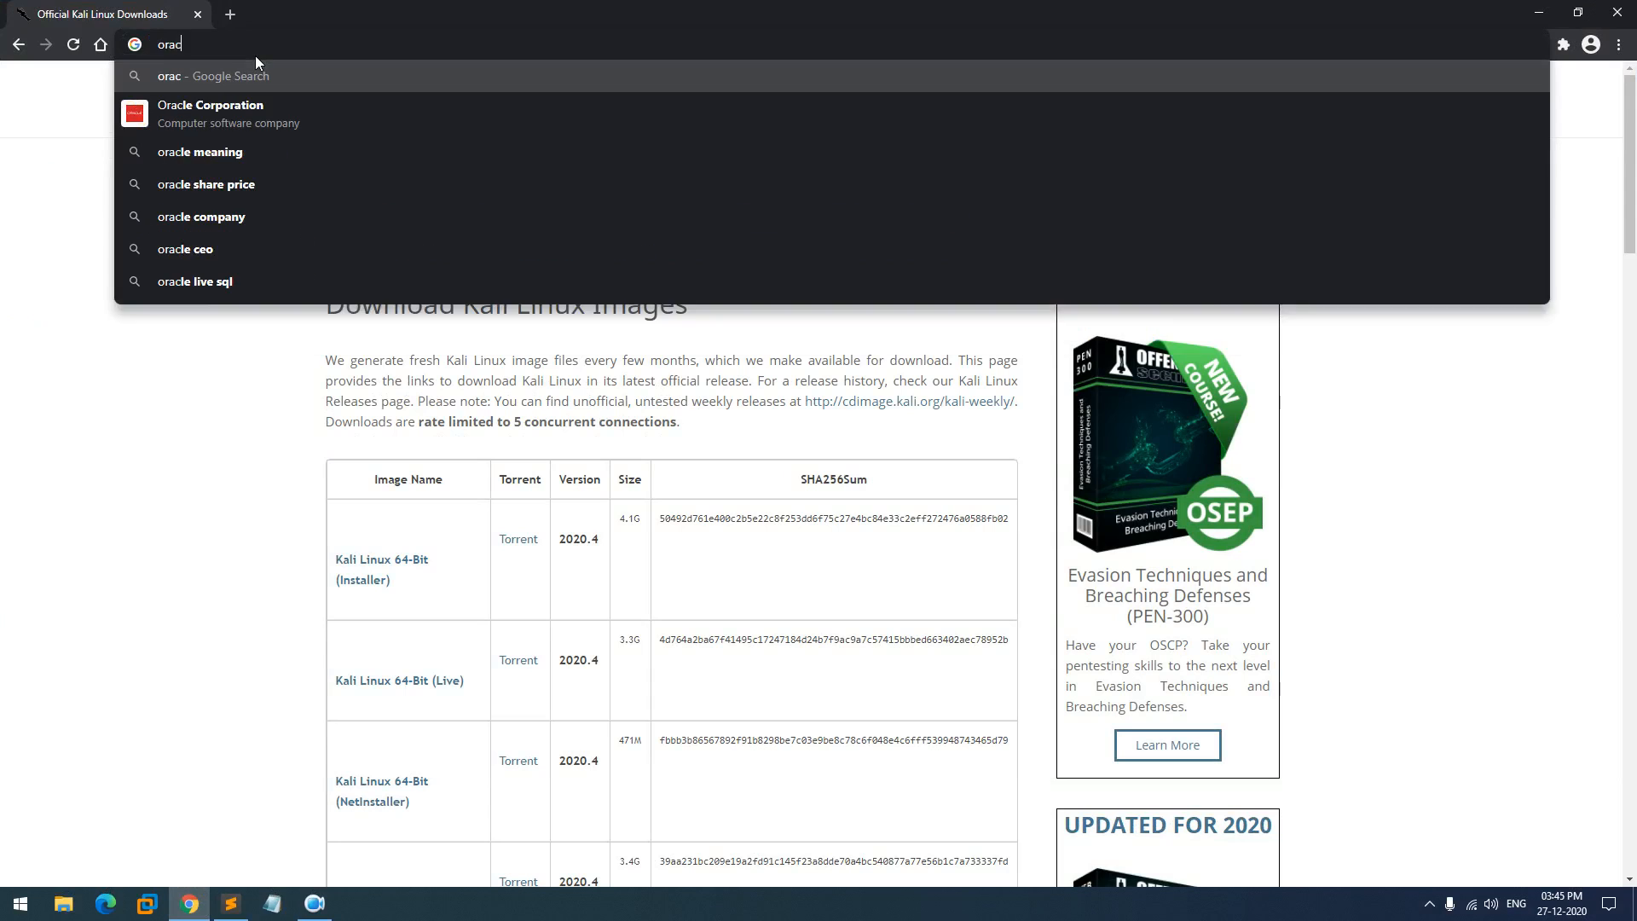
text(le virtual box)
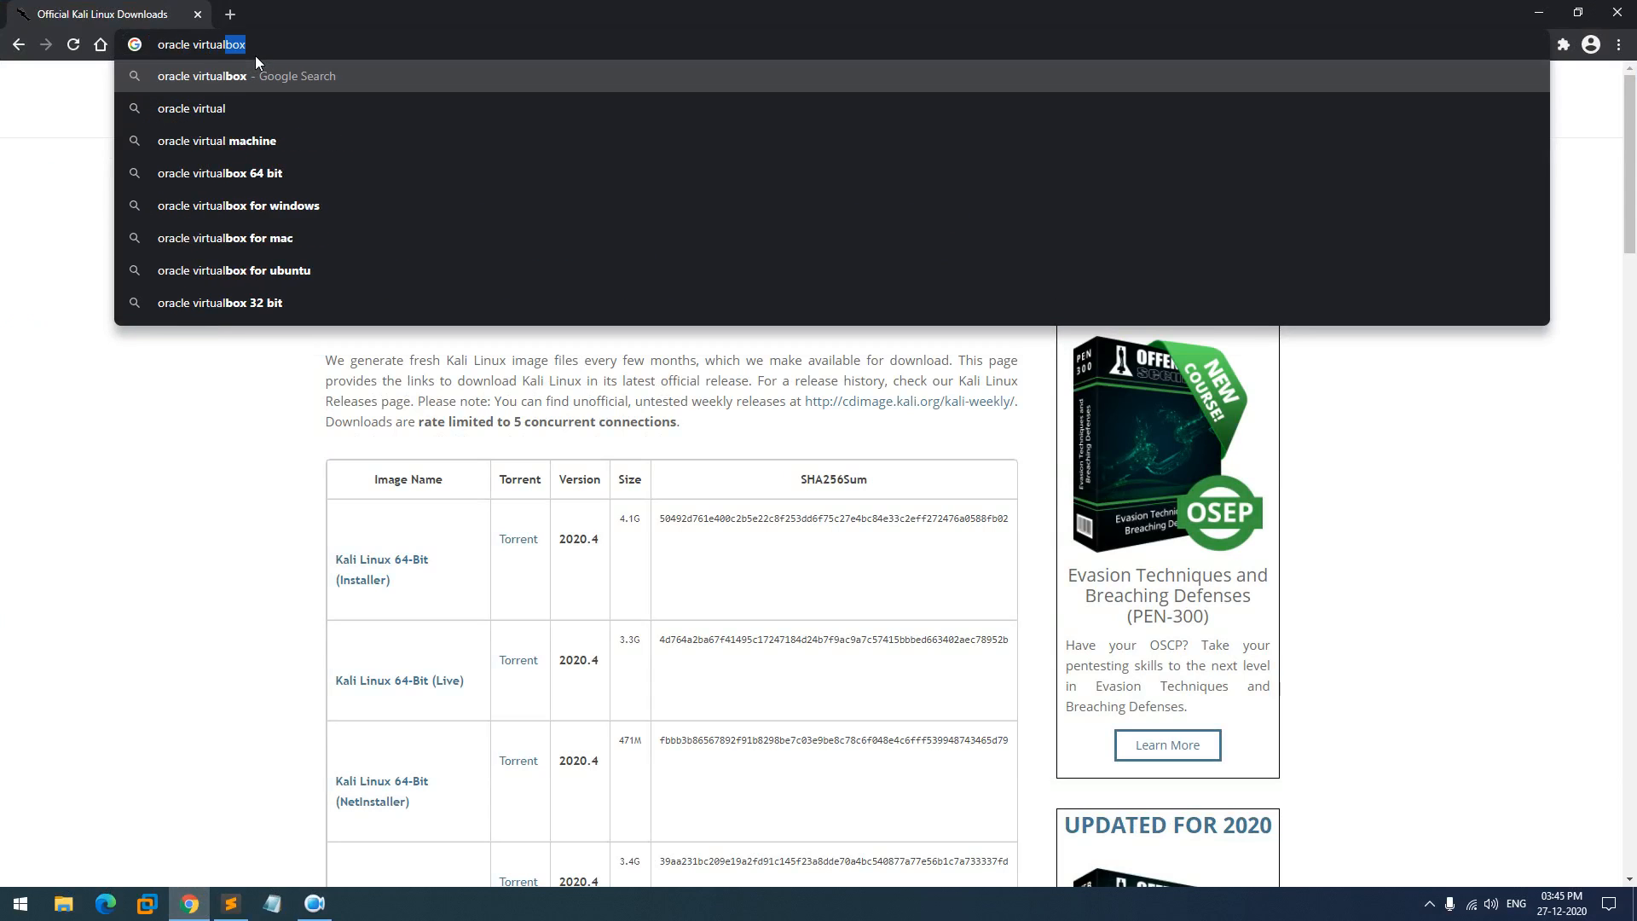
key(Return)
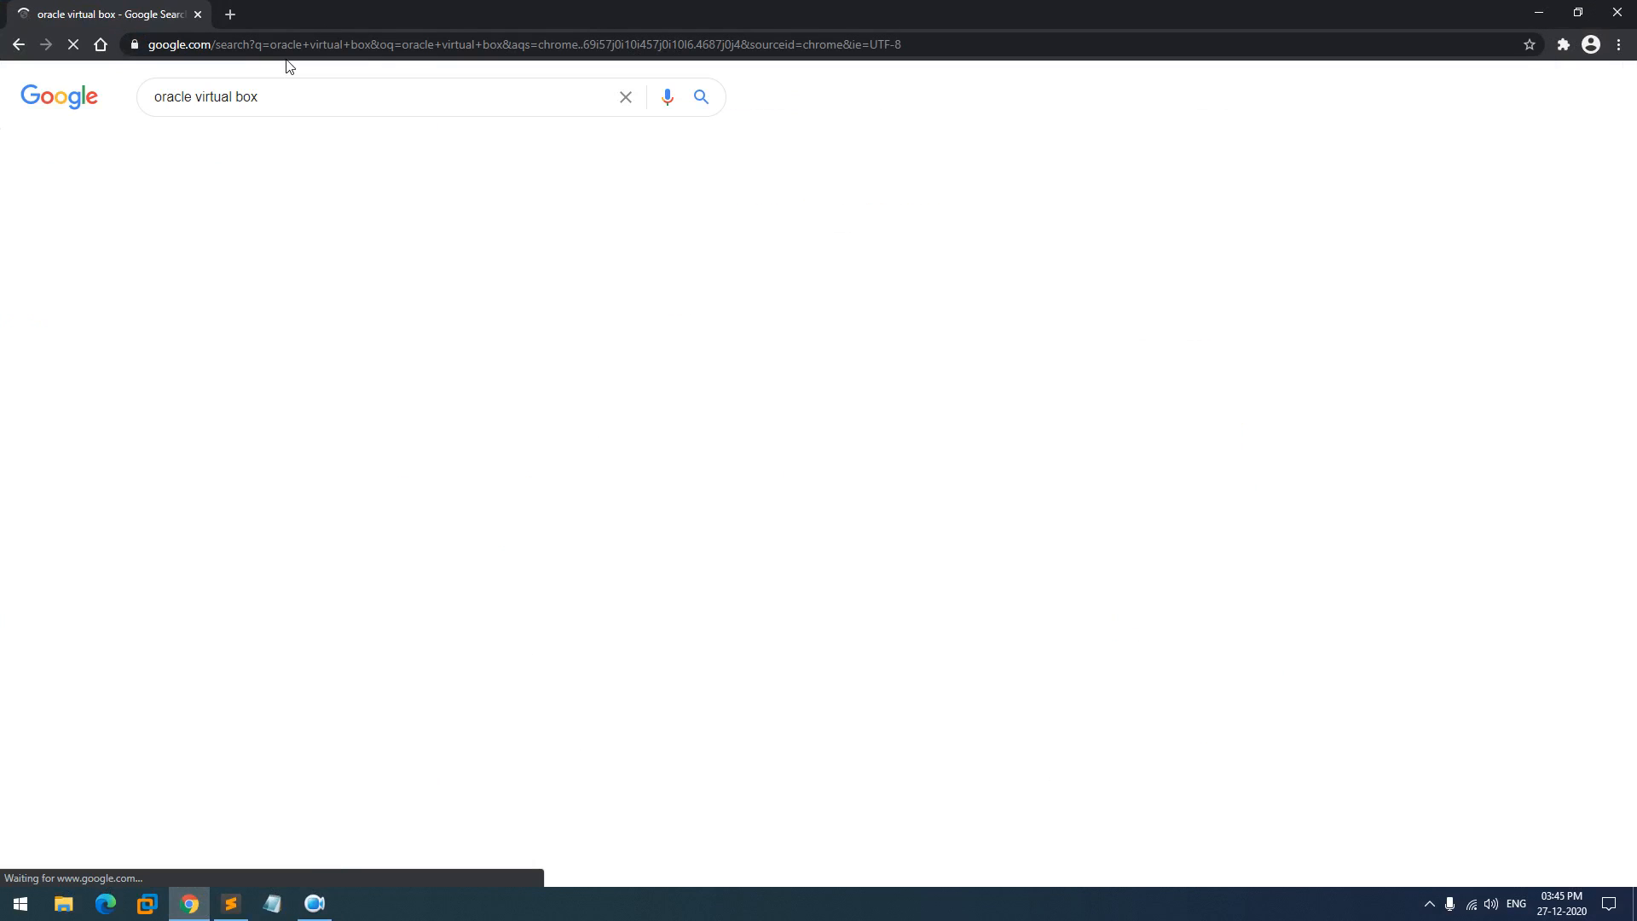
- In a new tab, search Google for 'vmware workstation pro'
key(ctrl+t)
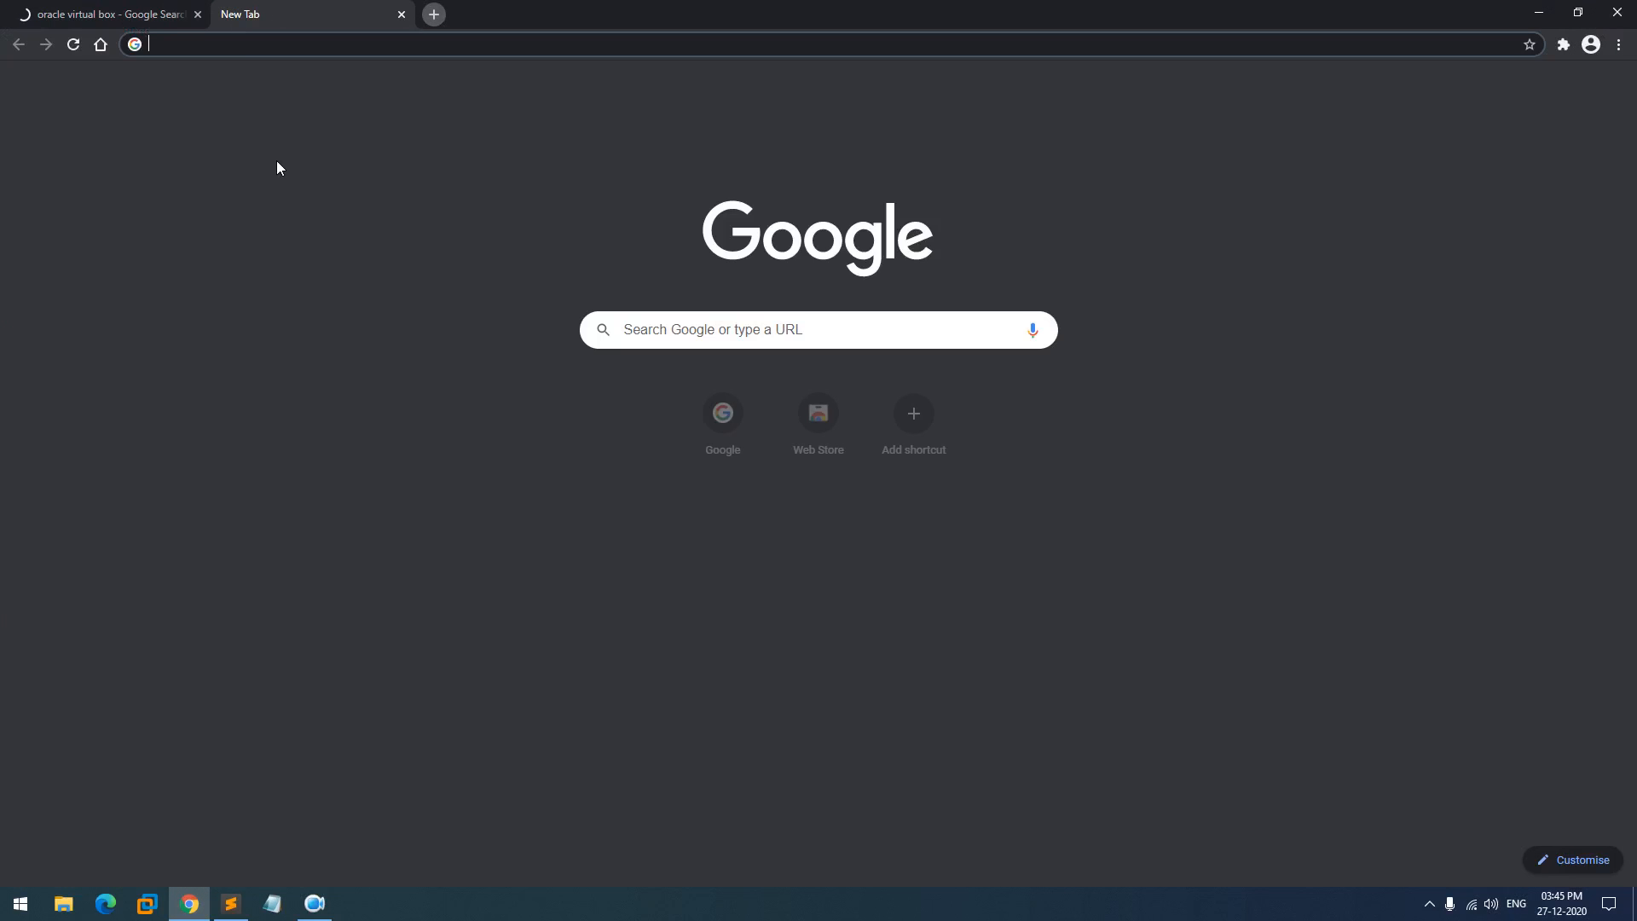
text(vmware)
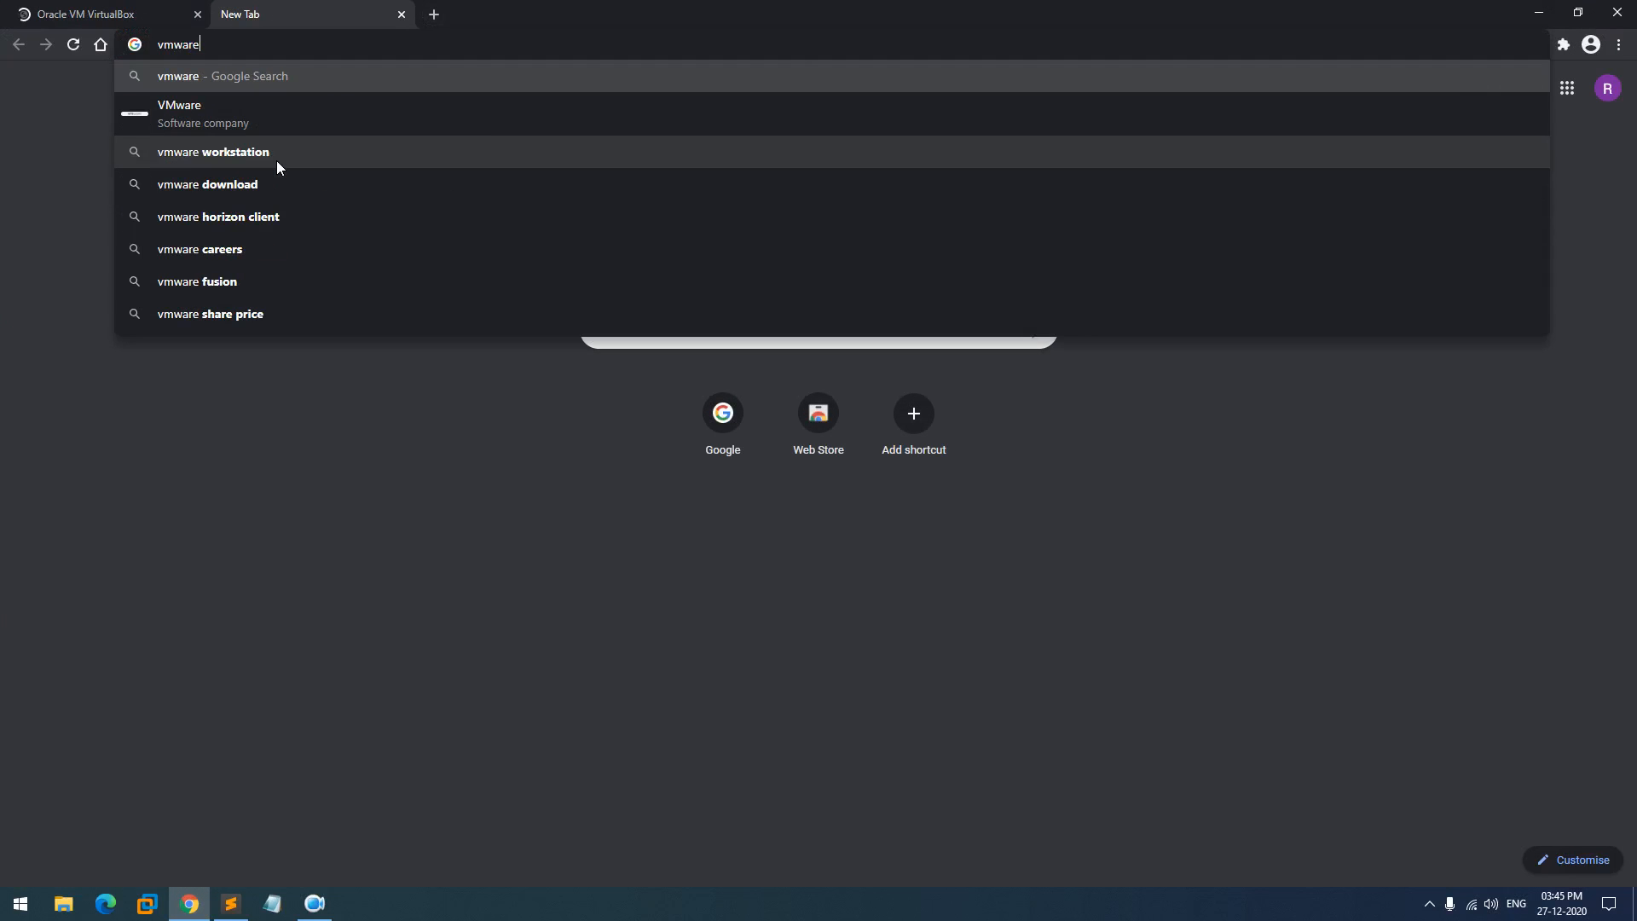
text( wortkst)
key(Up)
key(Up)
key(Up)
key(Up)
key(Up)
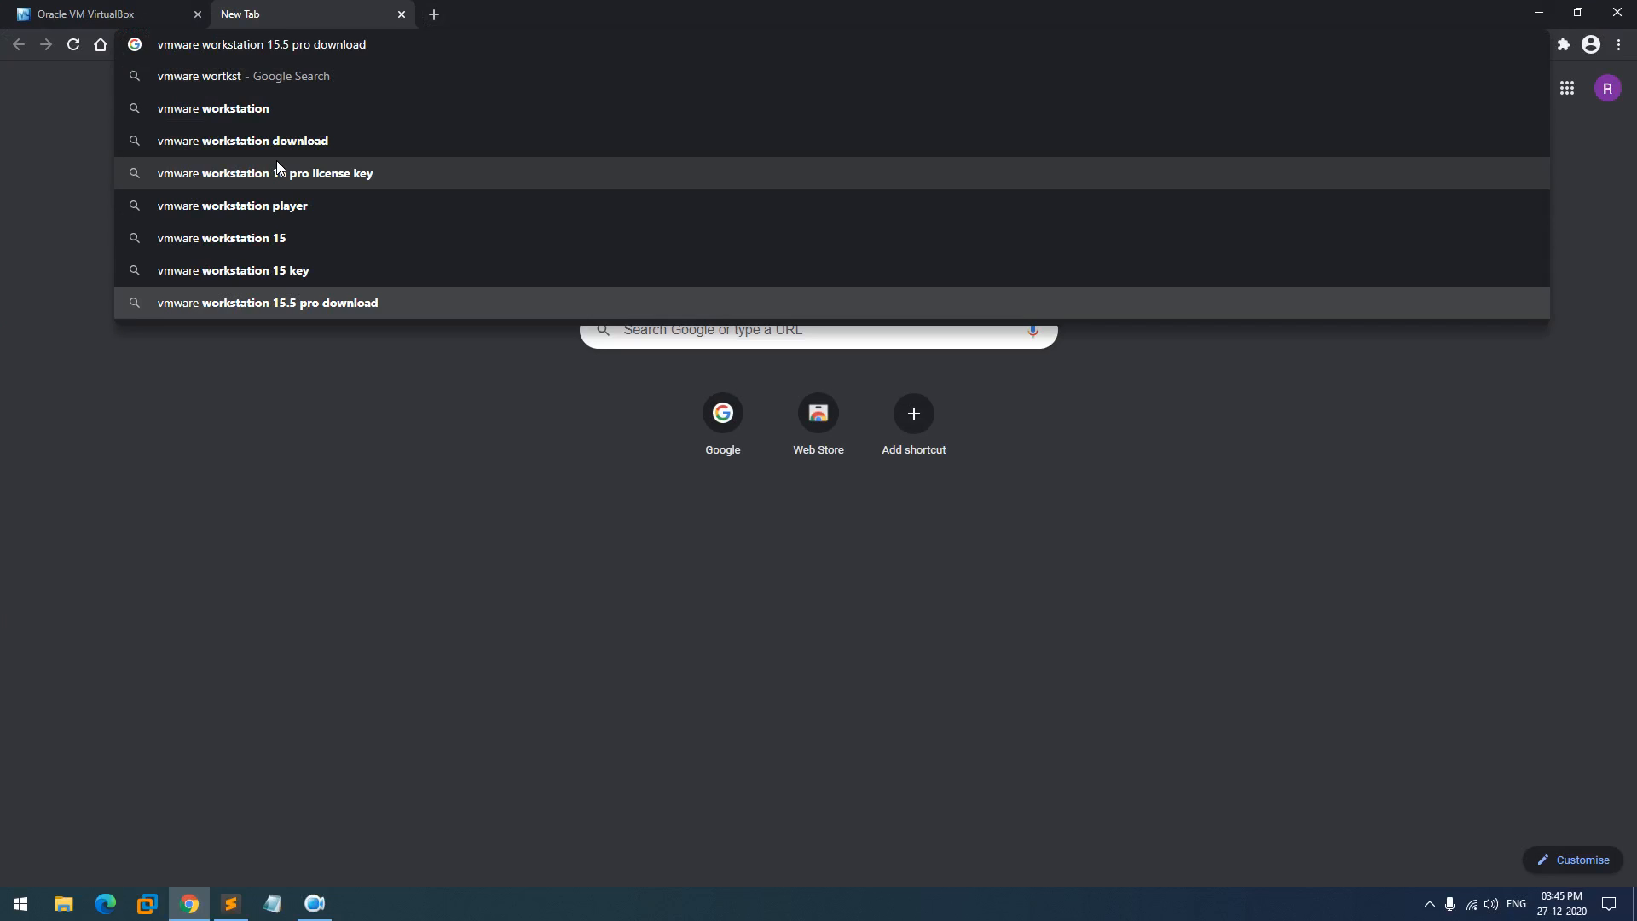
key(Up)
key(Up)
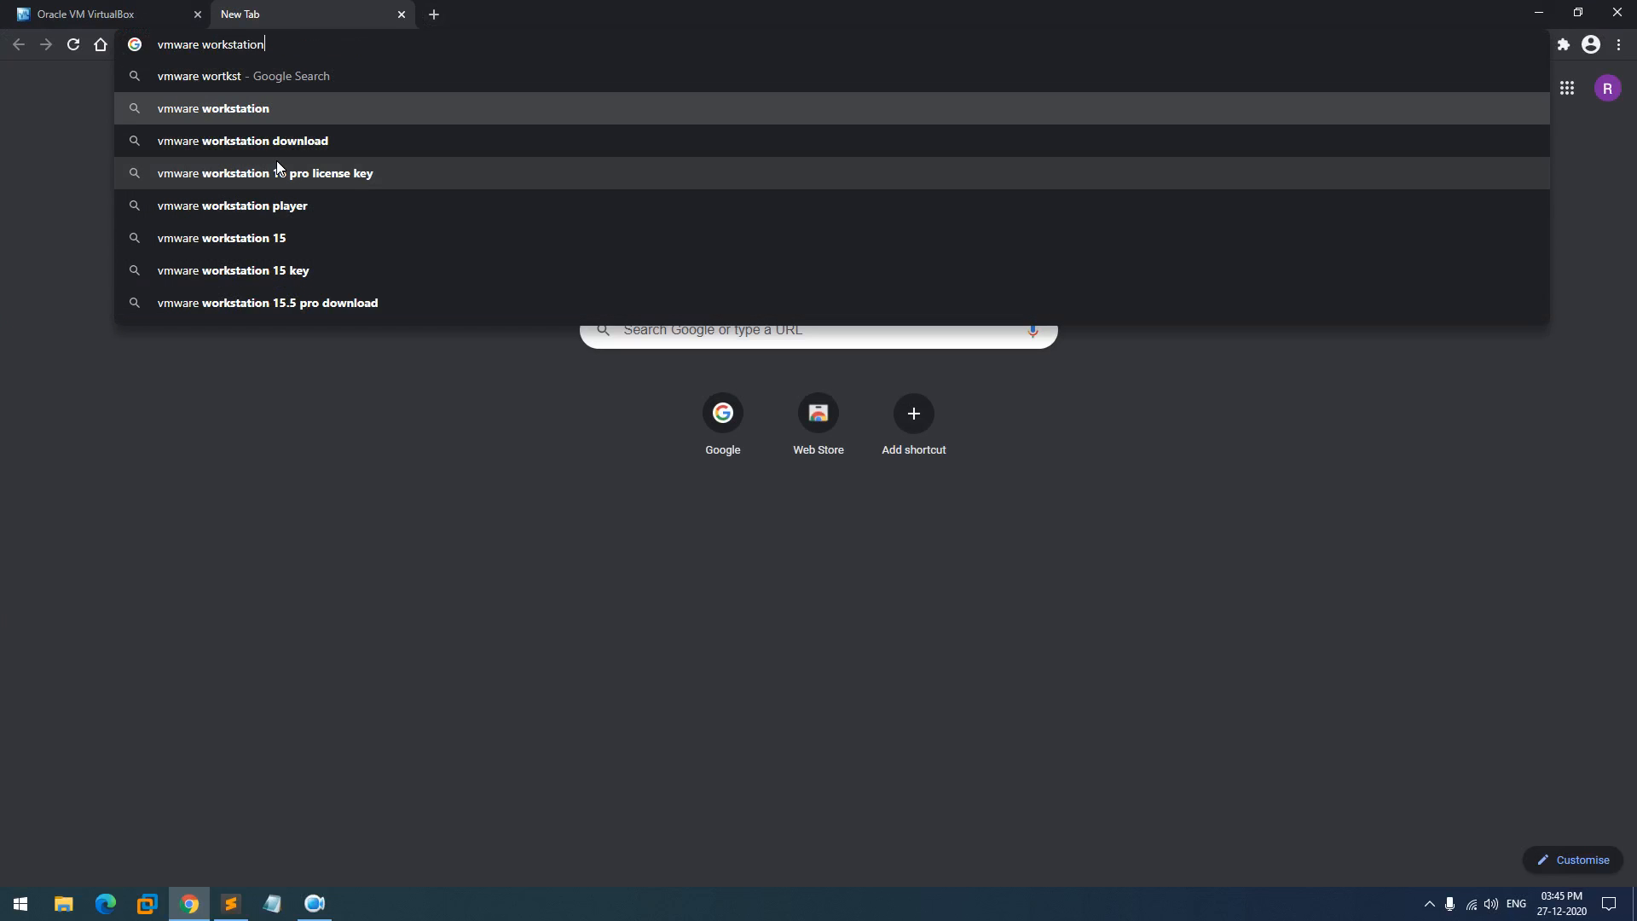
text(pro)
key(Return)
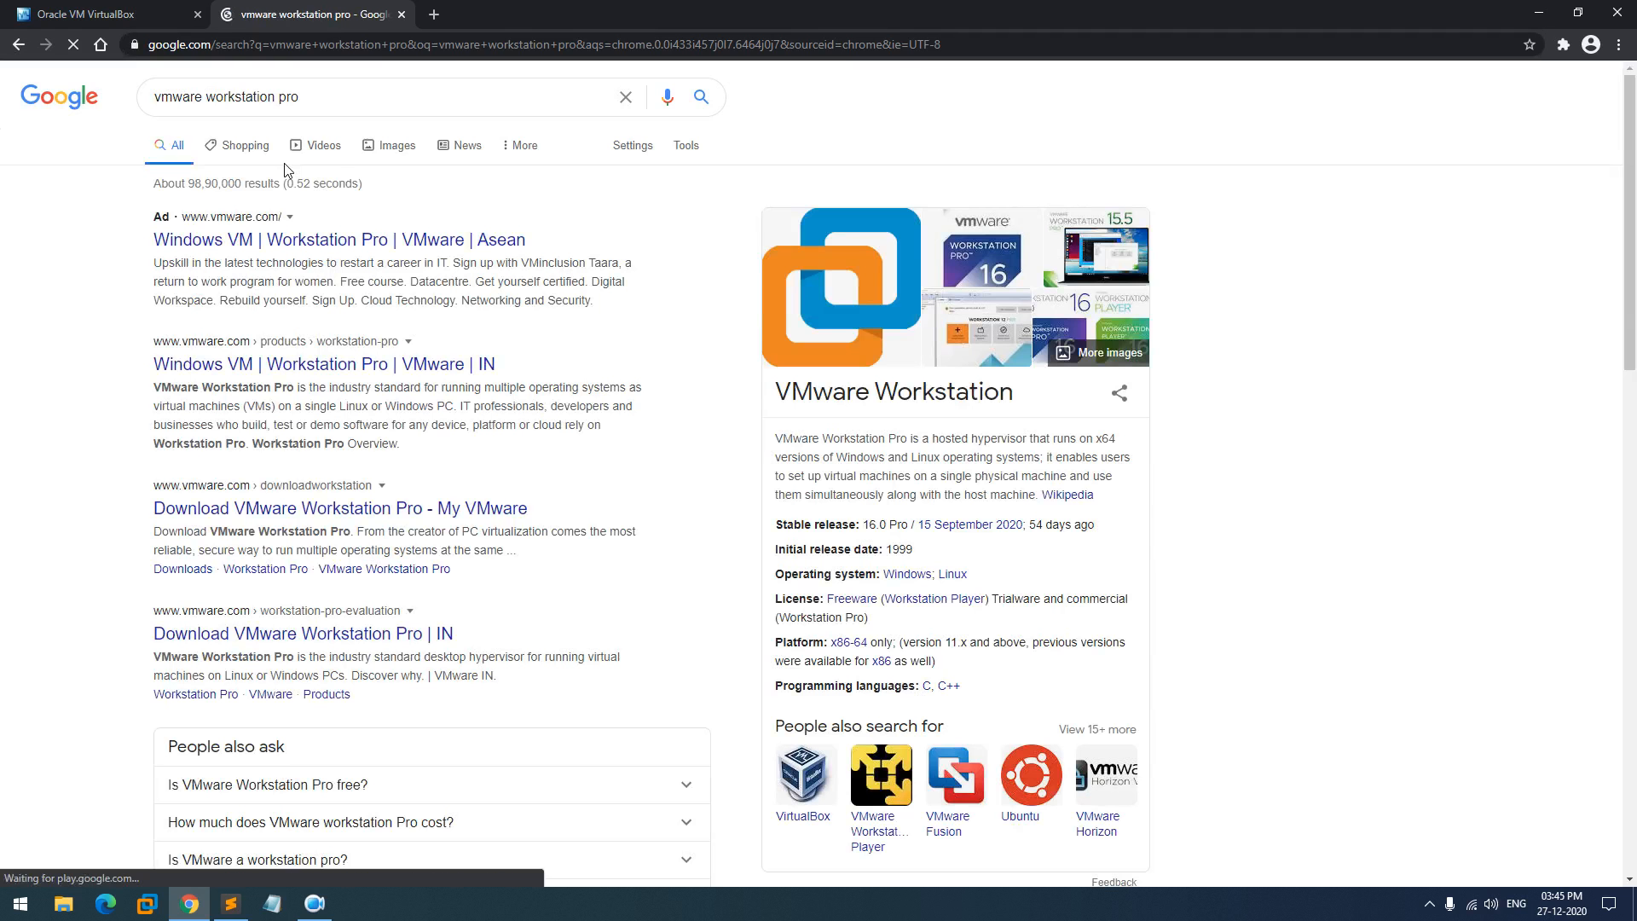
- Open the Workstation Pro product page and its Workstation 16 Pro trial download page in new tabs
click(309, 359)
click(128, 13)
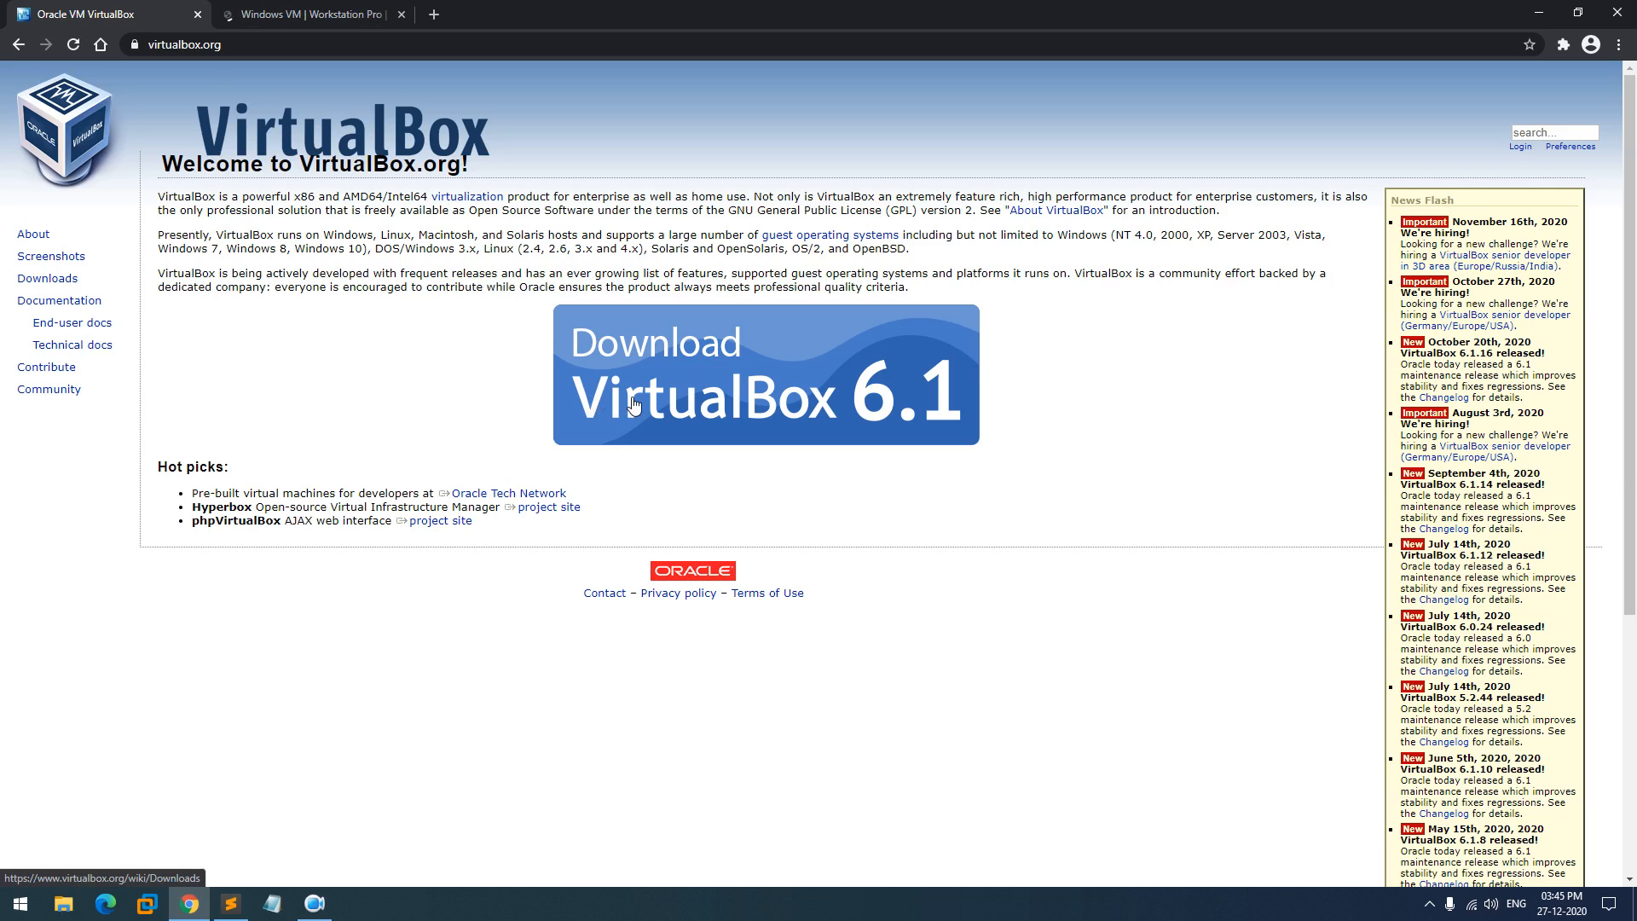
click(319, 16)
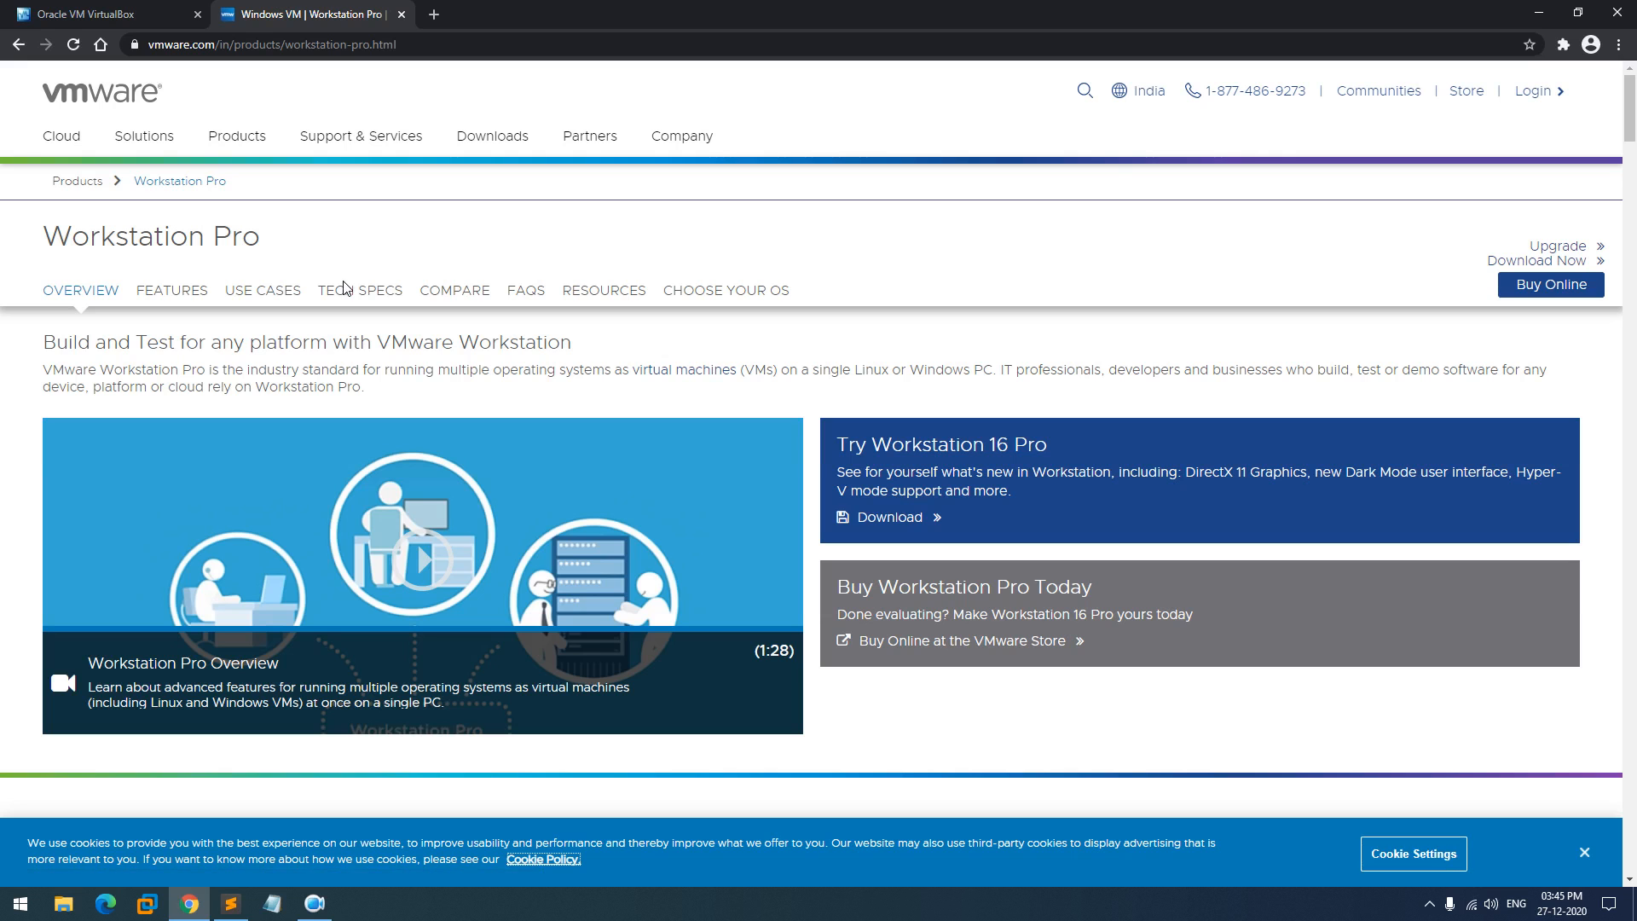
click(910, 524)
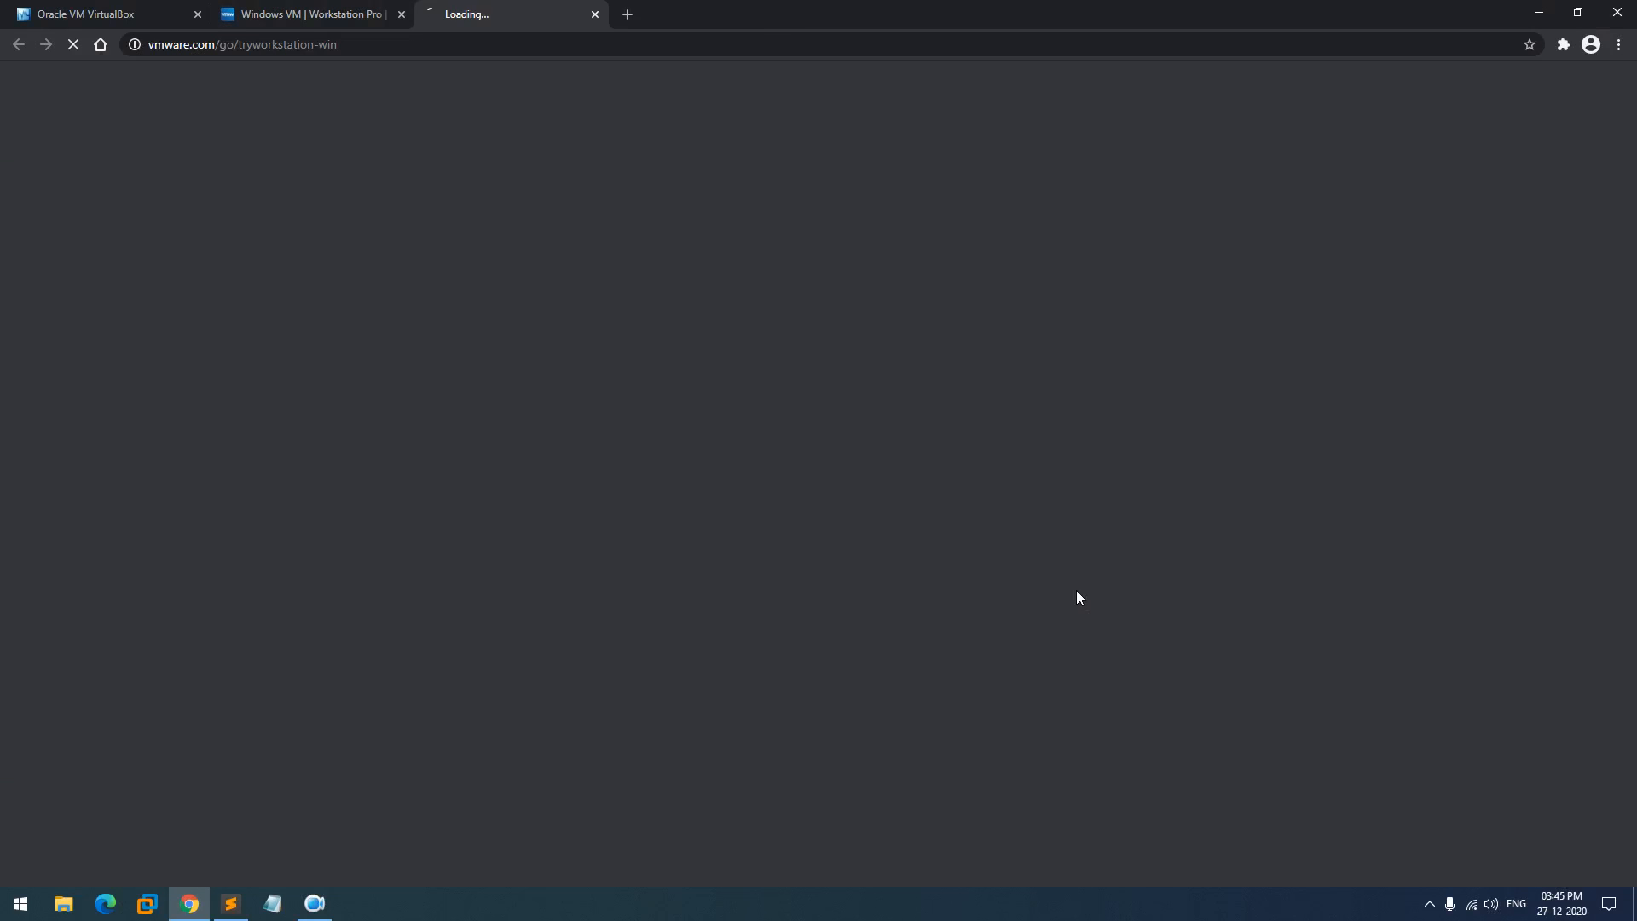
scroll(1077, 597, down, 2)
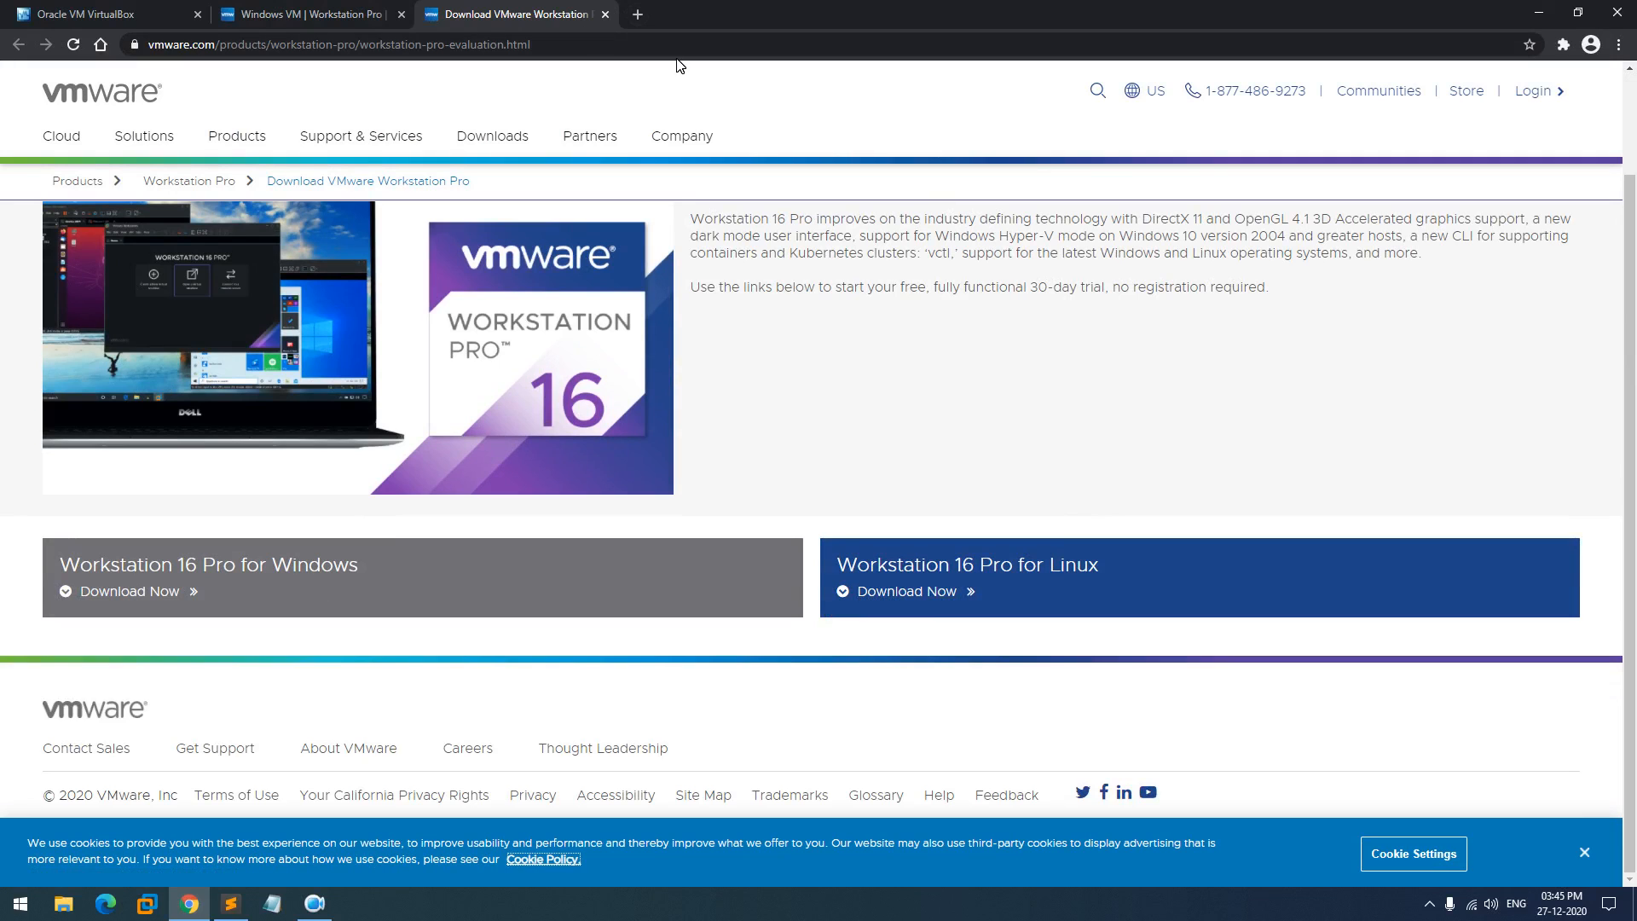
- Close both VMware tabs and return to the Google home page
click(605, 15)
click(401, 15)
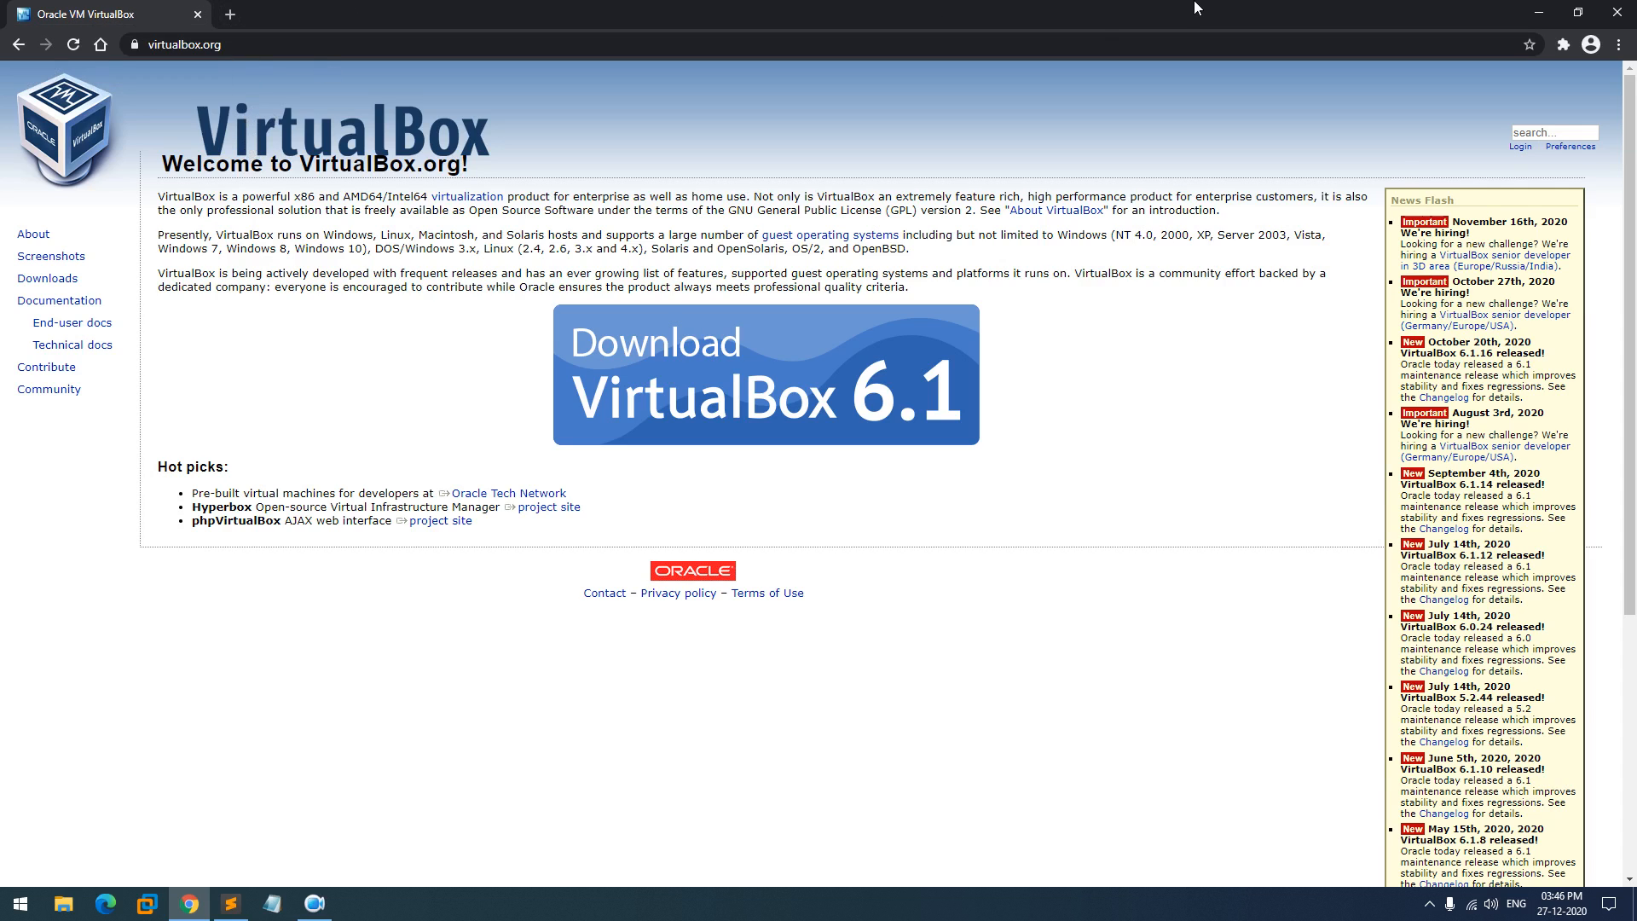
click(101, 45)
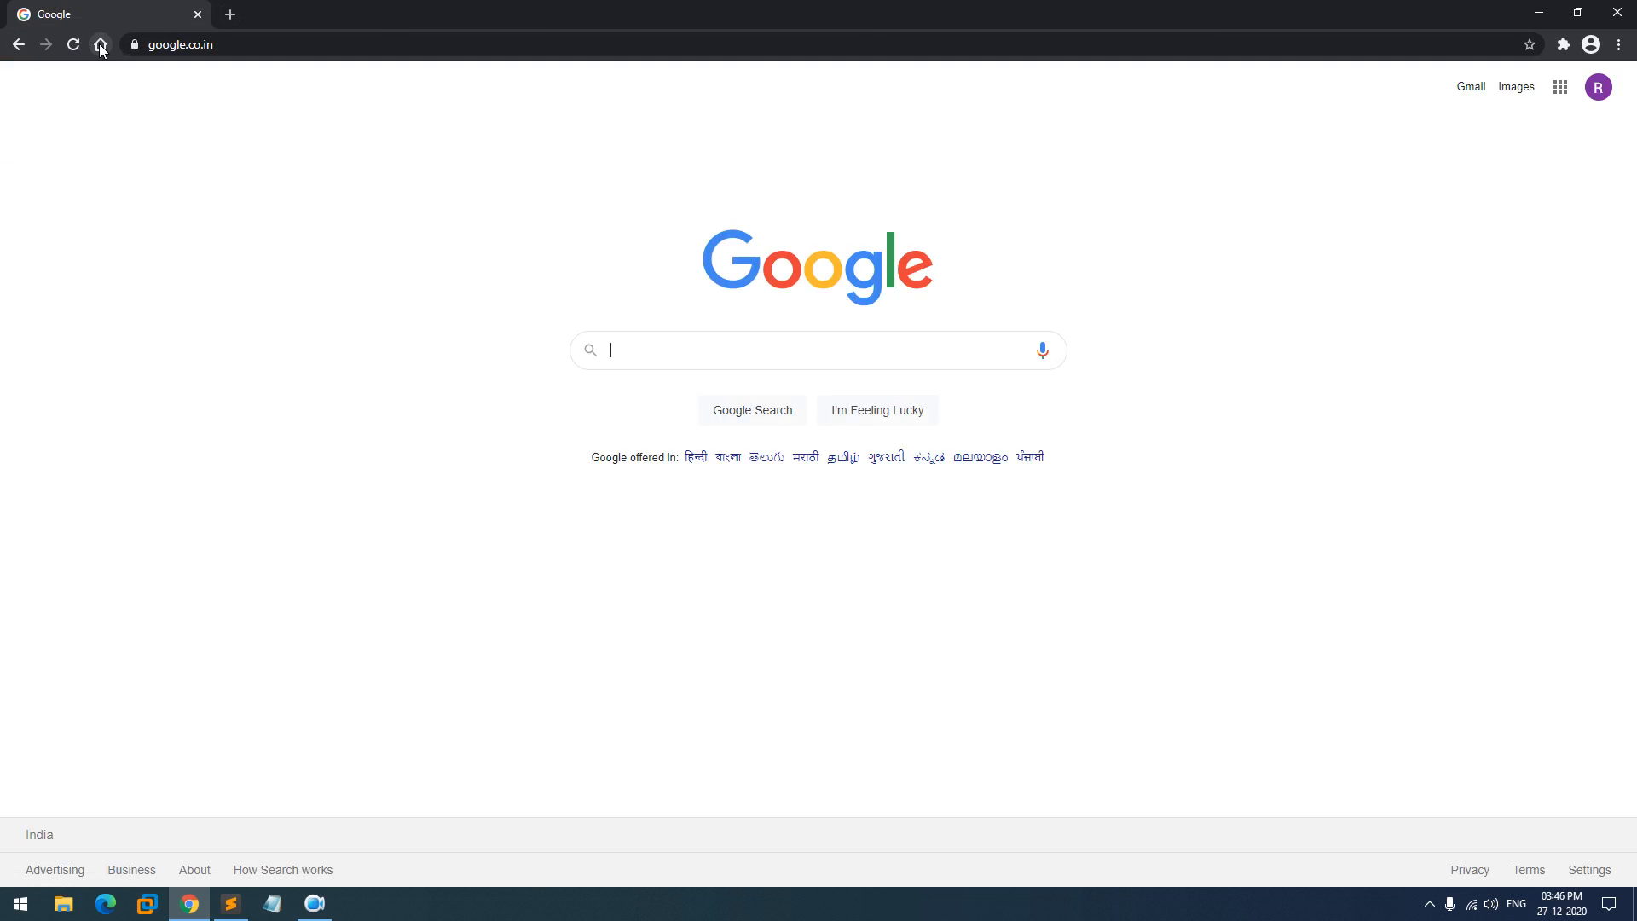
- Search Google for 'vmware workstation pro 16 key pastebin.com'
click(380, 50)
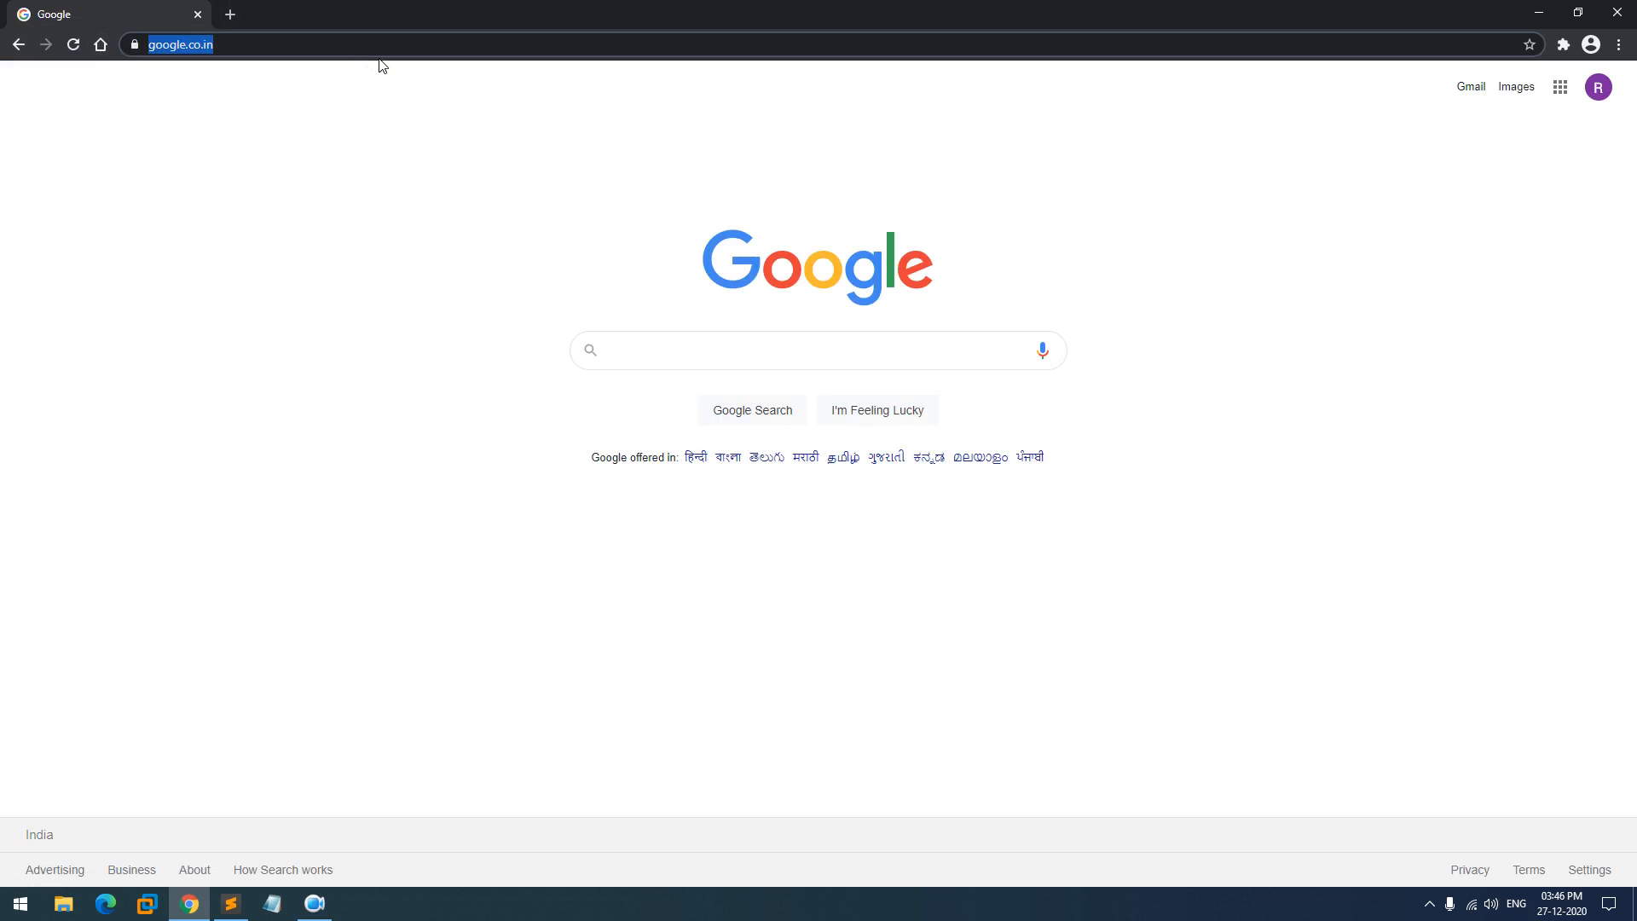
text(vmware wor)
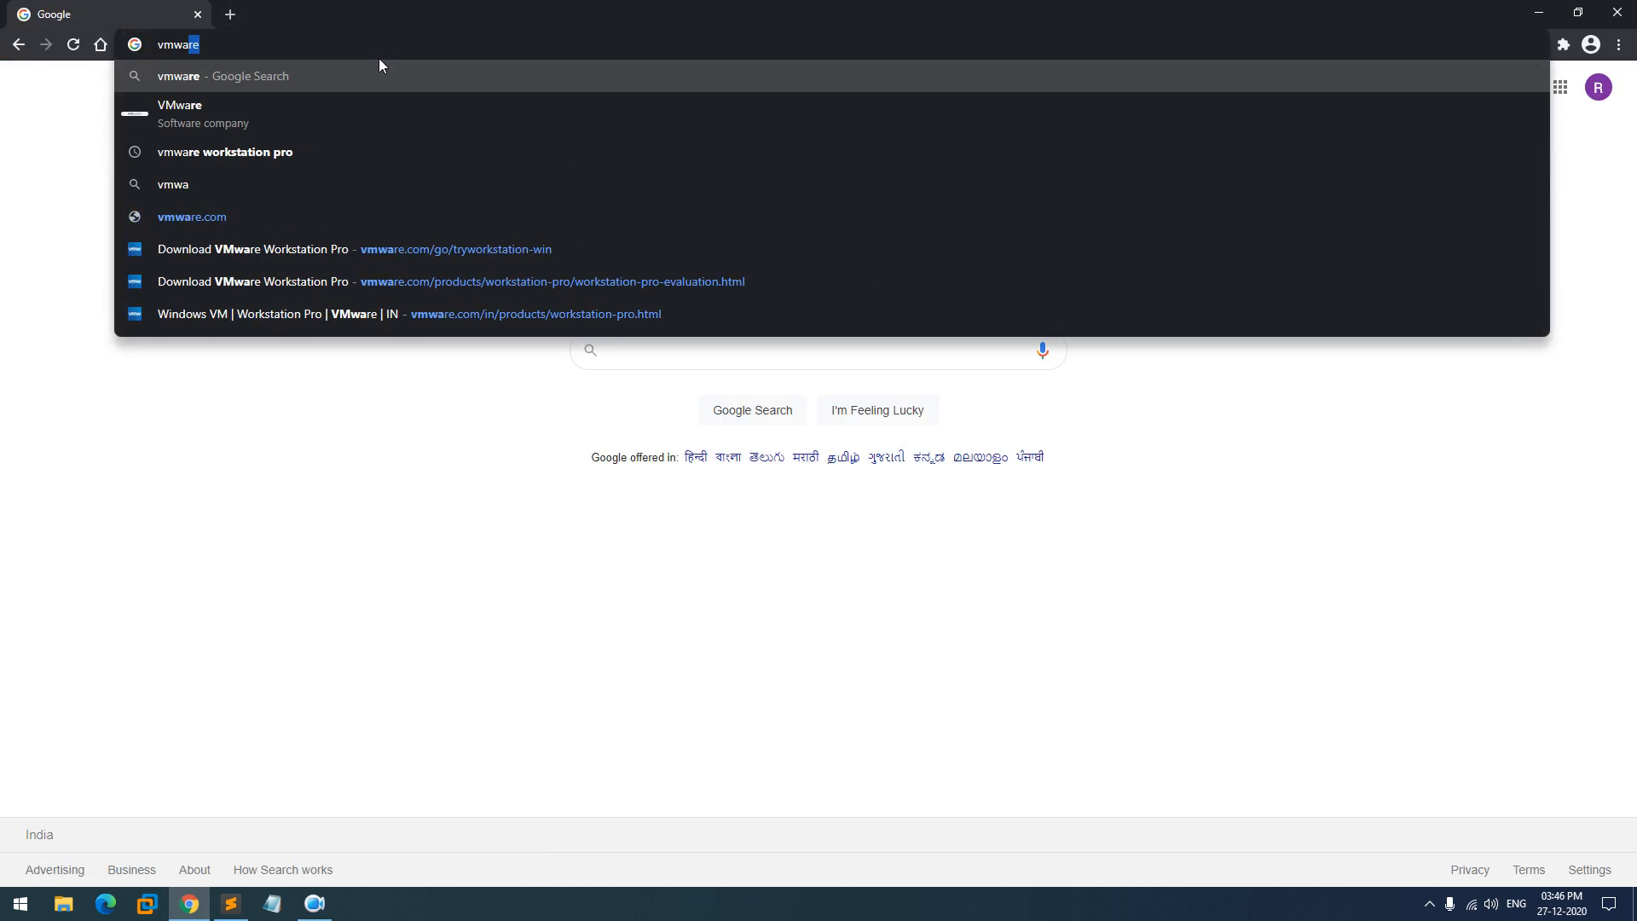
text(kstation pro)
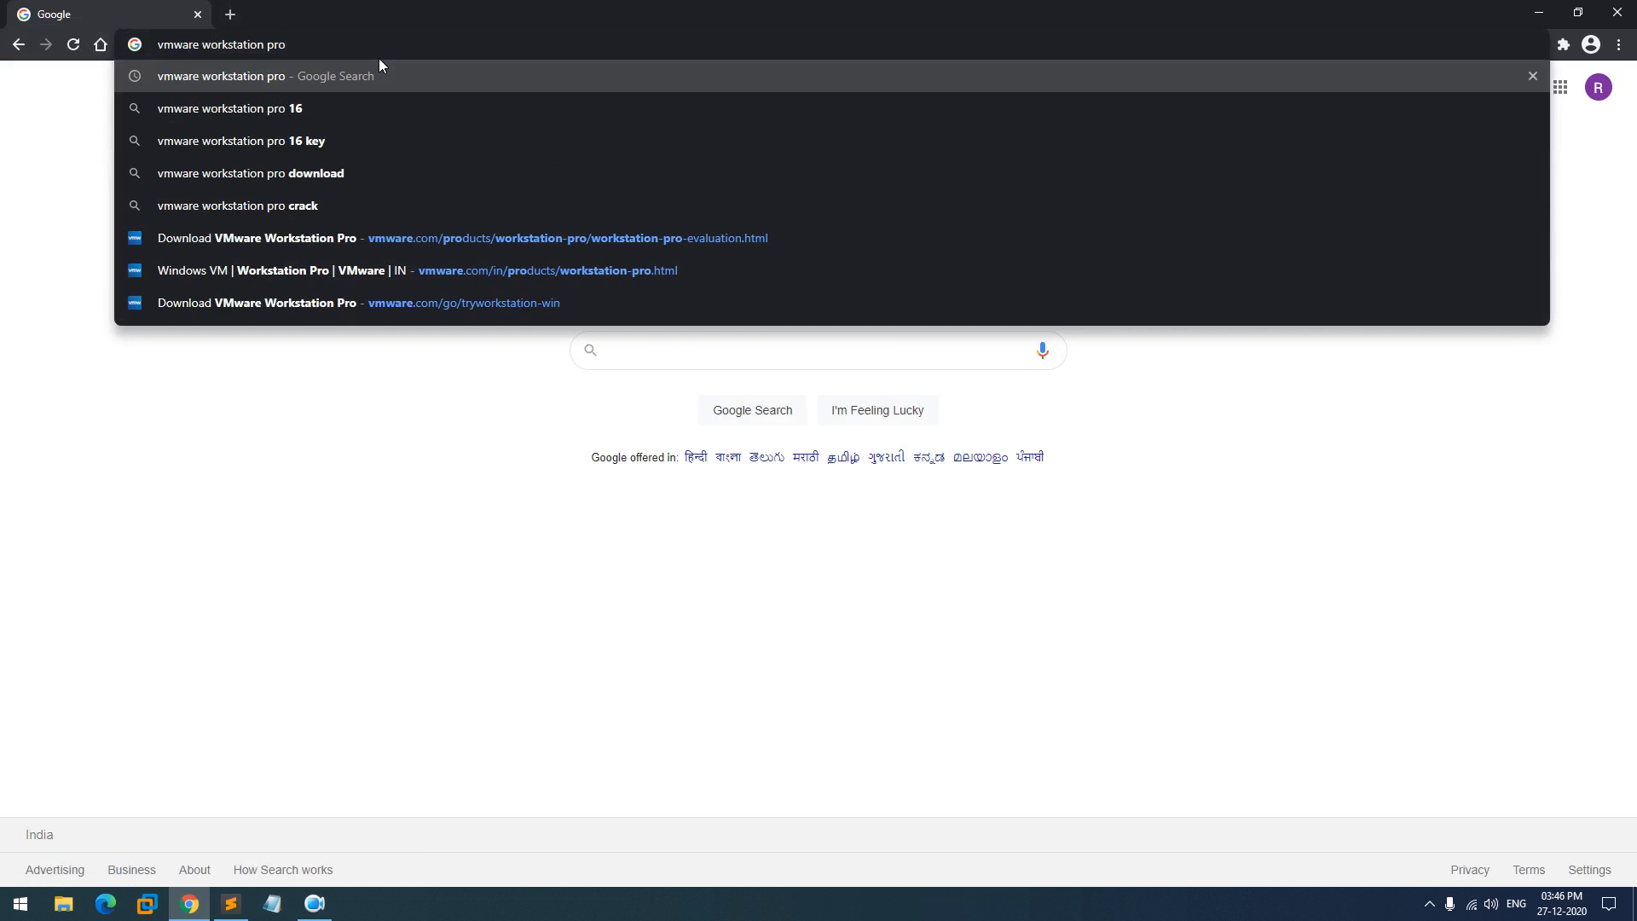
key(Down)
key(Down)
text(past)
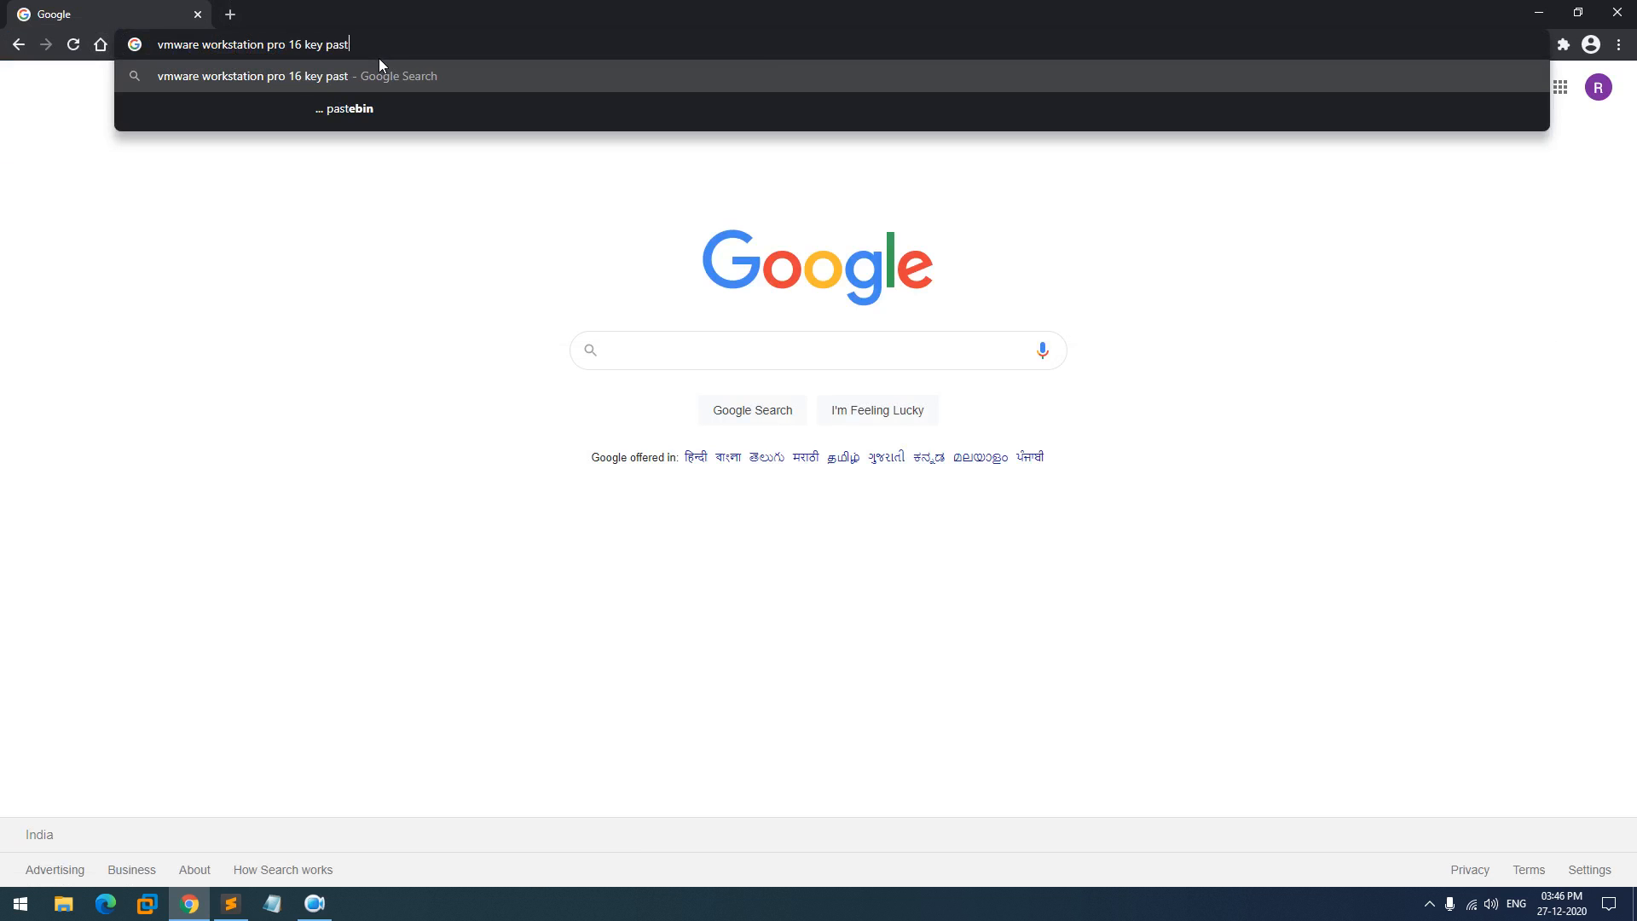
text(ebin.com)
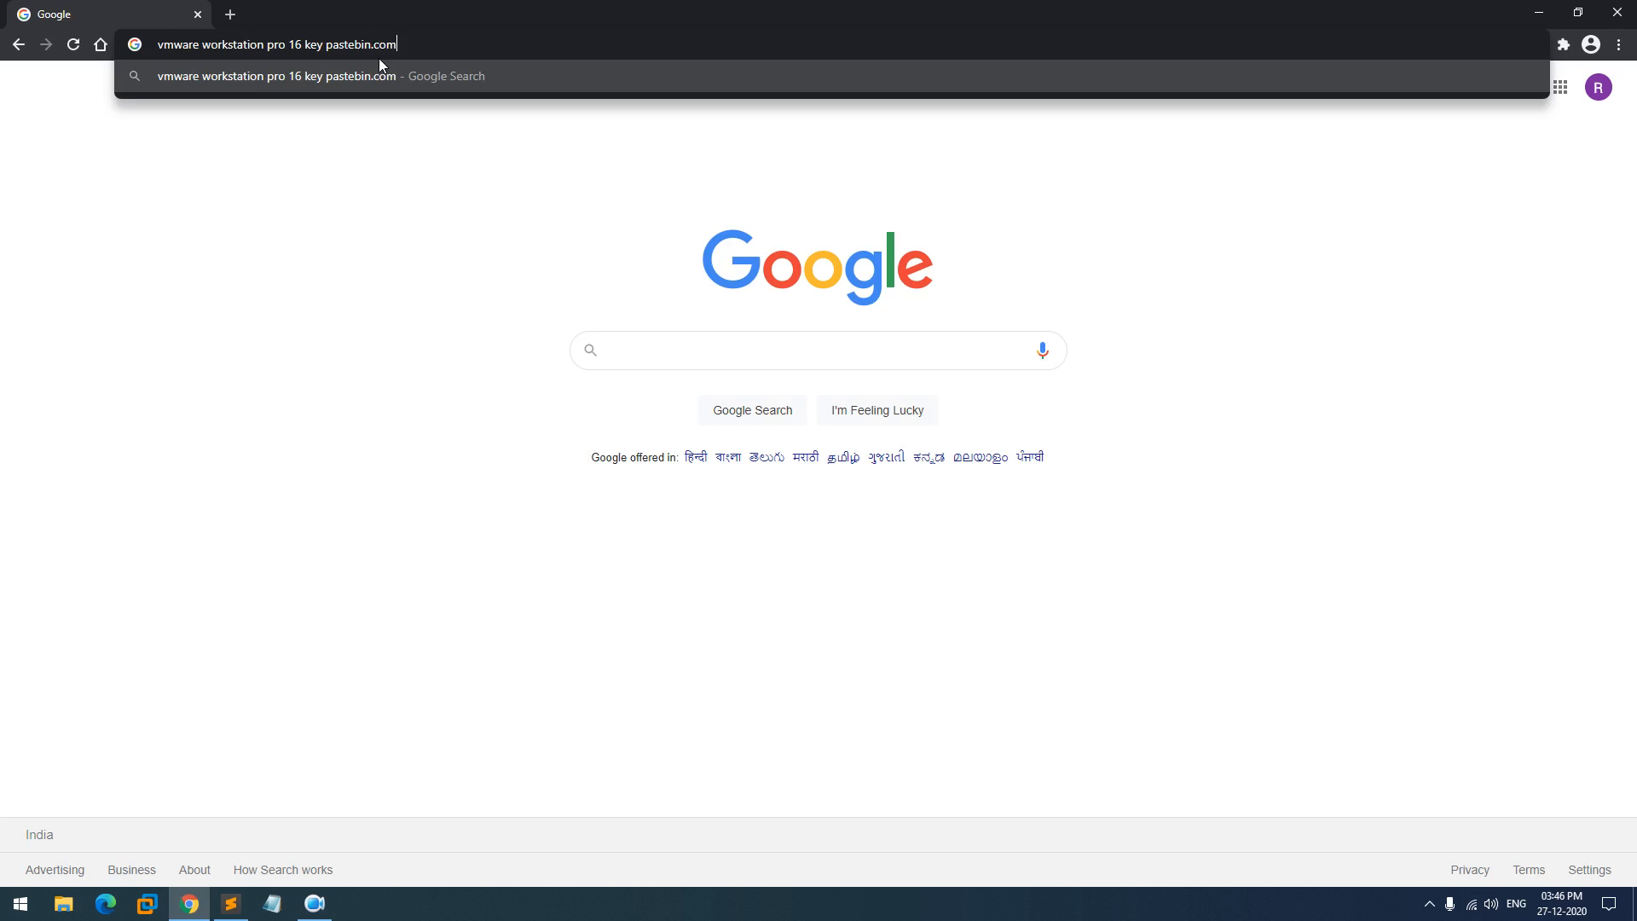
key(Return)
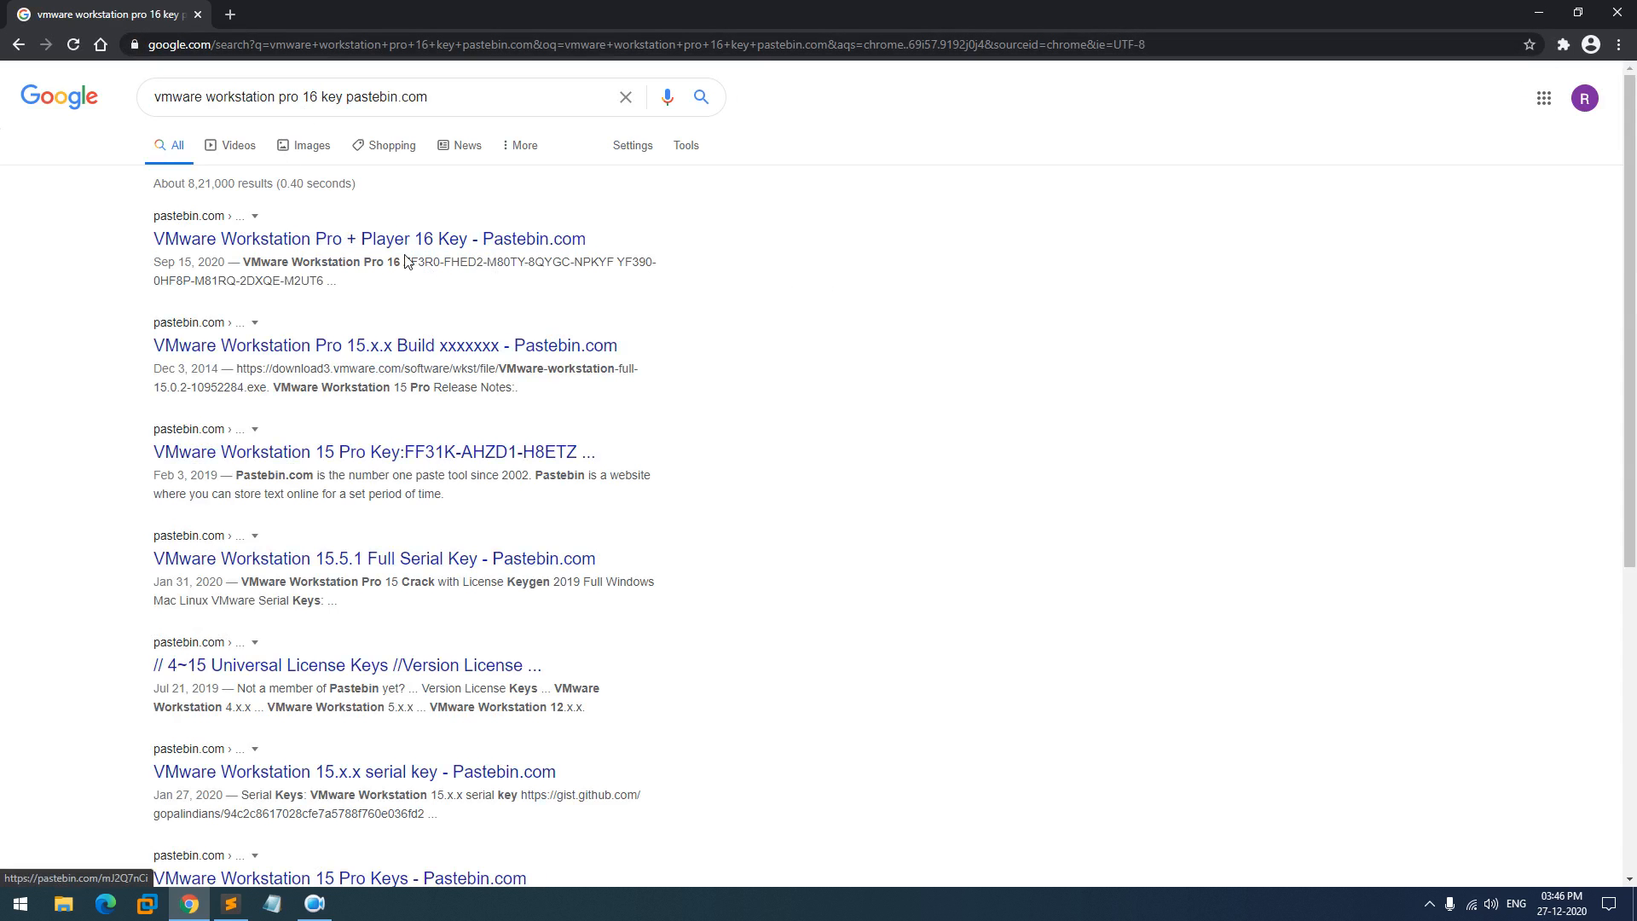
- Open the first Pastebin result in a new tab, select the three keys, then close it
right_click(360, 244)
click(427, 255)
click(385, 10)
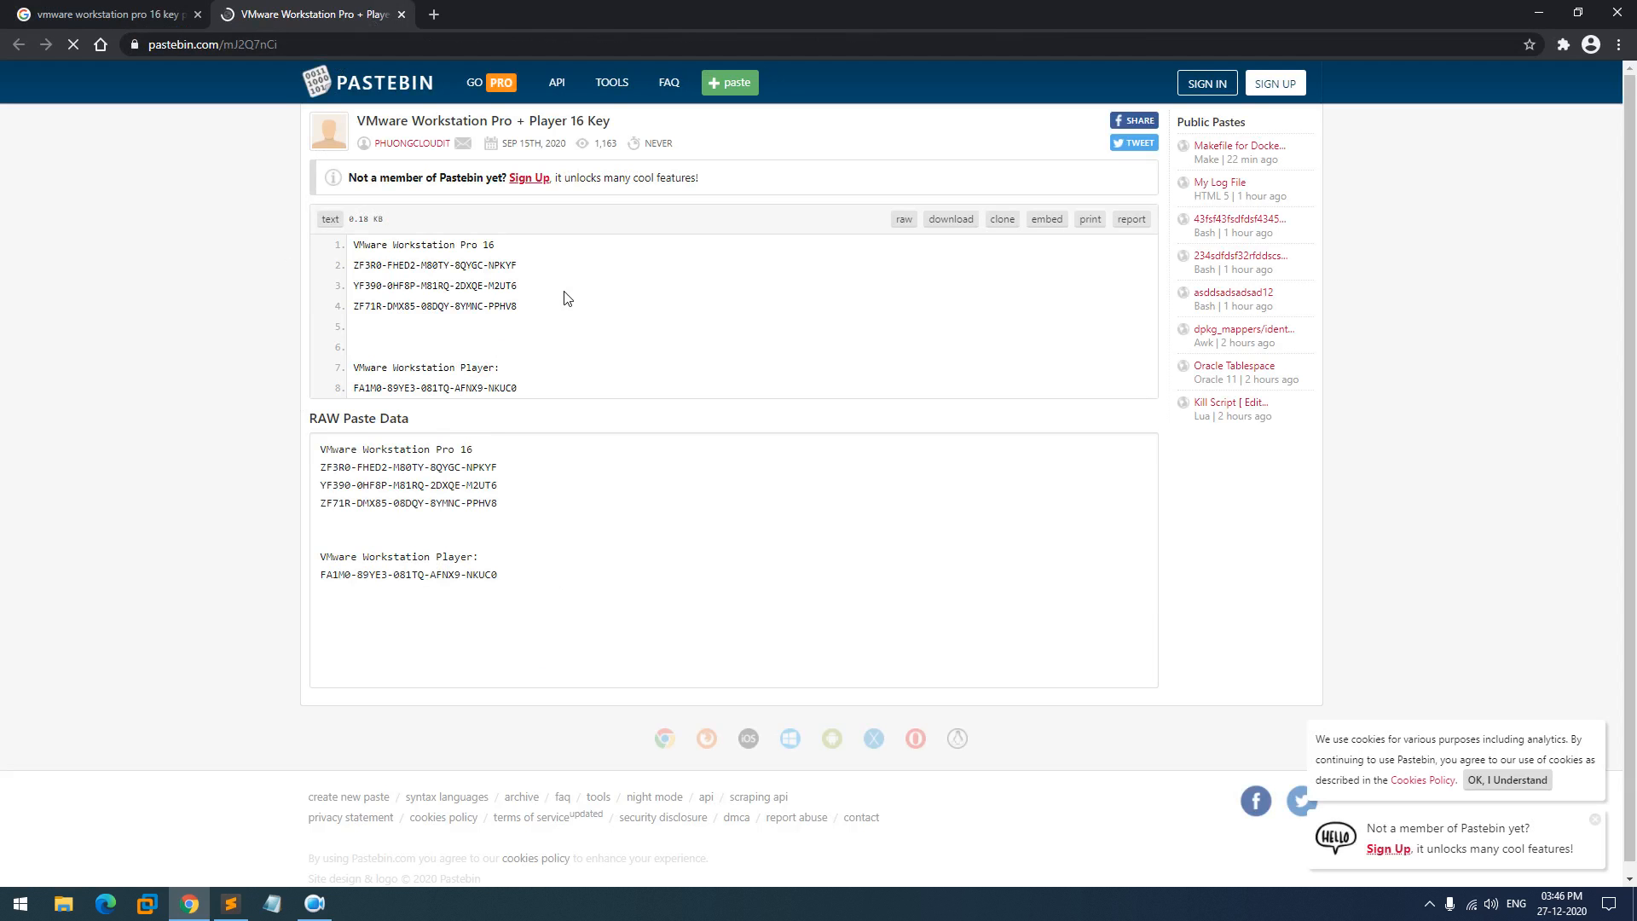
drag(522, 311, 341, 266)
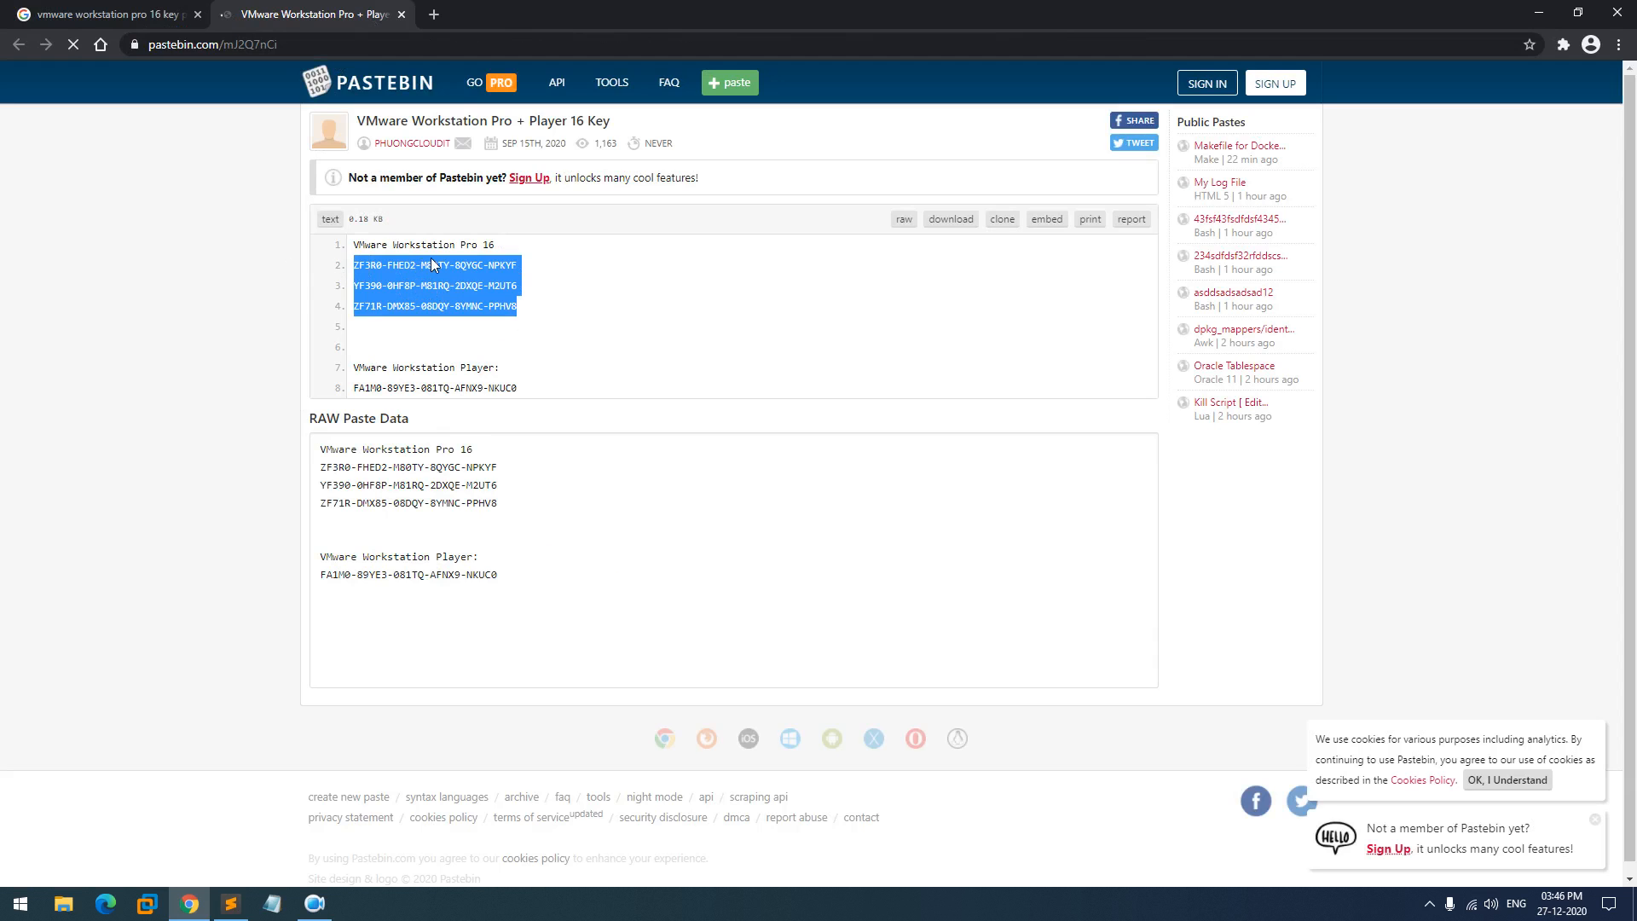
click(402, 14)
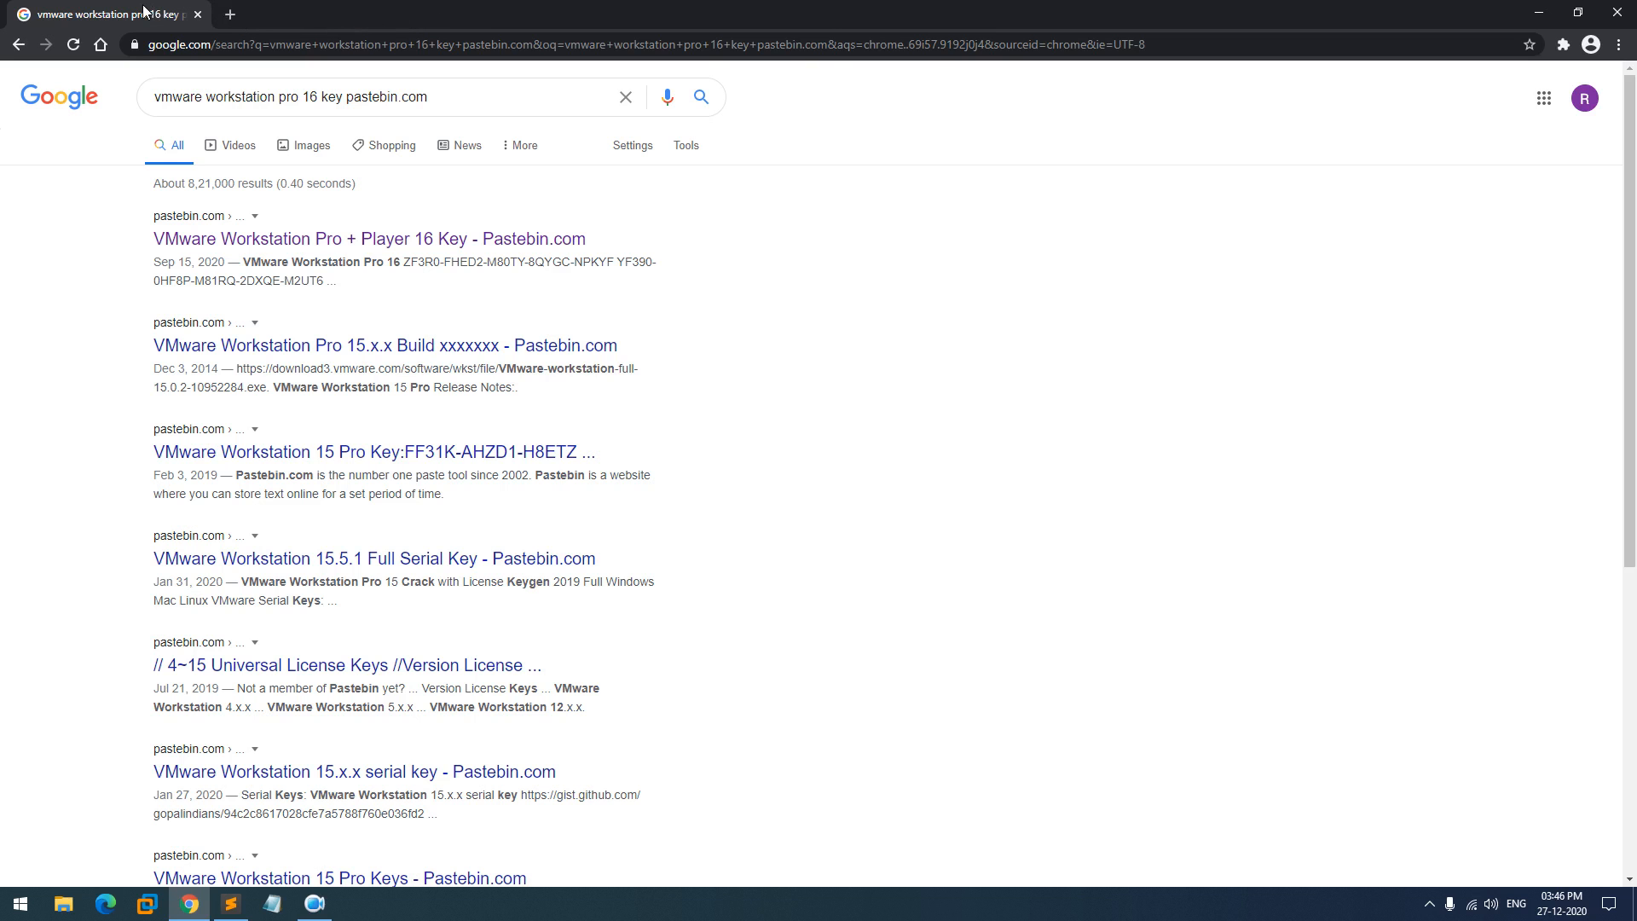
- Hide Chrome, close the Kali Linux VM tab, and start a Typical new virtual machine
click(1535, 12)
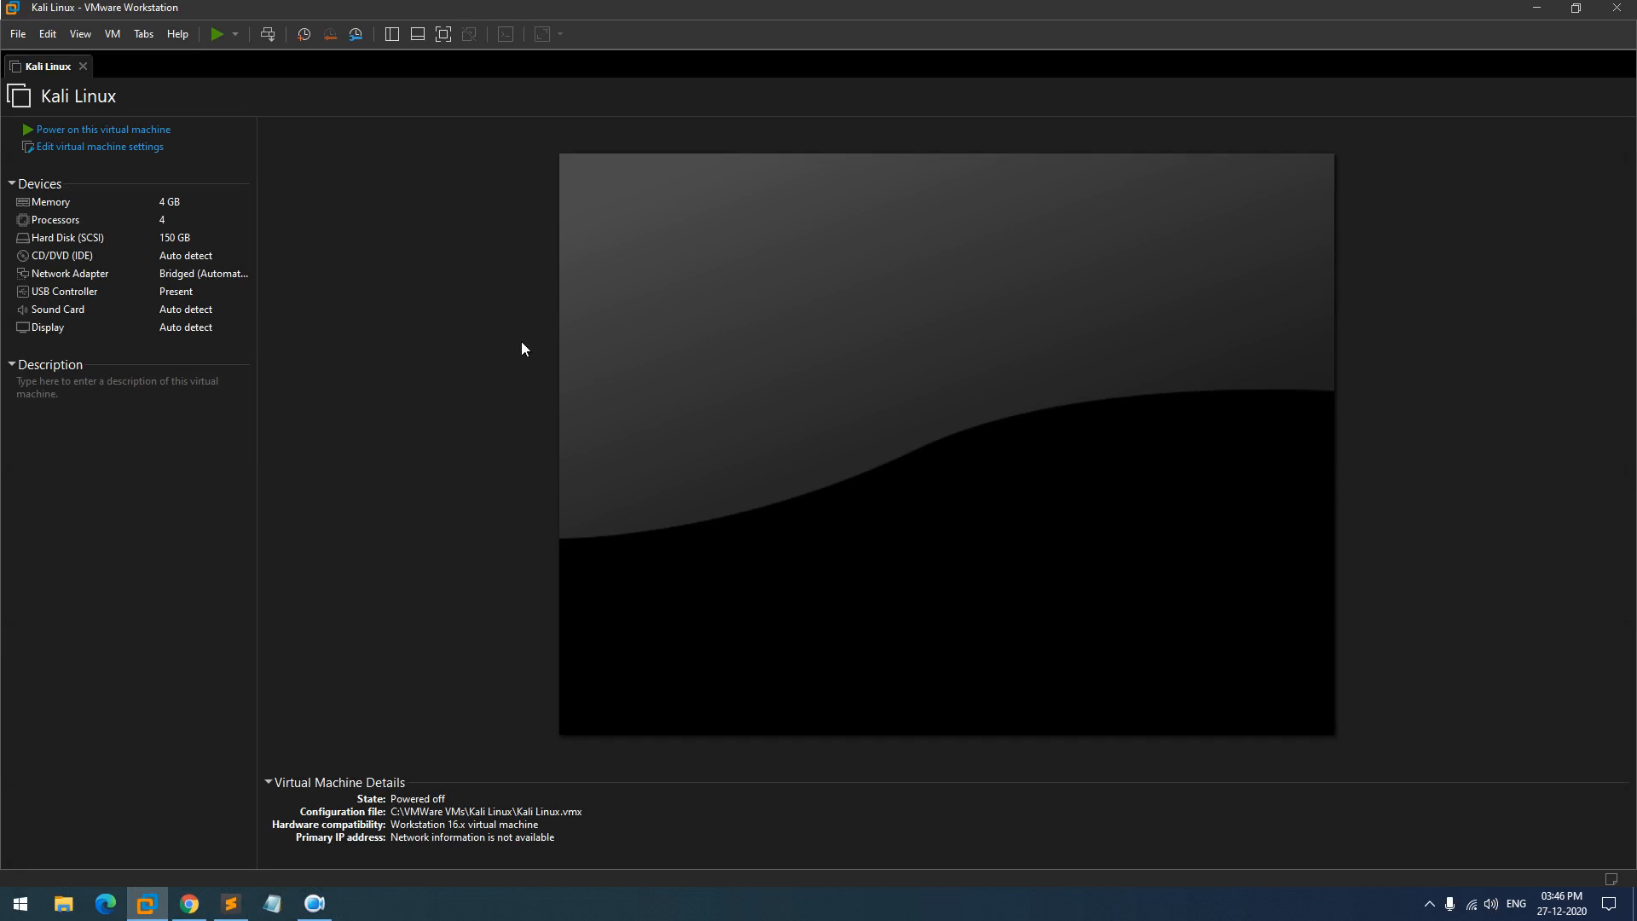
click(82, 66)
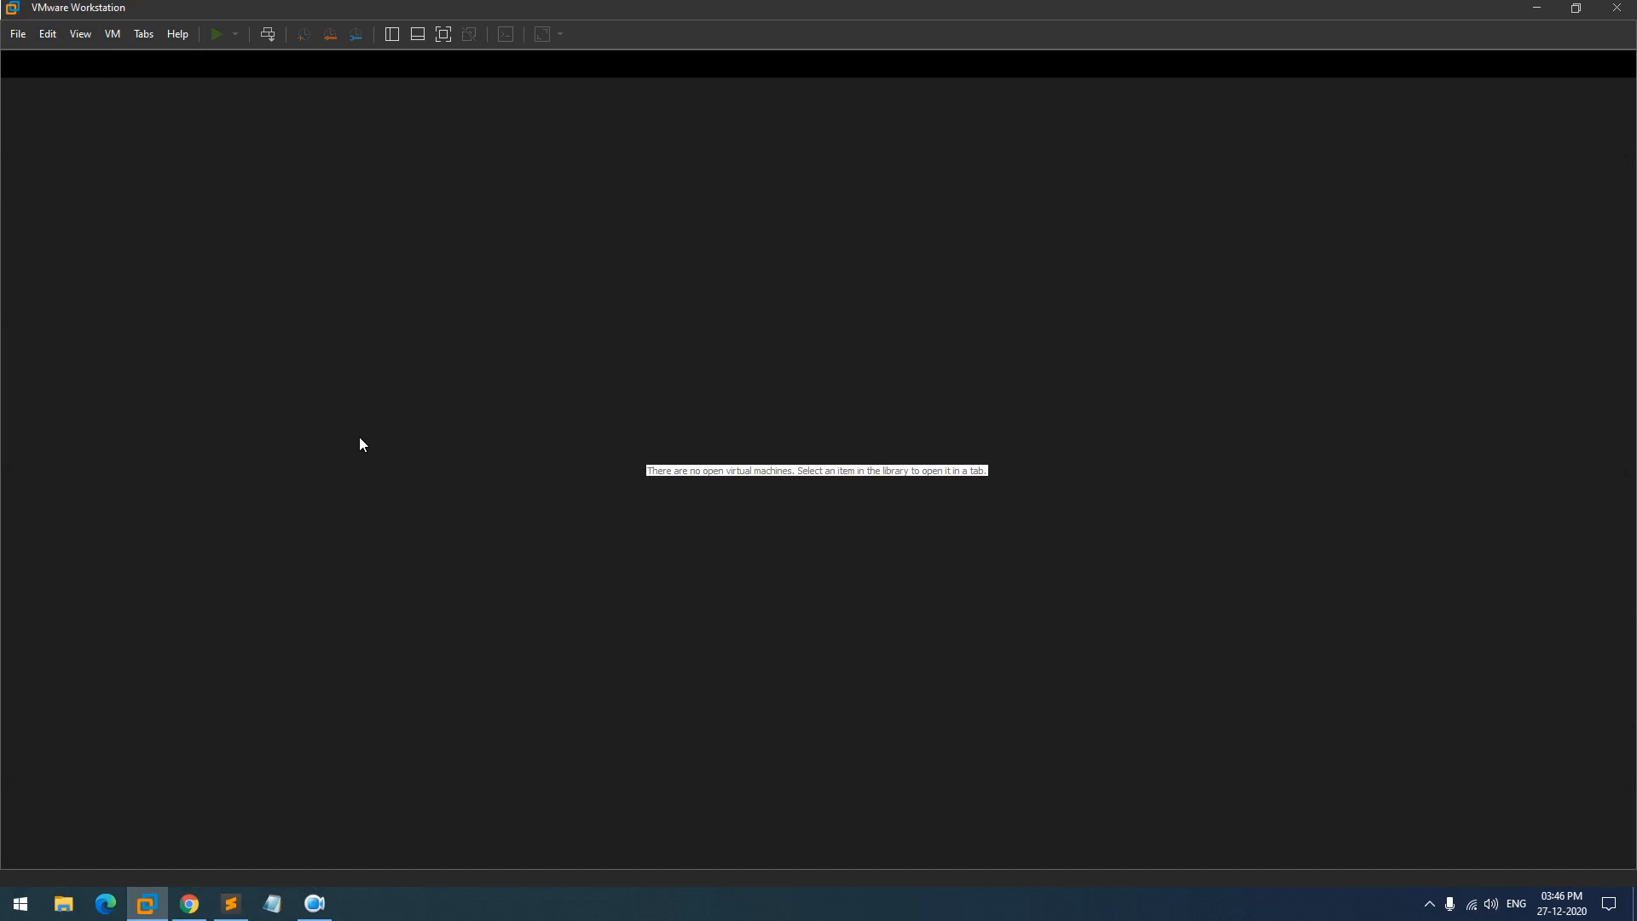
click(18, 35)
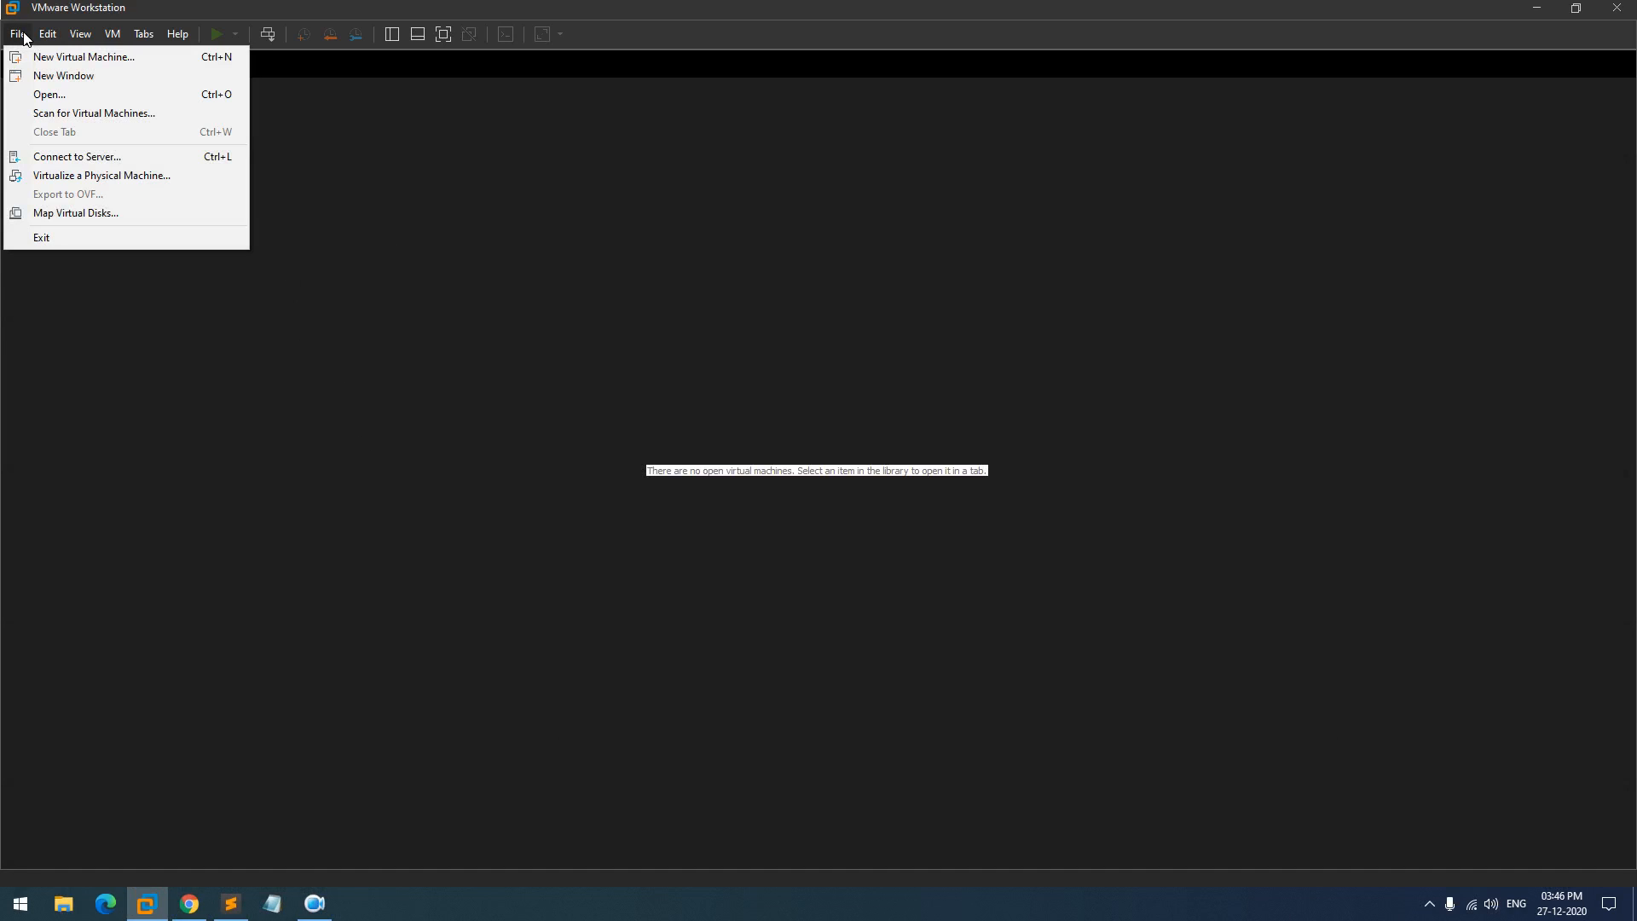
click(41, 58)
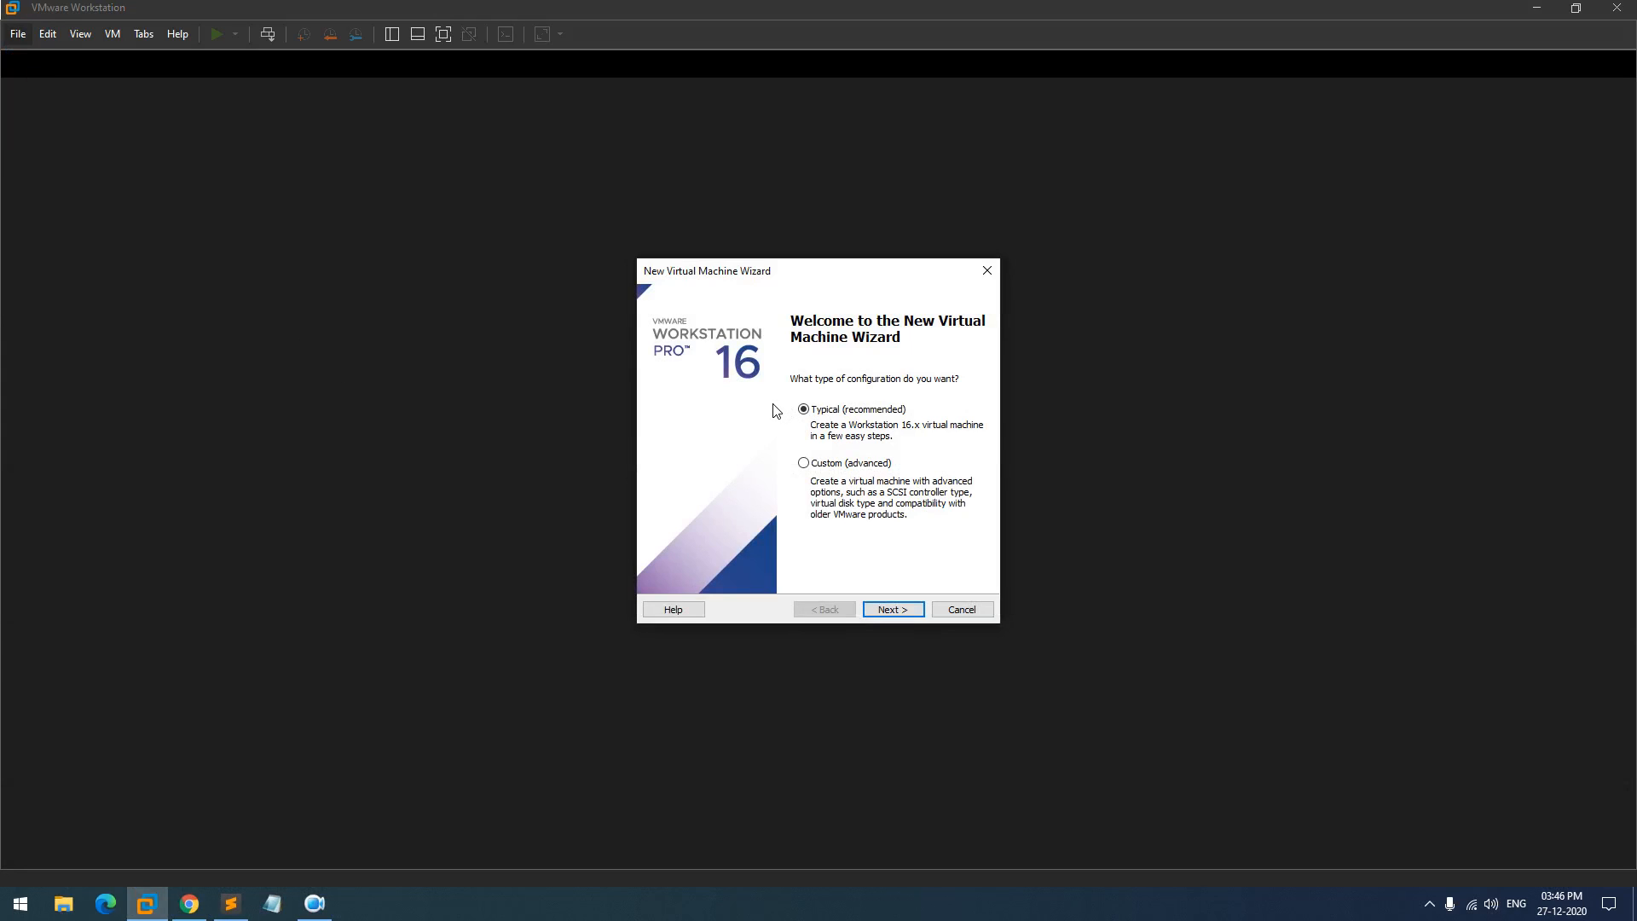
click(899, 612)
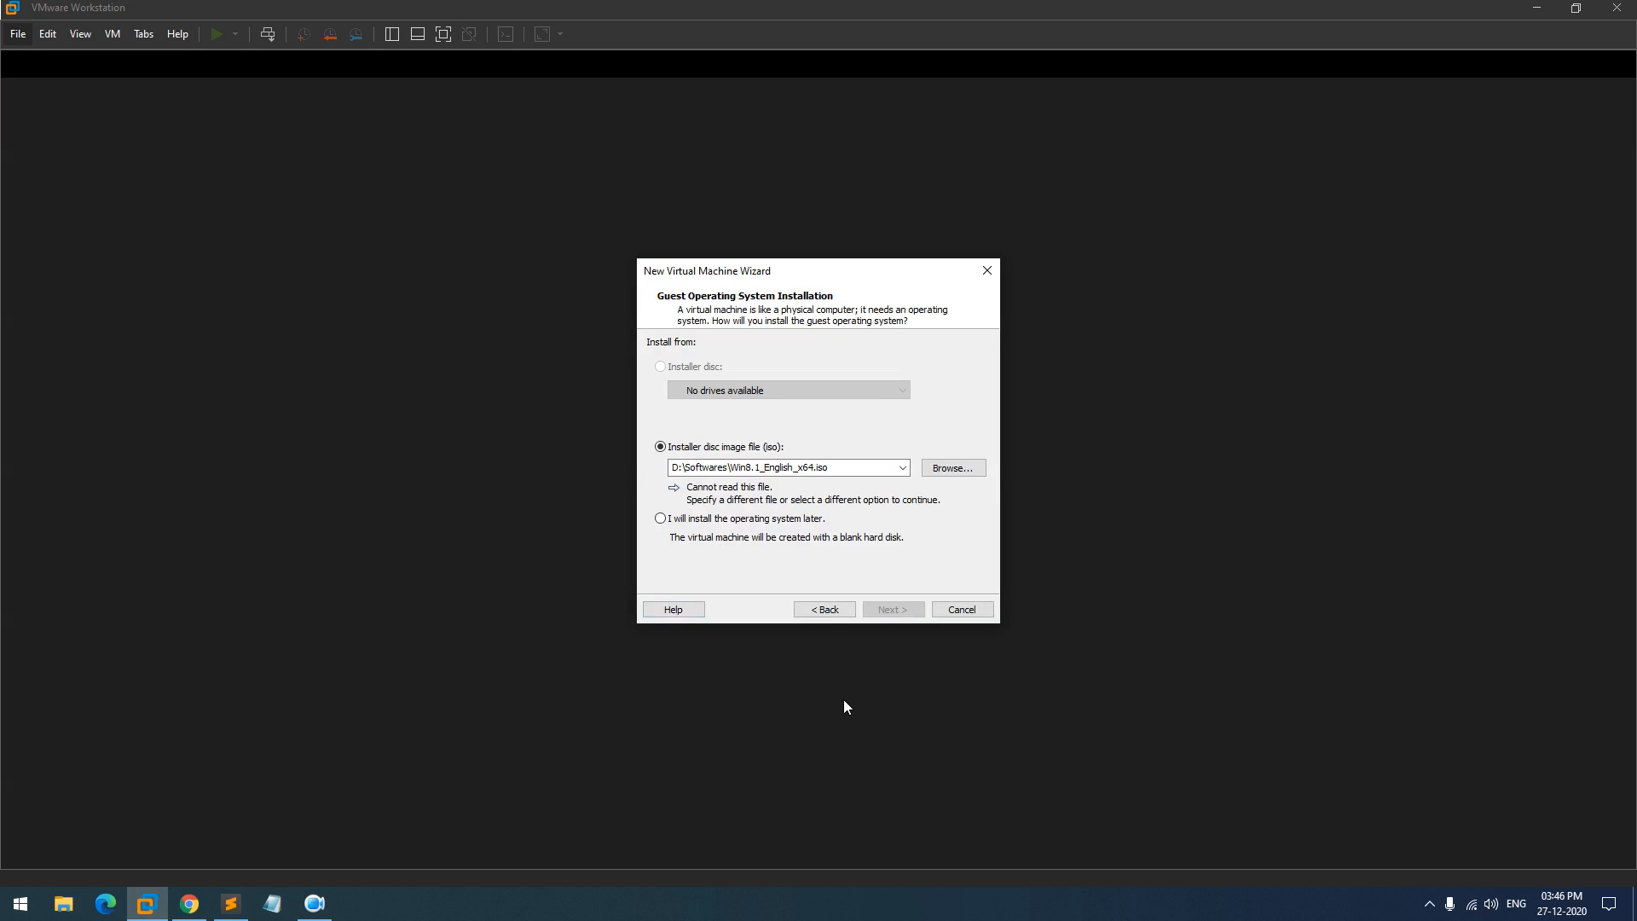
- Choose kali-linux-2020-W51-installer-amd64.iso from D:\RAJAT\Softwares as the installer disc image
click(945, 474)
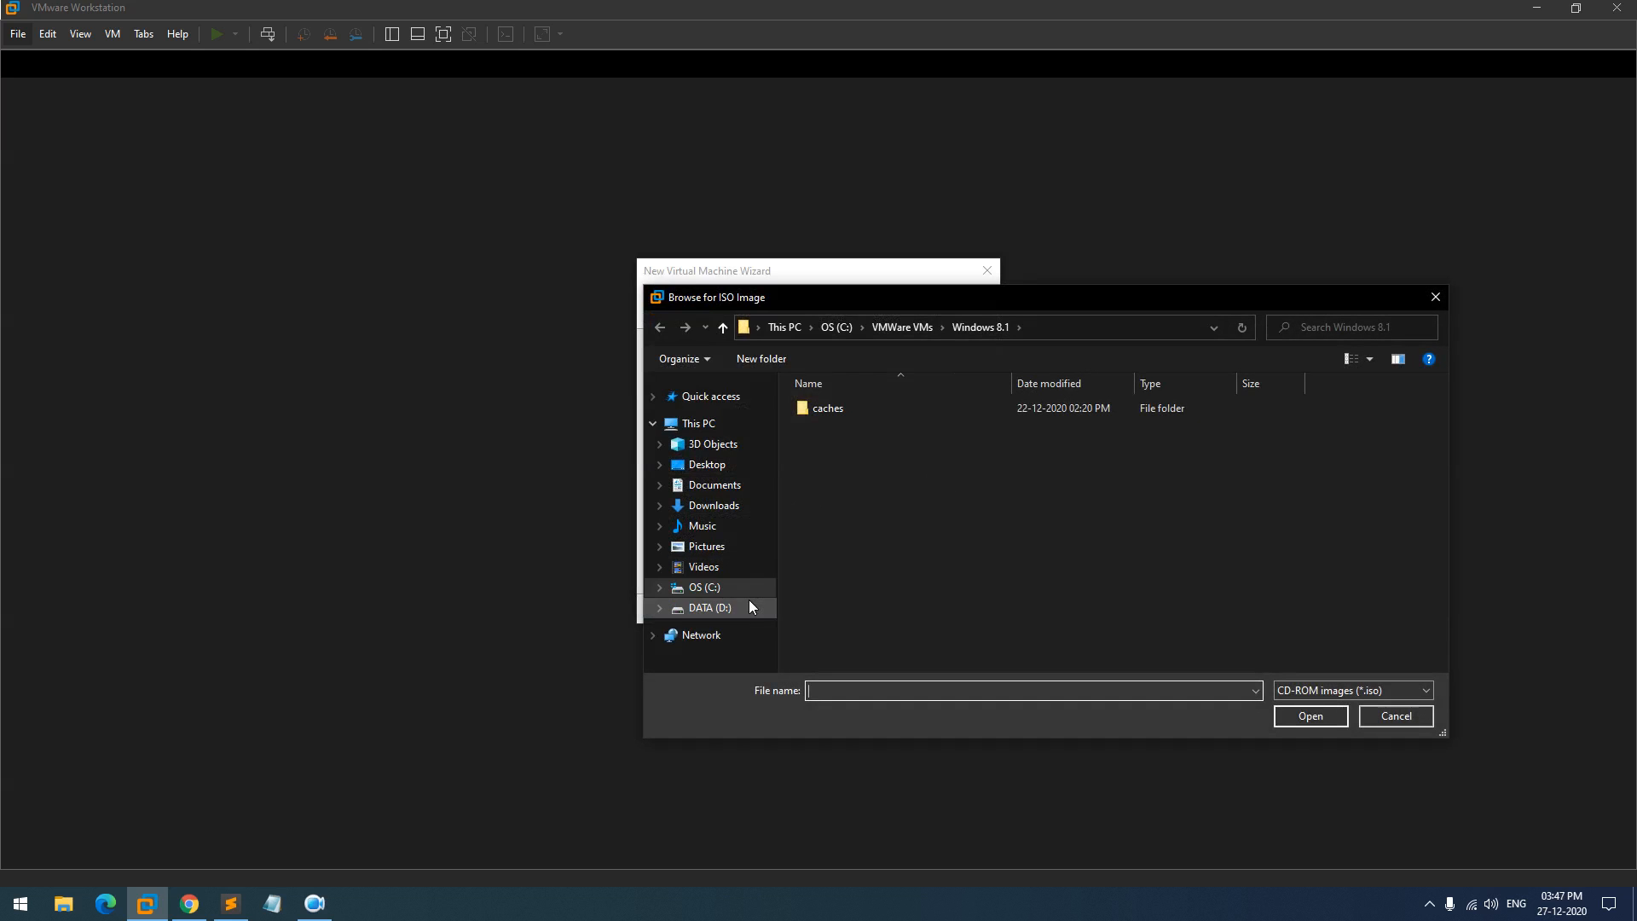
click(749, 606)
double_click(846, 403)
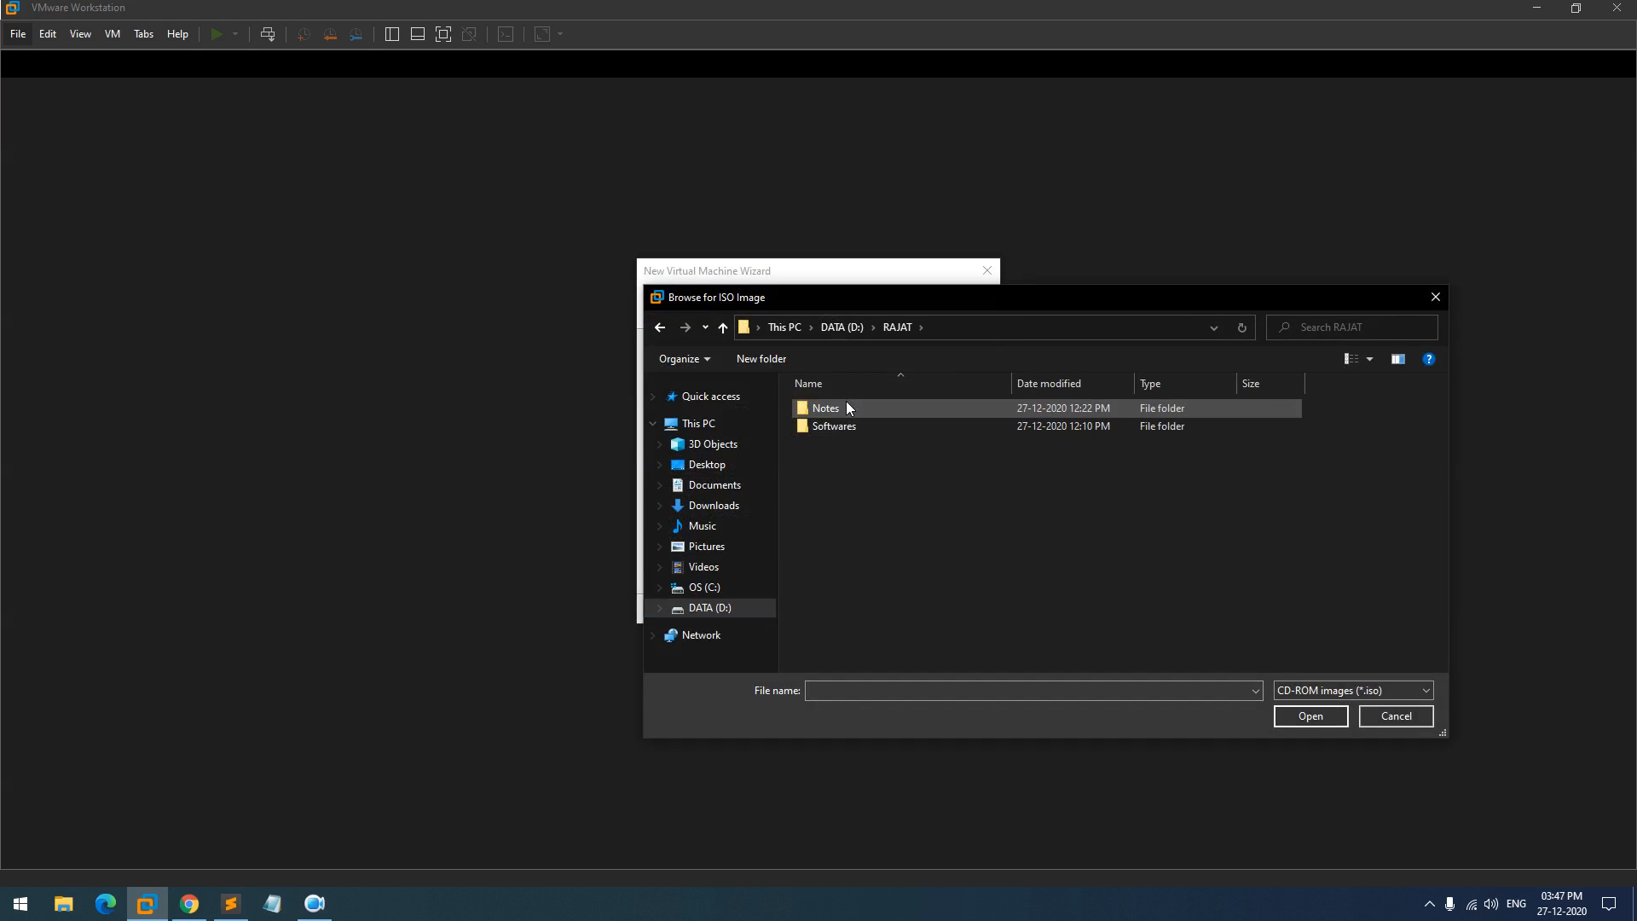
double_click(847, 426)
click(848, 438)
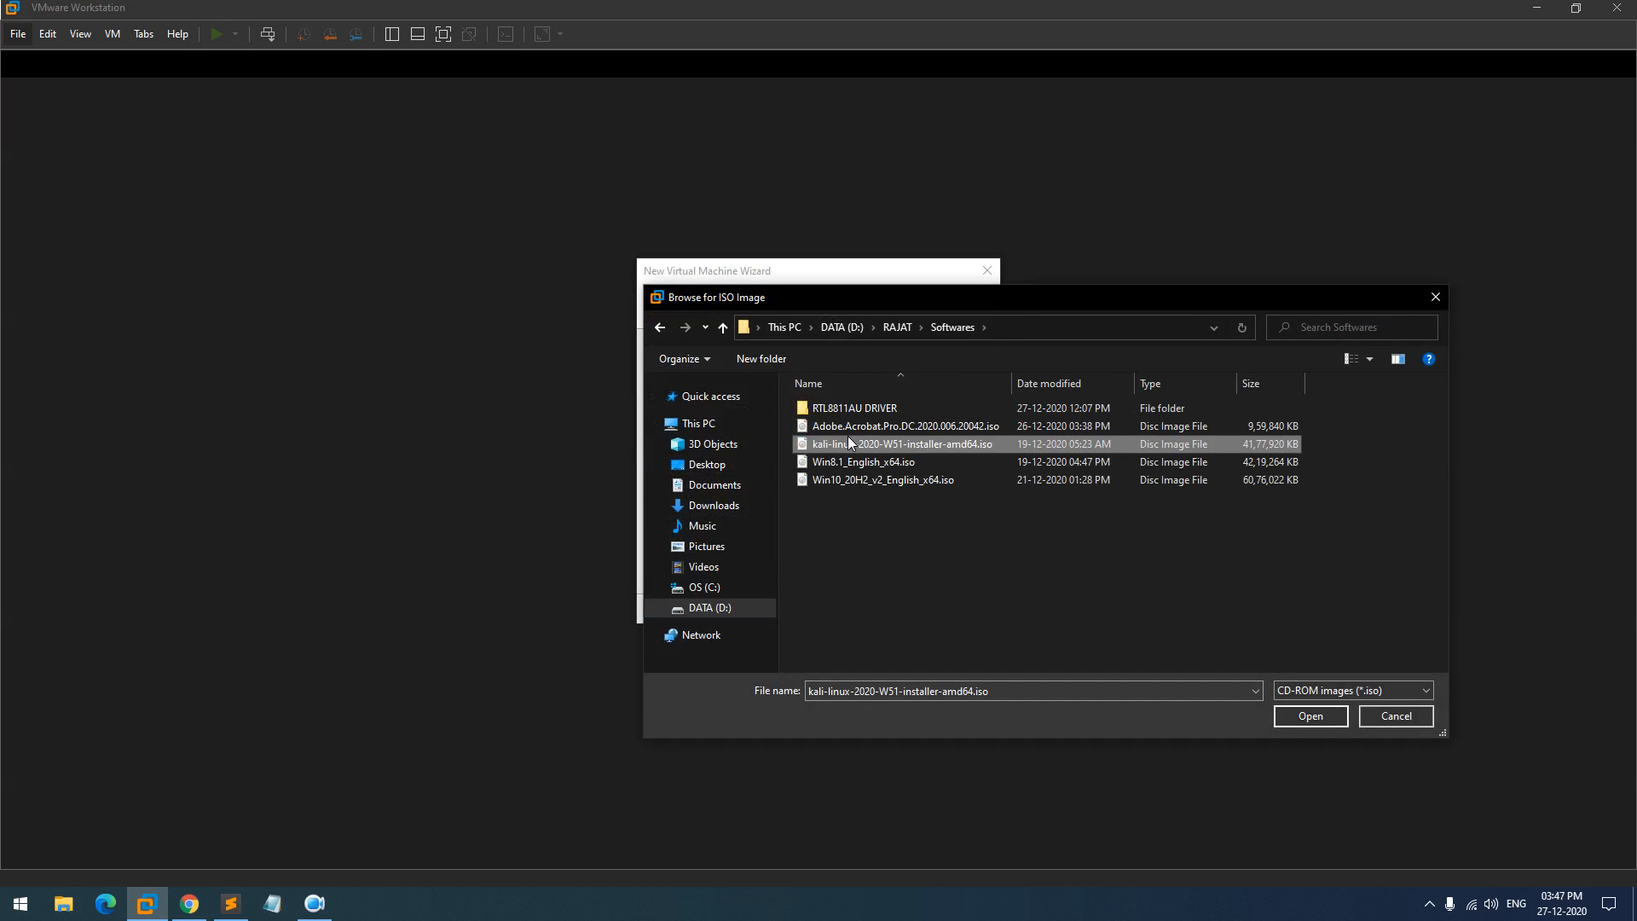
click(1292, 718)
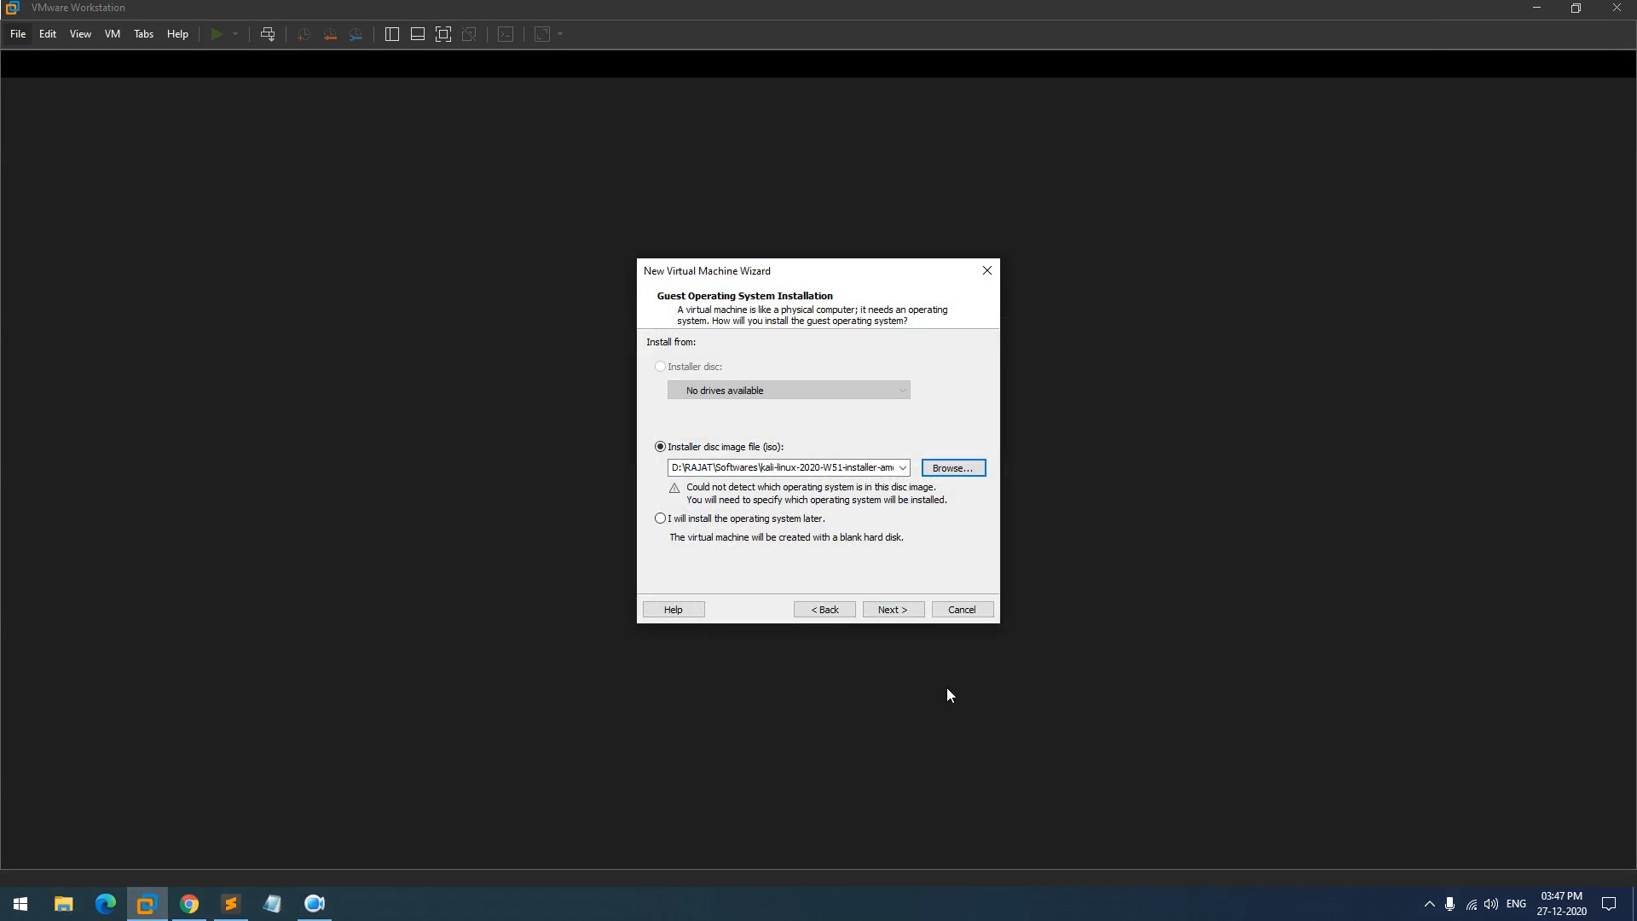
- Set the guest OS to Linux, version Debian 10.x 64-bit, and continue
click(901, 613)
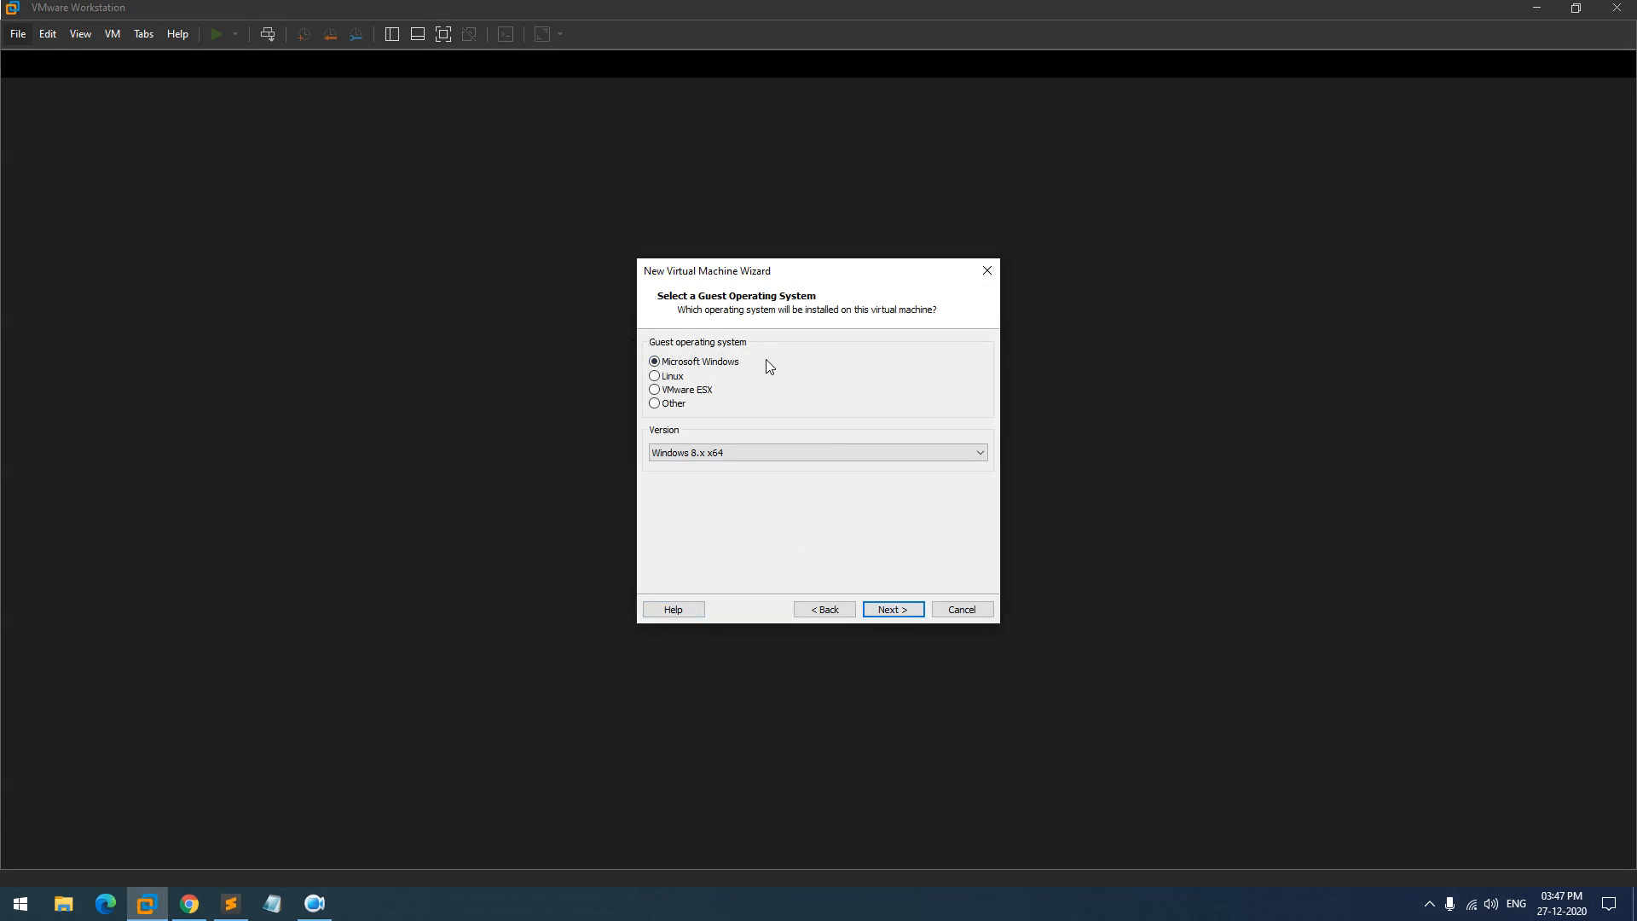
click(654, 376)
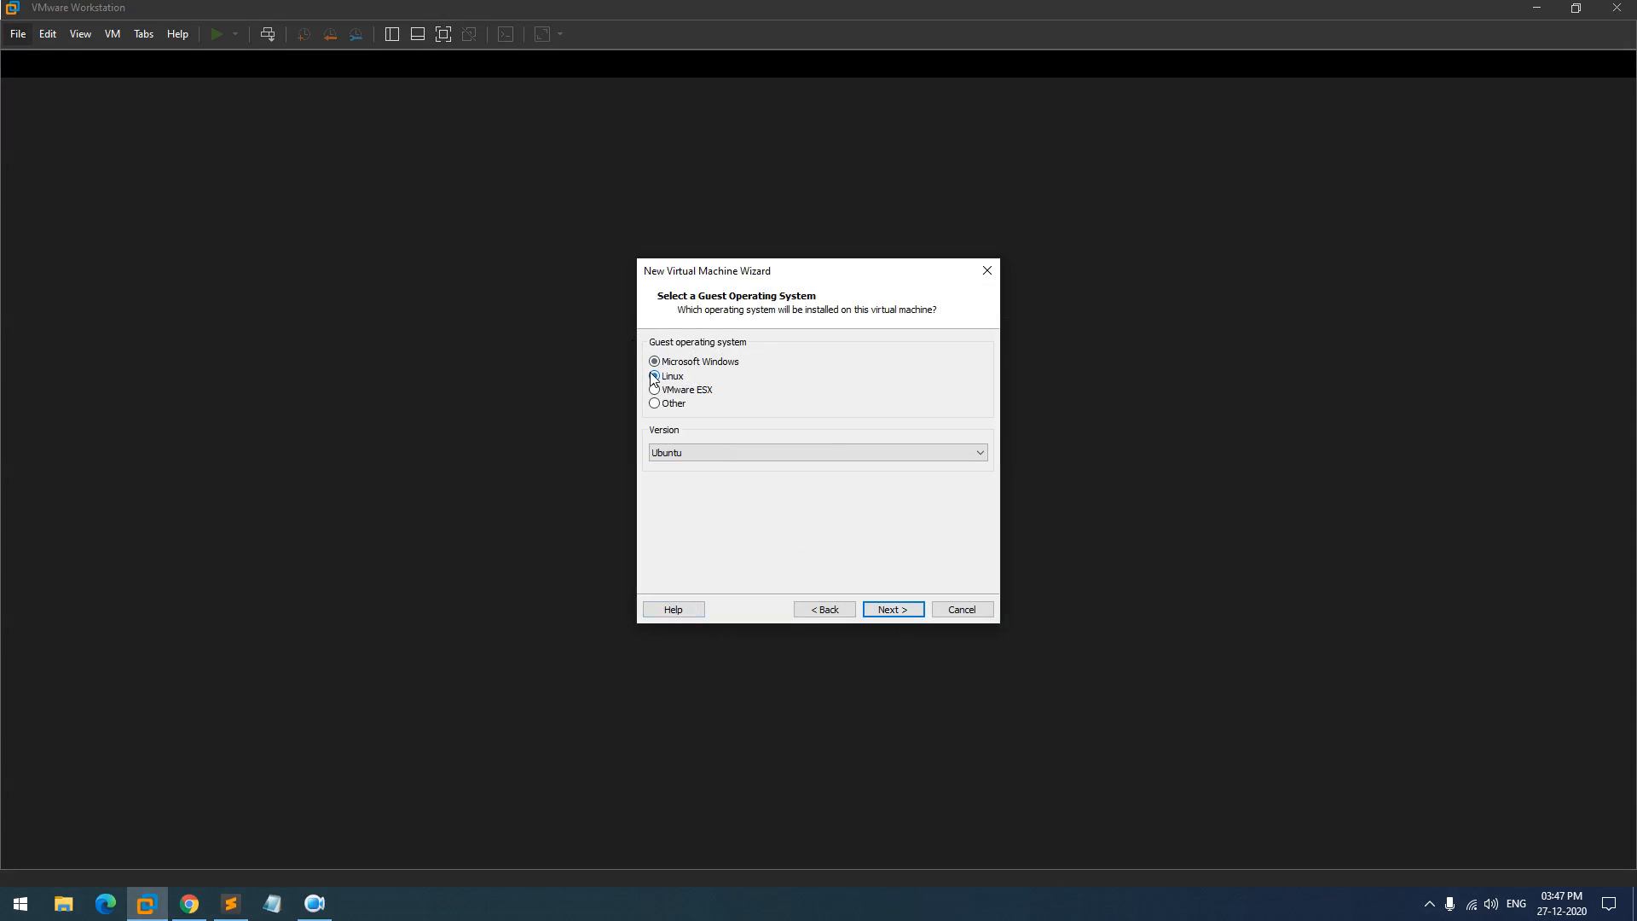
click(850, 452)
scroll(827, 559, up, 5)
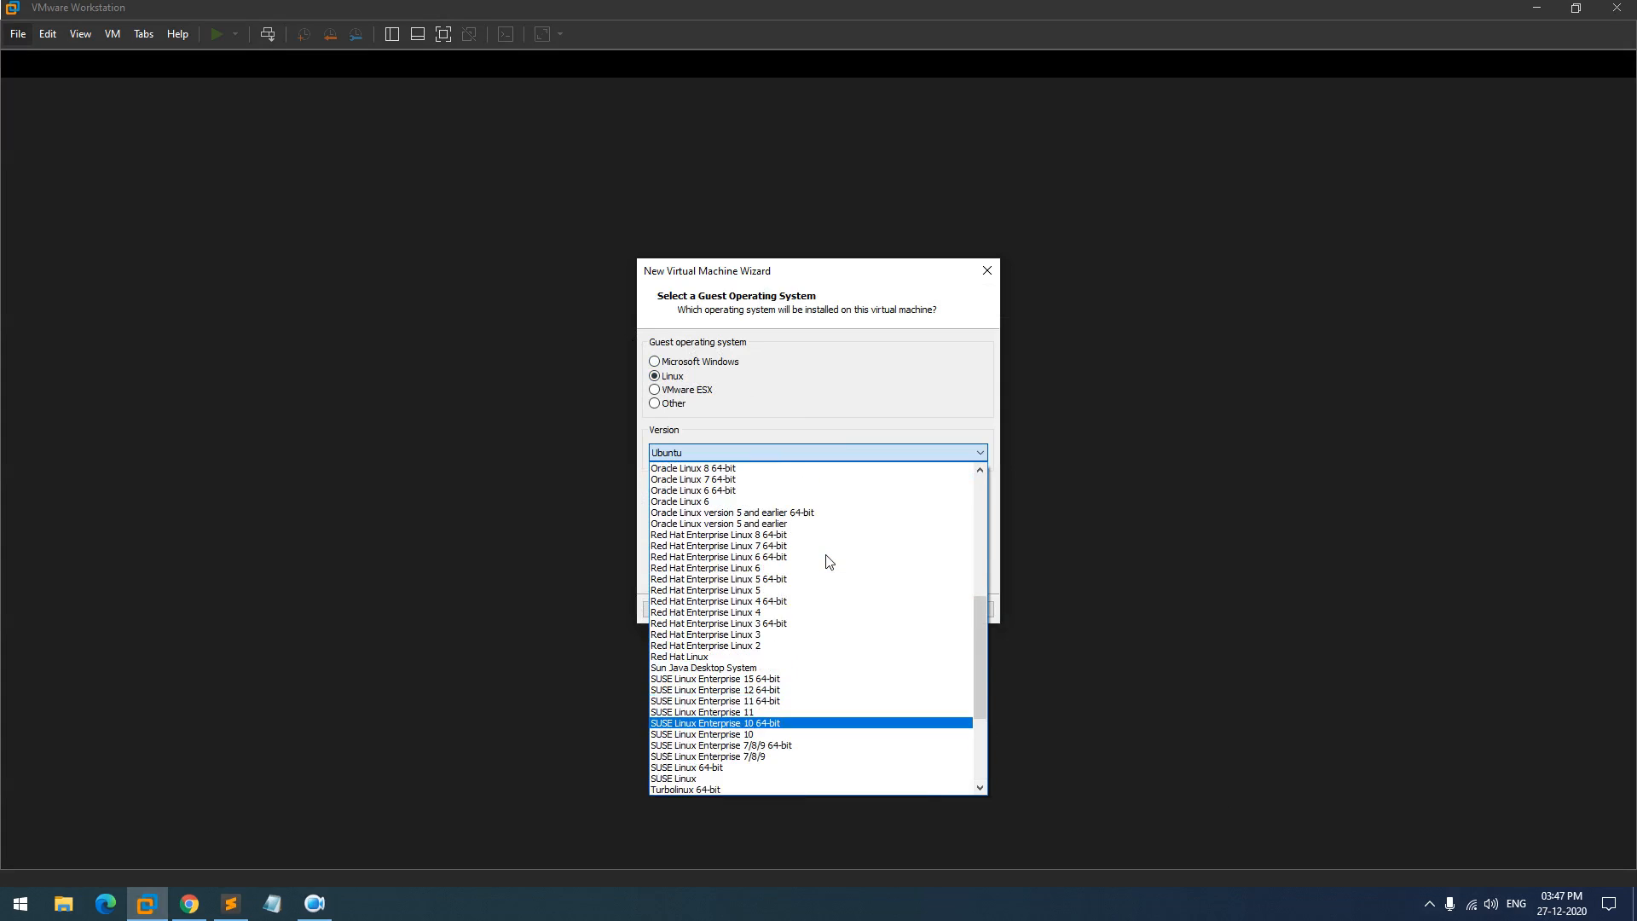
scroll(828, 561, up, 7)
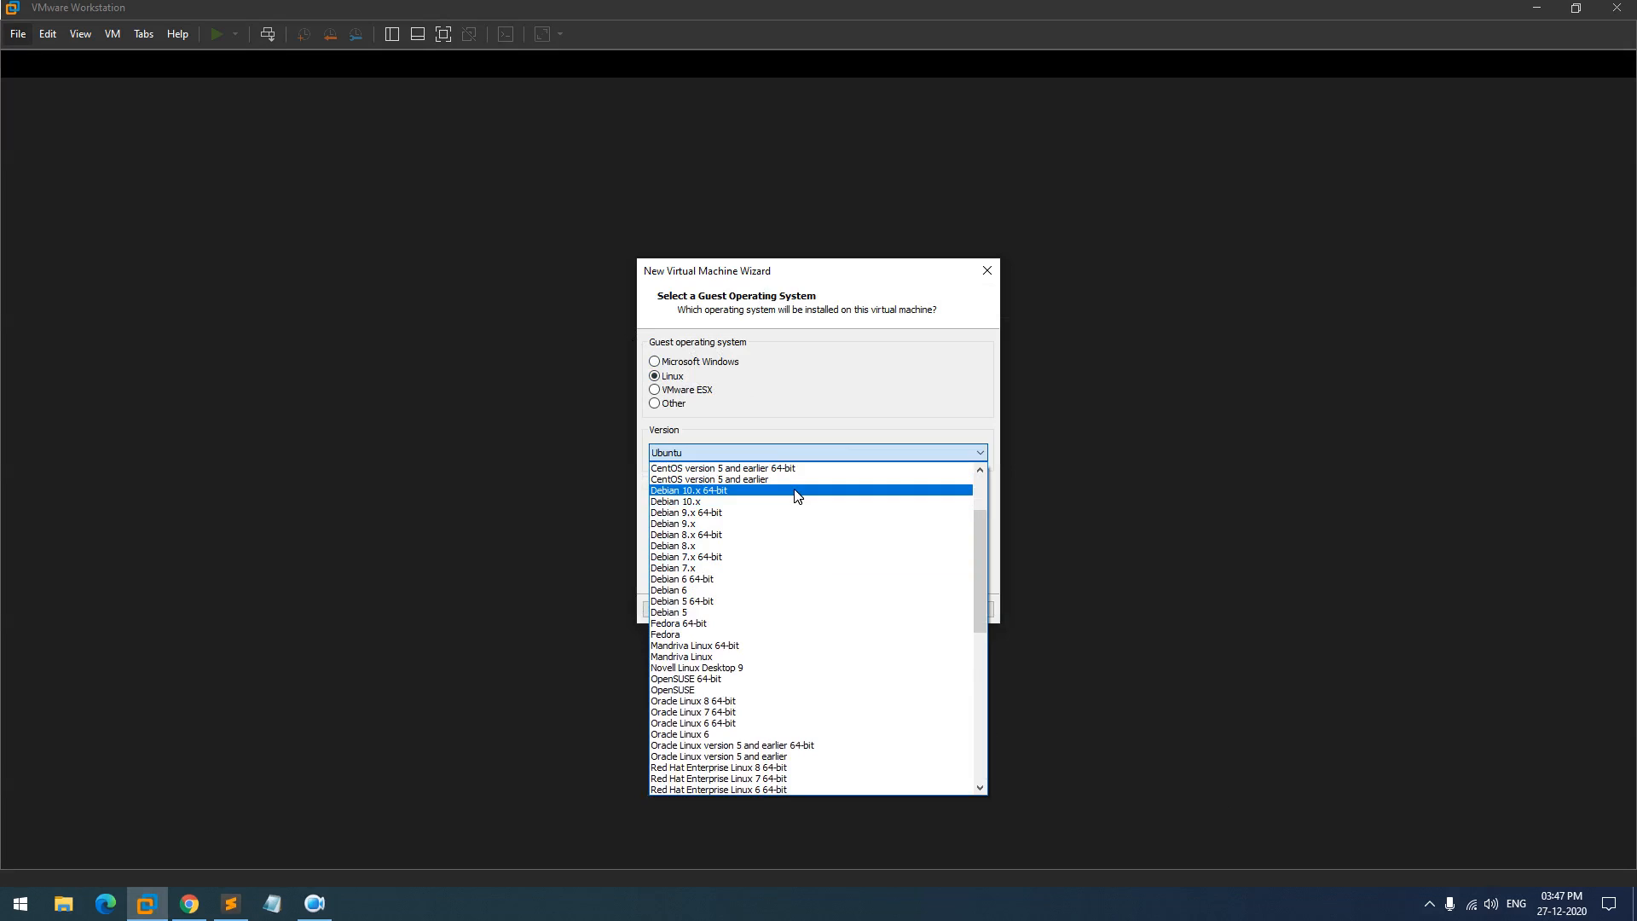
click(798, 491)
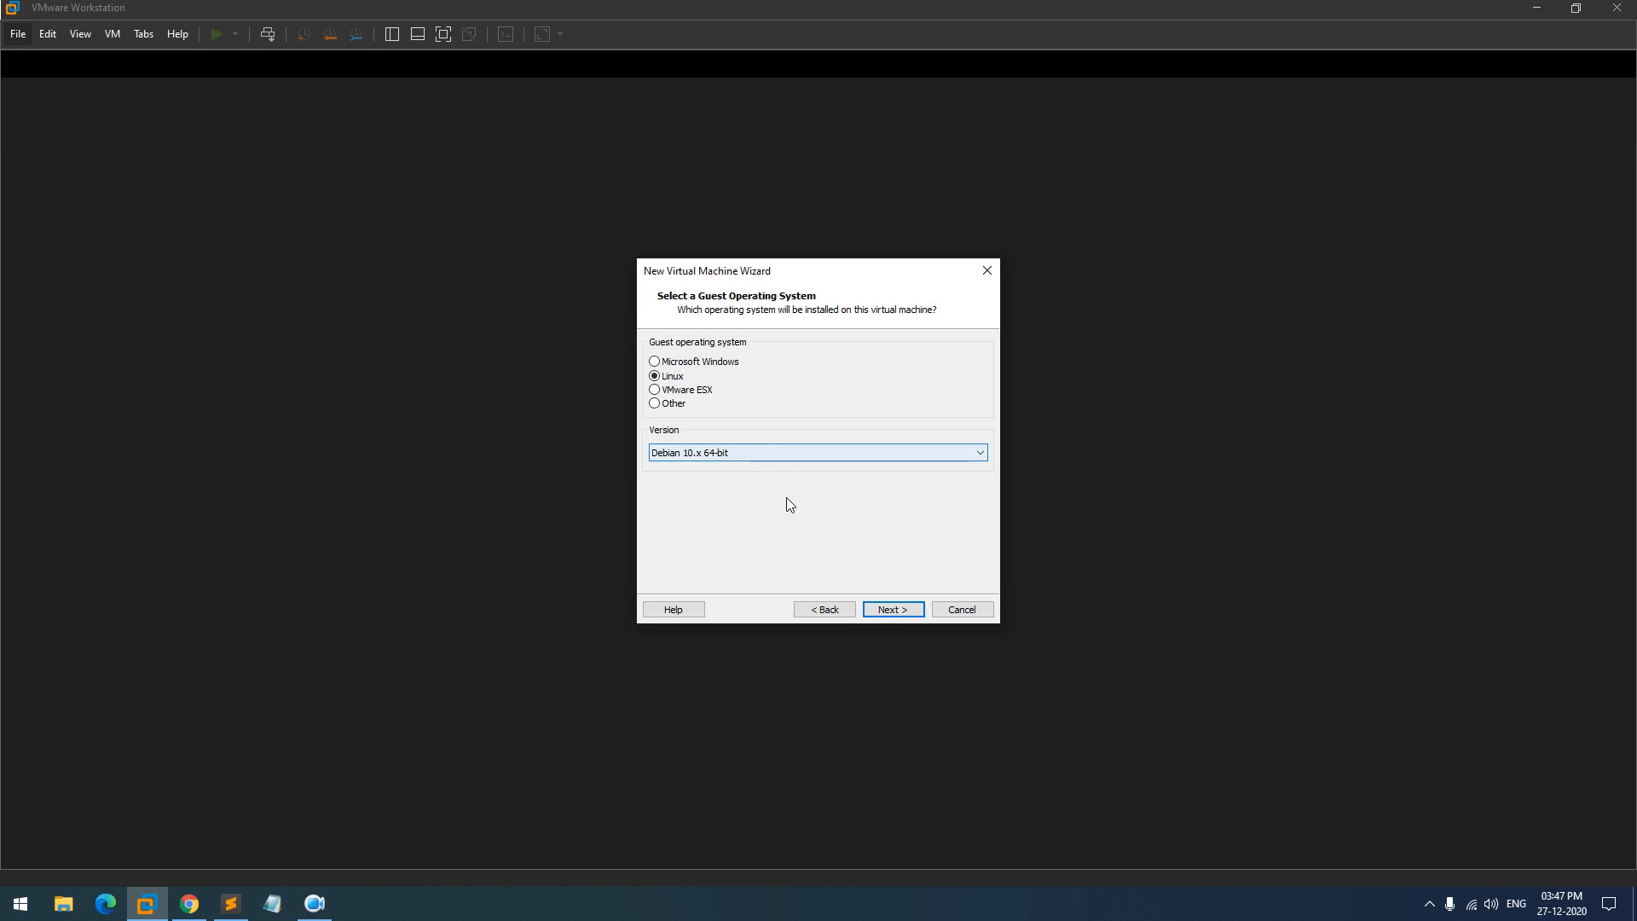
click(890, 611)
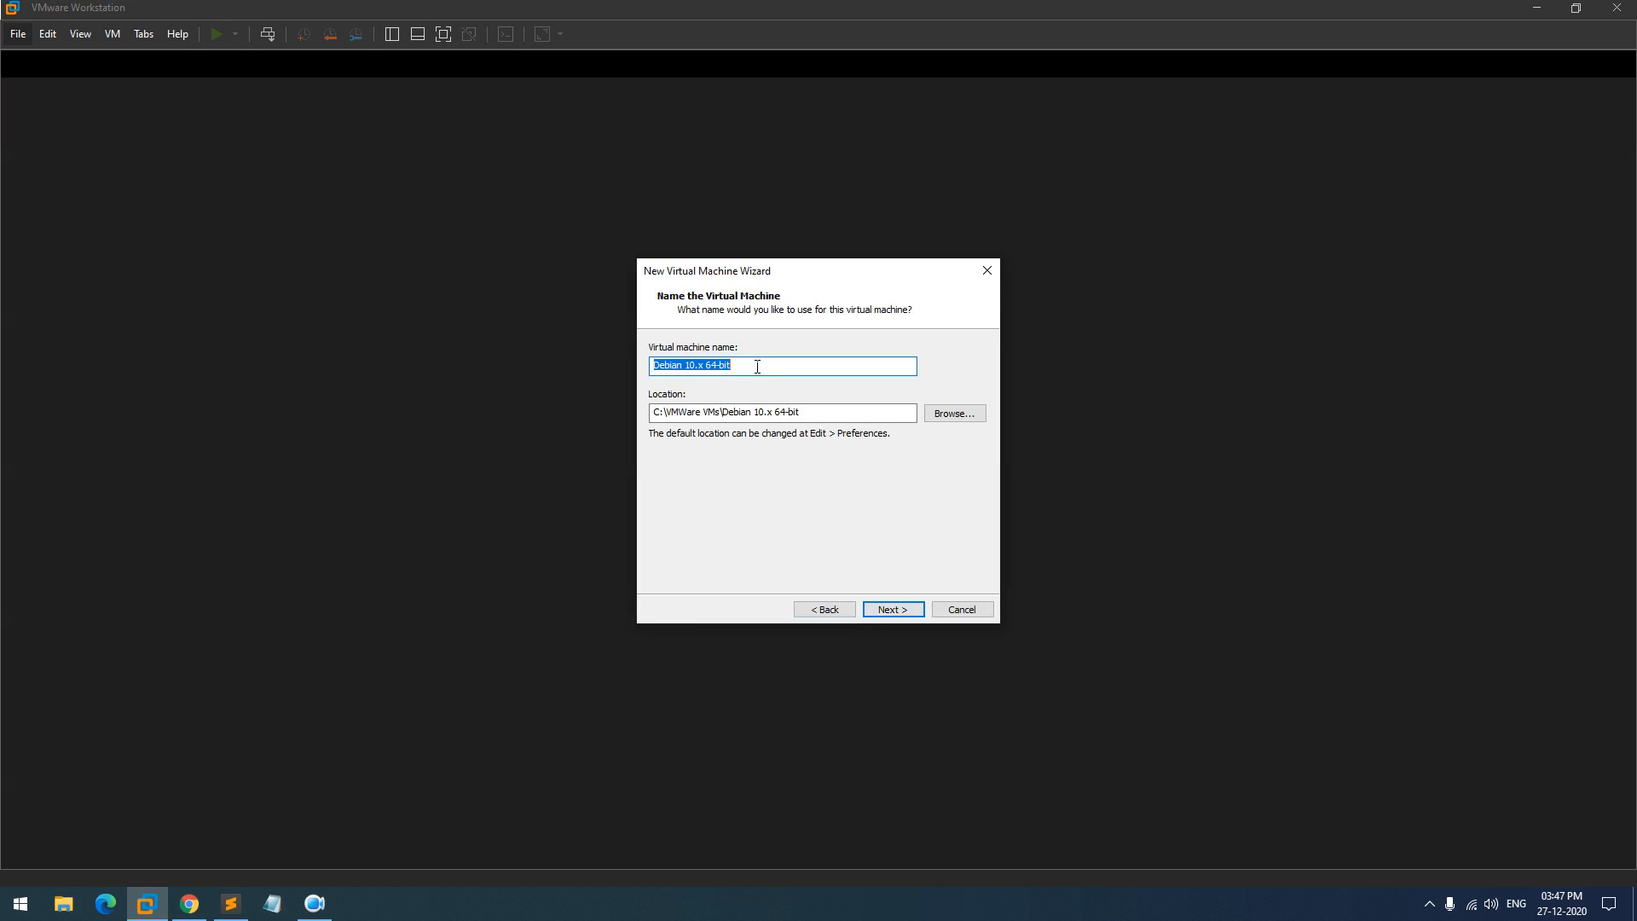
- Keep the default VM name and location, and set up a 20.0 GB single-file virtual disk
click(909, 610)
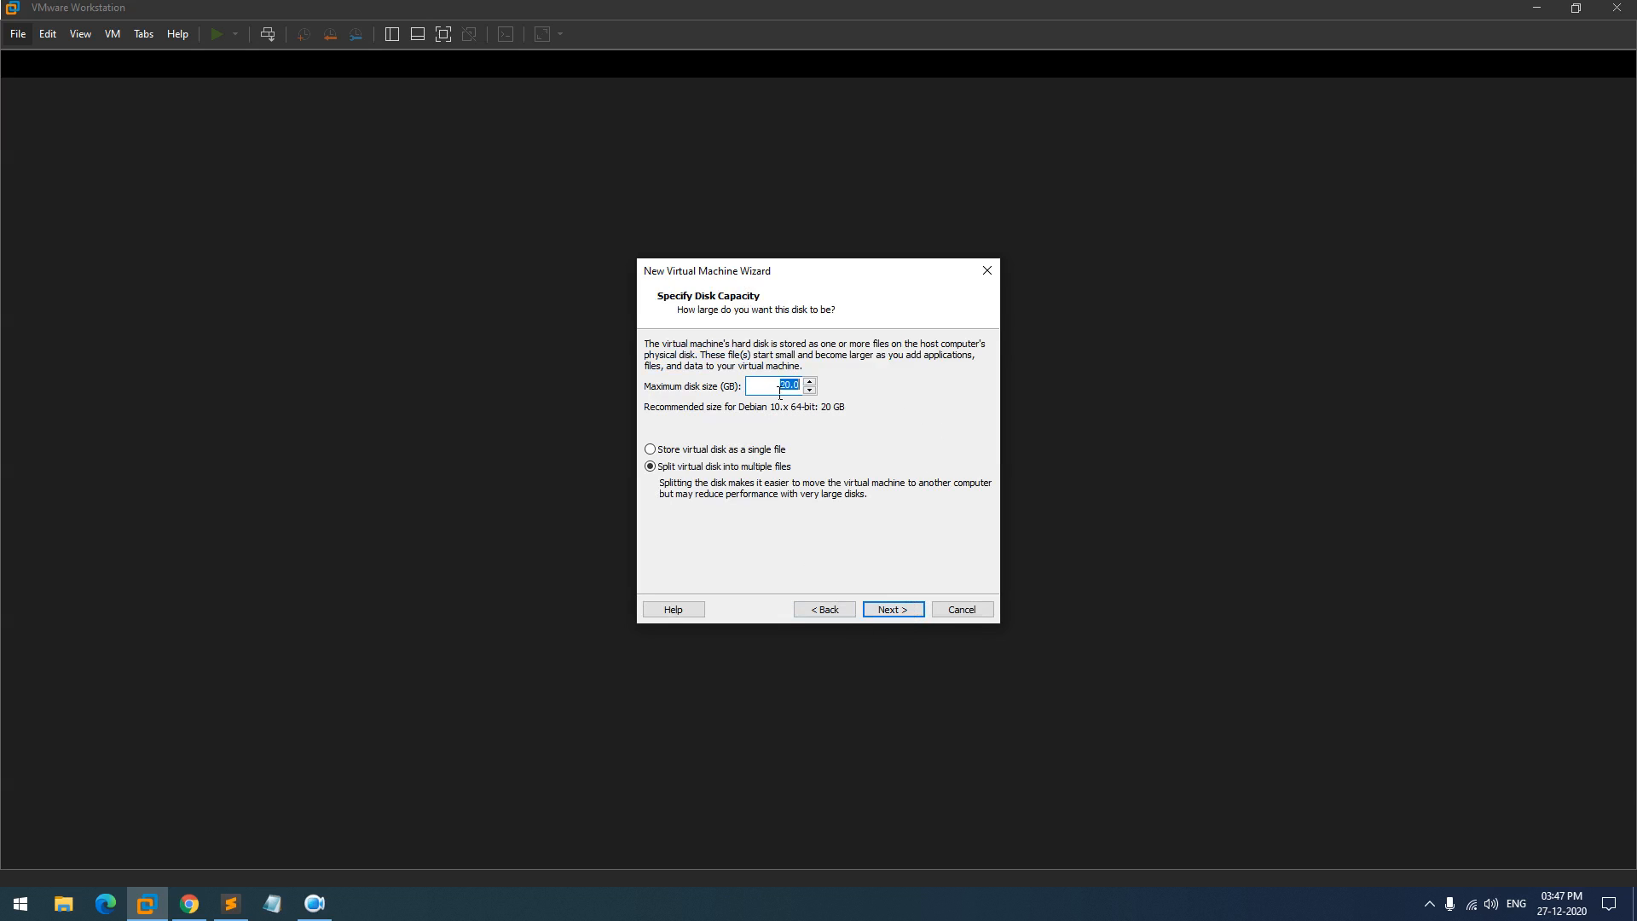
click(780, 389)
- In Customize Hardware, set memory to 4096 MB and 2 cores per processor
click(898, 608)
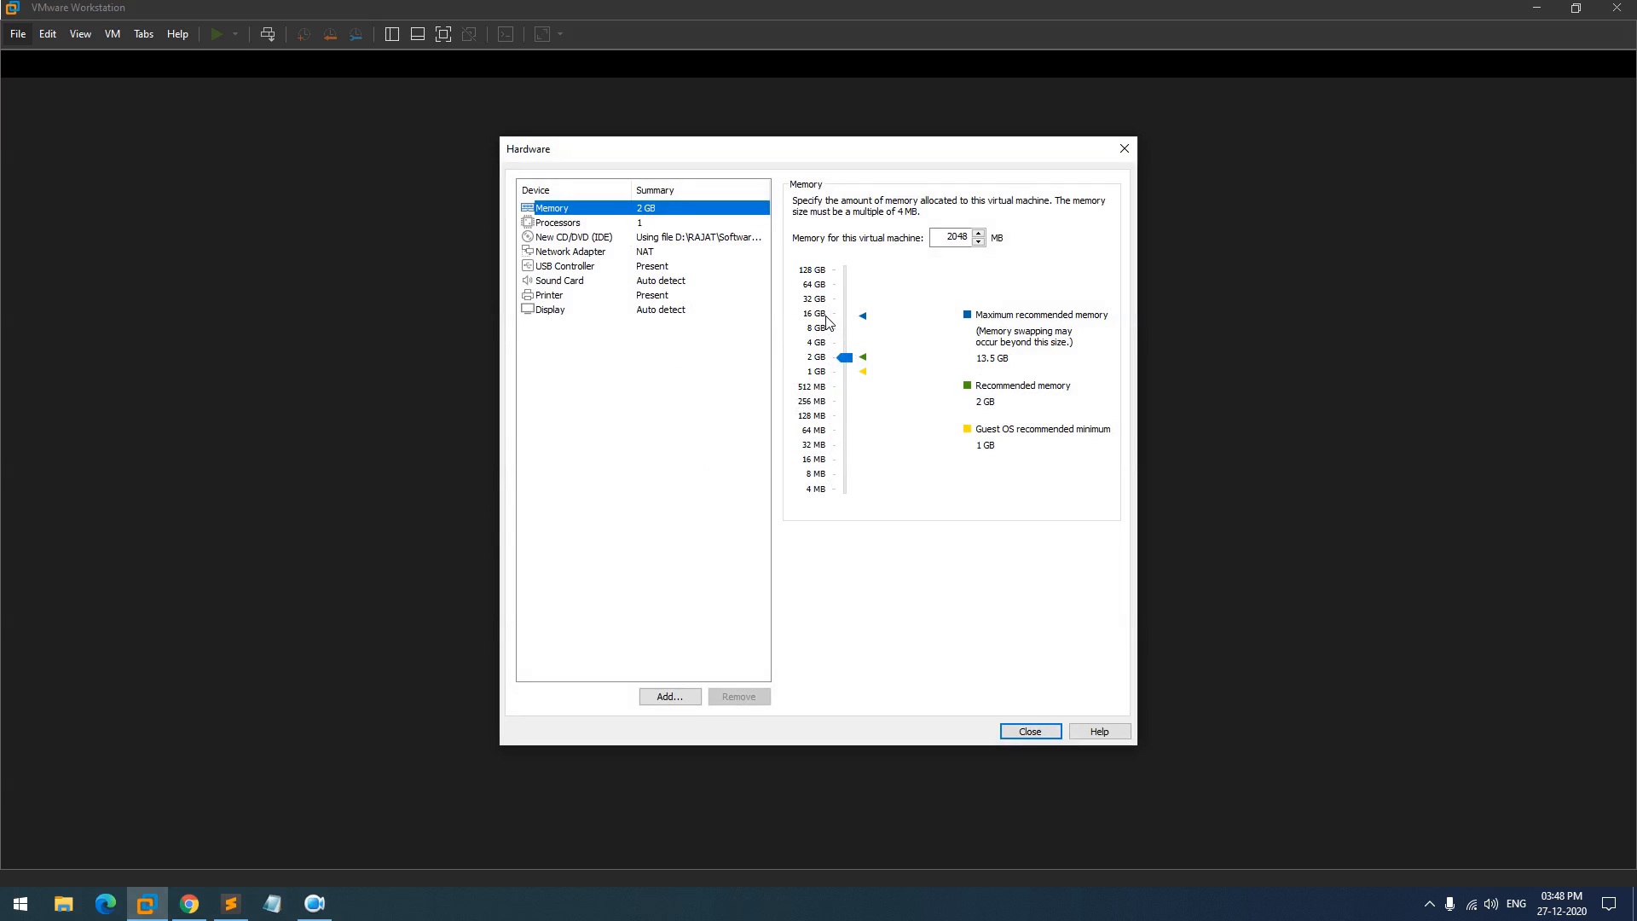
click(834, 345)
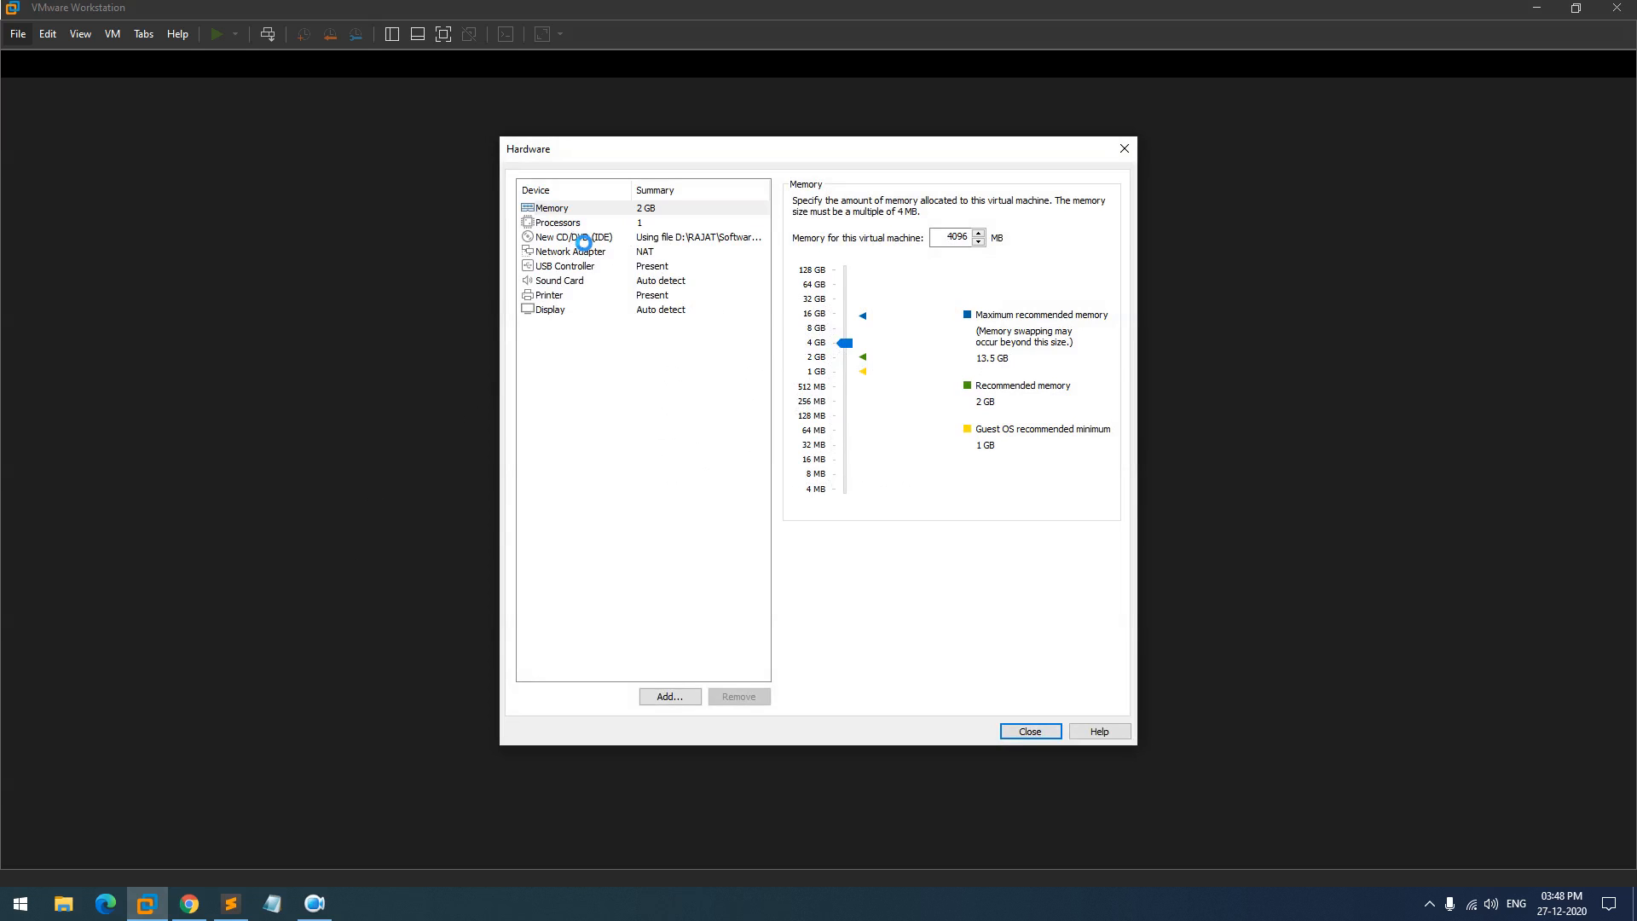
click(583, 239)
click(580, 223)
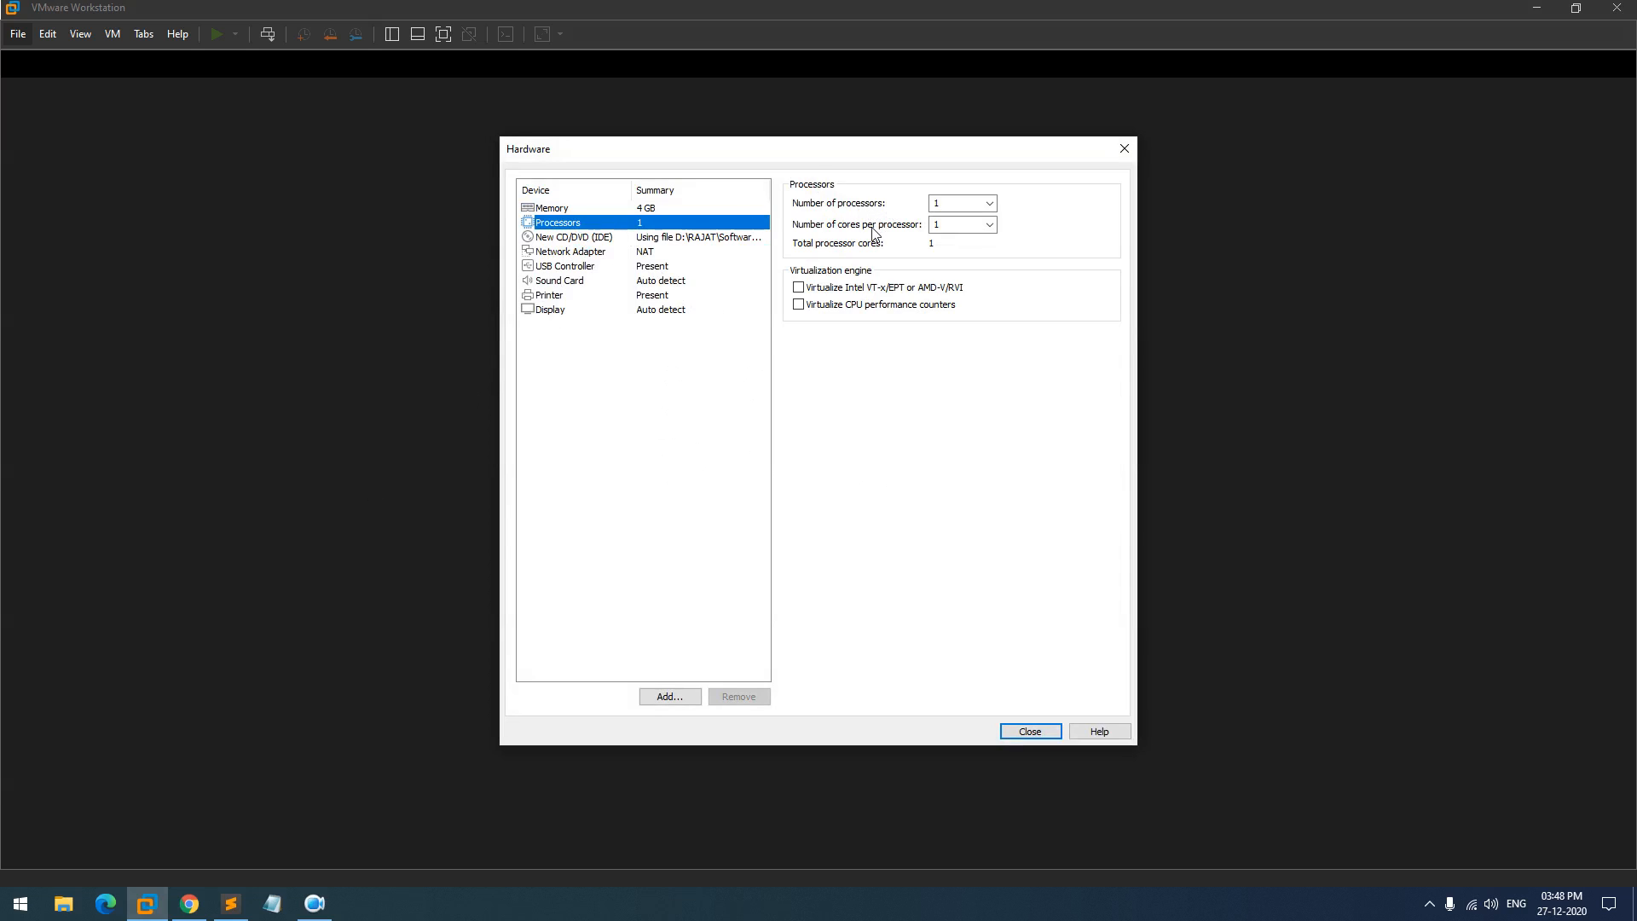
click(990, 225)
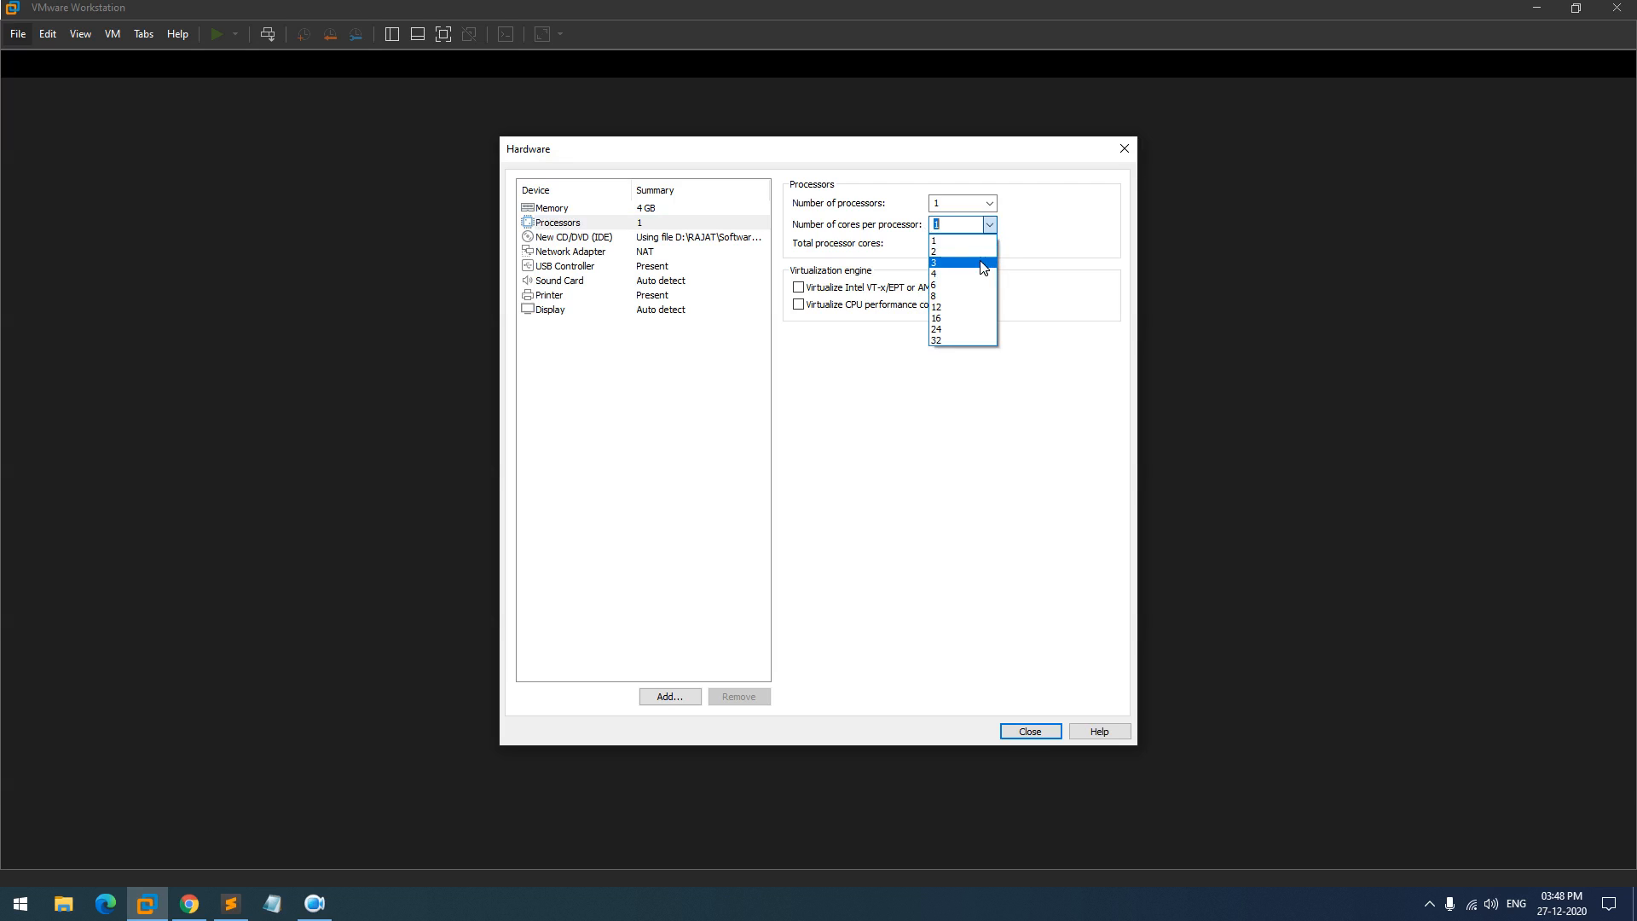
click(981, 248)
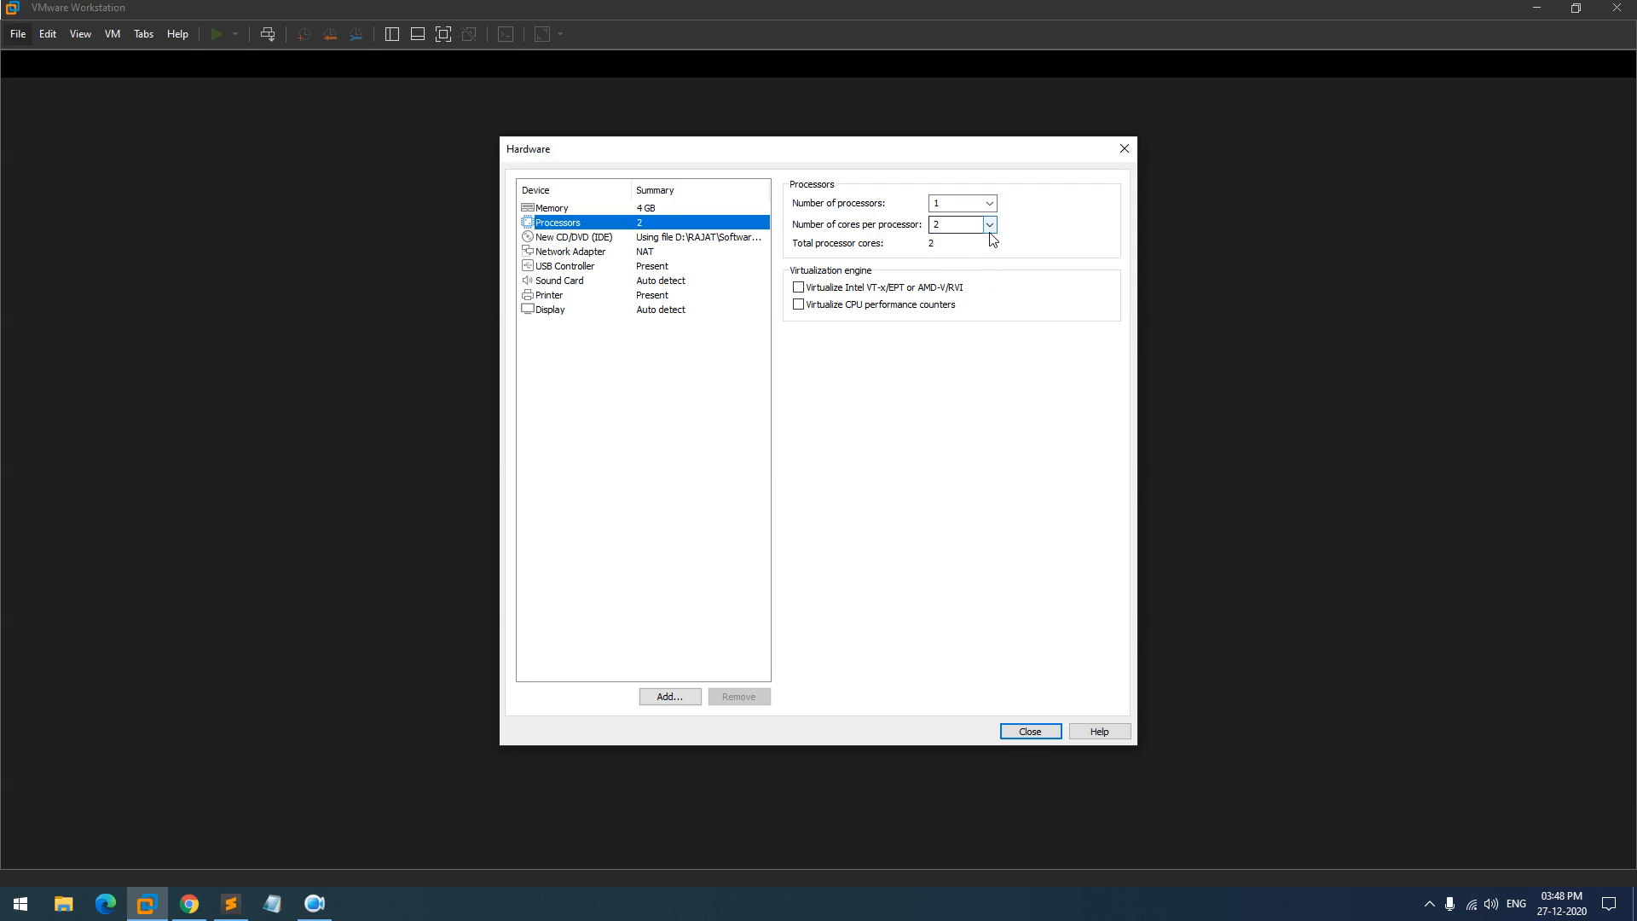
- Remove the printer, enable Accelerate 3D graphics, and finish creating the VM
click(542, 296)
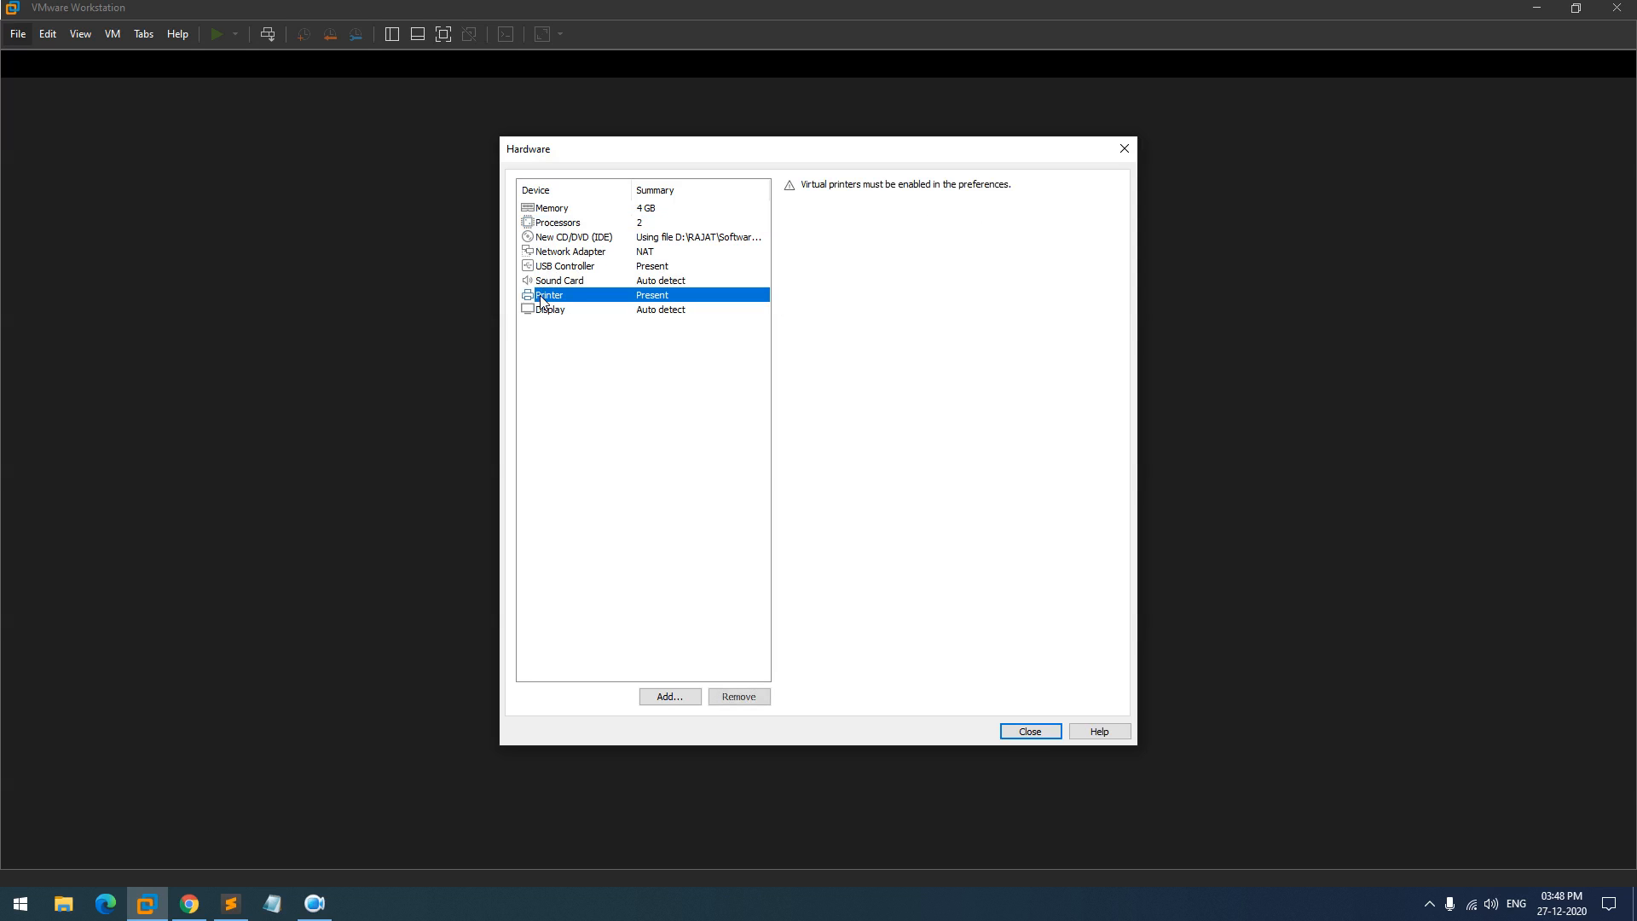
click(739, 697)
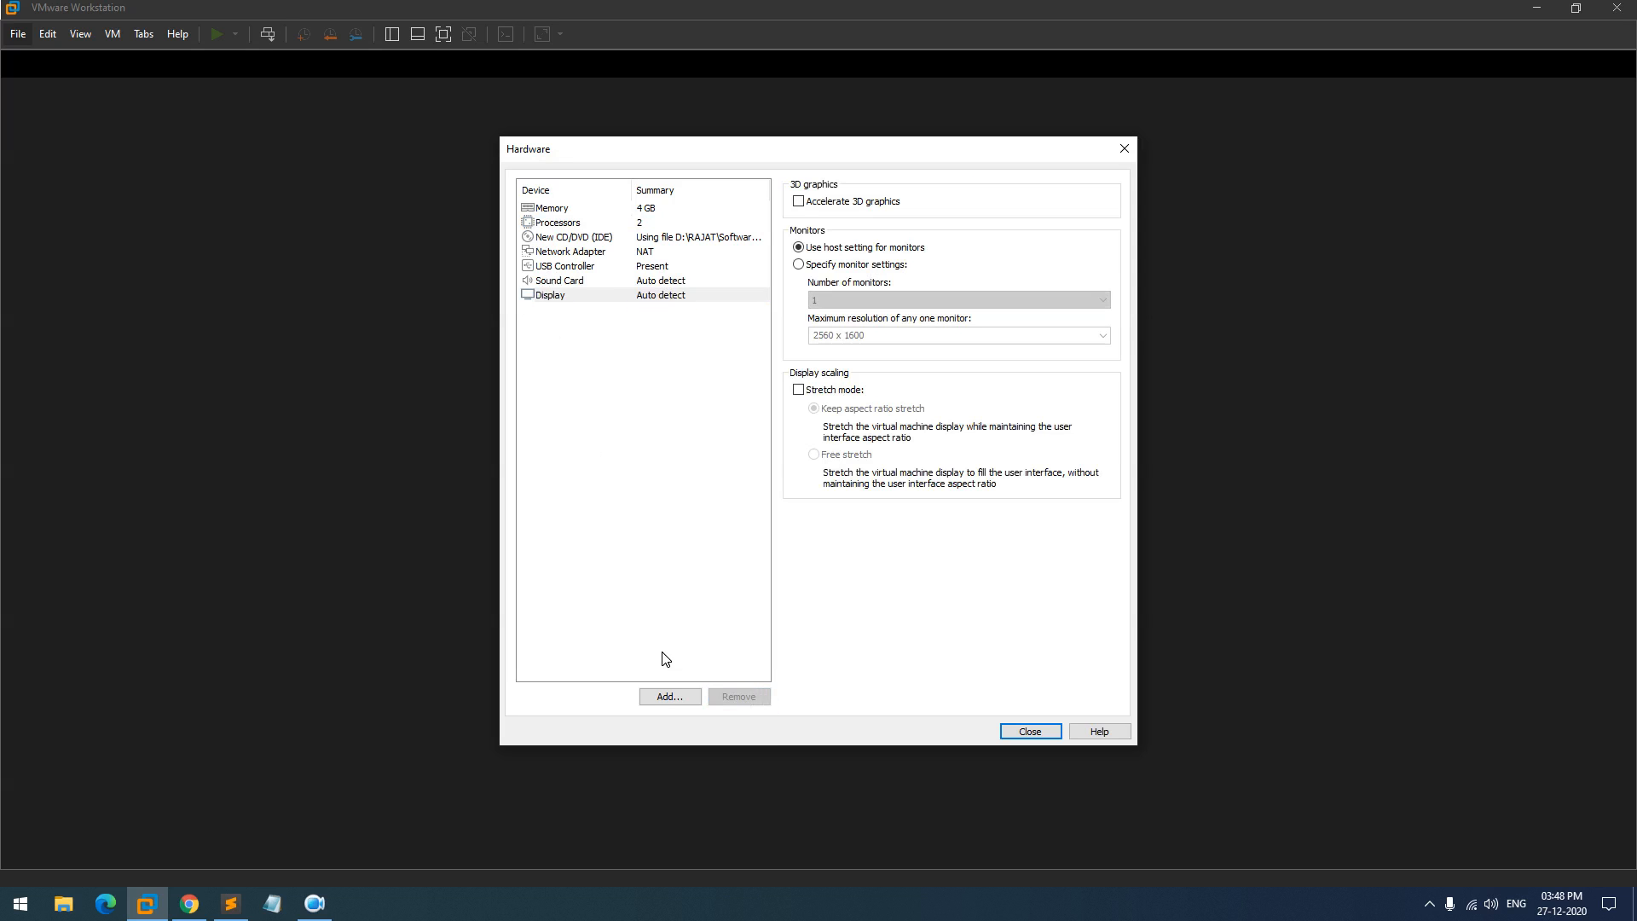
click(573, 295)
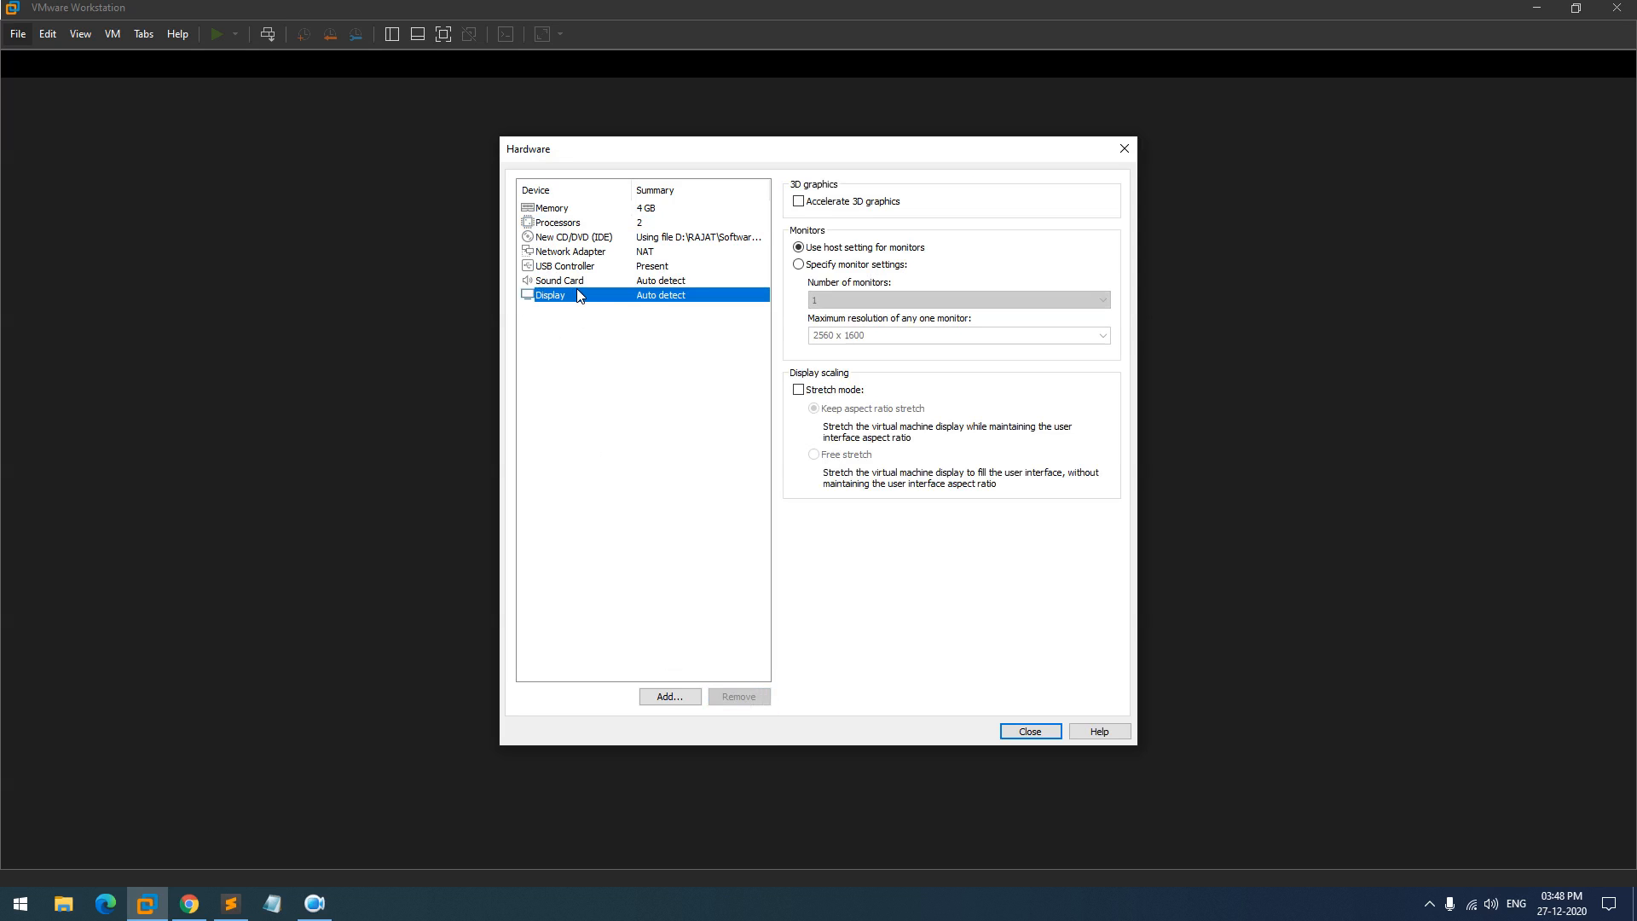
click(816, 203)
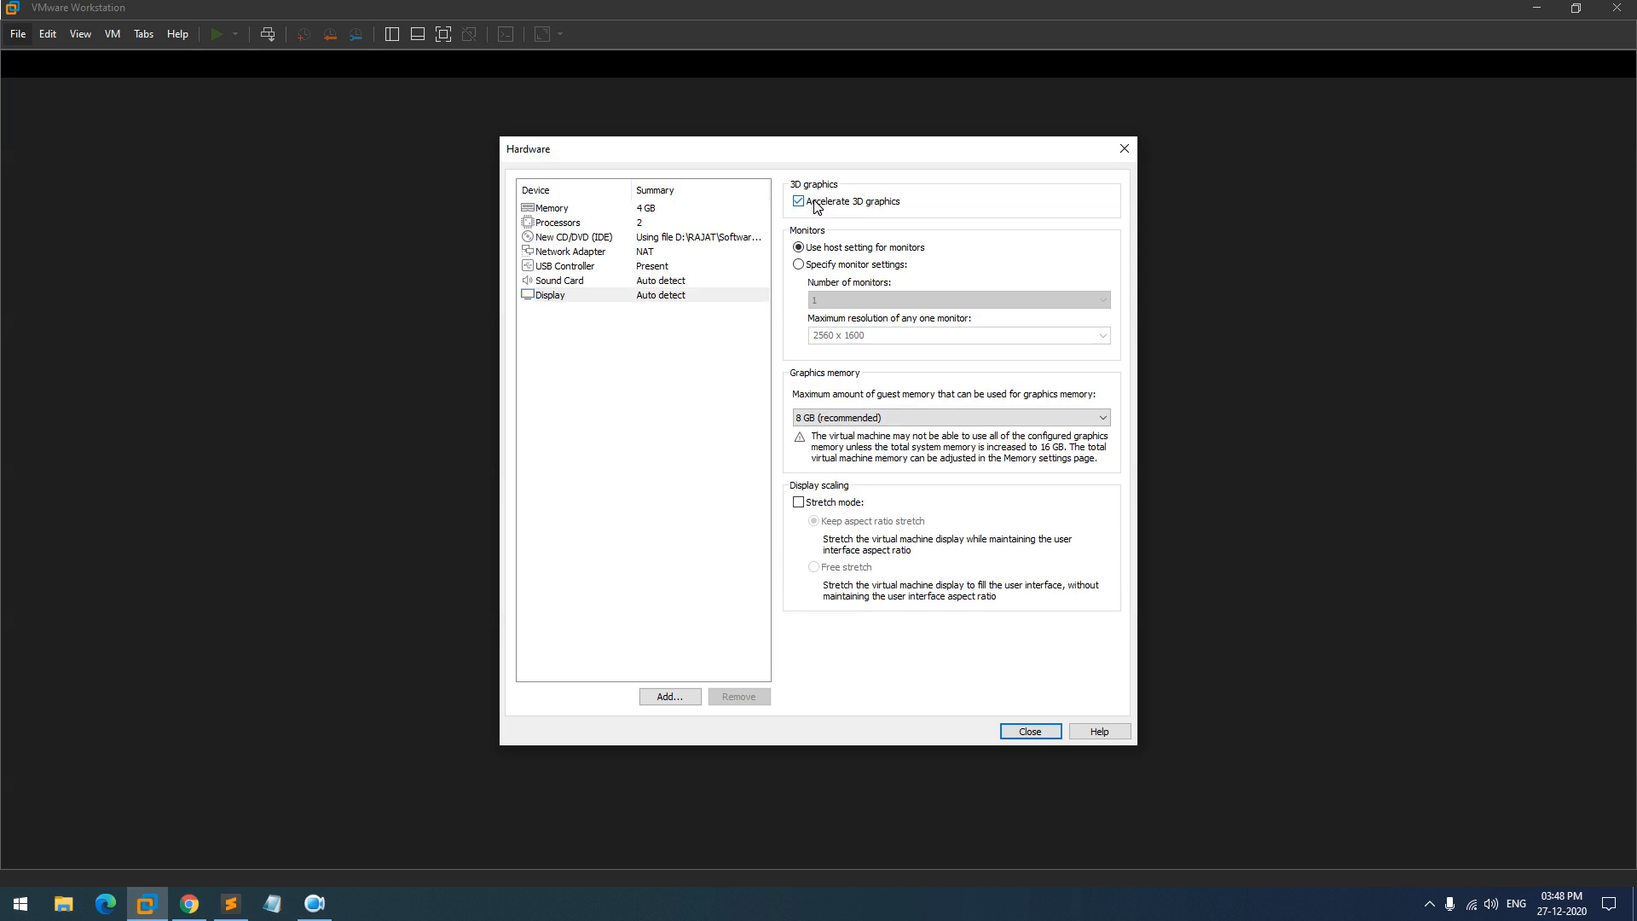
click(806, 201)
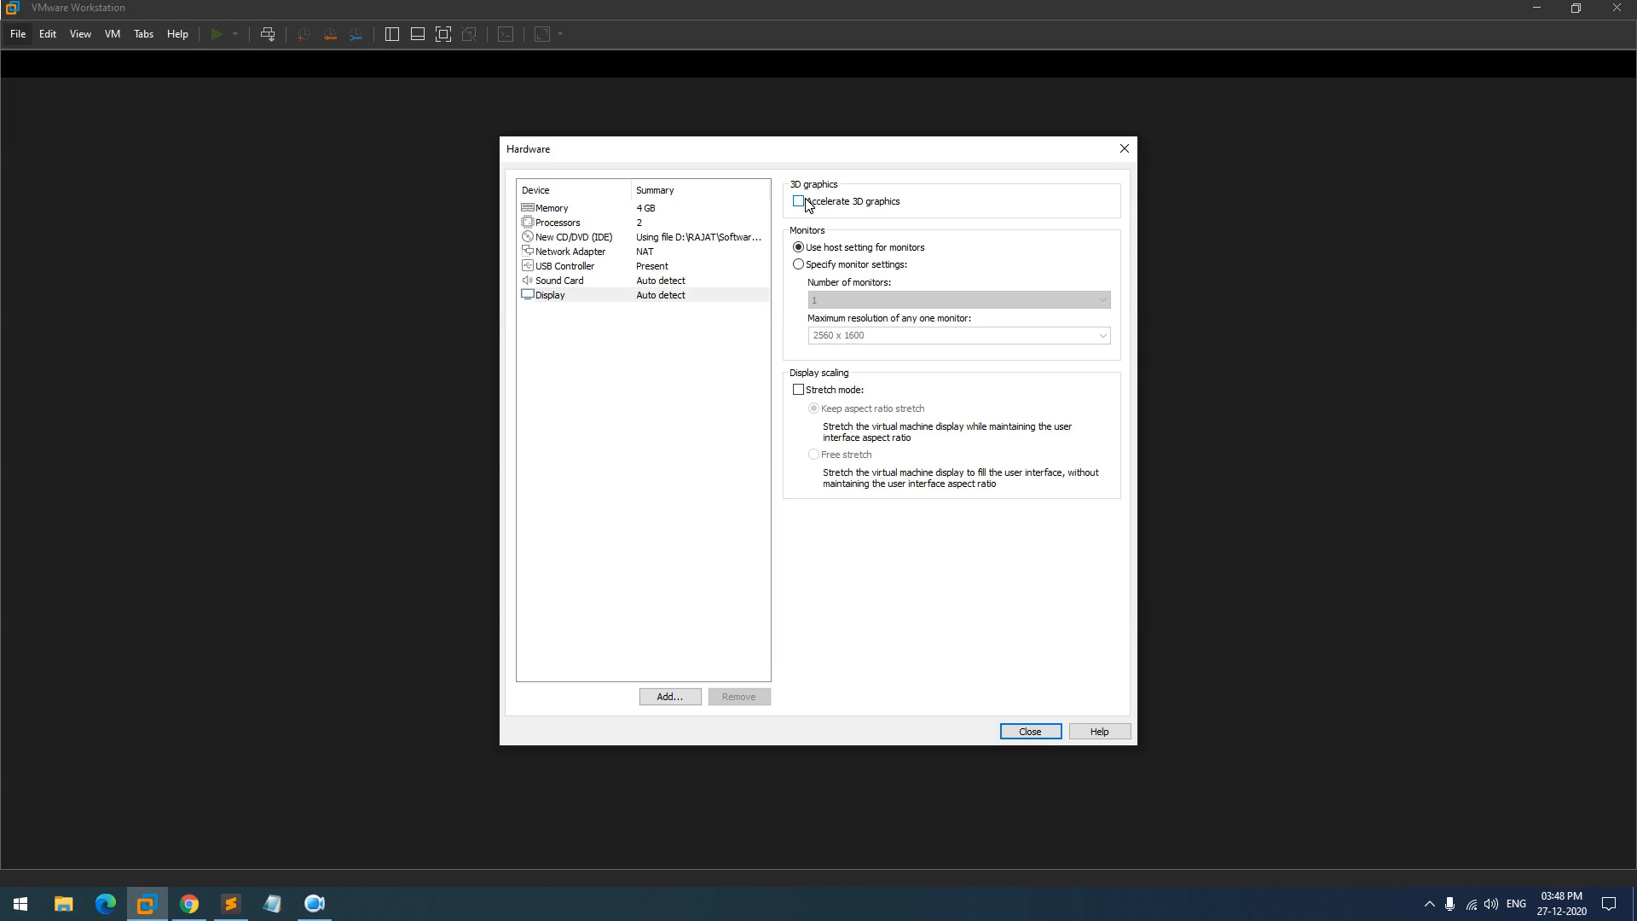
click(806, 202)
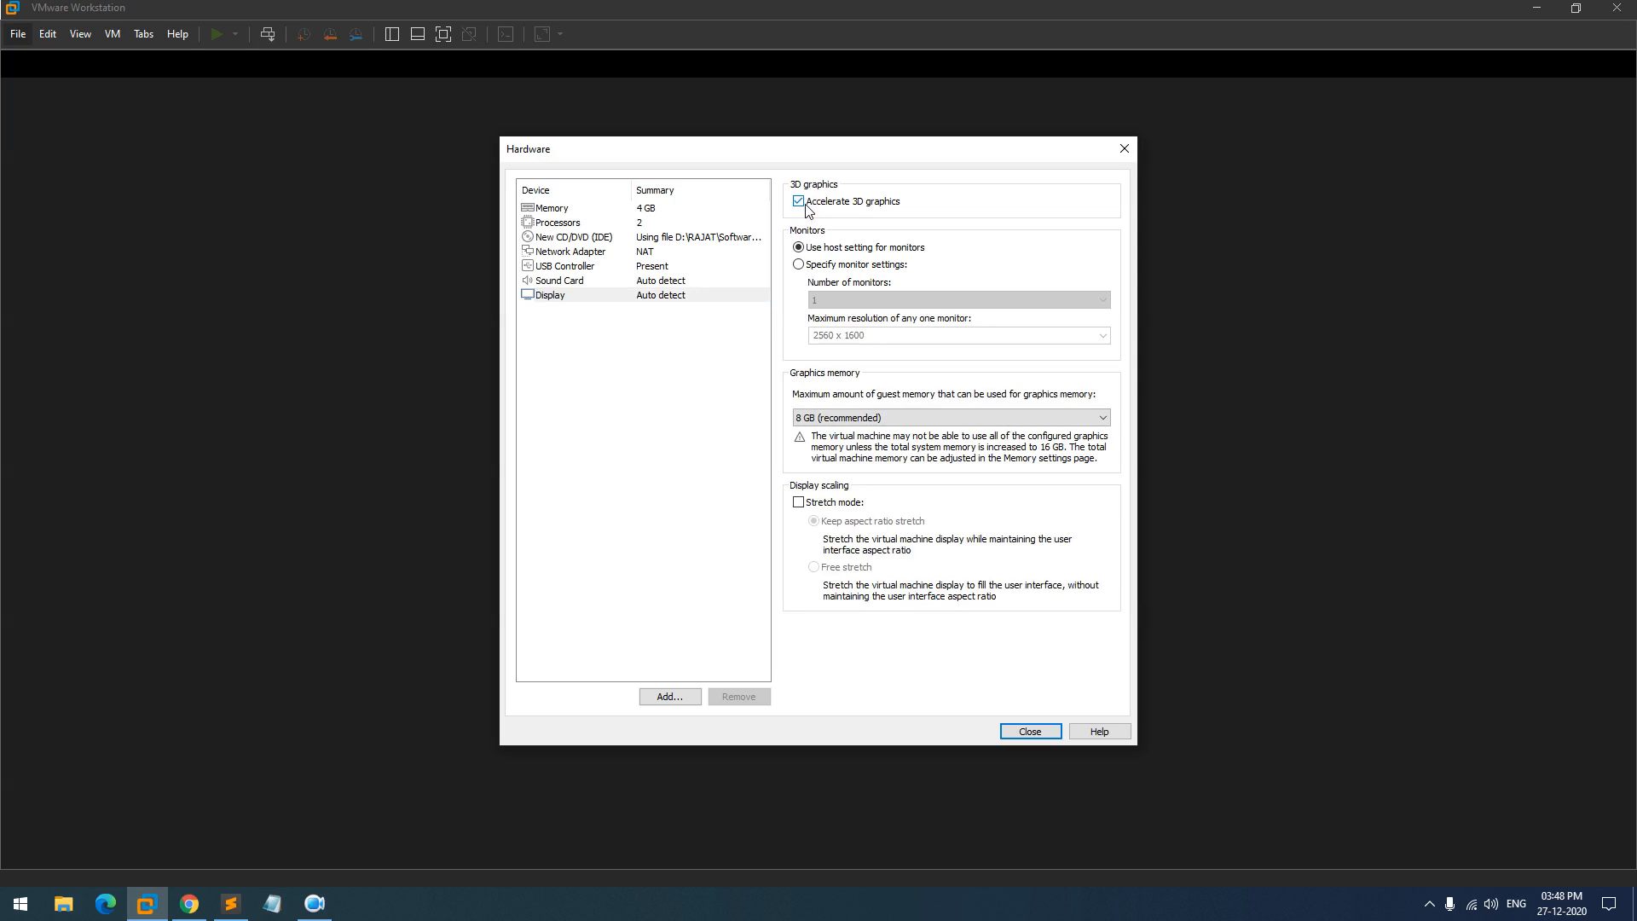
click(1034, 731)
click(896, 609)
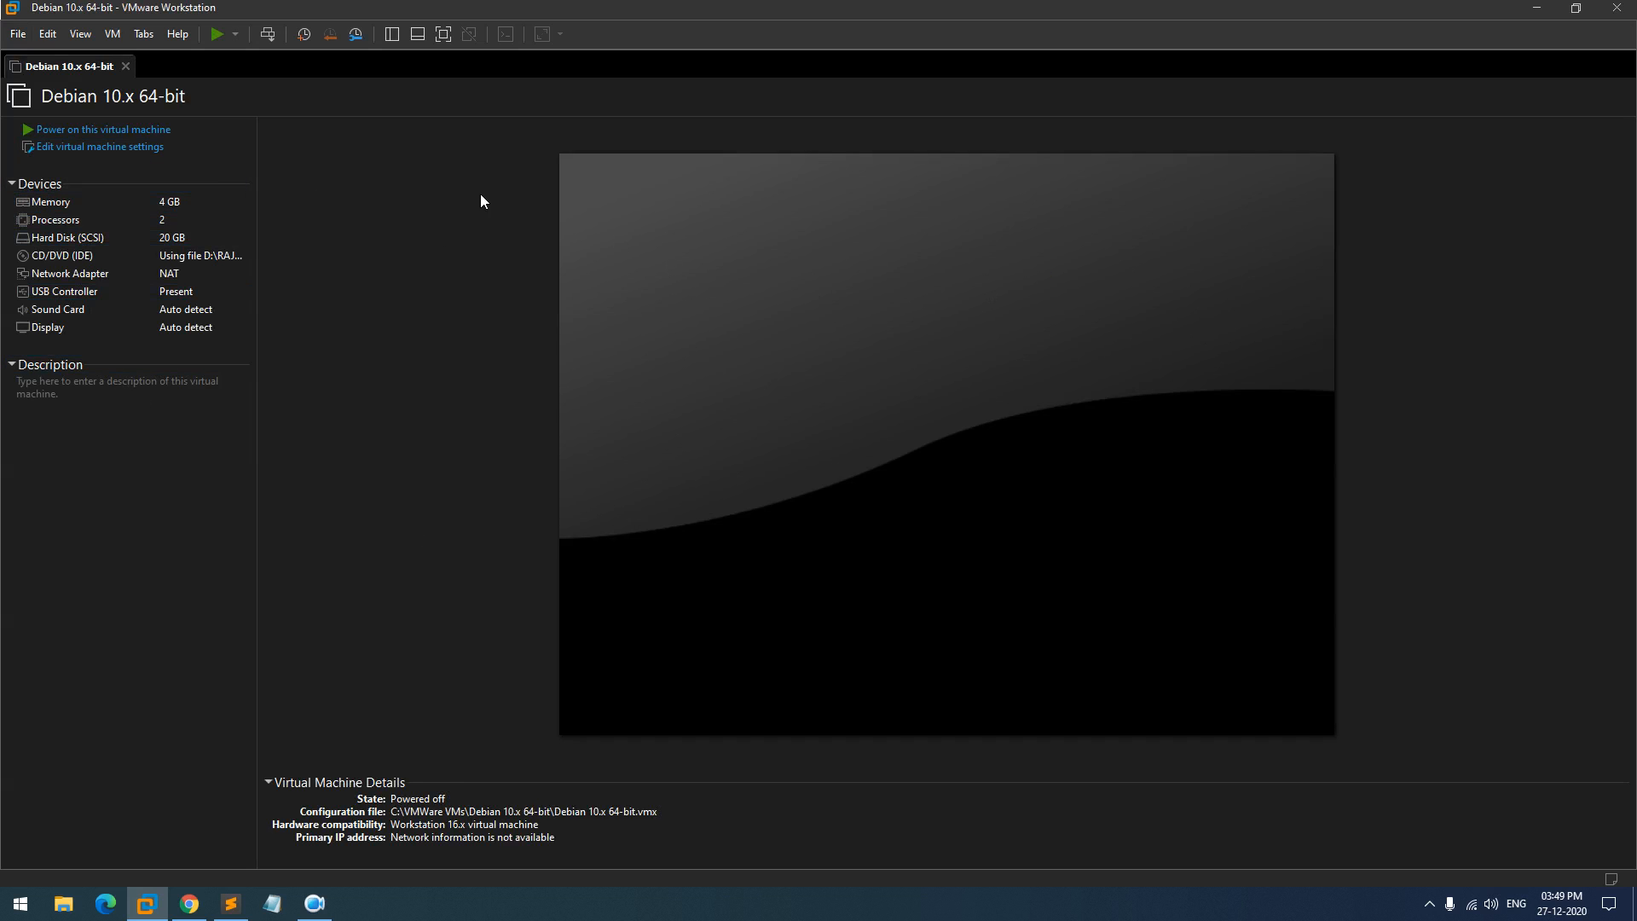
- Power on the Debian 10.x 64-bit VM and start Kali's Graphical install
click(118, 135)
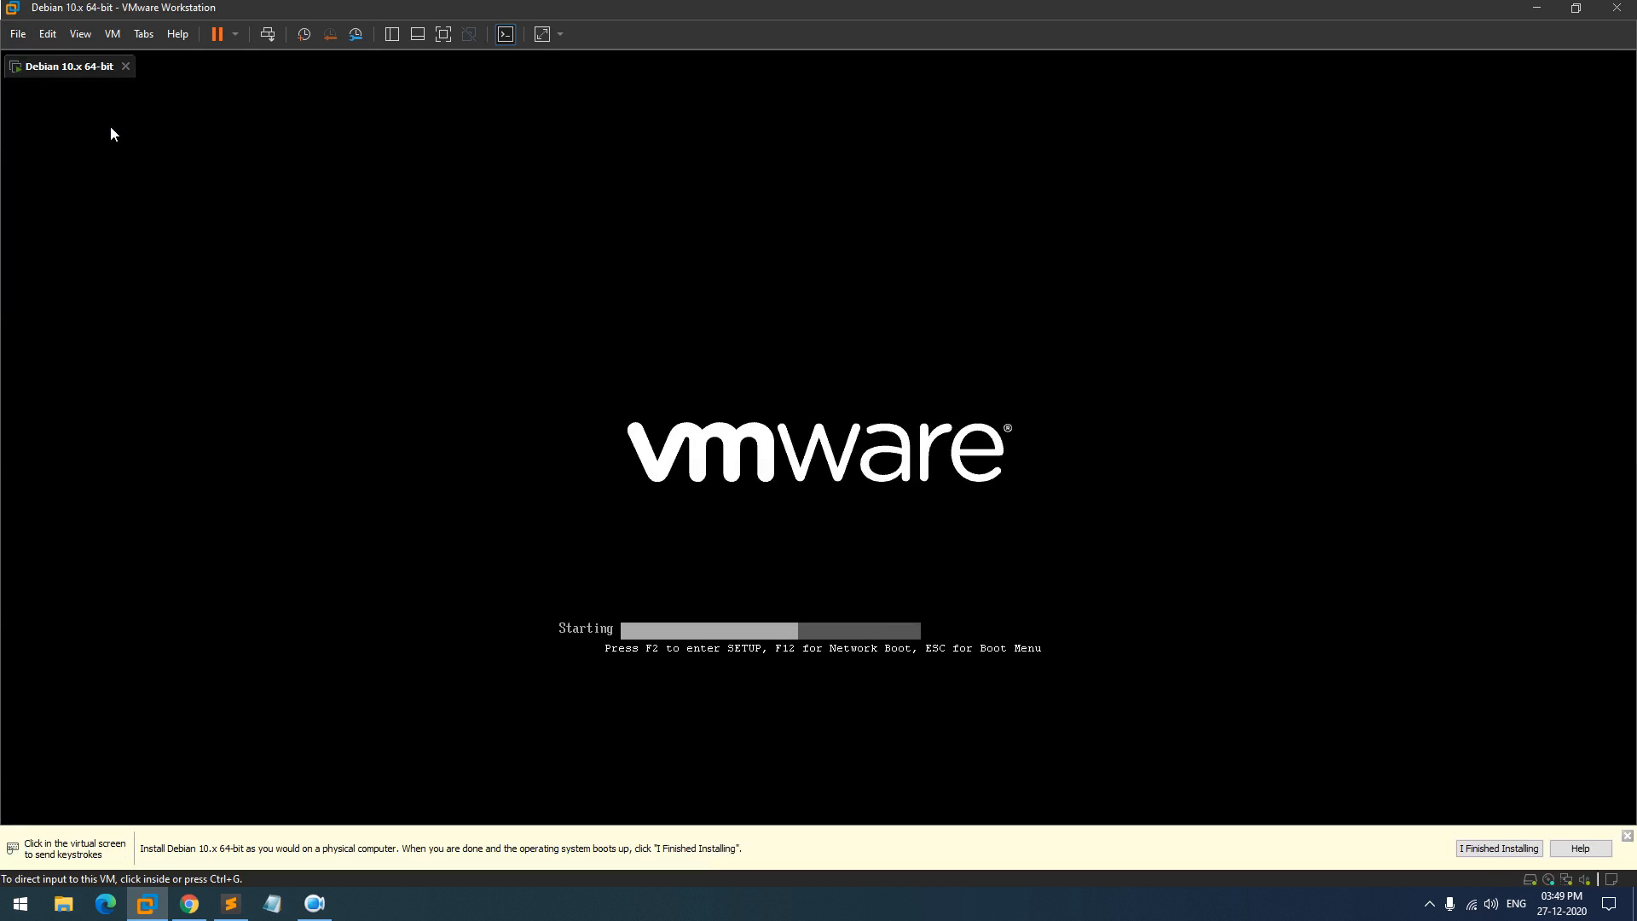
click(1627, 834)
click(1630, 836)
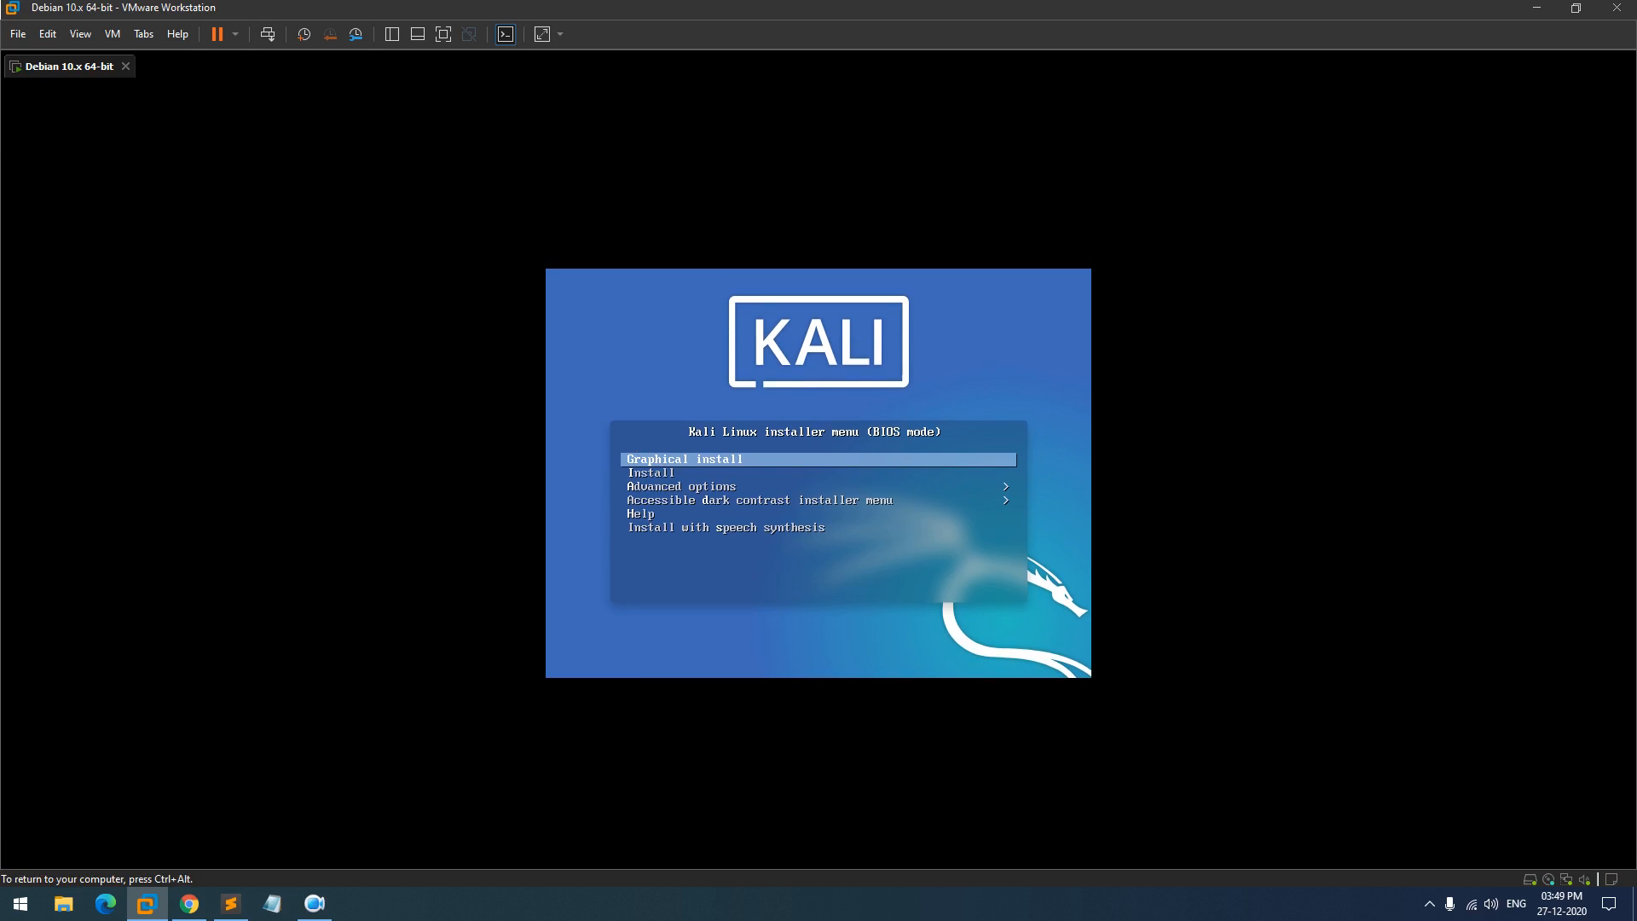
key(Return)
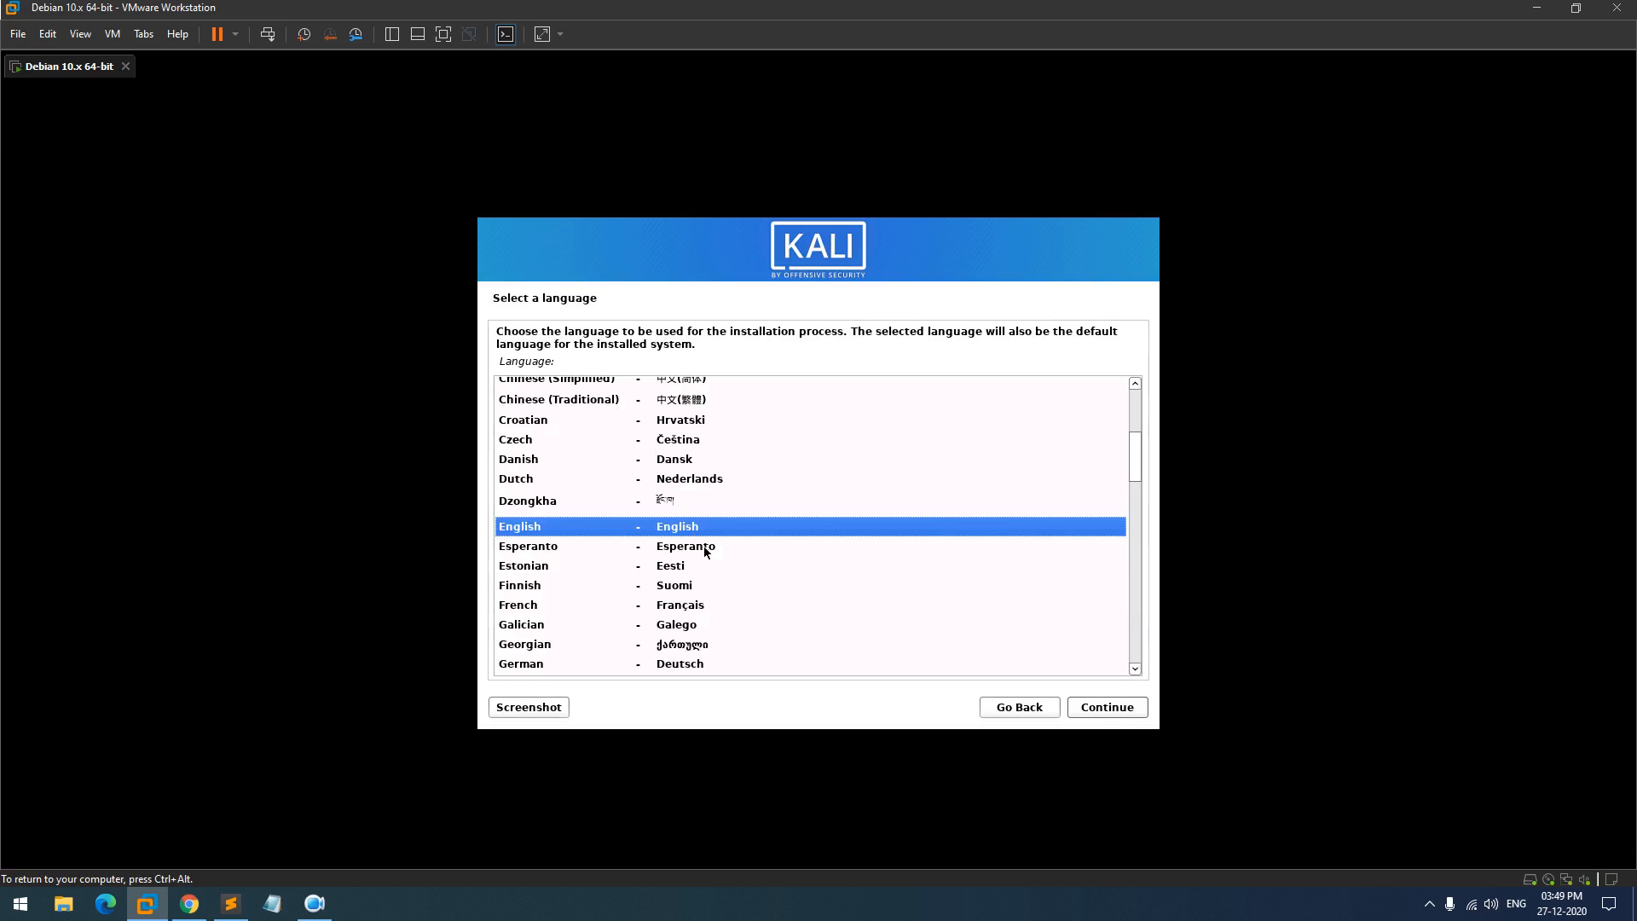
- Choose English as the language, India as the location and the American English keyboard
click(1125, 708)
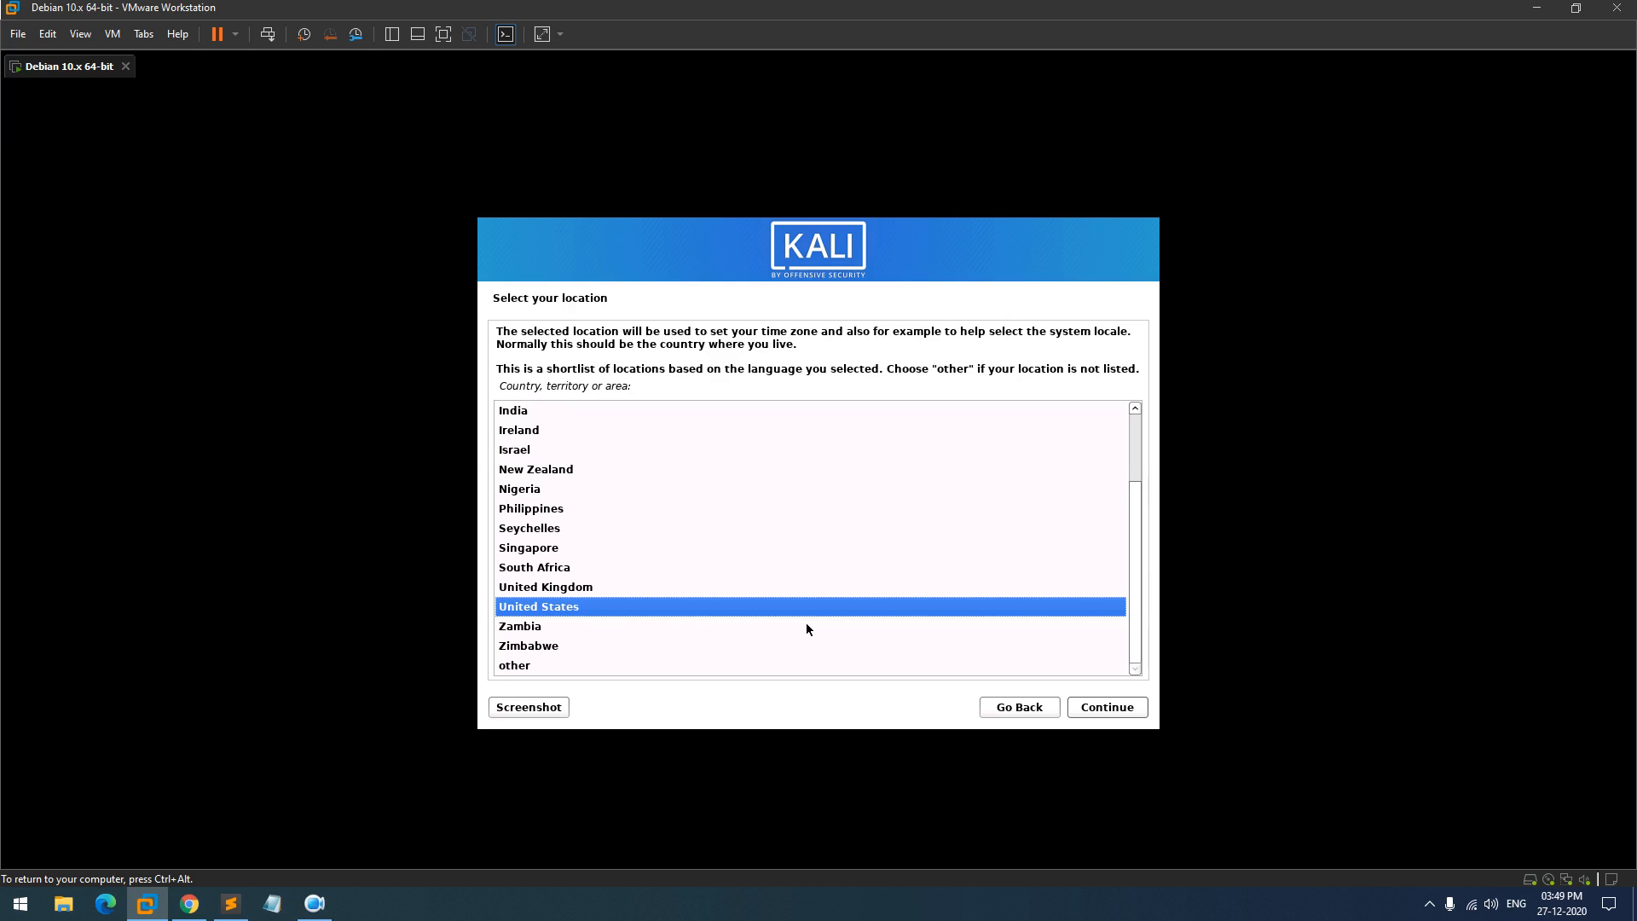
click(771, 412)
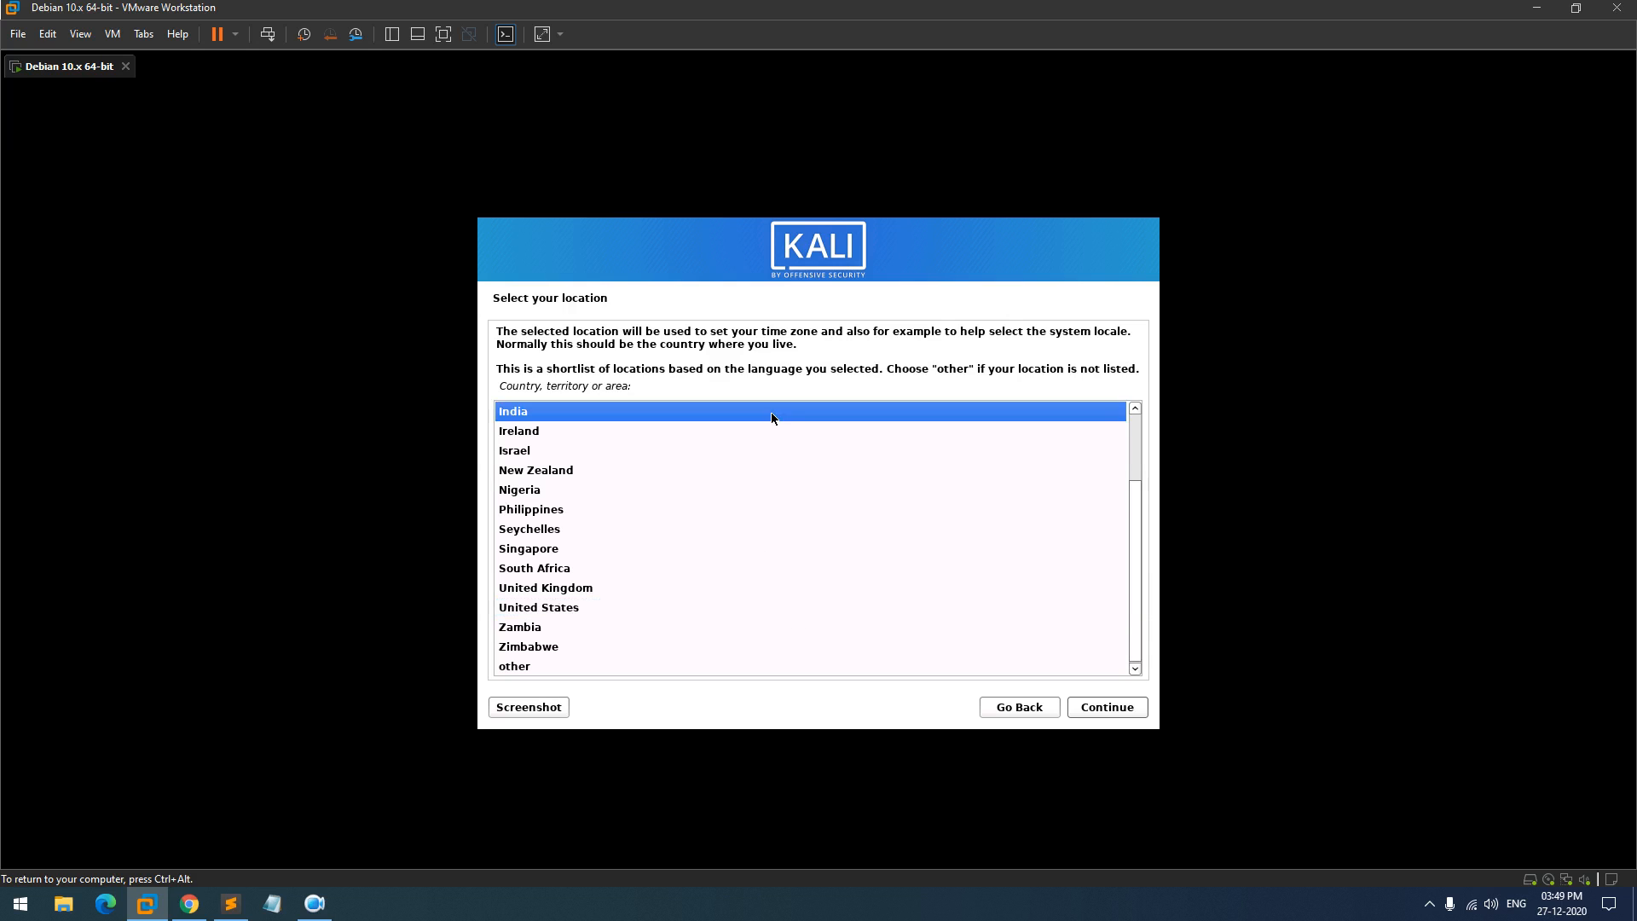
click(1100, 708)
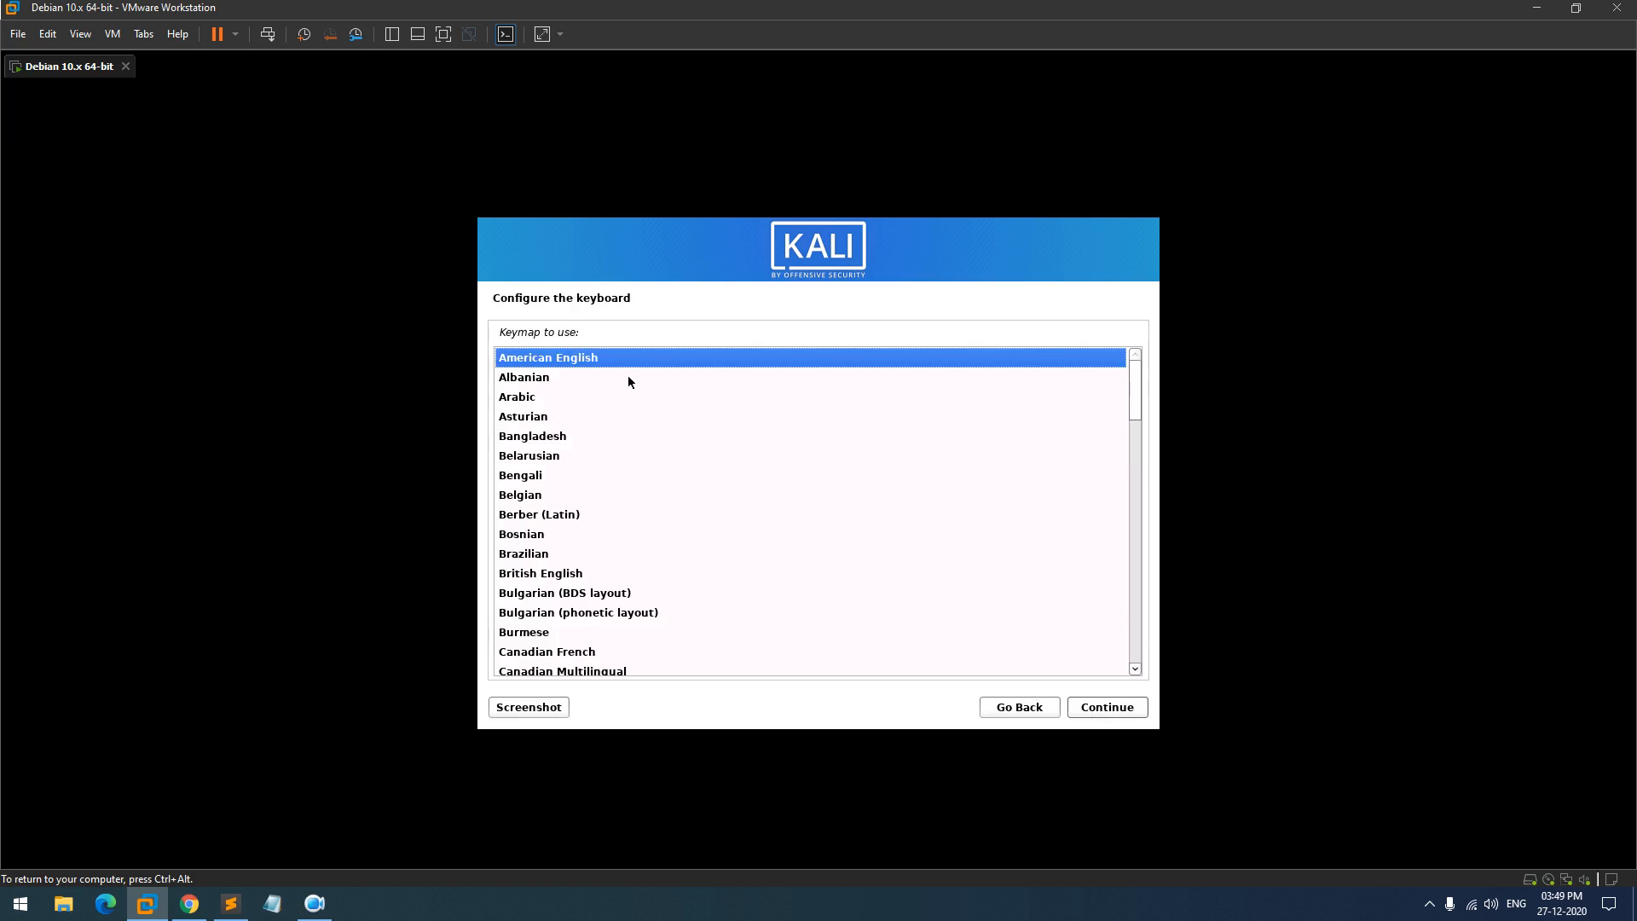
click(1123, 706)
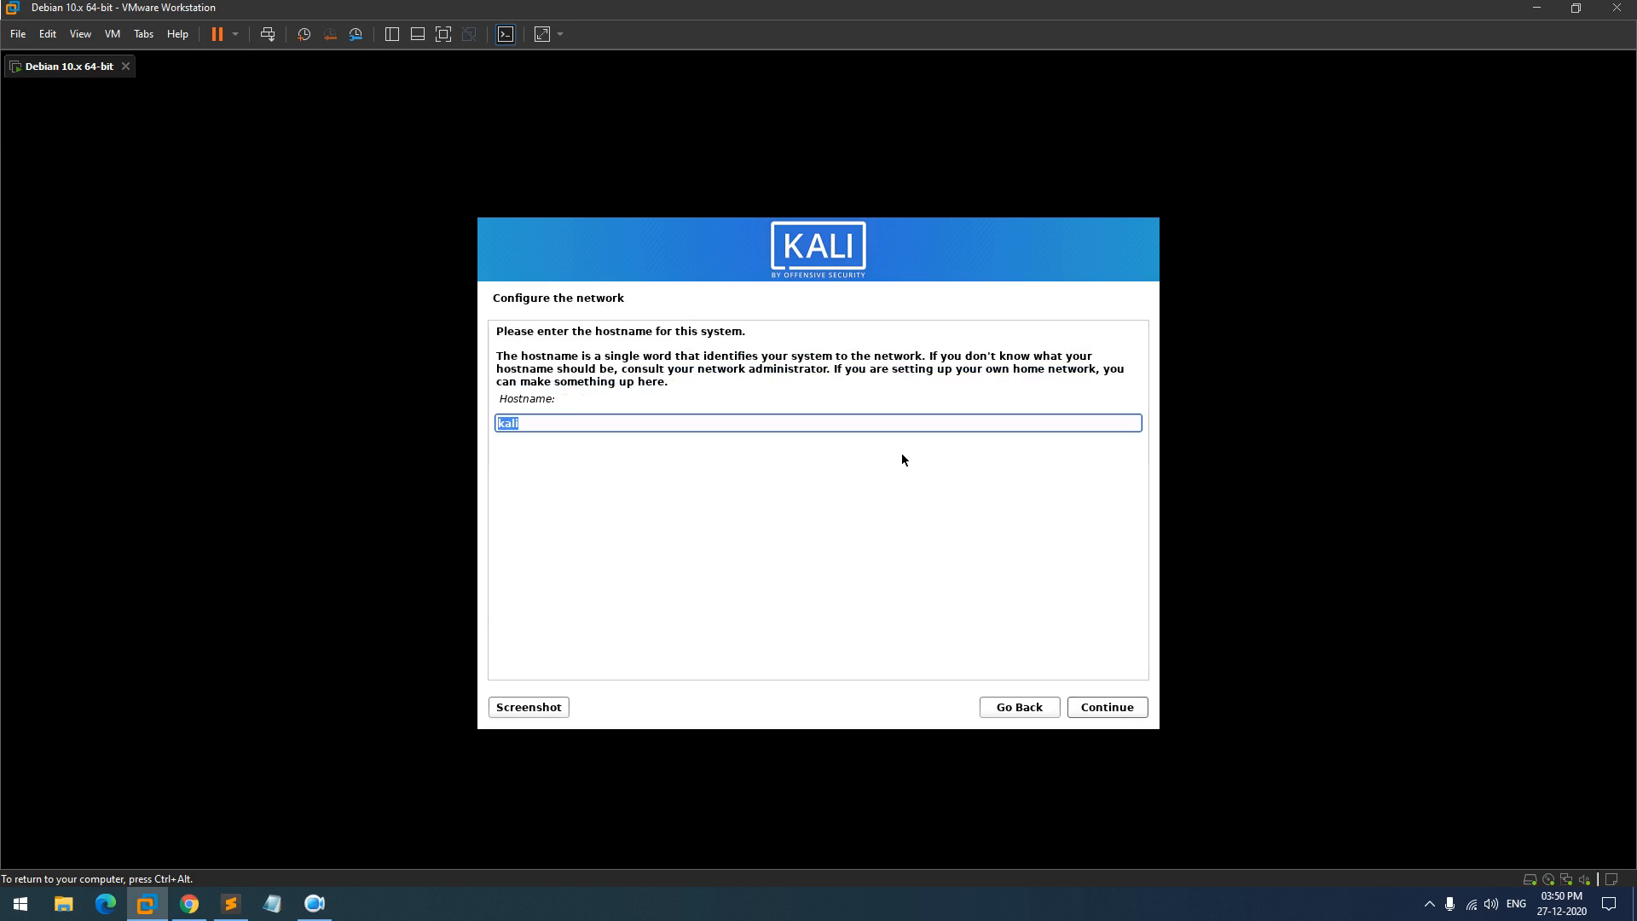
- Keep the hostname kali, leave the domain empty, enter the user's full name and accept the suggested username
click(1126, 711)
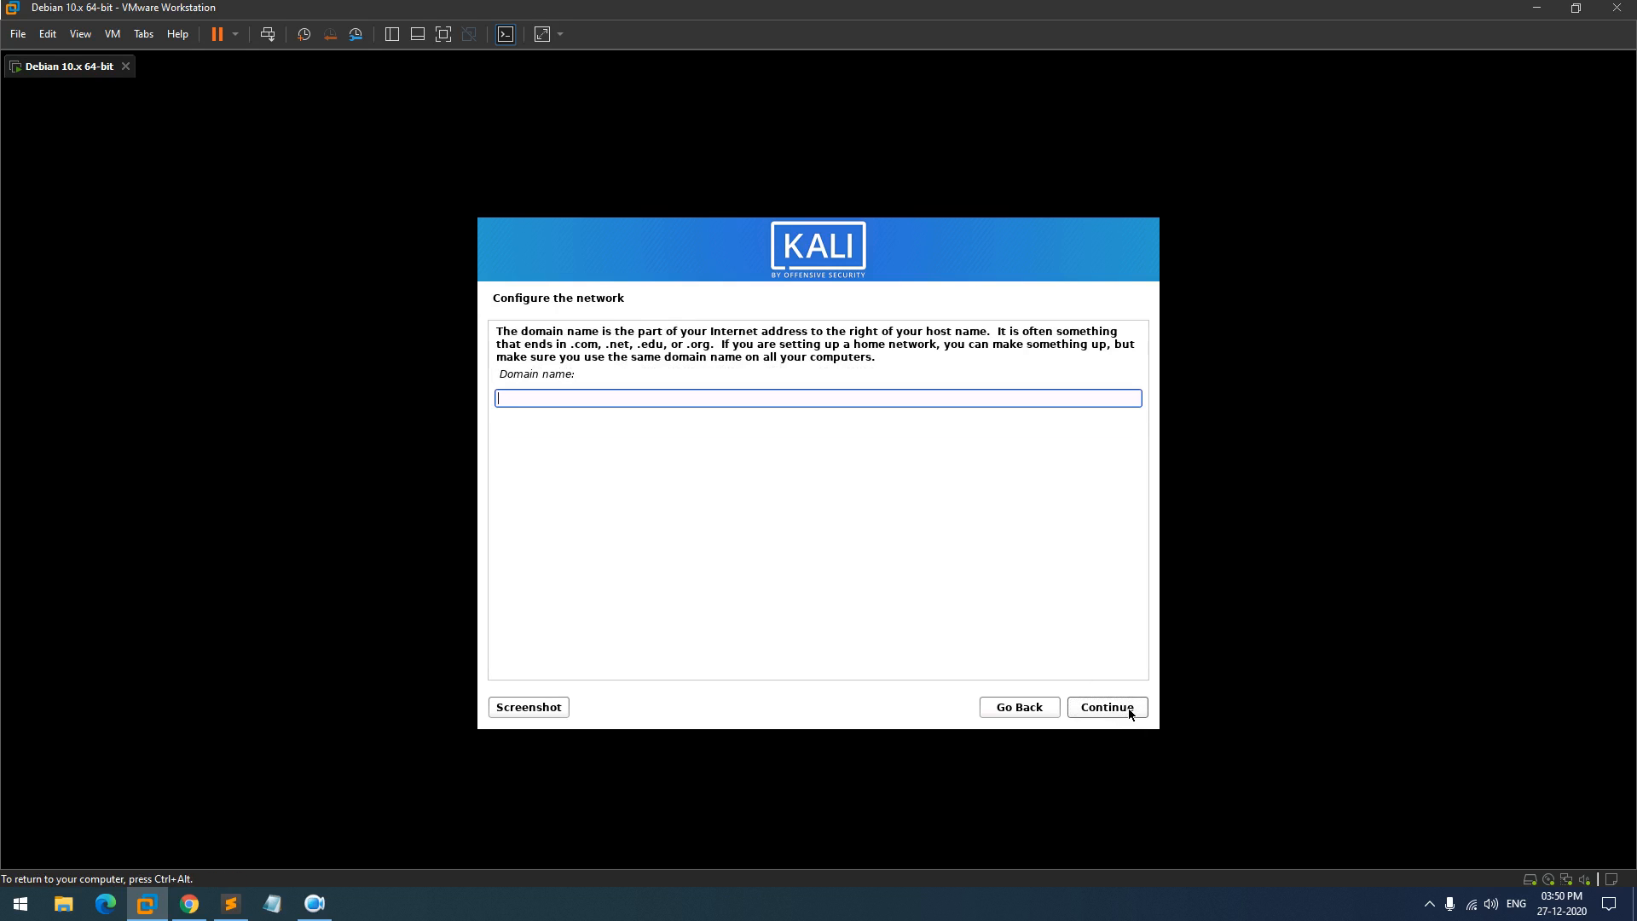
click(1129, 711)
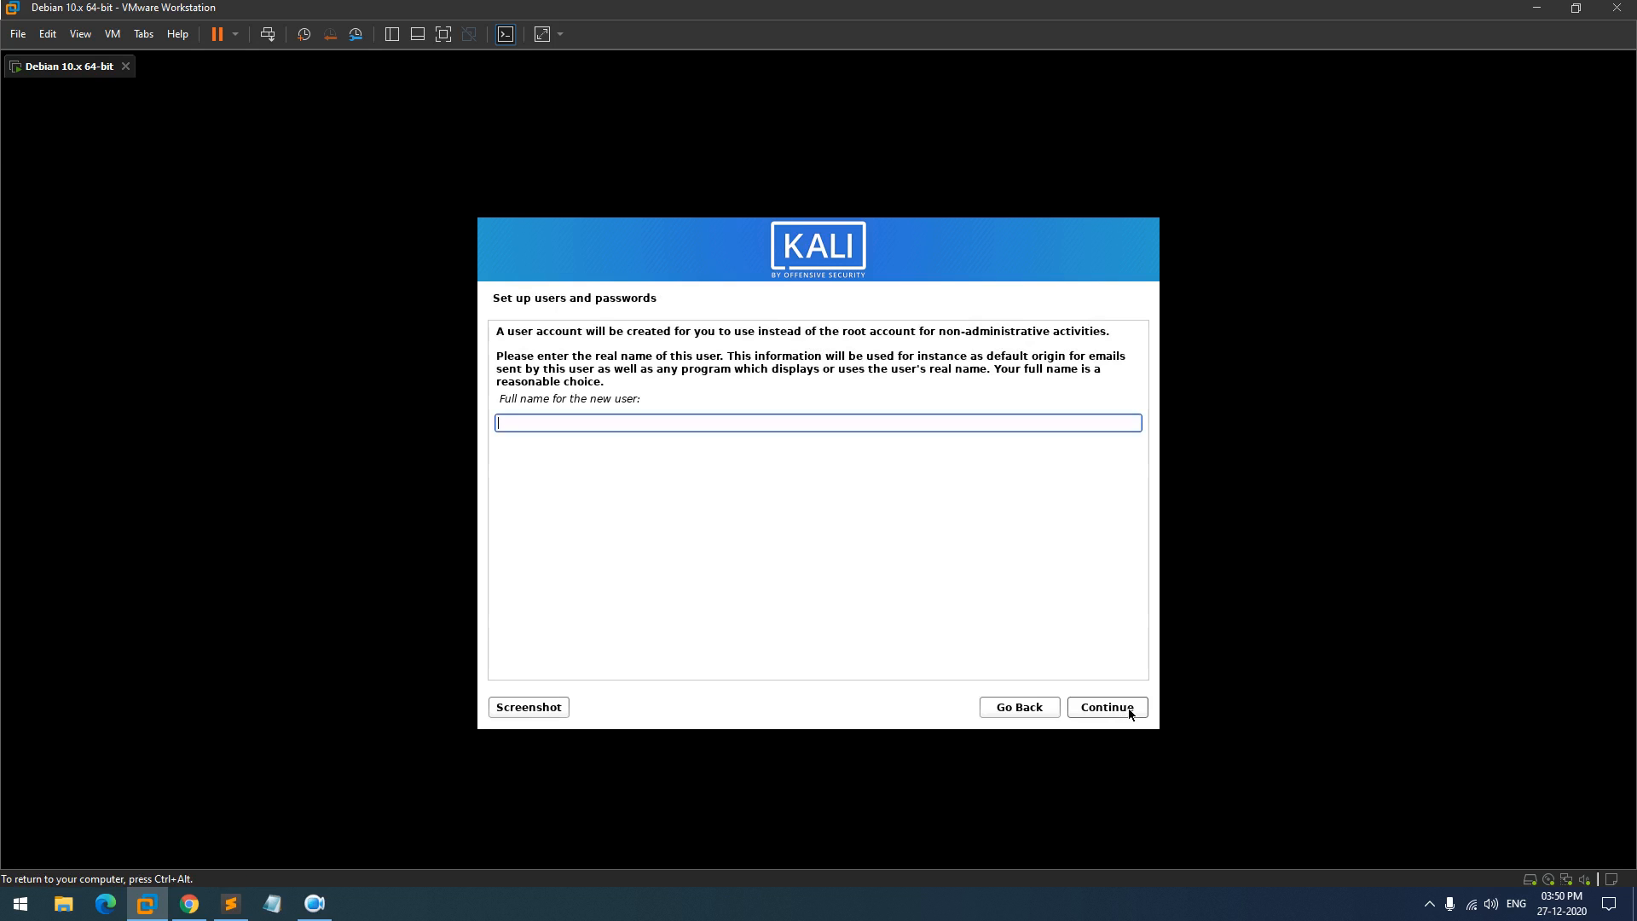
text(kali)
click(1129, 712)
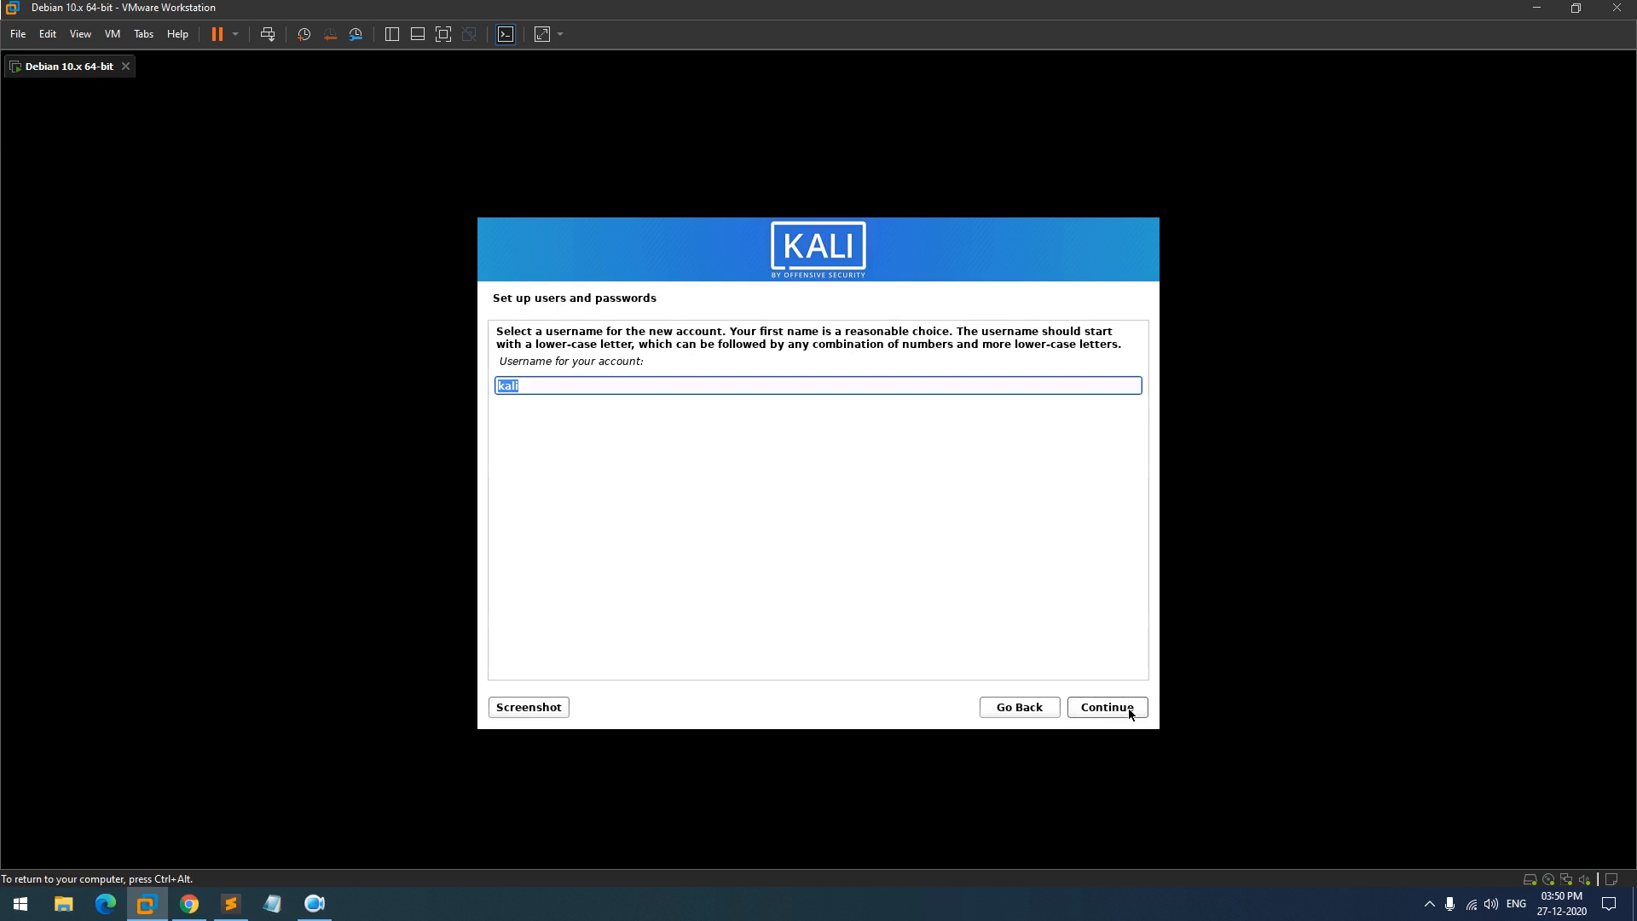
click(1128, 711)
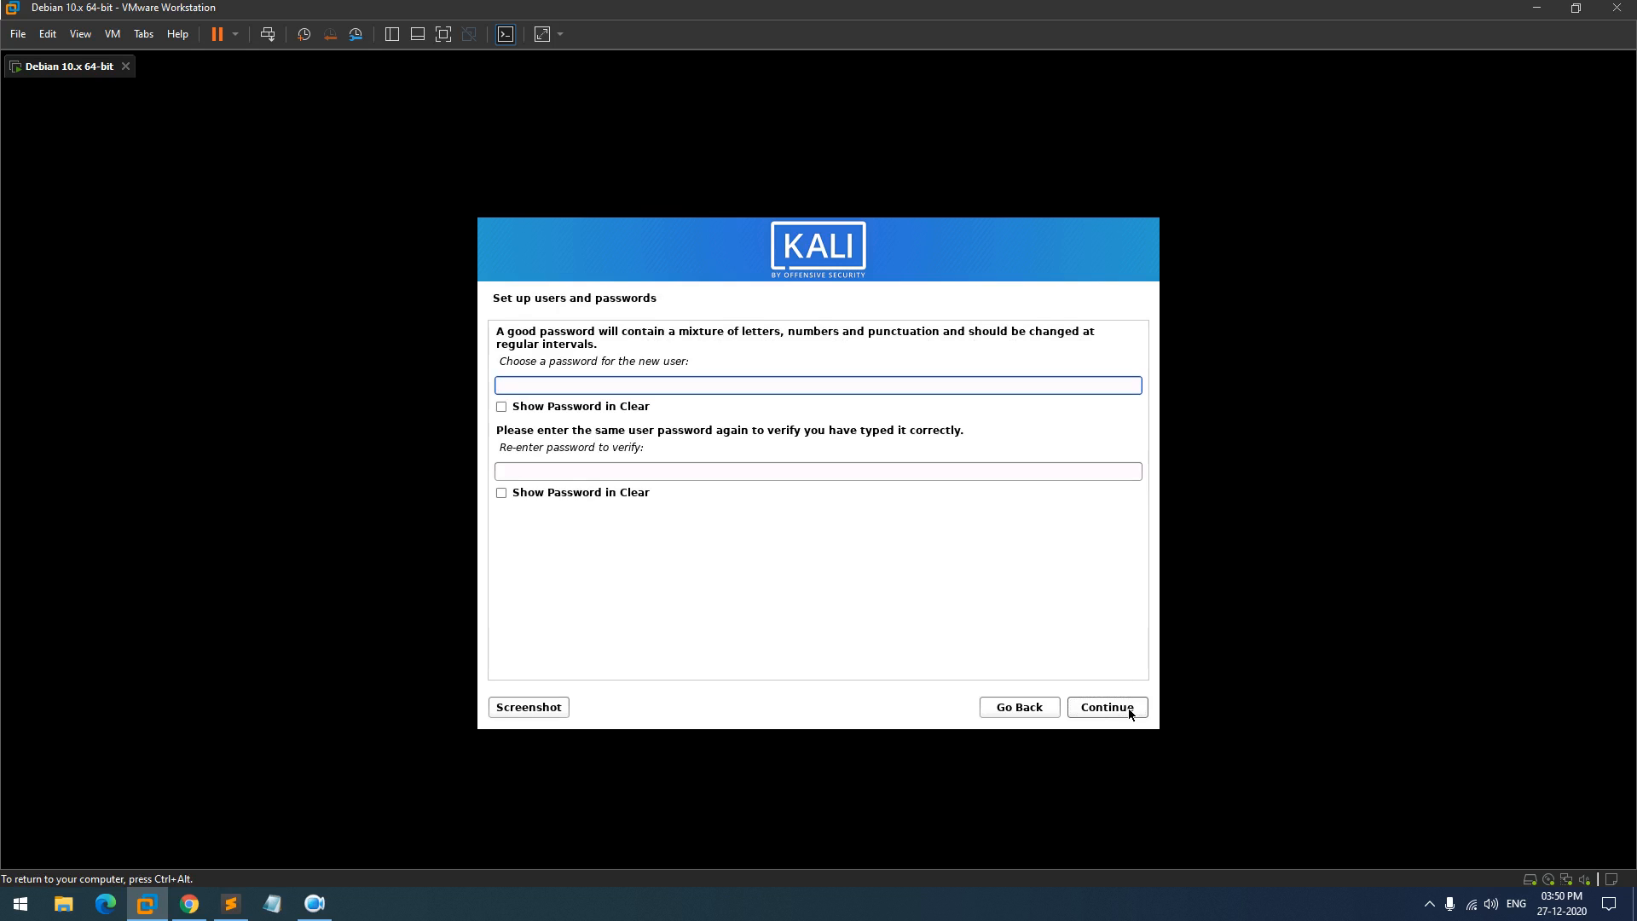
- Show both password fields in plain text, then enter and verify the new user's password
click(502, 407)
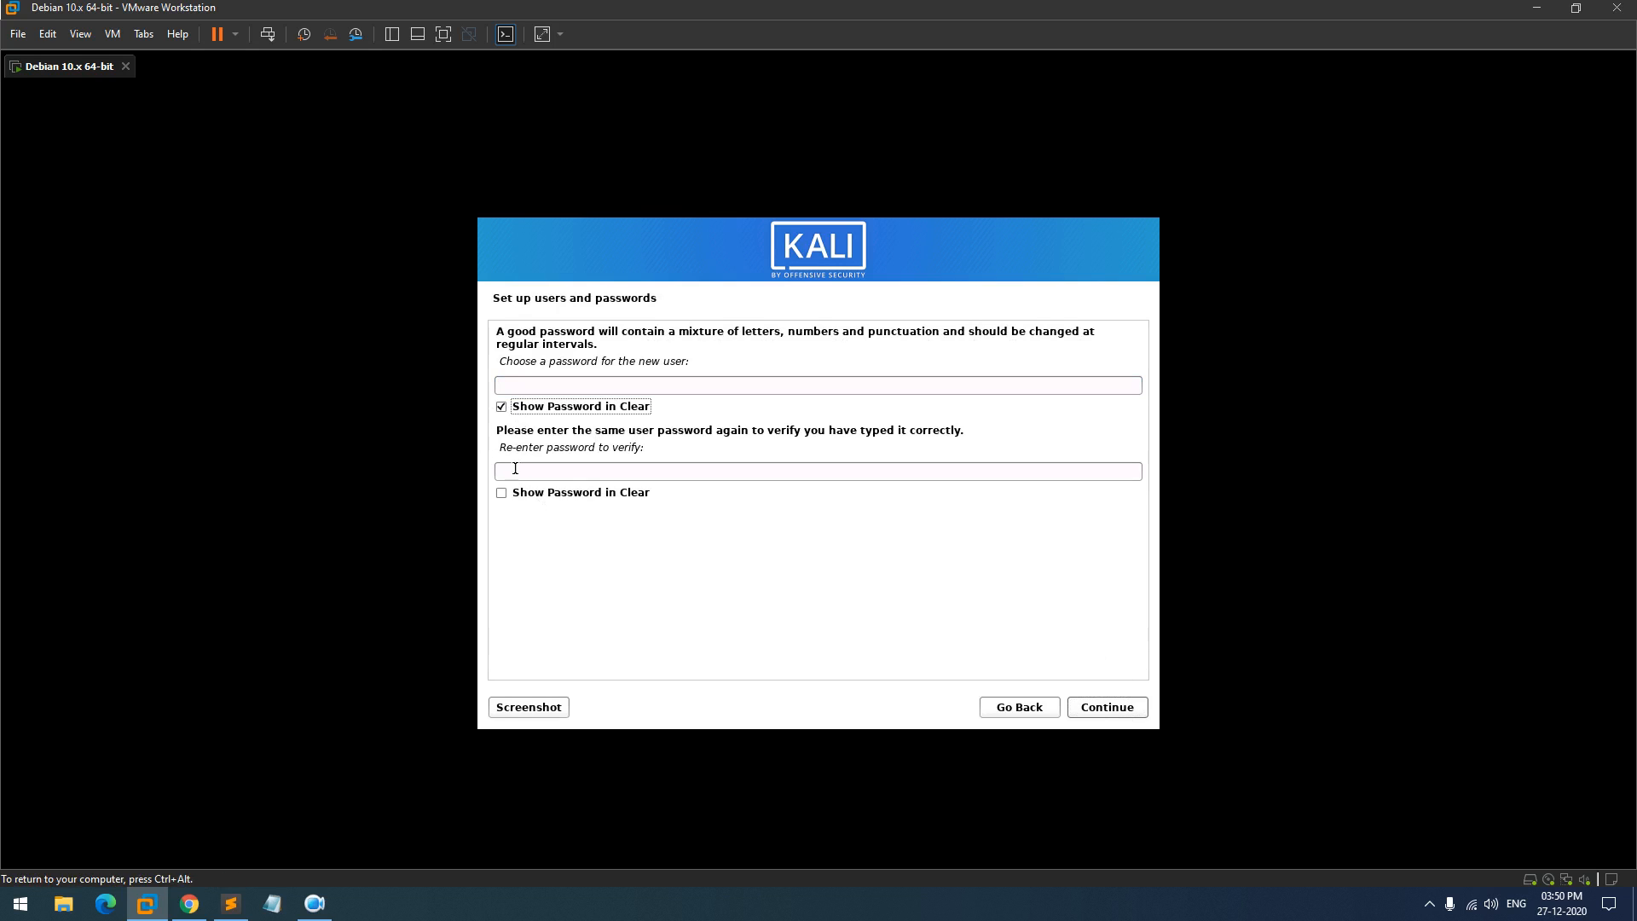
click(518, 495)
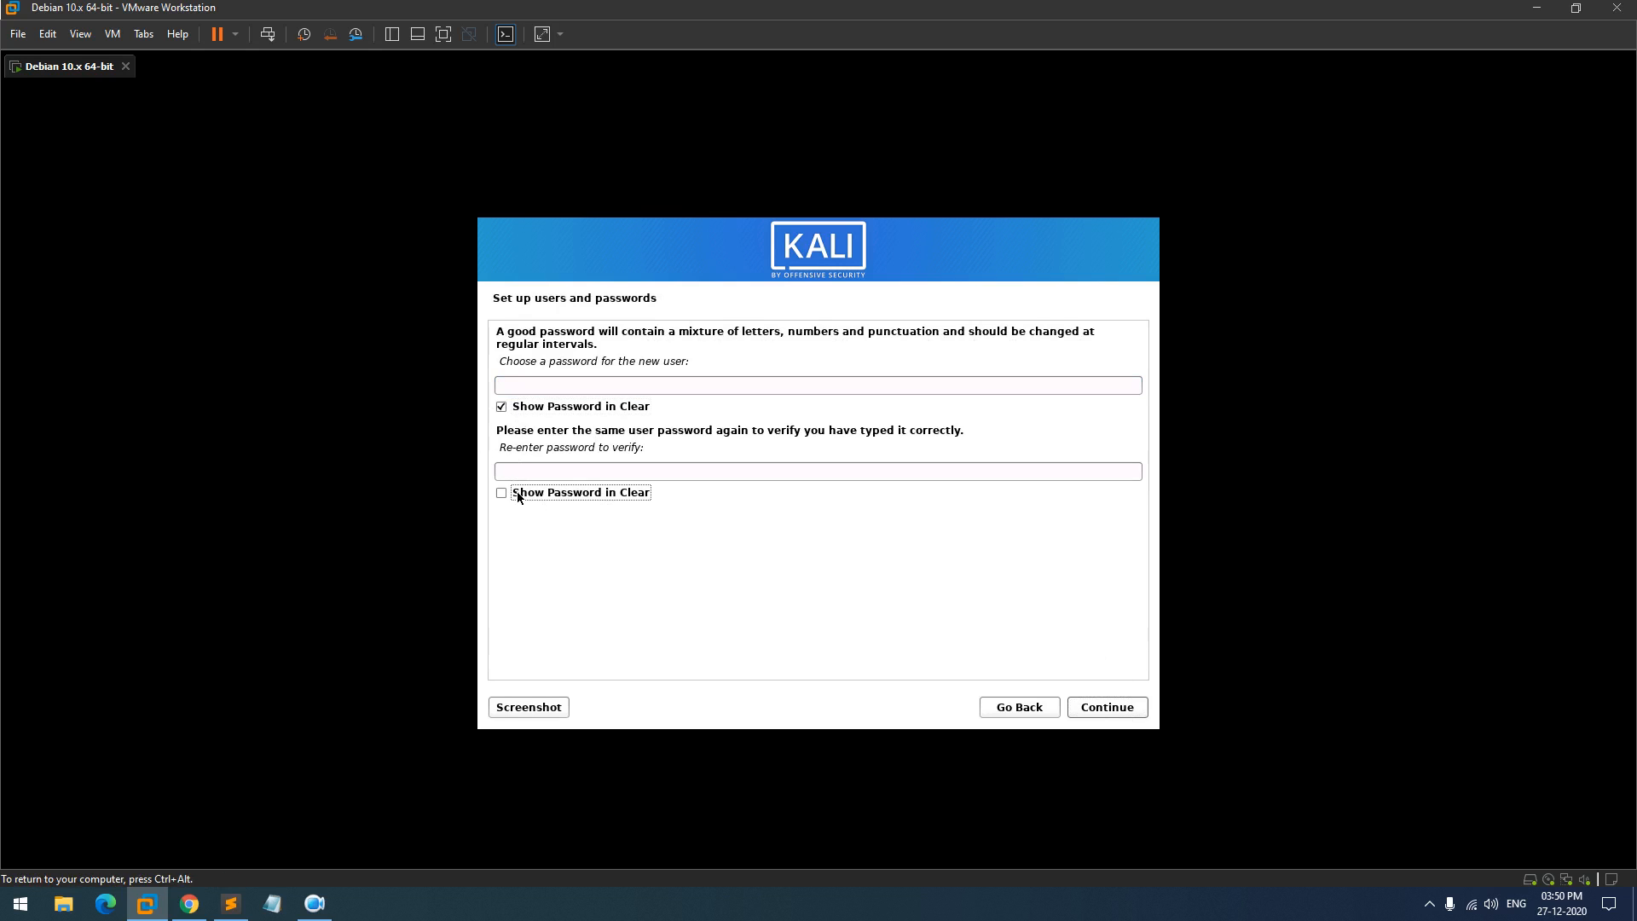
click(570, 380)
key(Tab)
click(568, 384)
text(1)
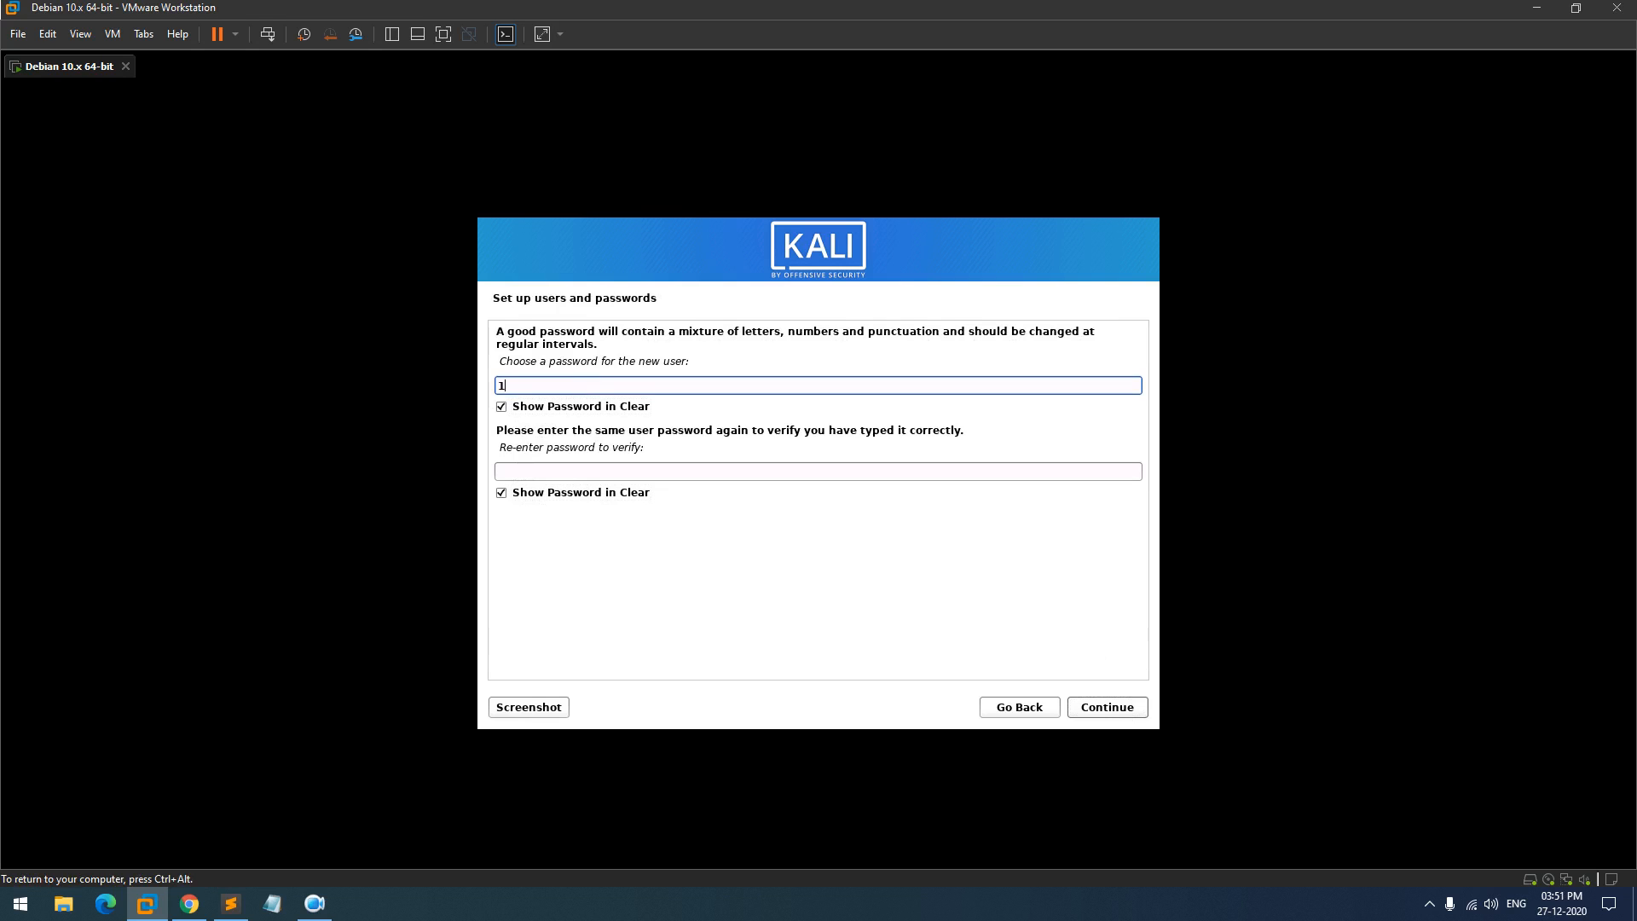
text(2345)
key(Tab)
key(Tab)
text(1234)
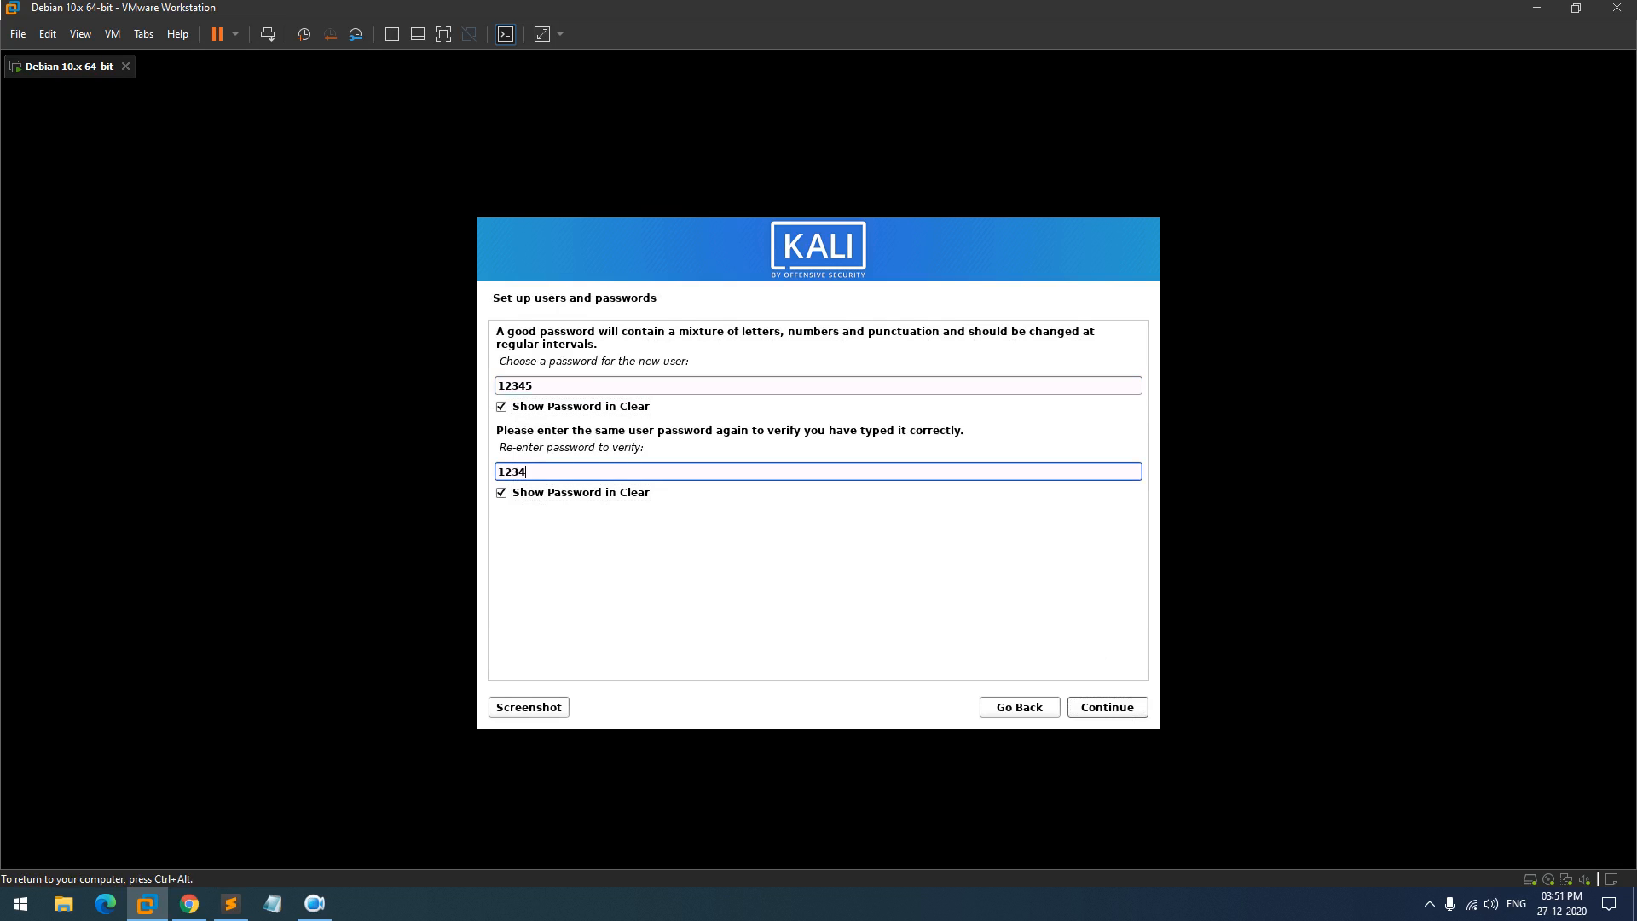
text(5)
click(1100, 701)
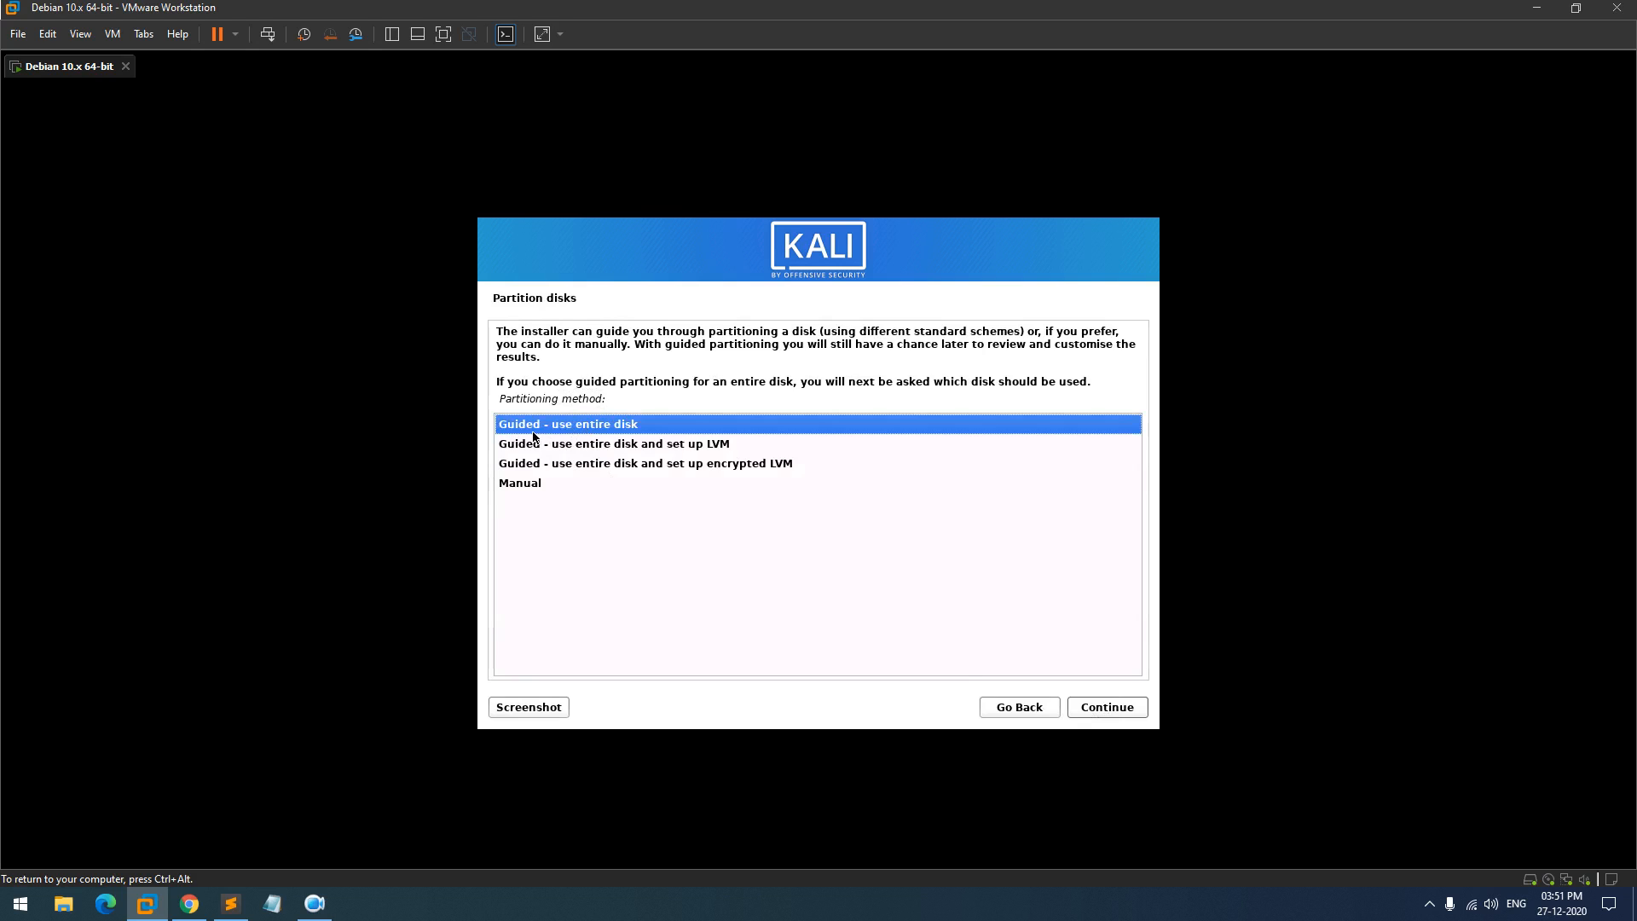
- Guided-partition the whole SCSI3 disk with all files in one partition, postponing the VMware Tools reminder
click(1091, 707)
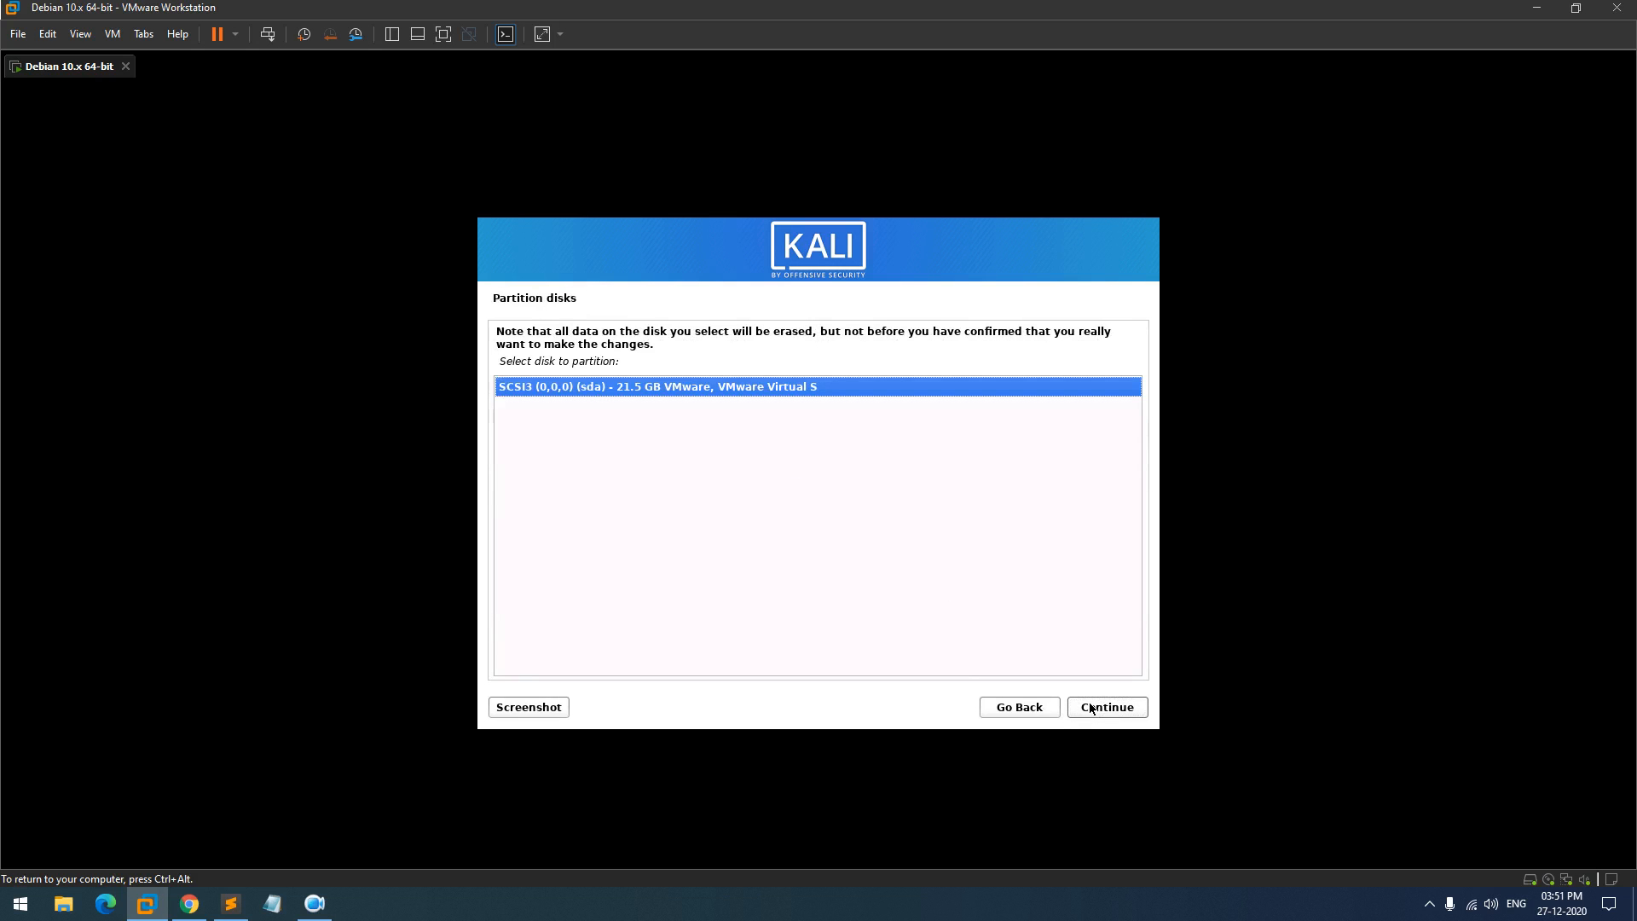
click(1091, 708)
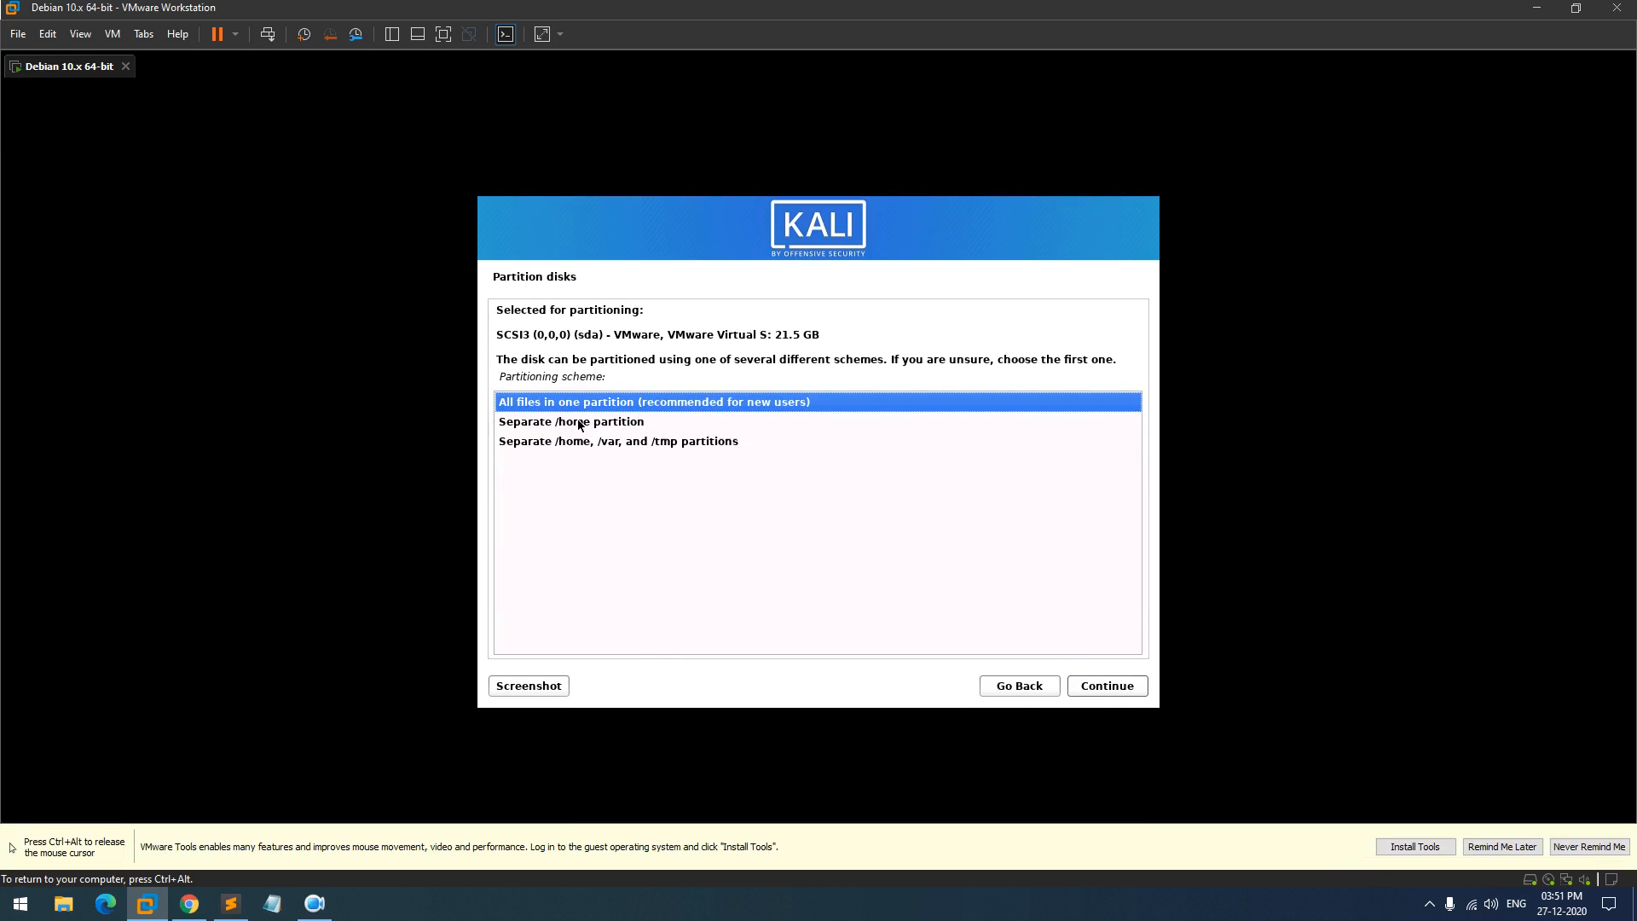
key(ctrl+alt)
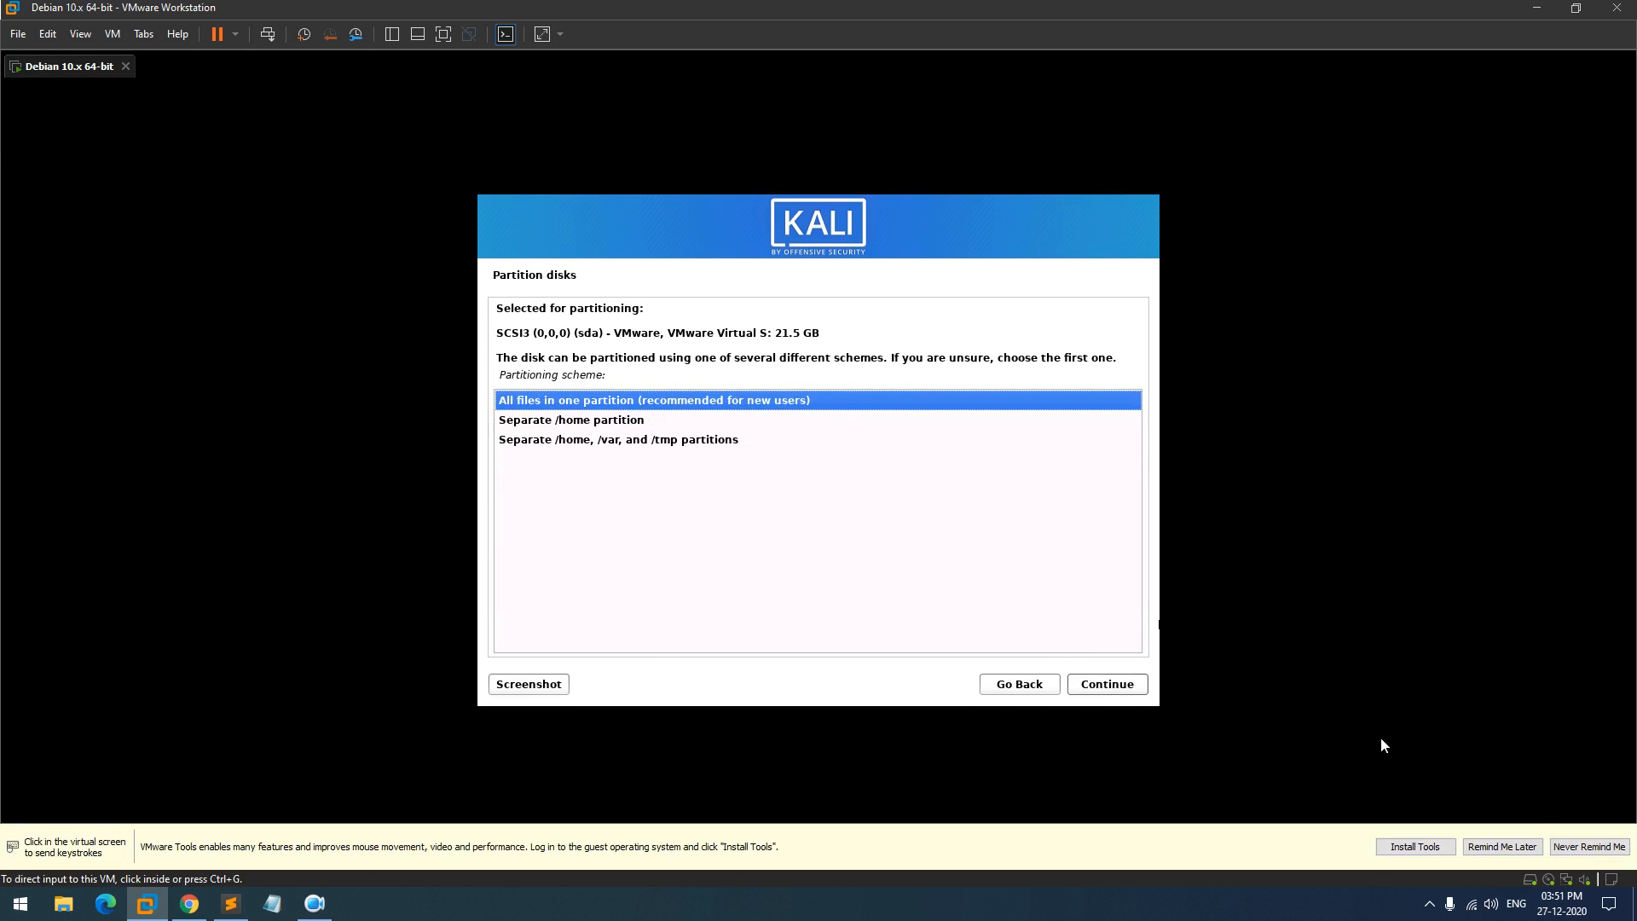
click(1510, 846)
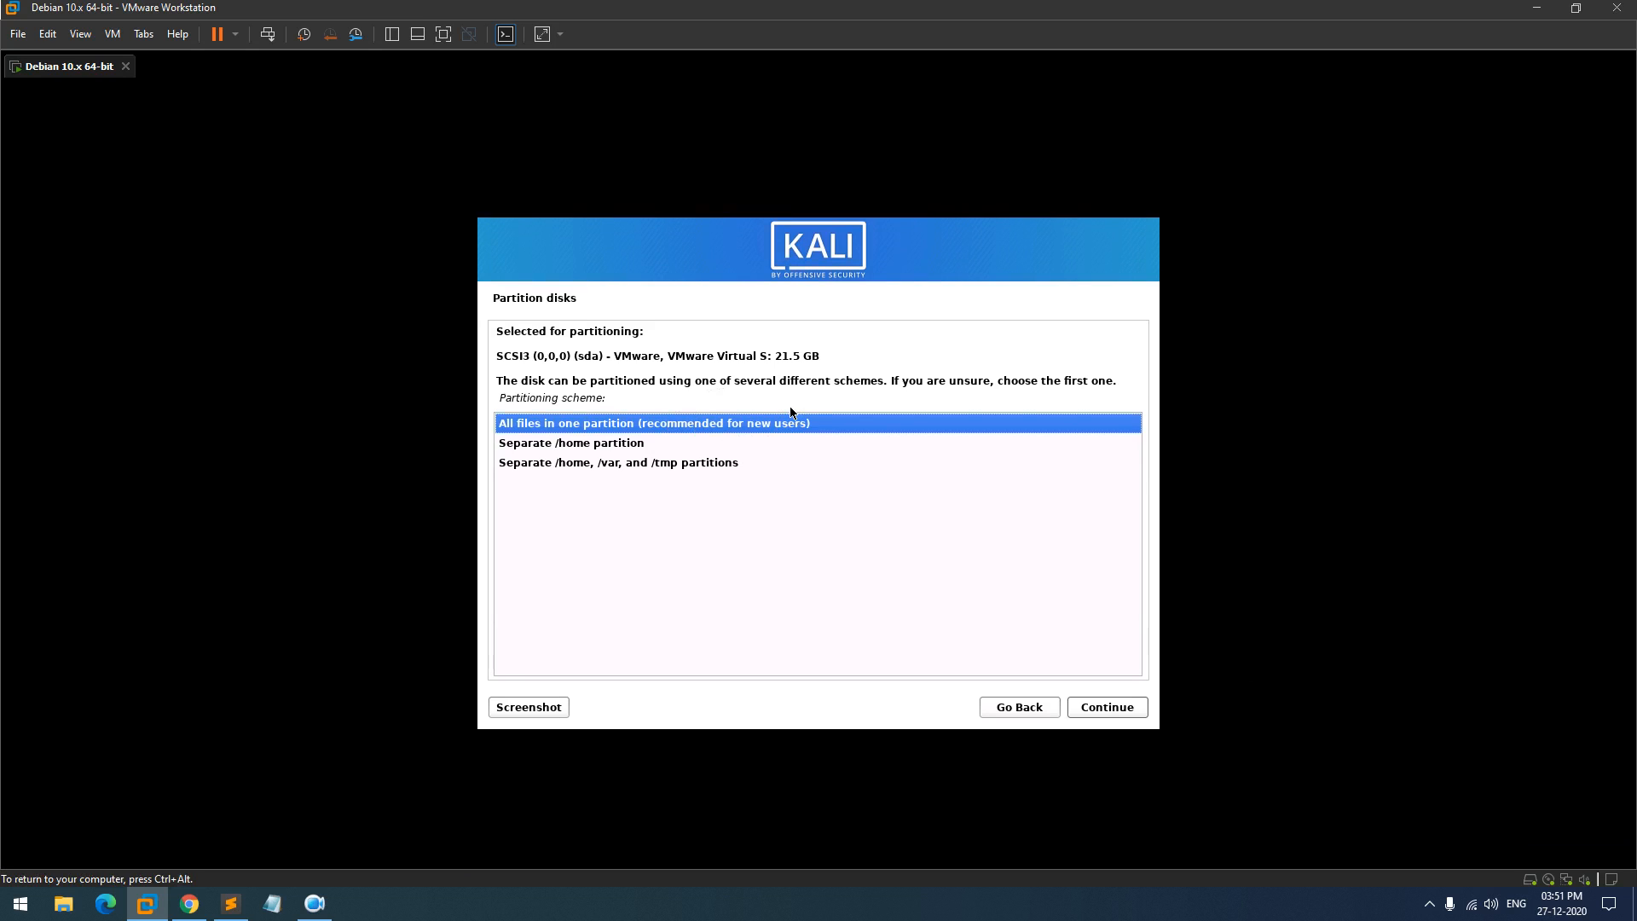
click(1122, 713)
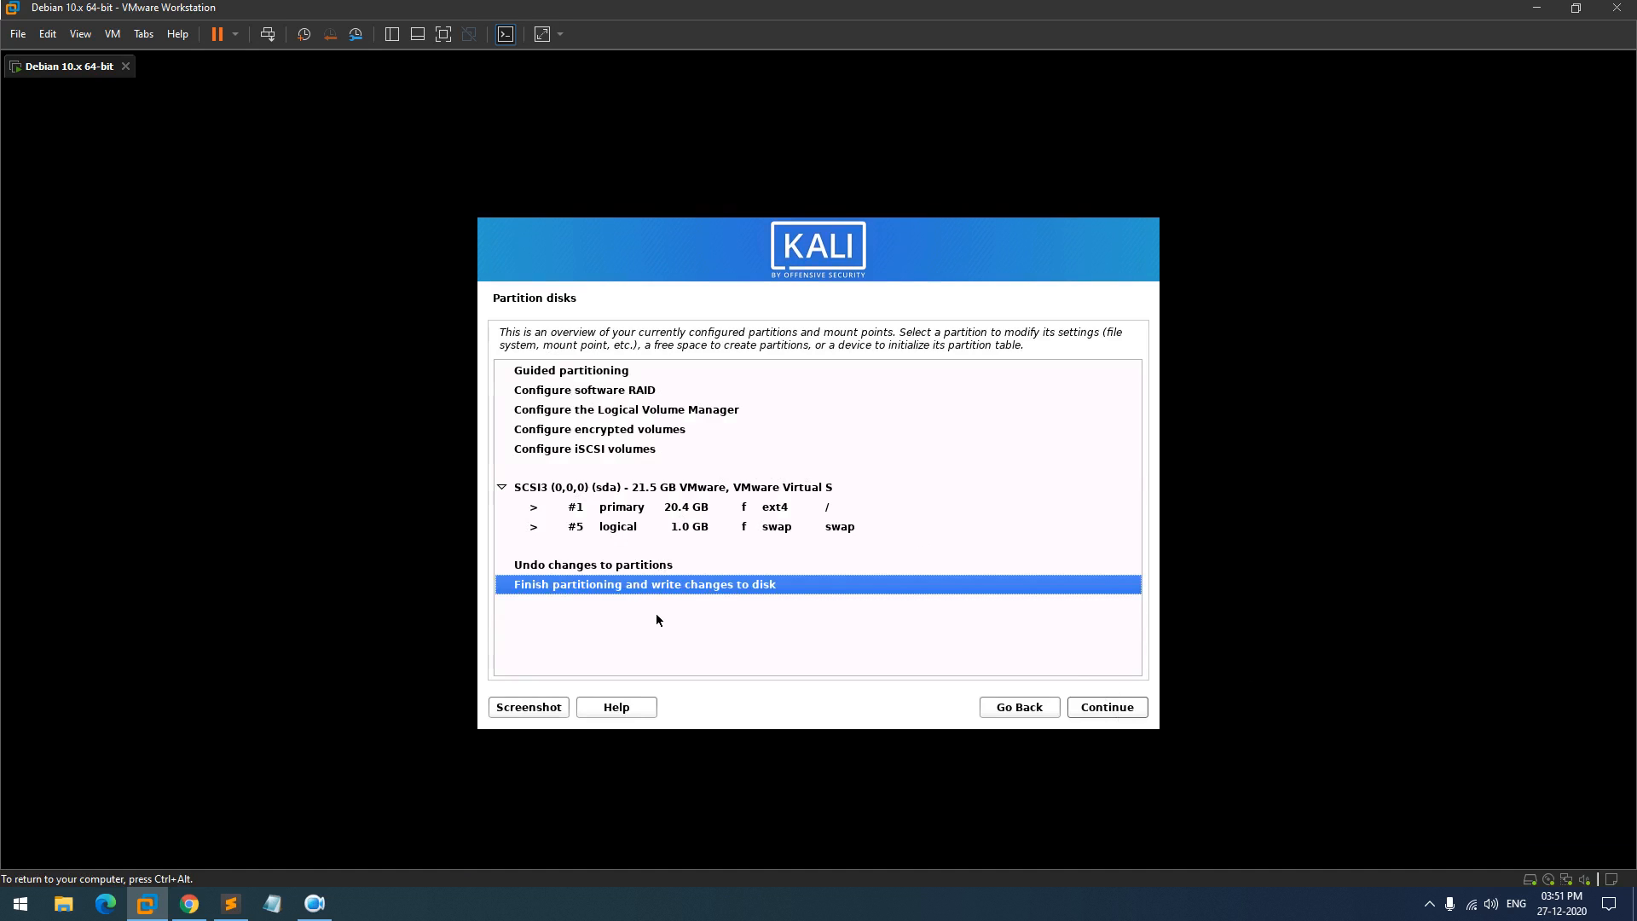
click(1103, 712)
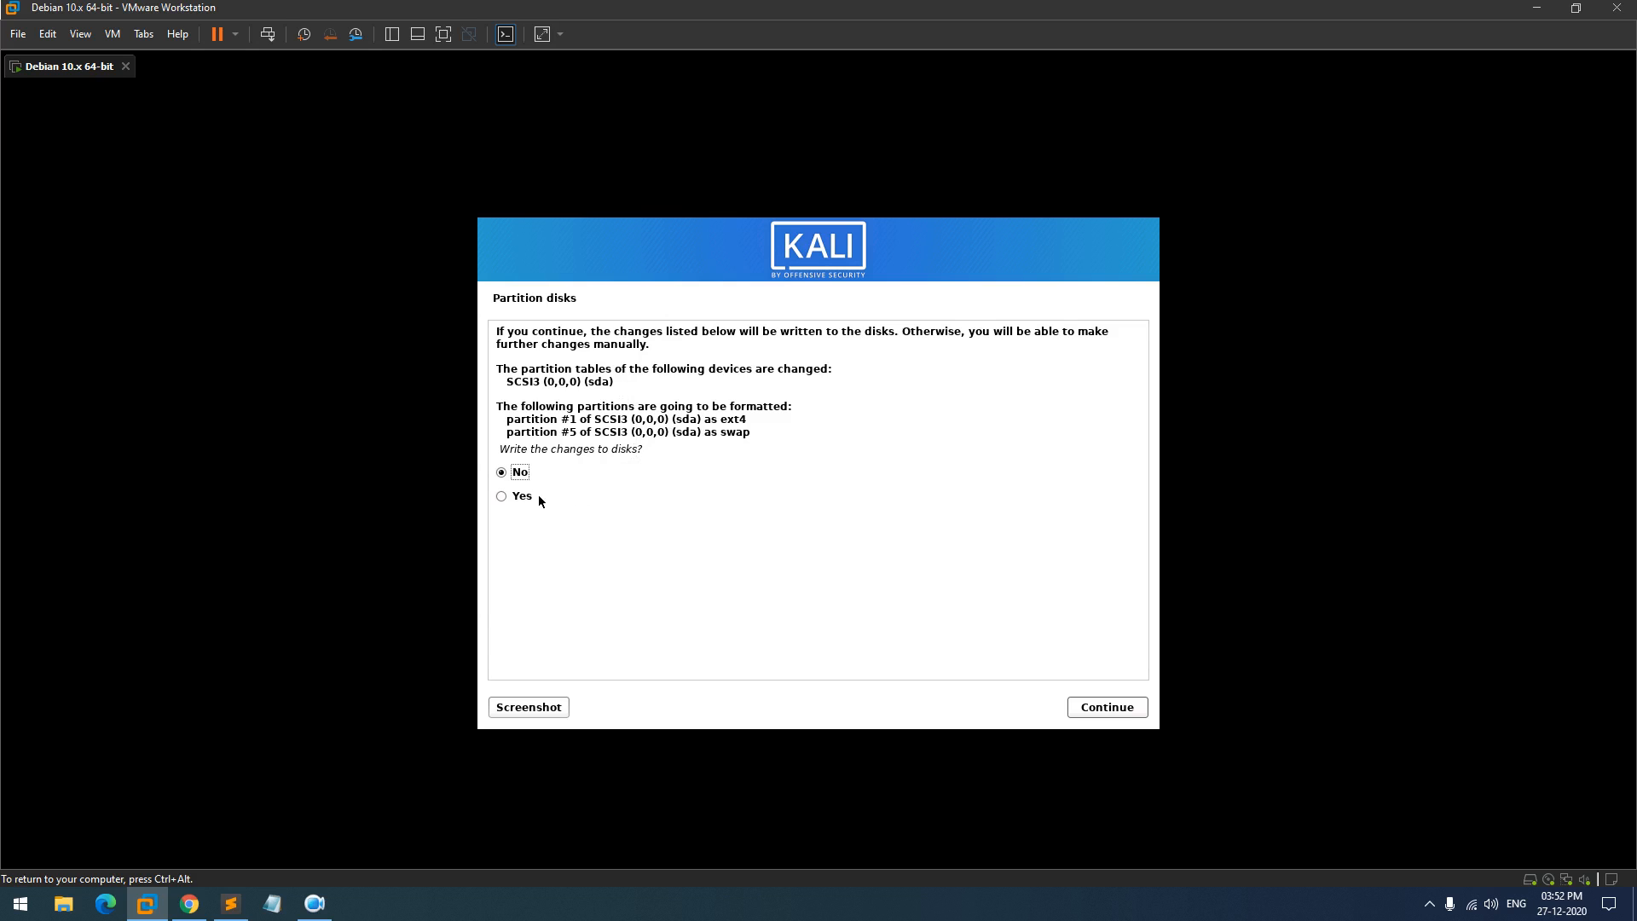
- Confirm Yes to writing the partition changes to disk
click(1129, 716)
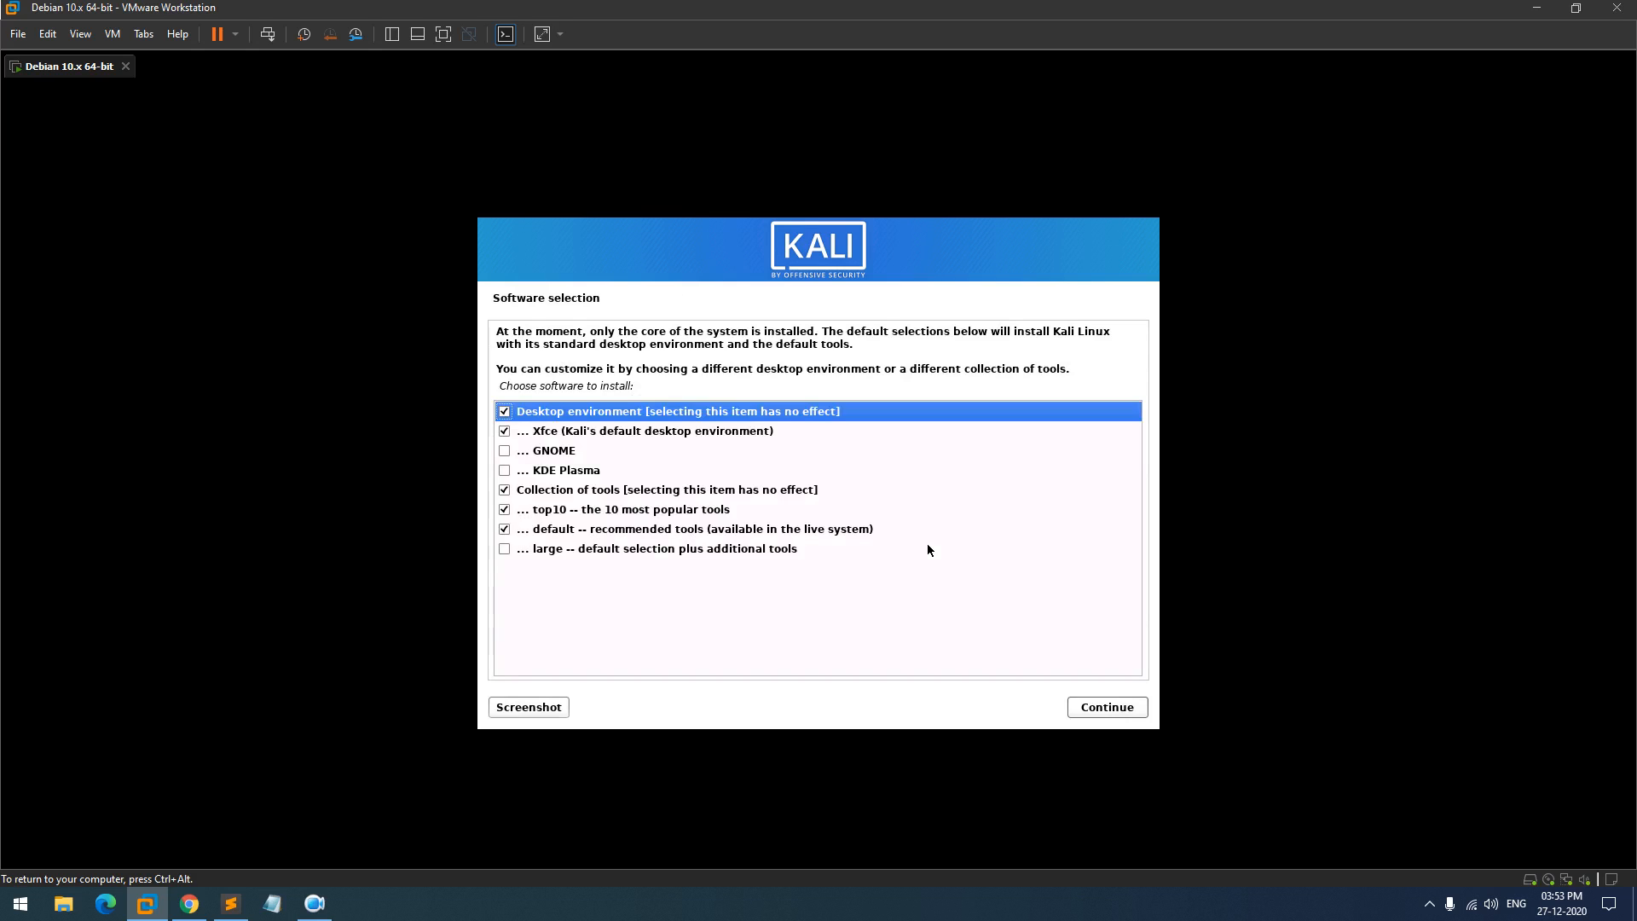
- Select the GNOME desktop instead of Xfce plus the large tool collection, and start installing
key(Down)
key(Down)
key(space)
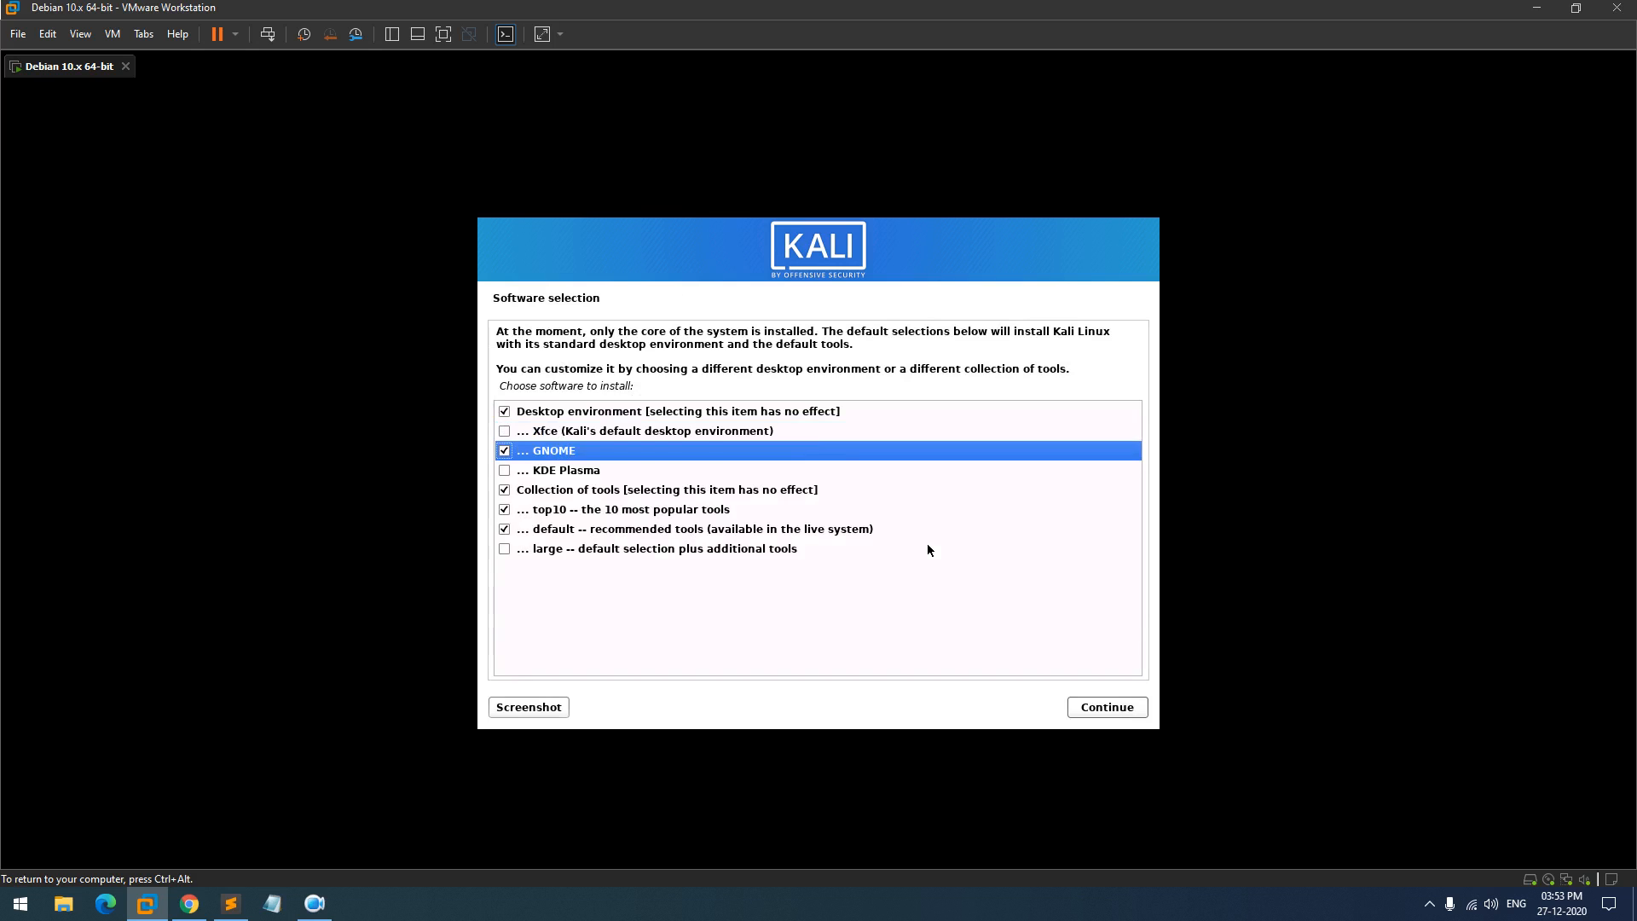
key(Down)
key(Down)
key(Down)
key(Down)
key(Down)
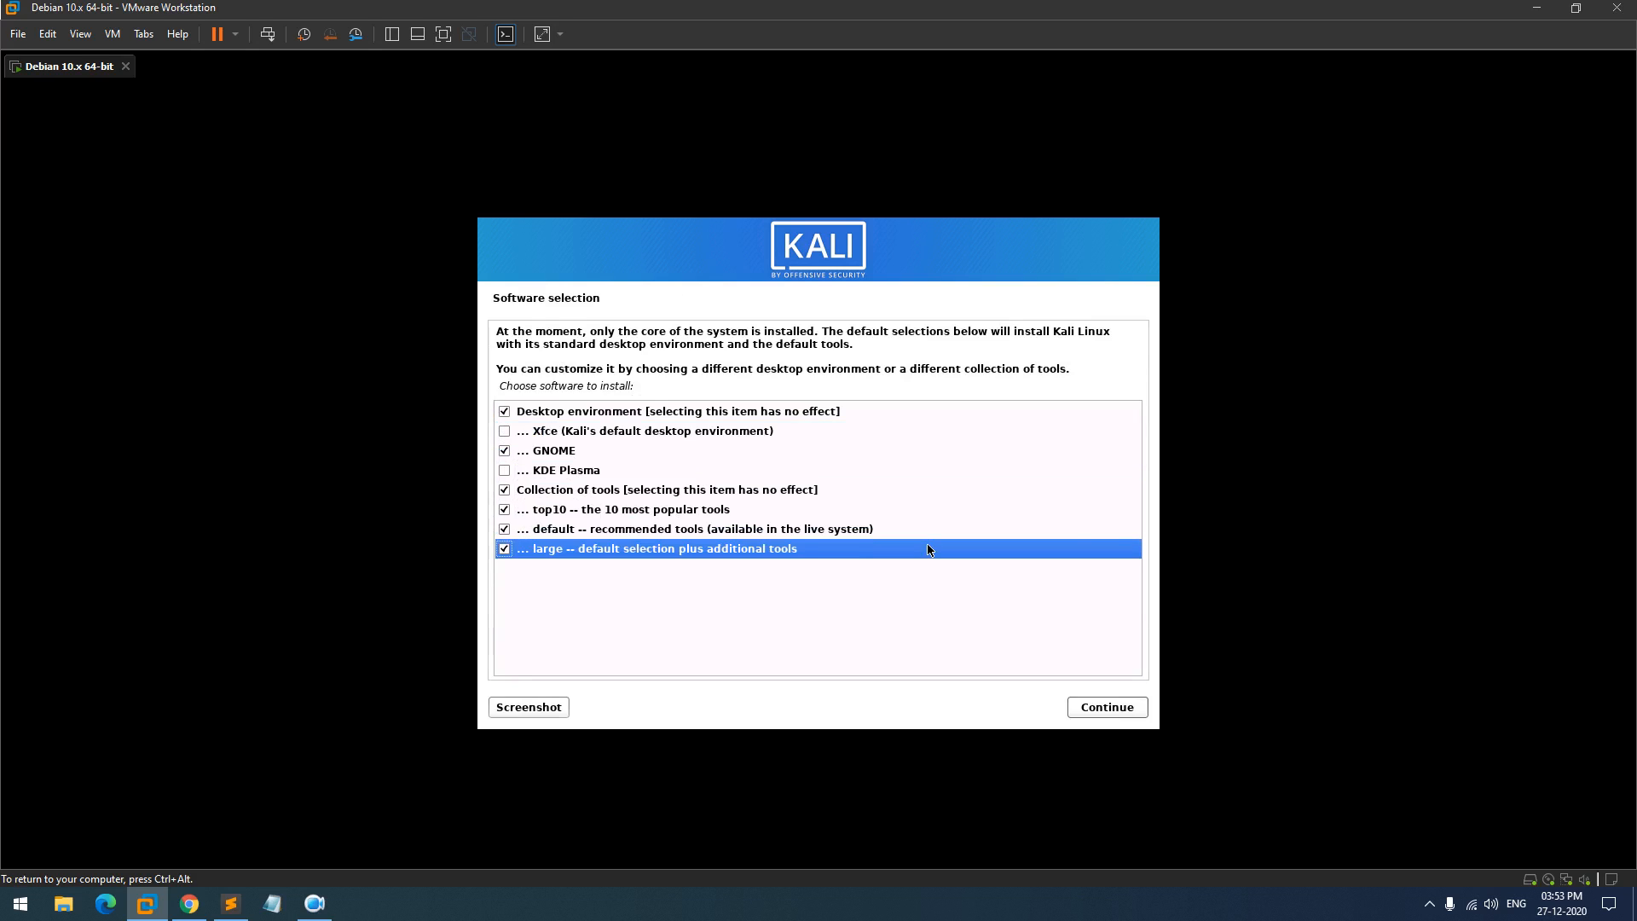
click(1091, 714)
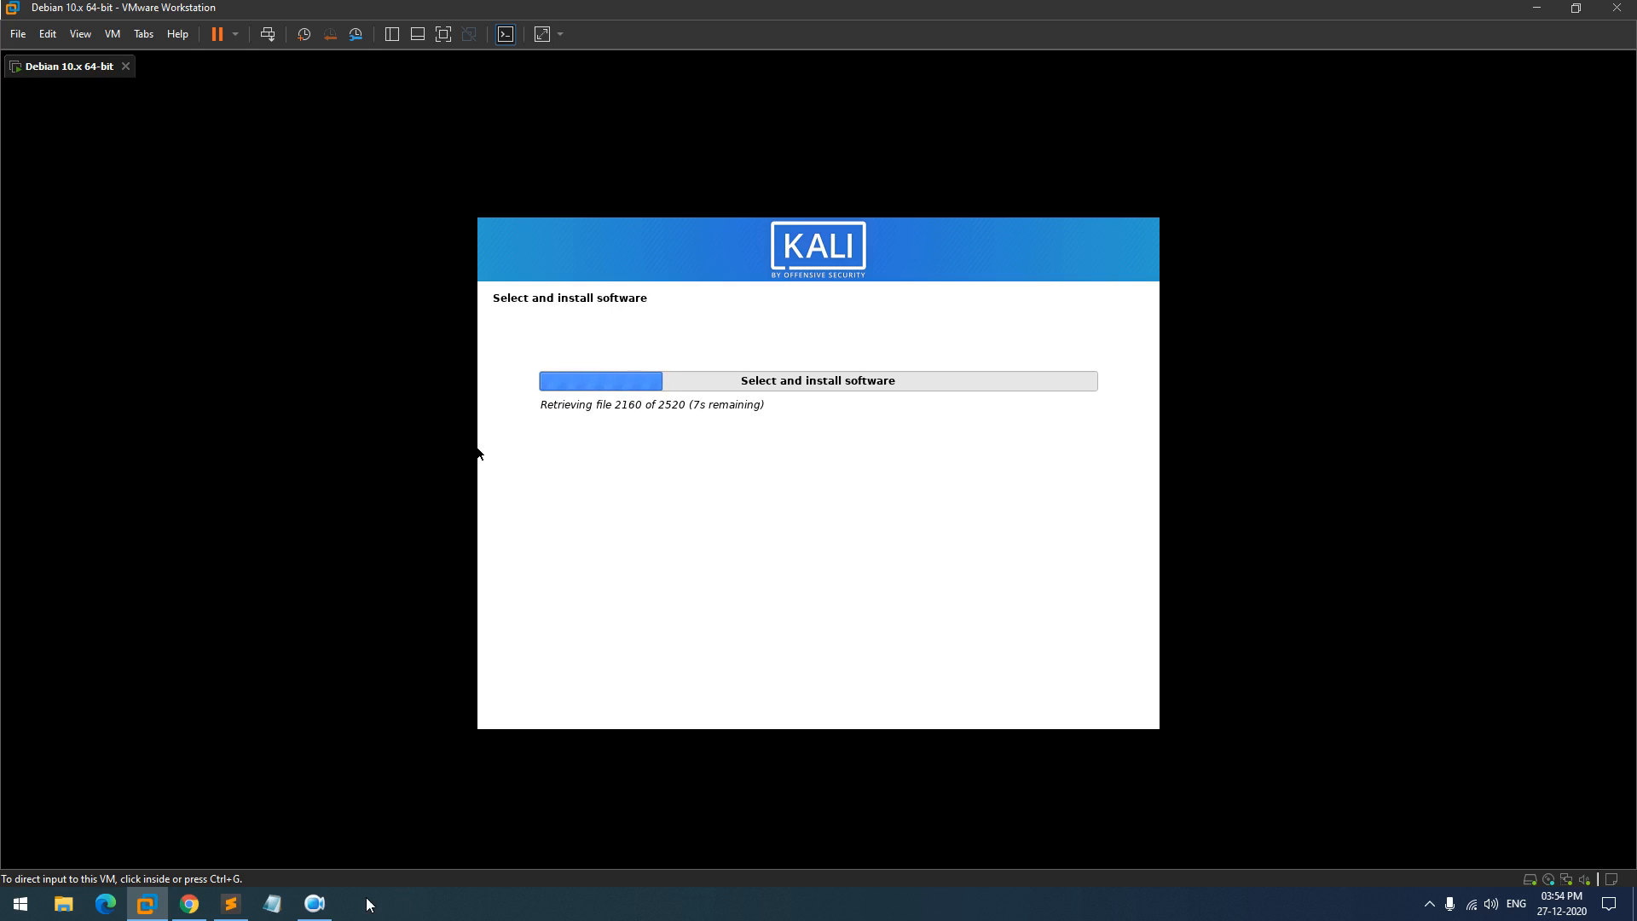
- Wait for the package installation to finish until the GRUB boot loader prompt appears
click(314, 904)
click(652, 816)
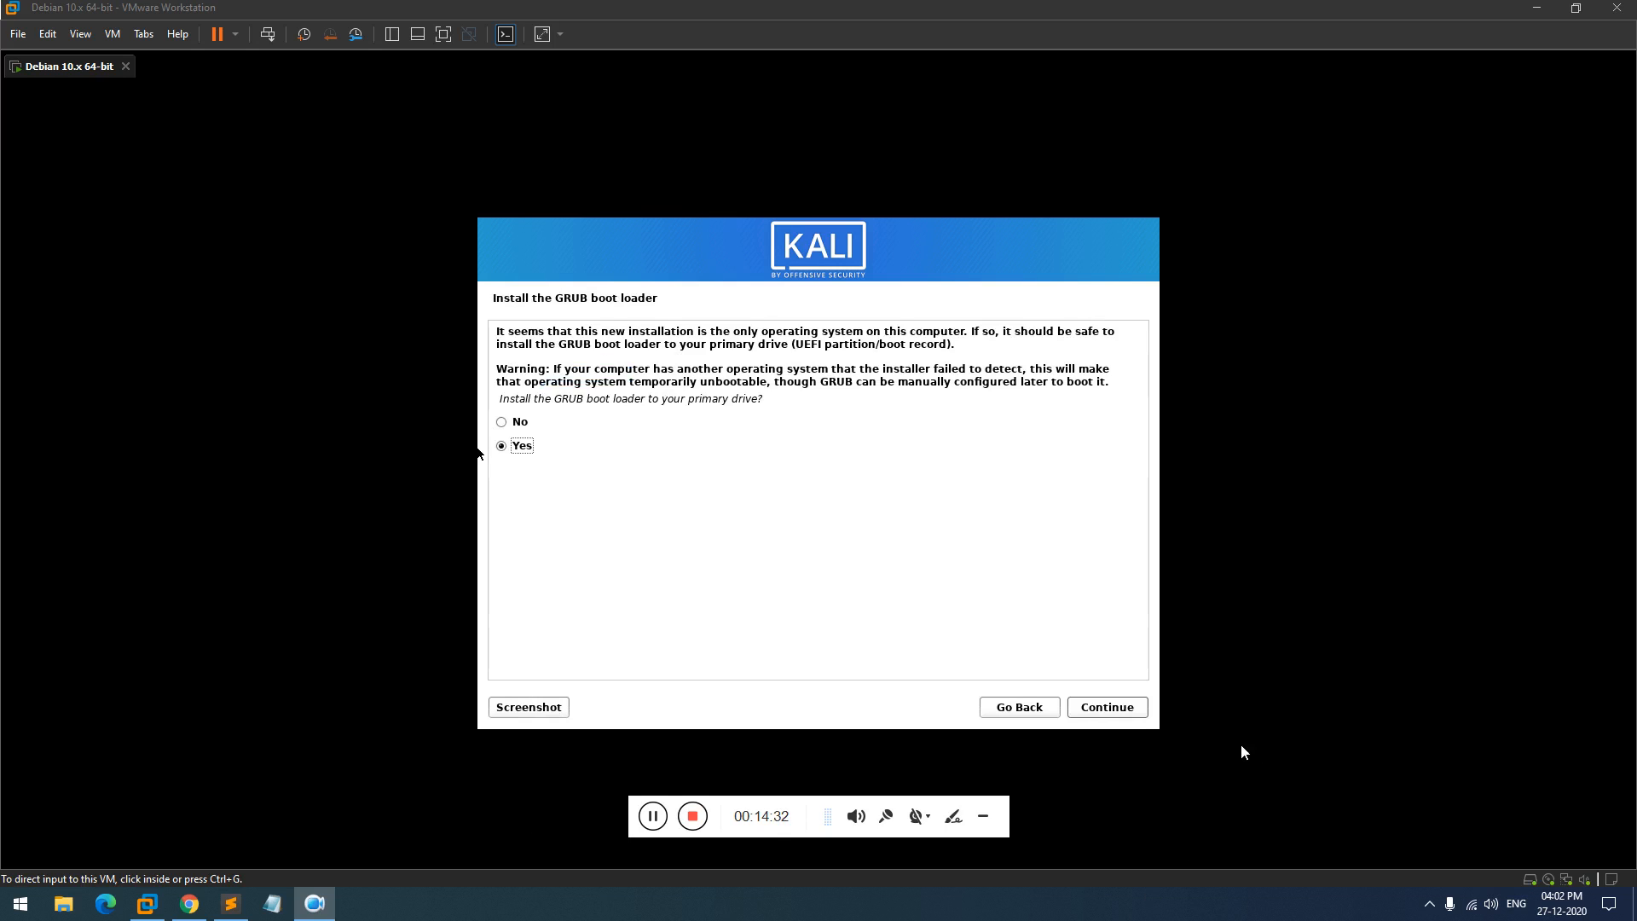
- Install the GRUB boot loader onto /dev/sda
click(1130, 710)
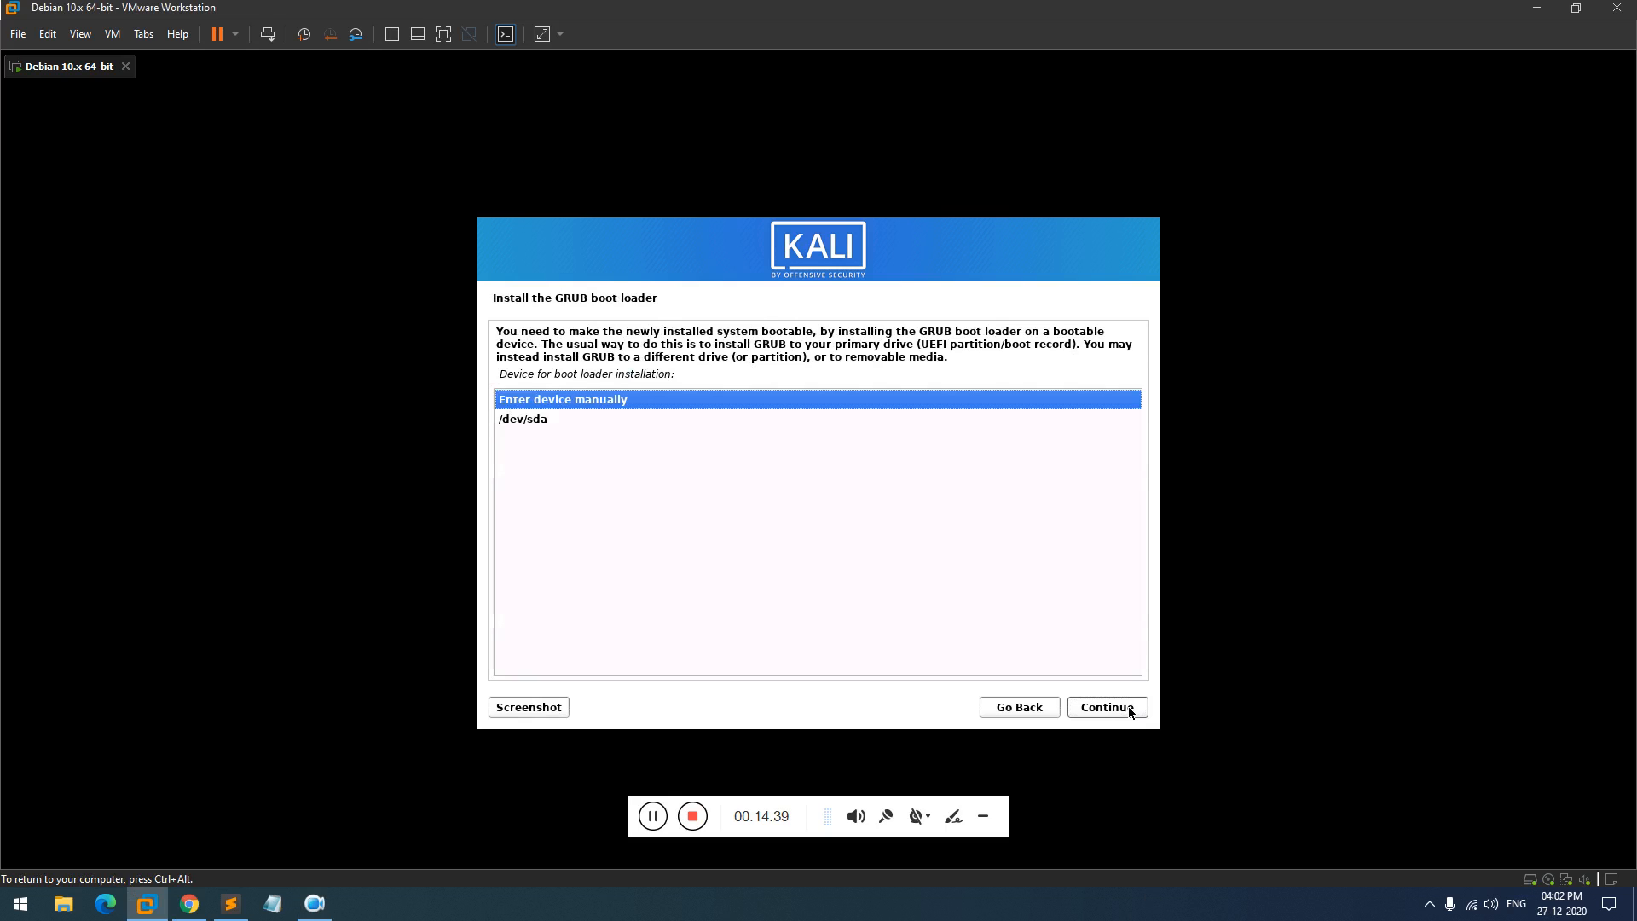
key(Down)
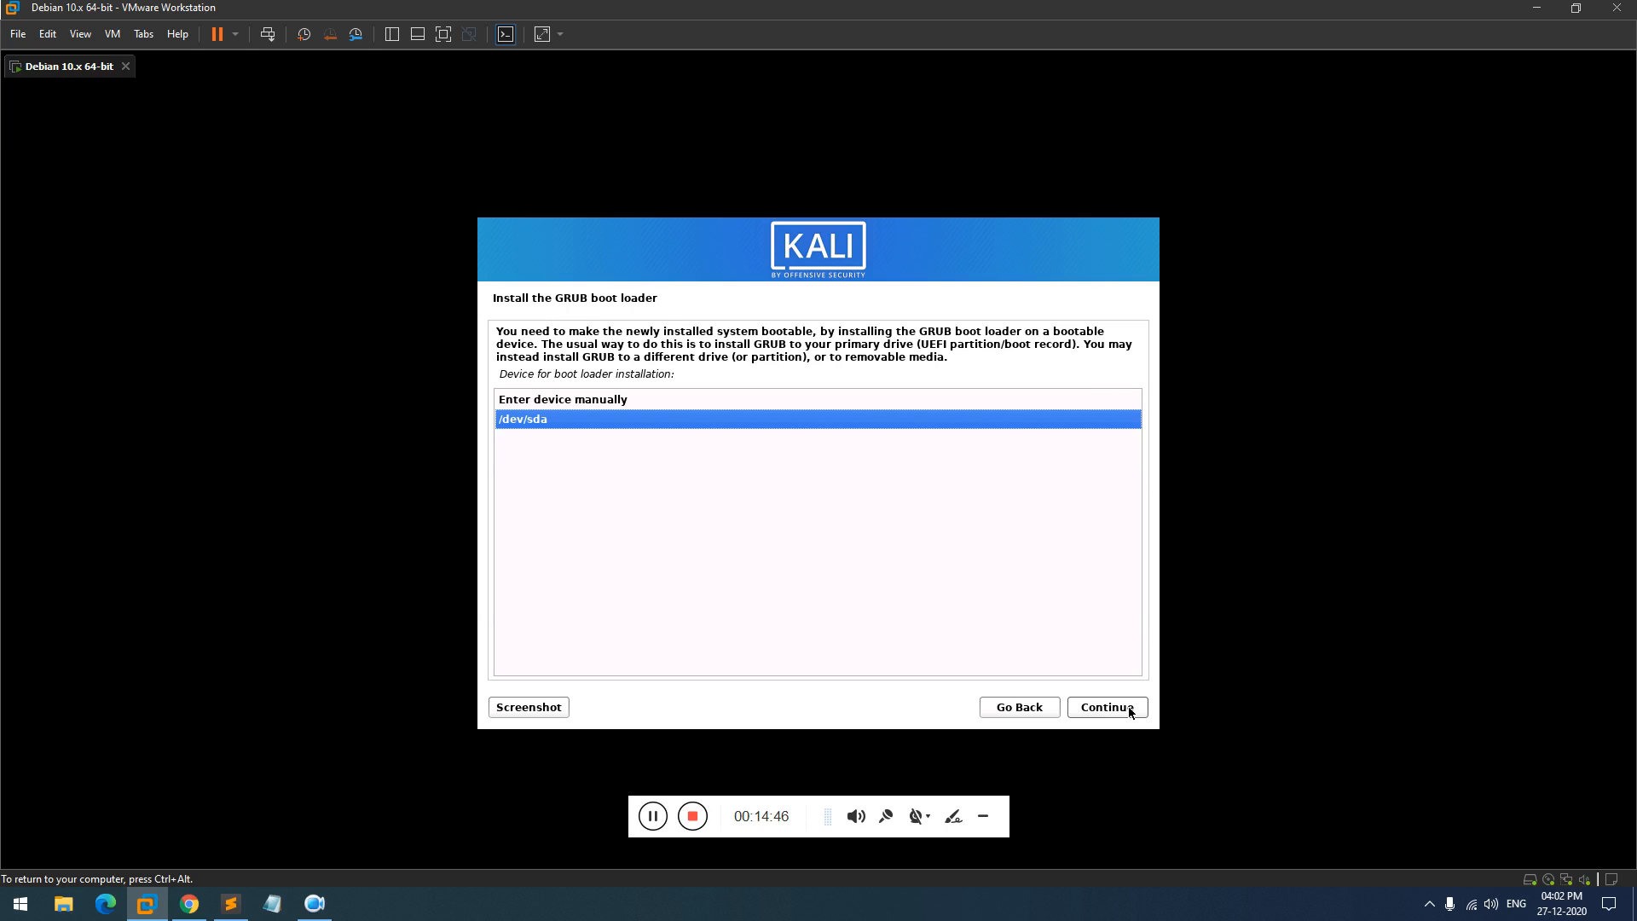
click(1131, 711)
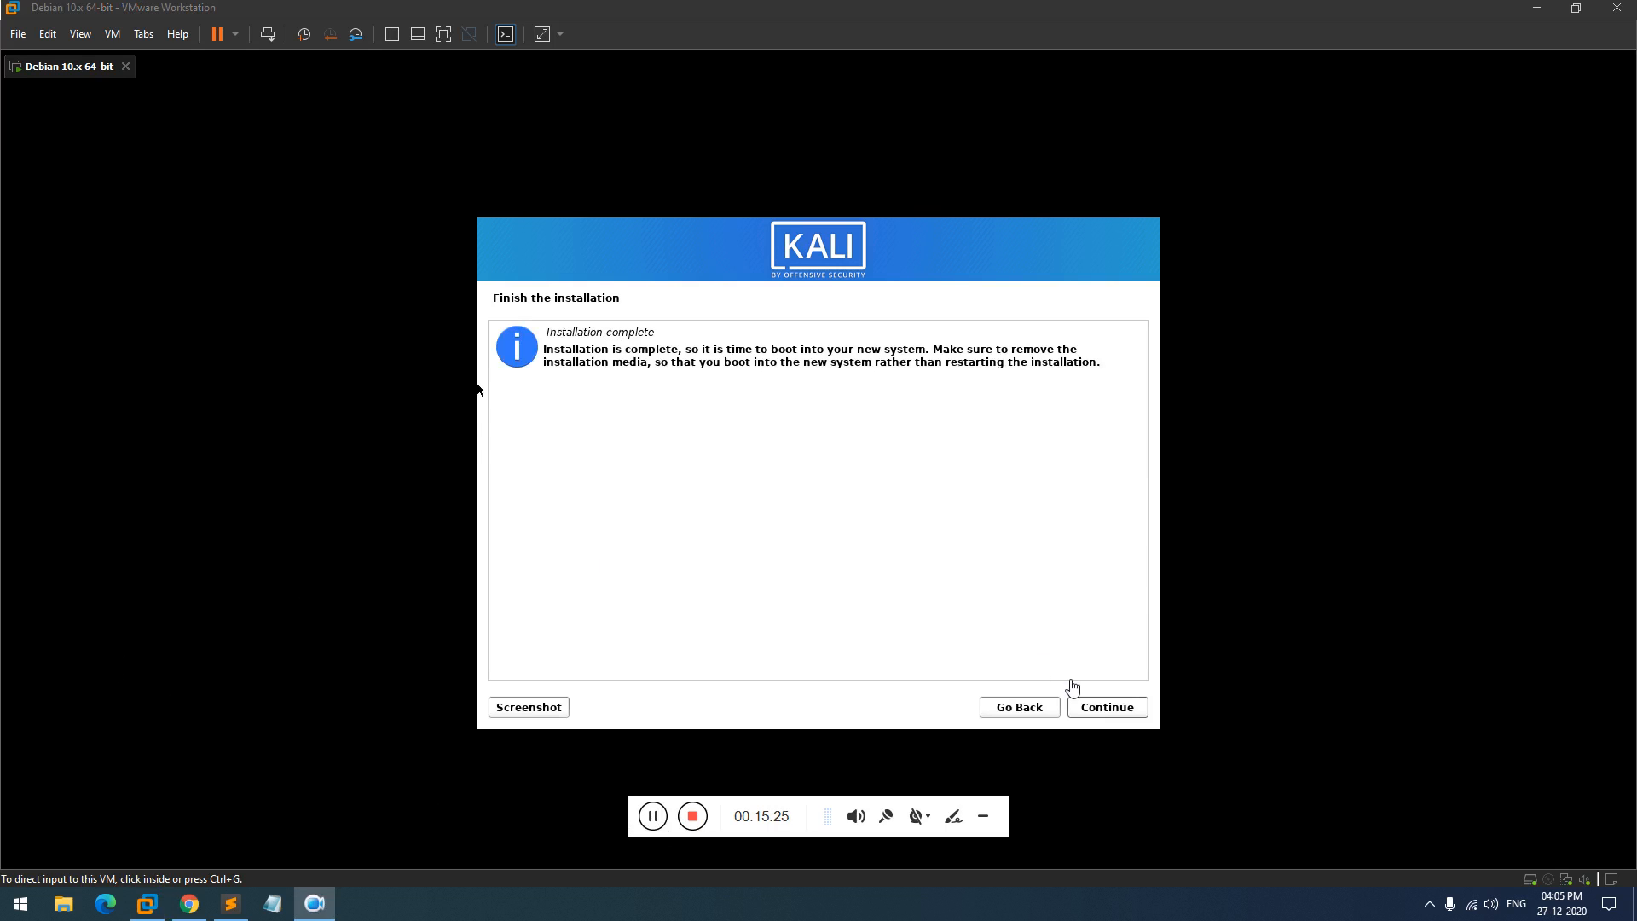
- Finish the installation, reboot to the login screen, select the user and type the password
click(983, 816)
click(1109, 706)
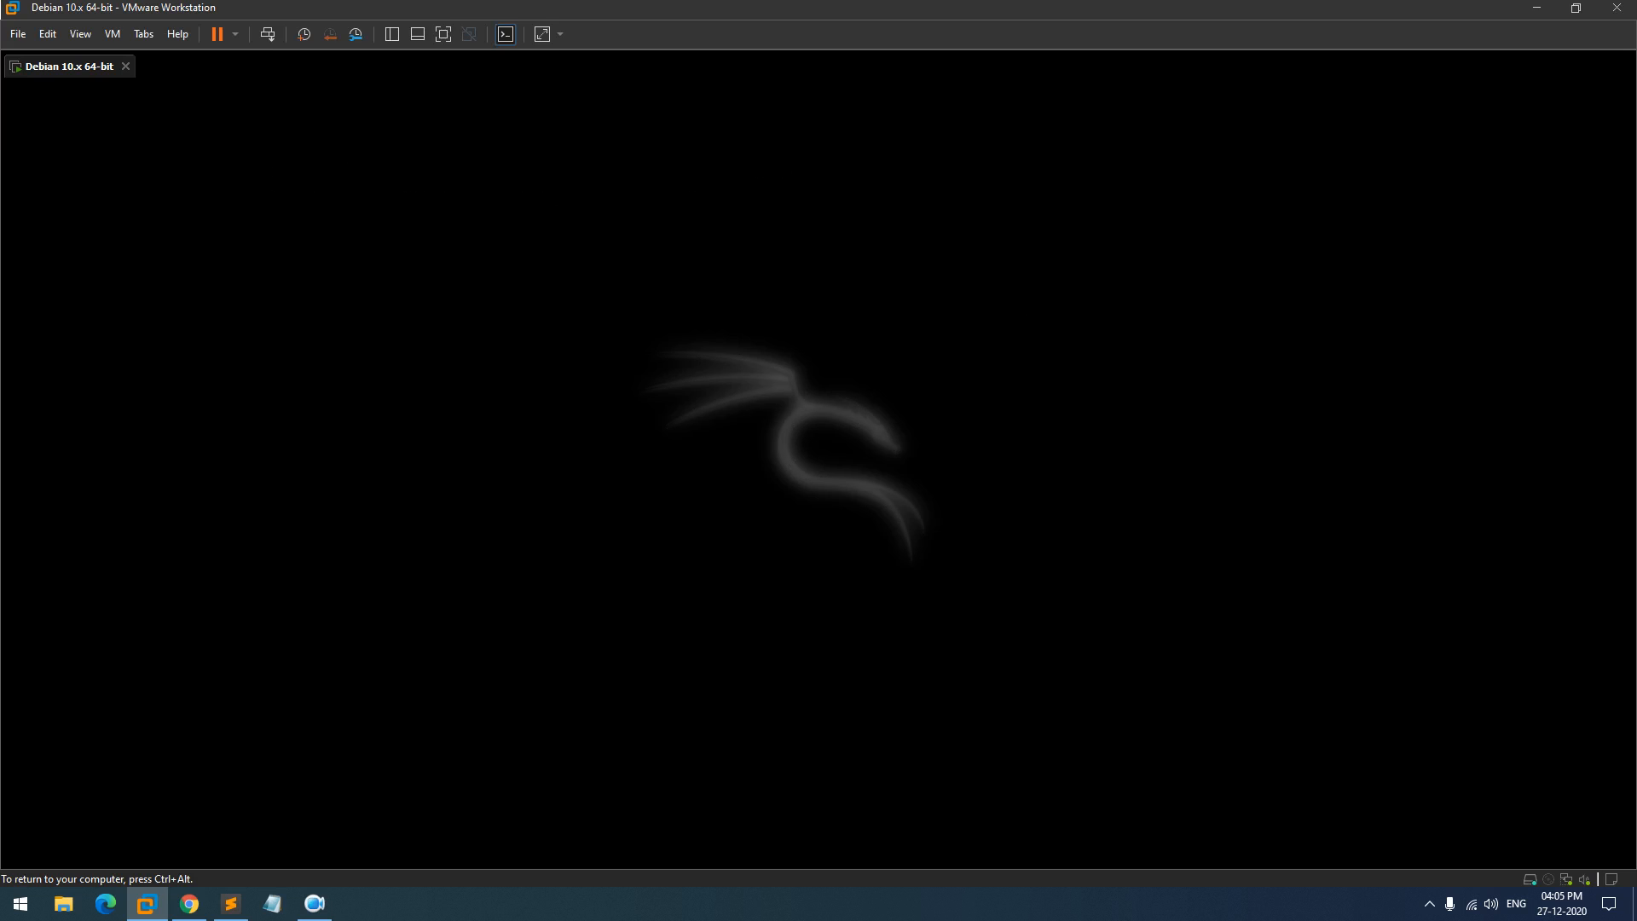
key(ctrl+alt)
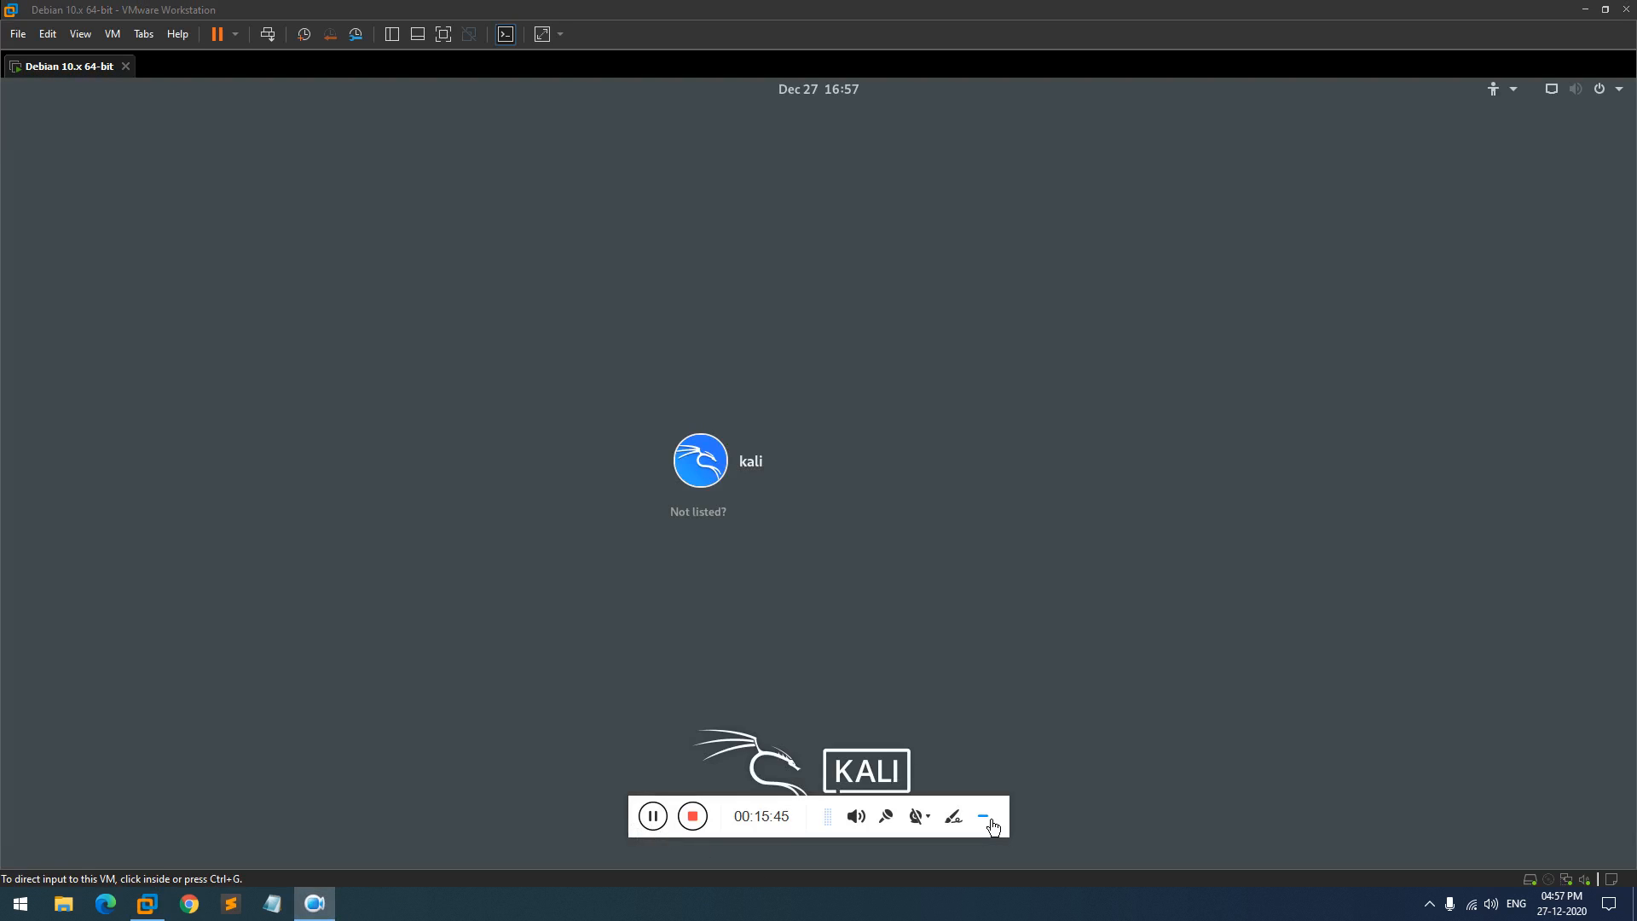
click(992, 826)
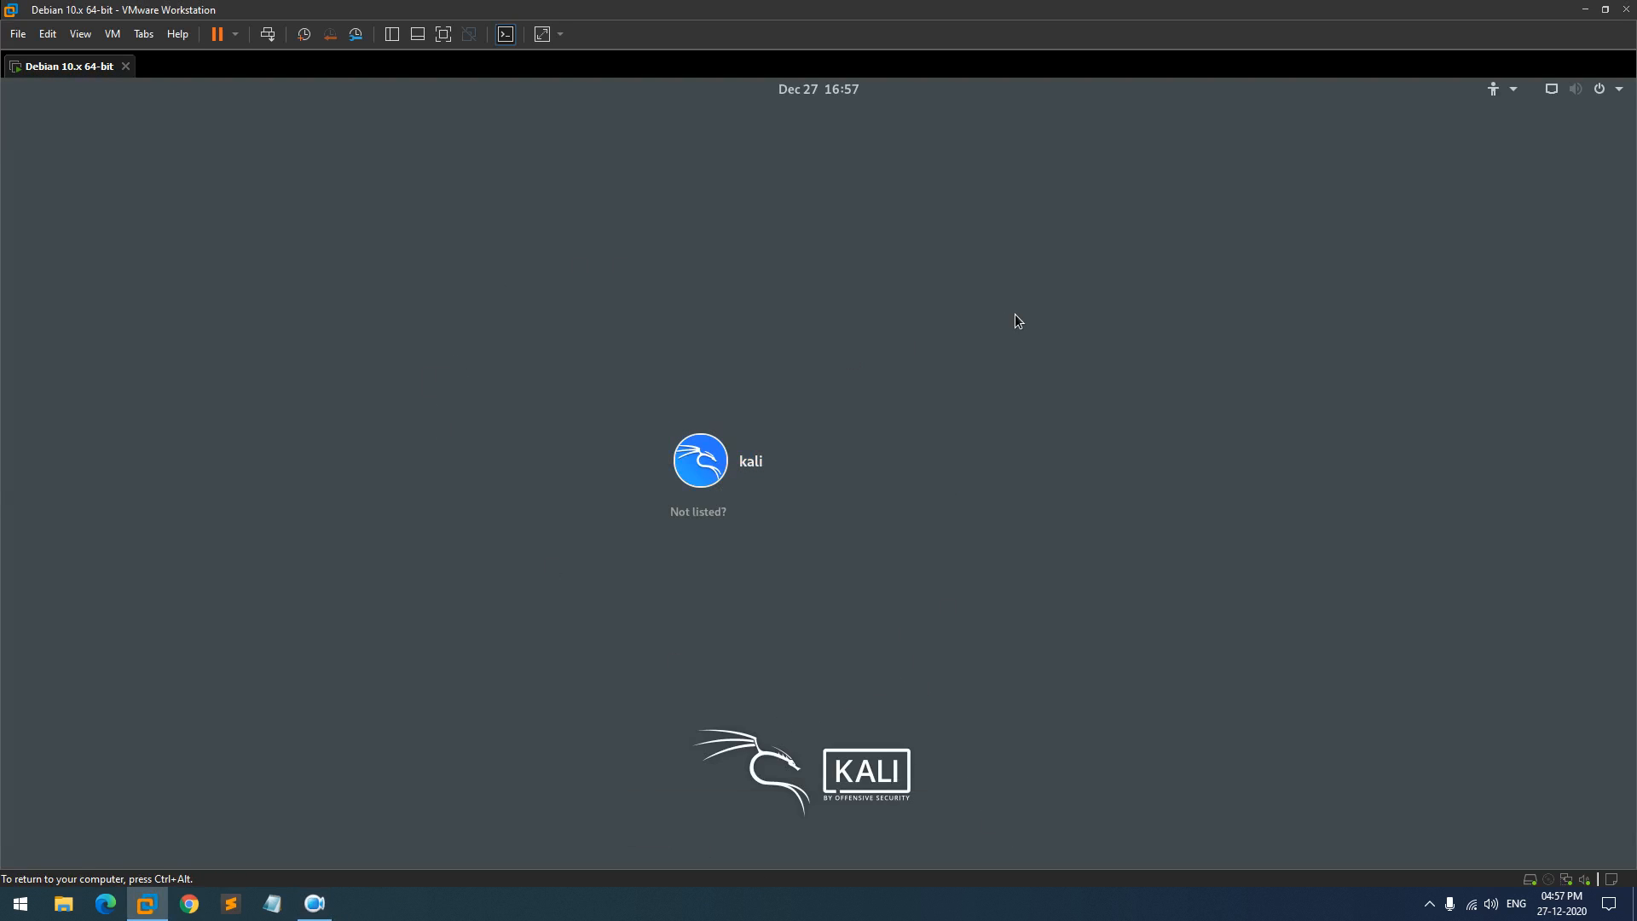
click(804, 467)
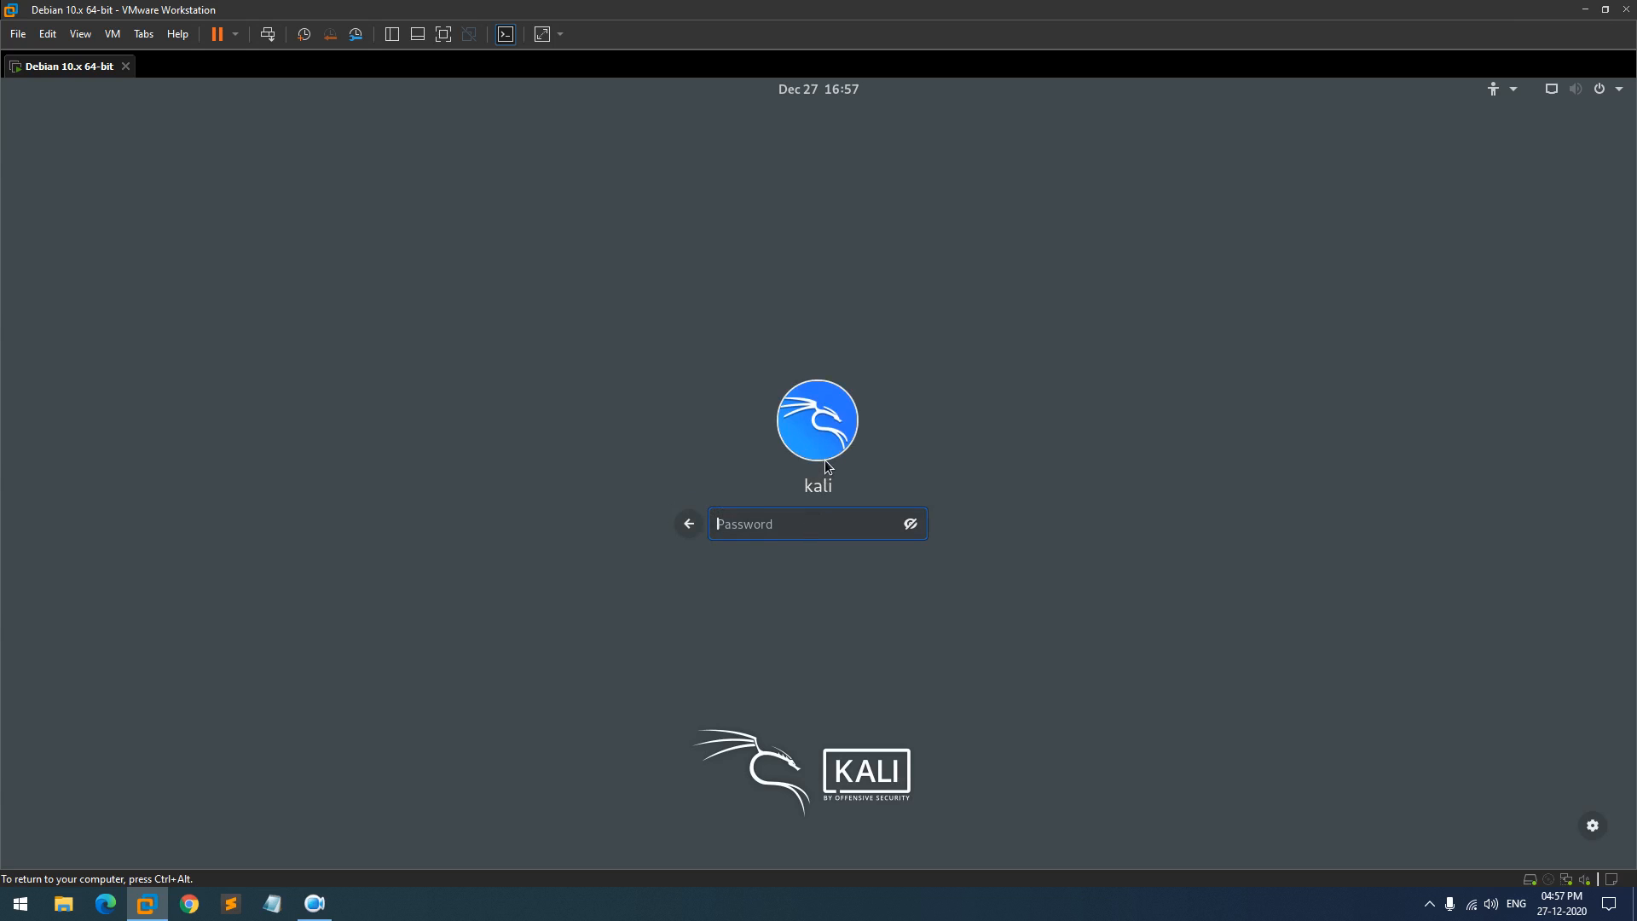
text(kali)
- Re-enter the kali user's password at the GNOME login and submit it to reach the desktop
key(Return)
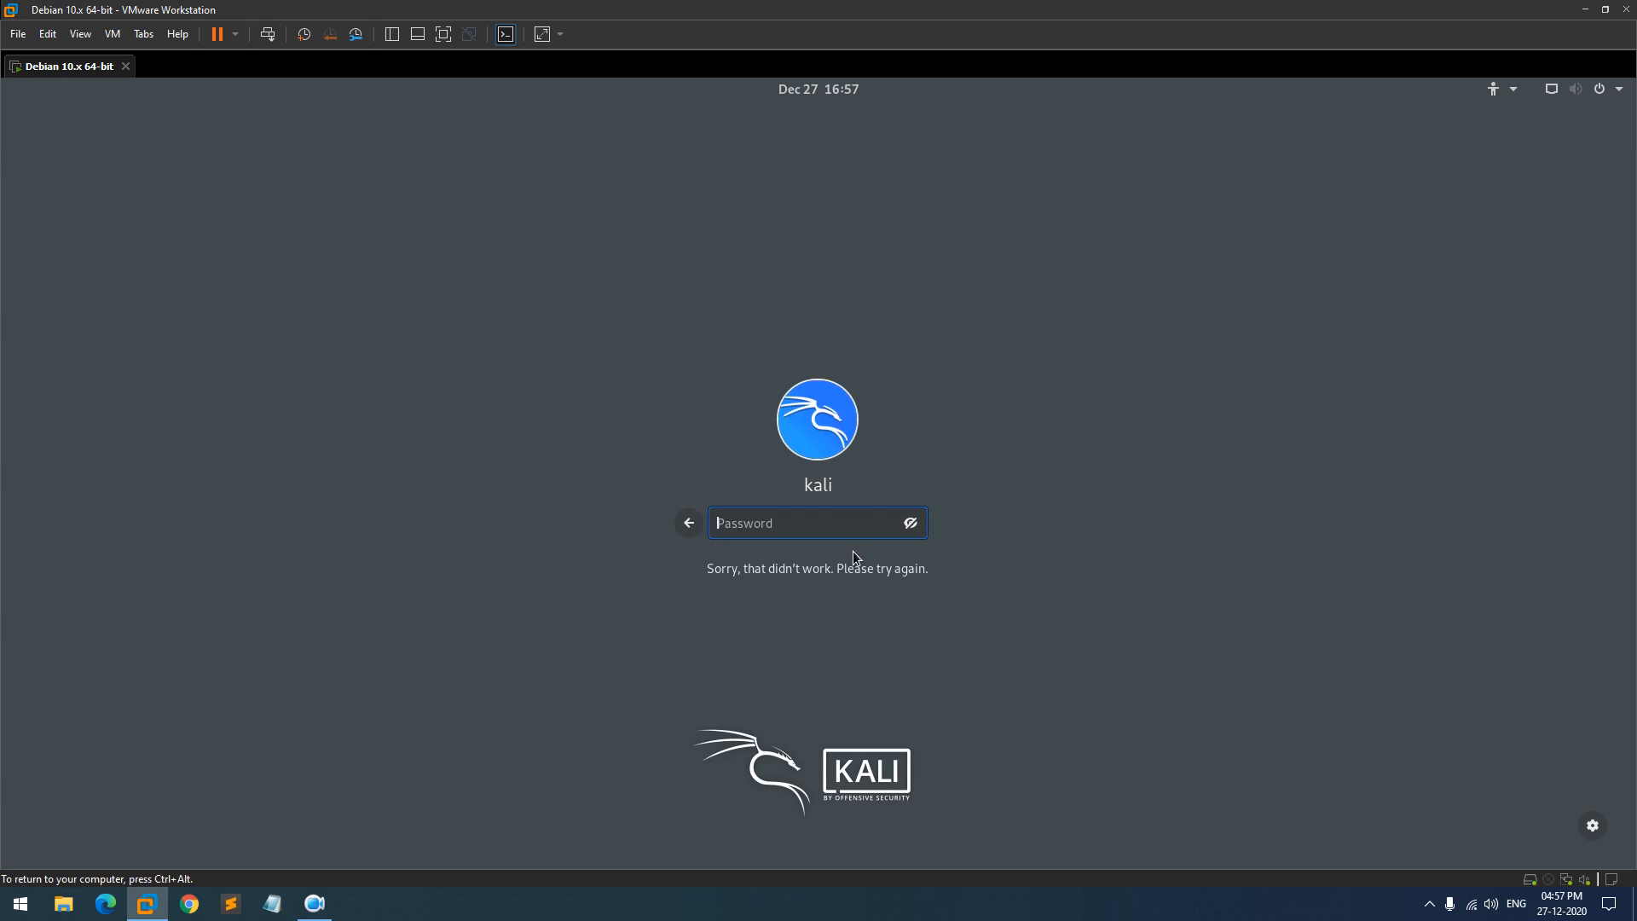
text(●●●●●)
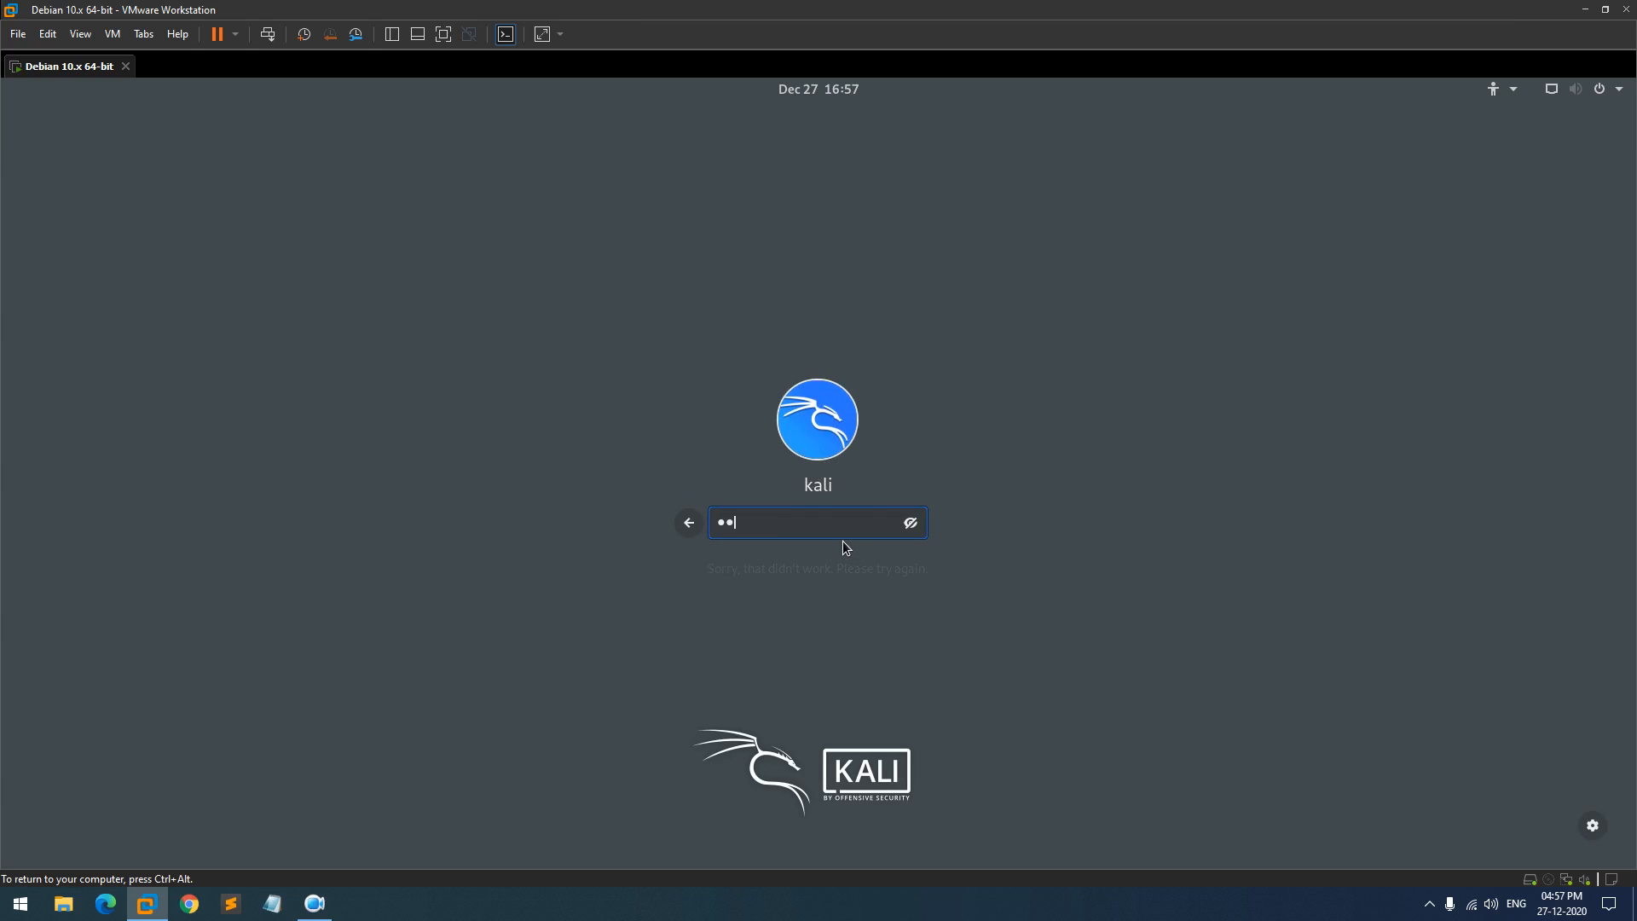
key(Return)
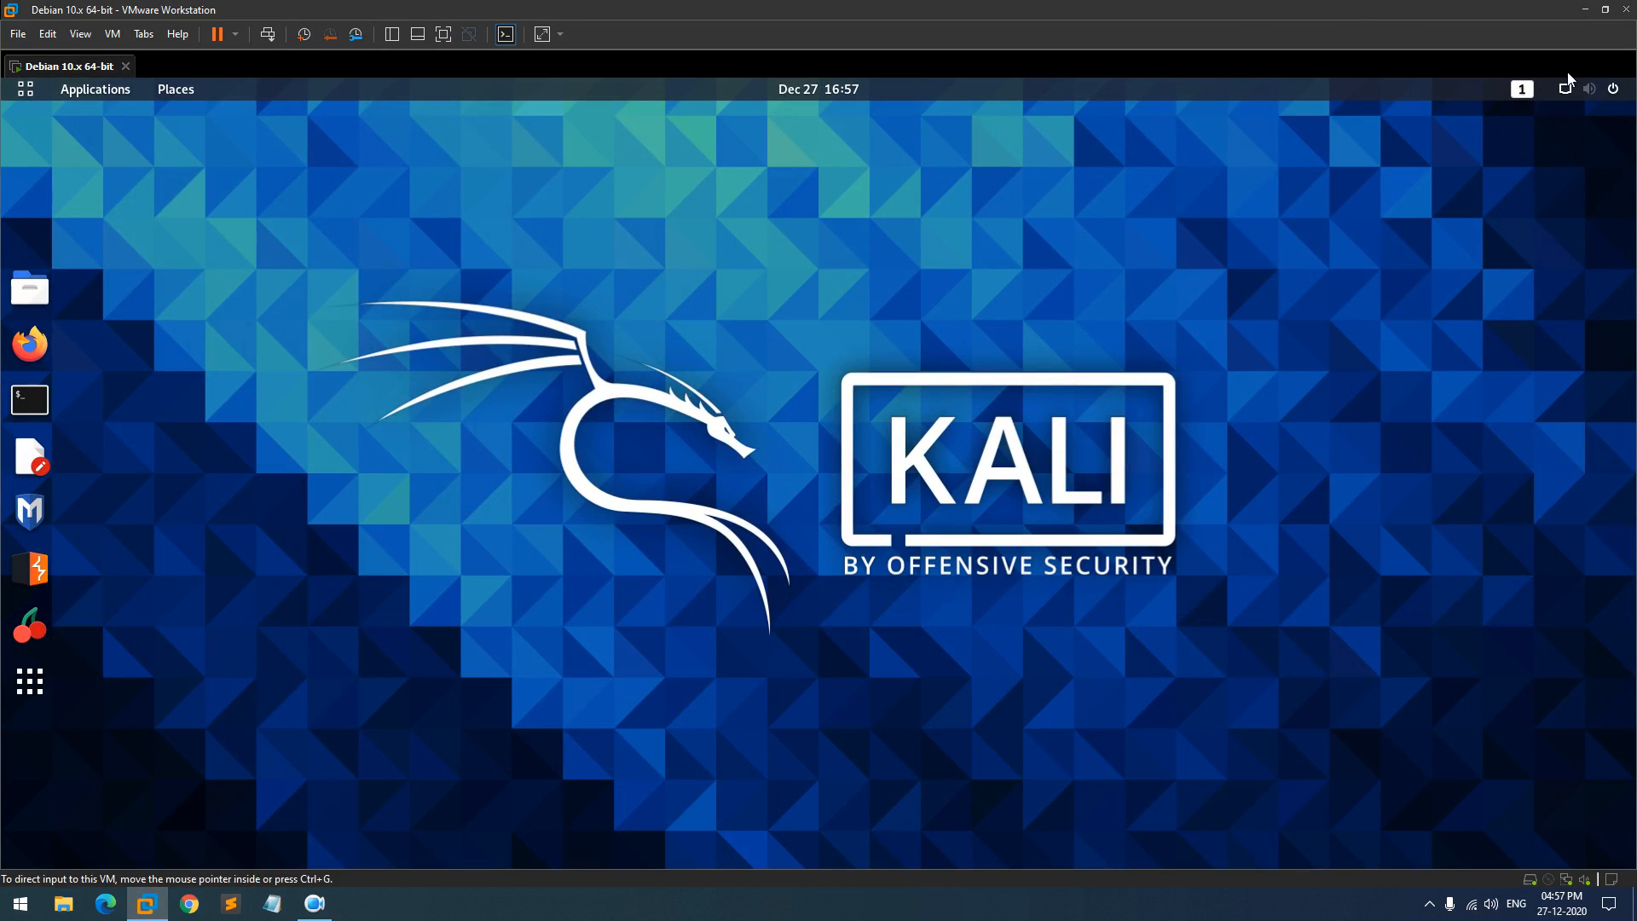
- In maximized GNOME Settings, set the dark Kali dragon wallpaper as the background
click(1611, 93)
click(1489, 290)
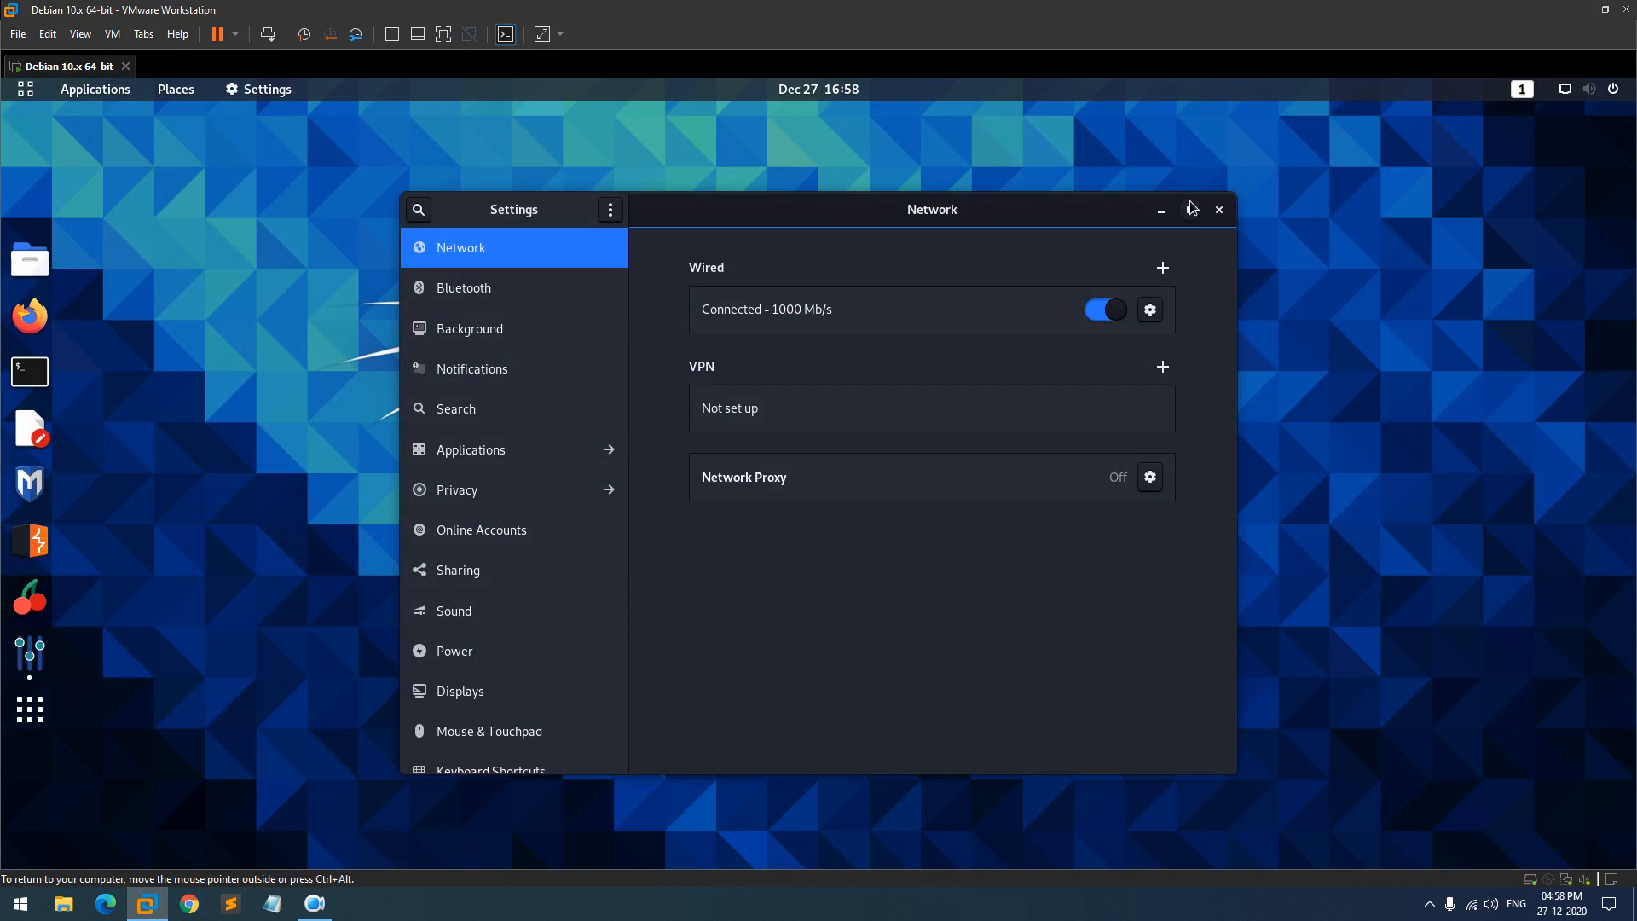
click(1193, 210)
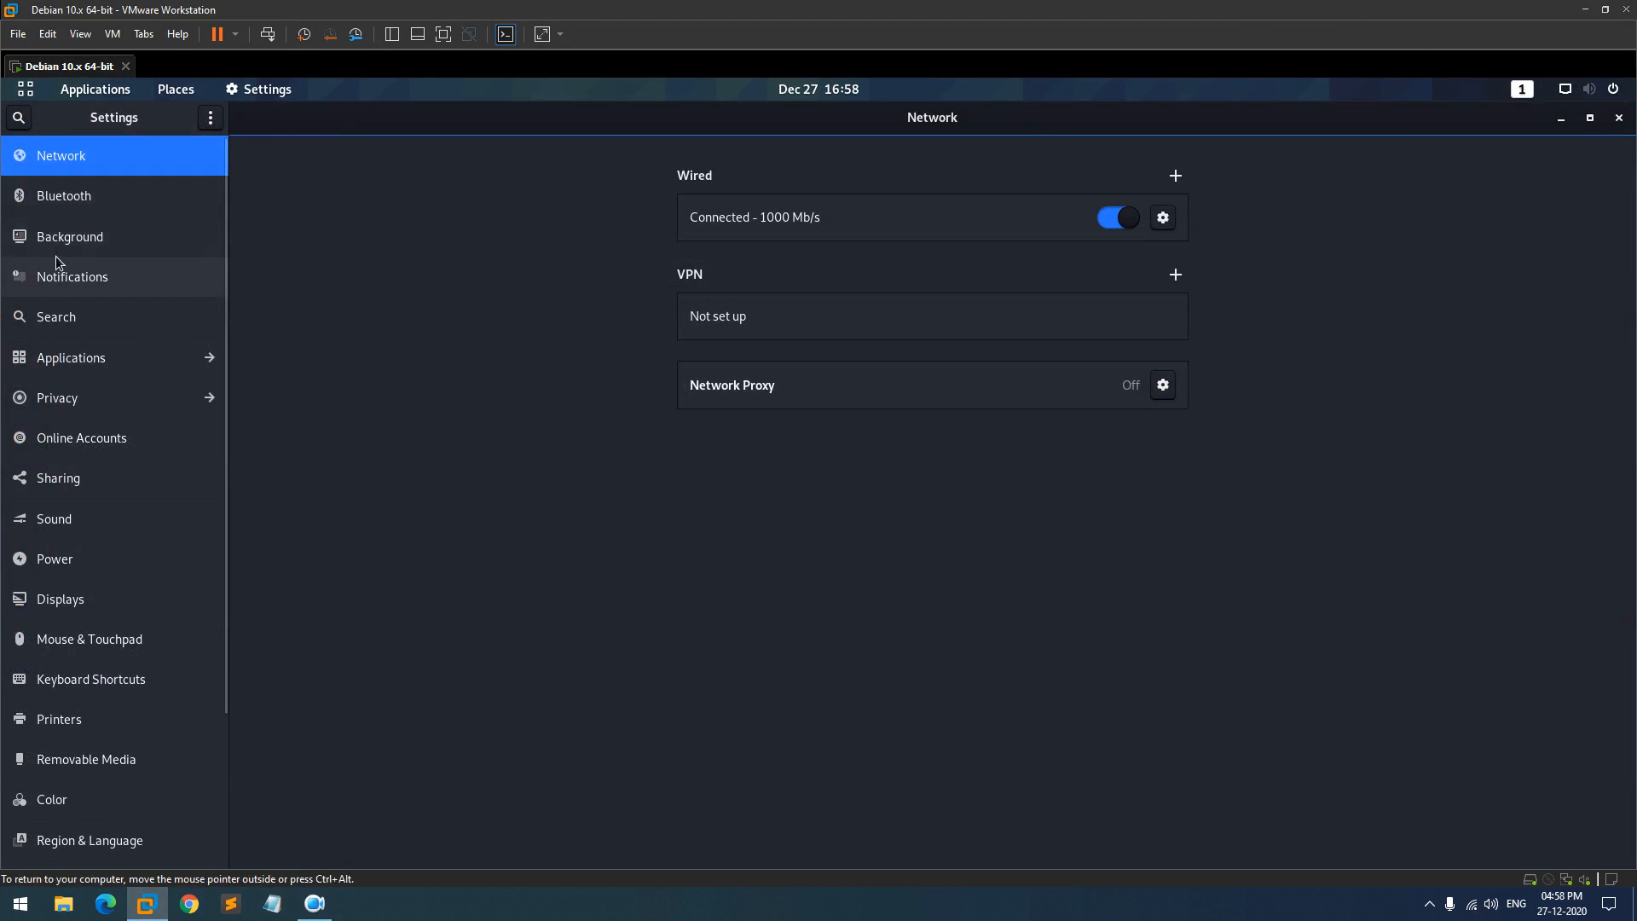
click(63, 248)
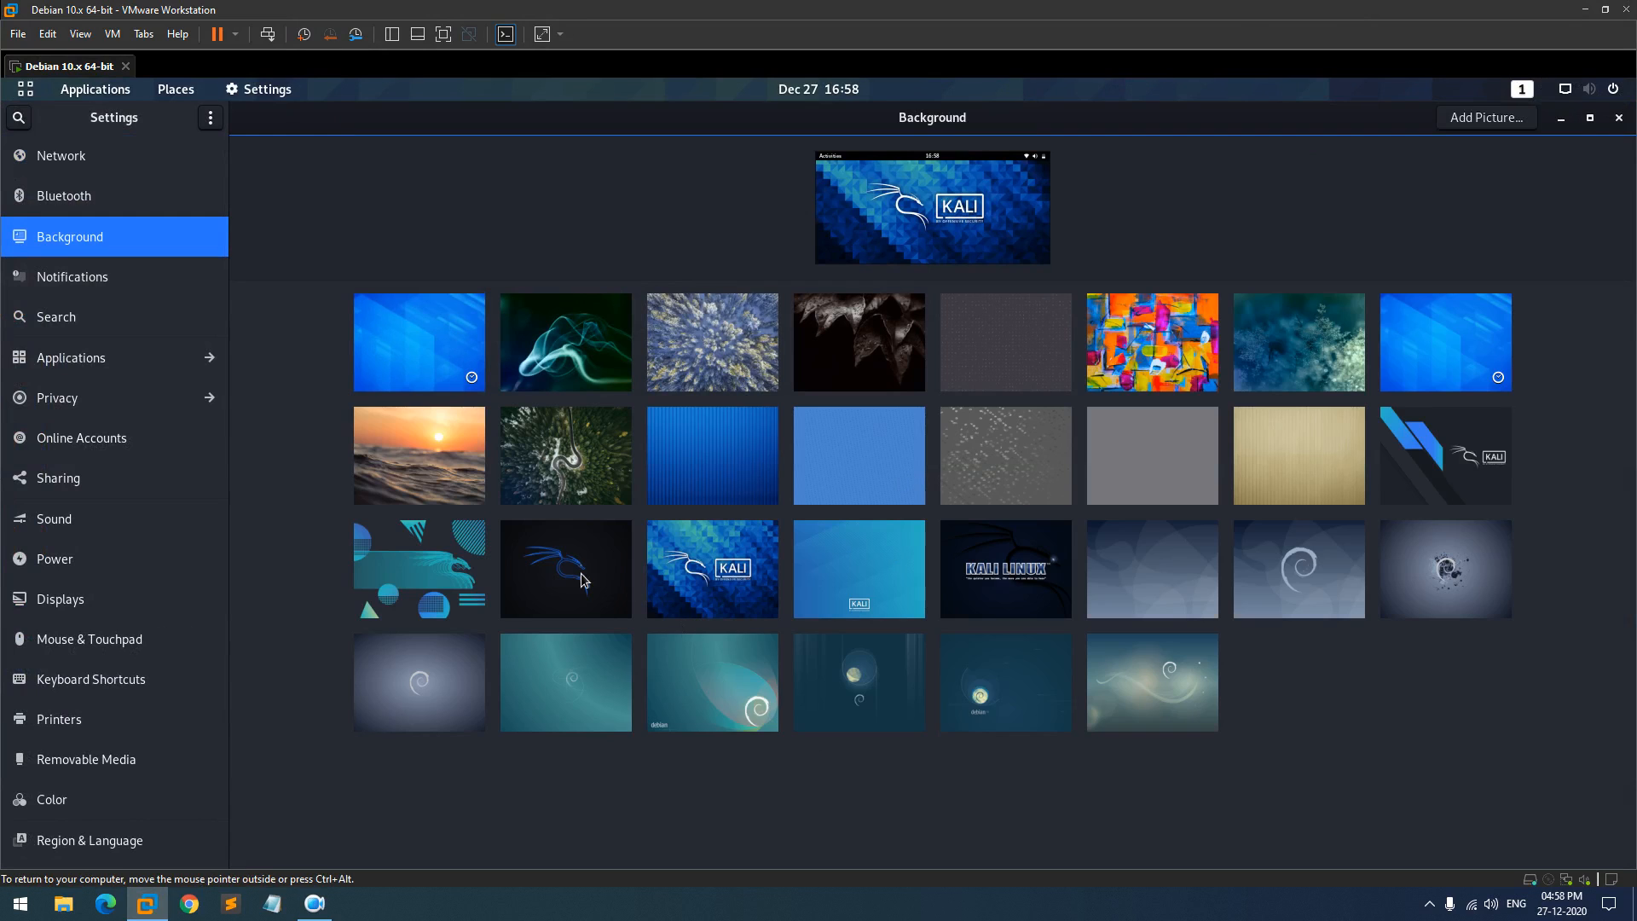
click(585, 580)
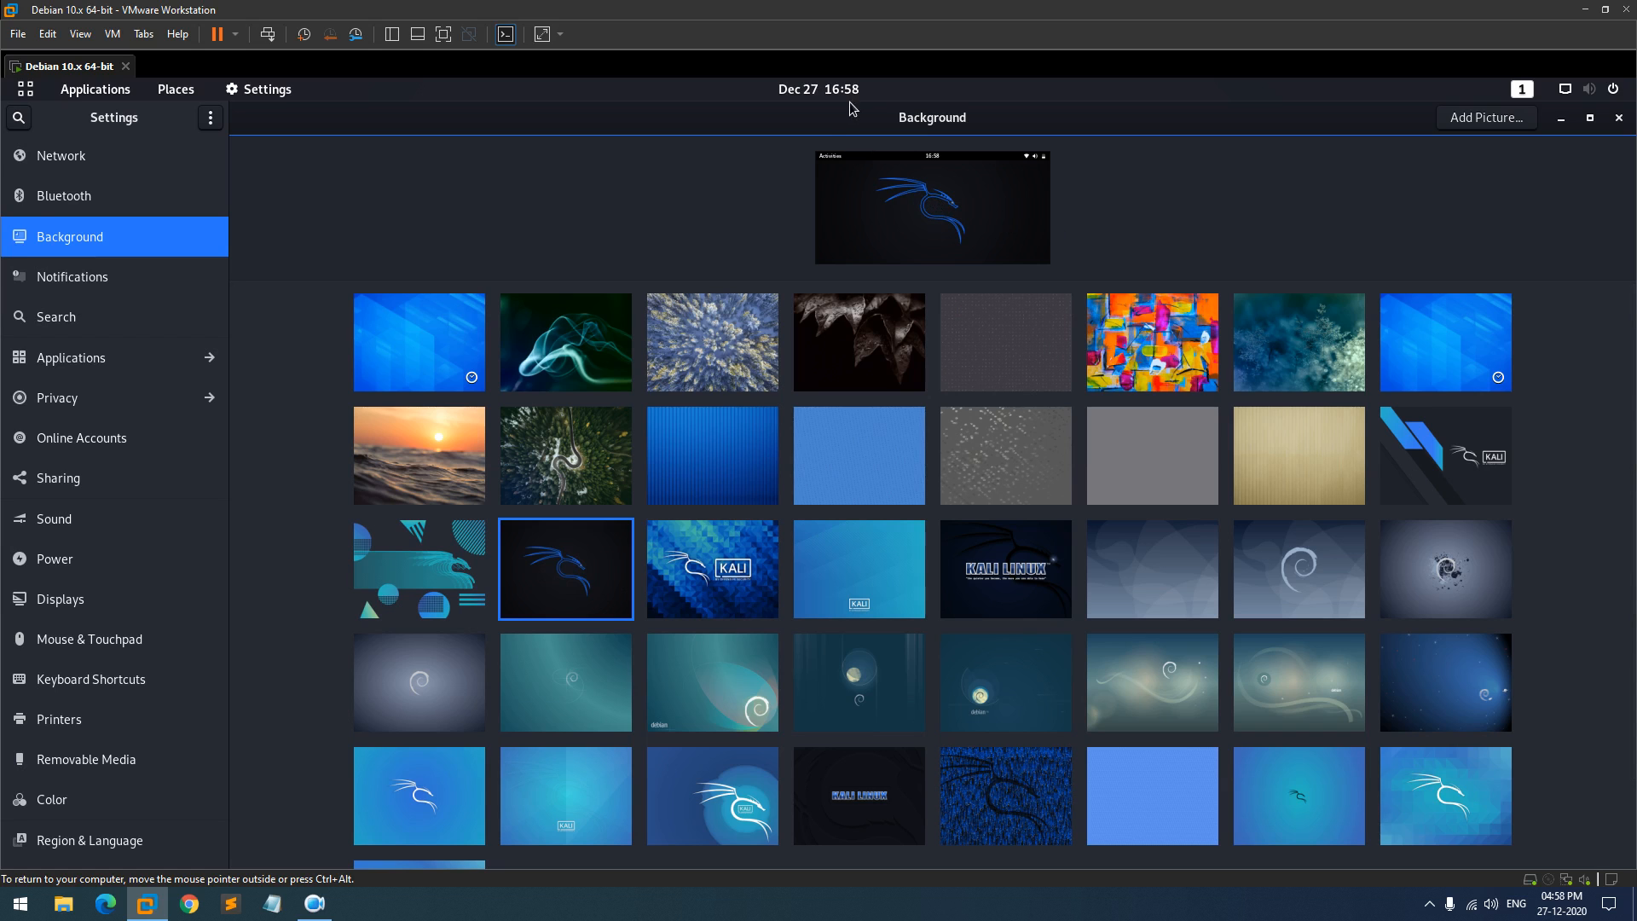
- Change the Date & Time format to AM / PM
scroll(183, 482, down, 3)
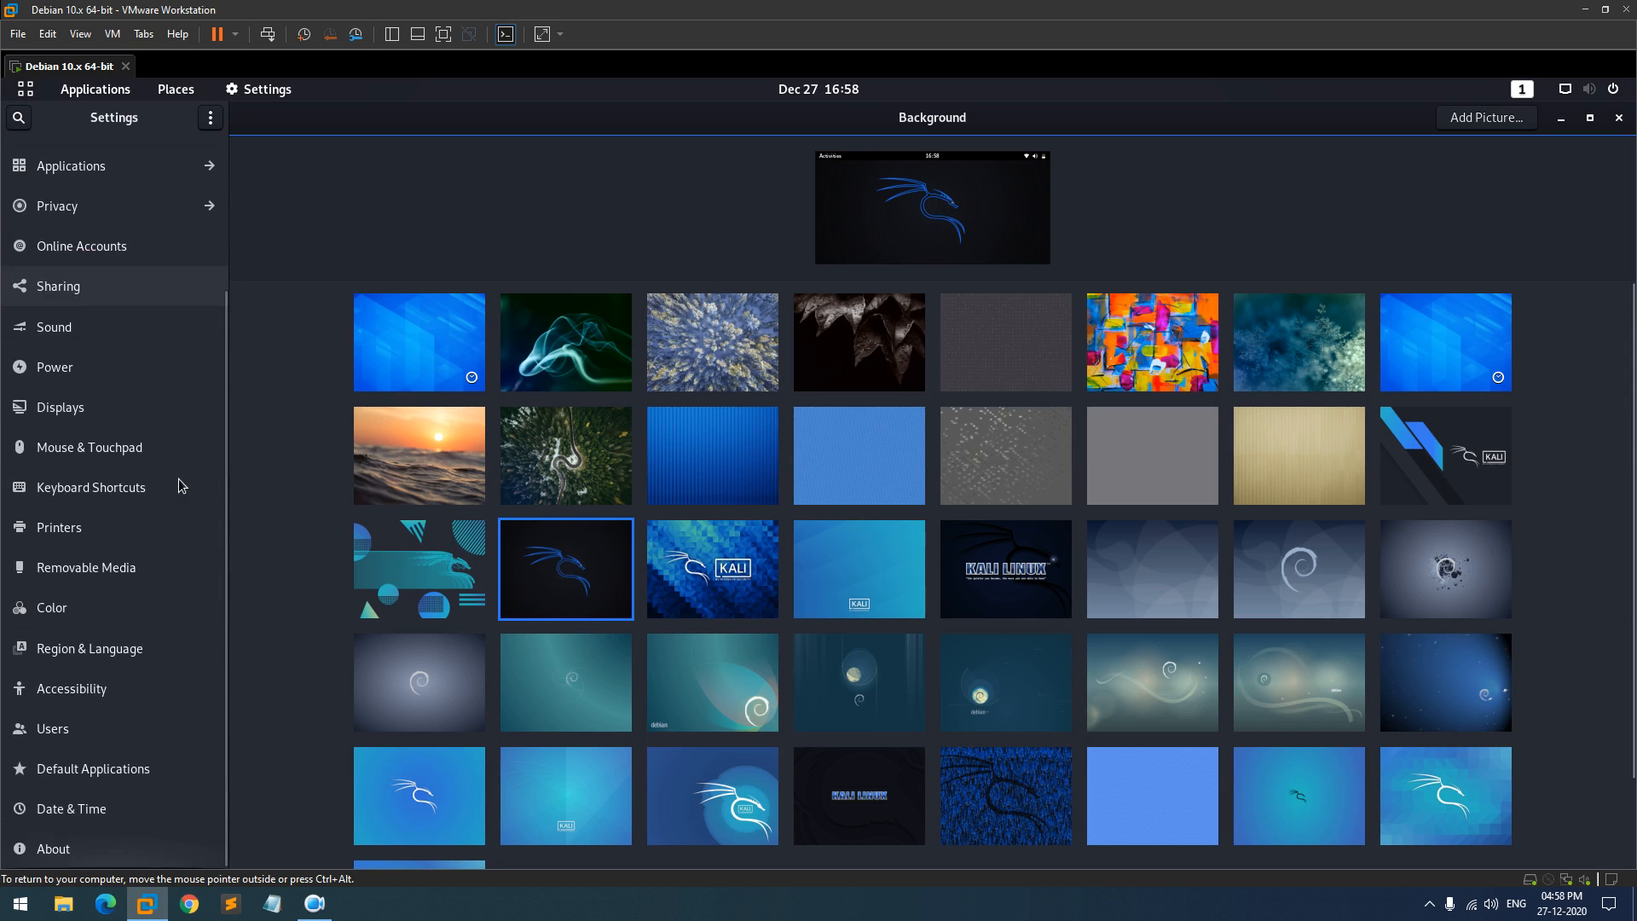
click(49, 820)
click(1168, 391)
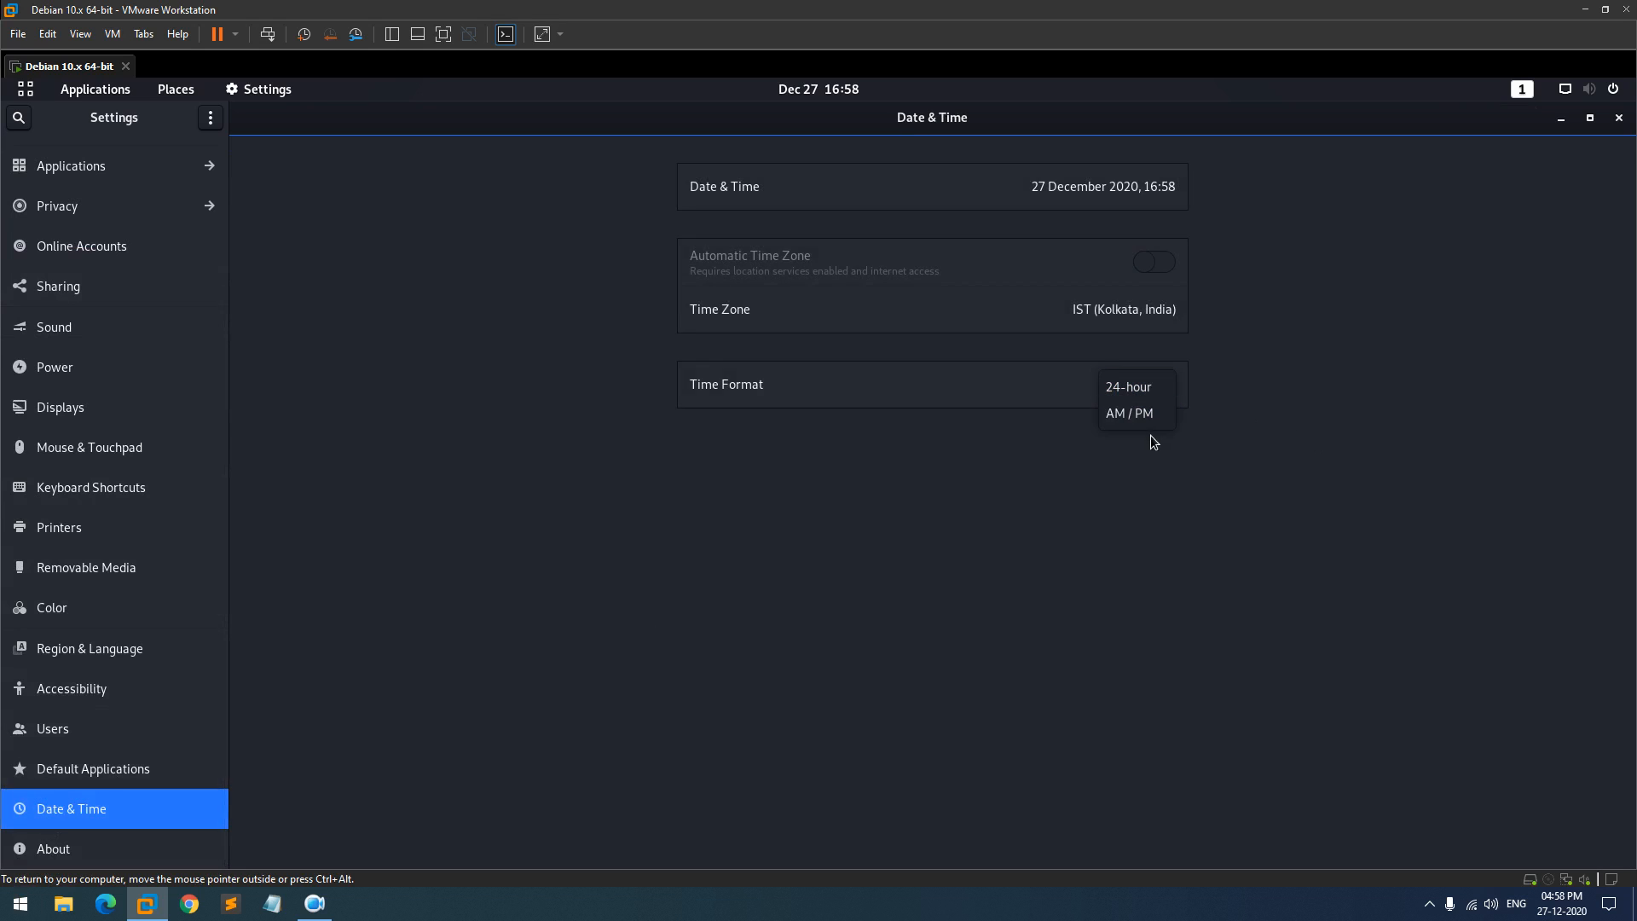
click(1131, 412)
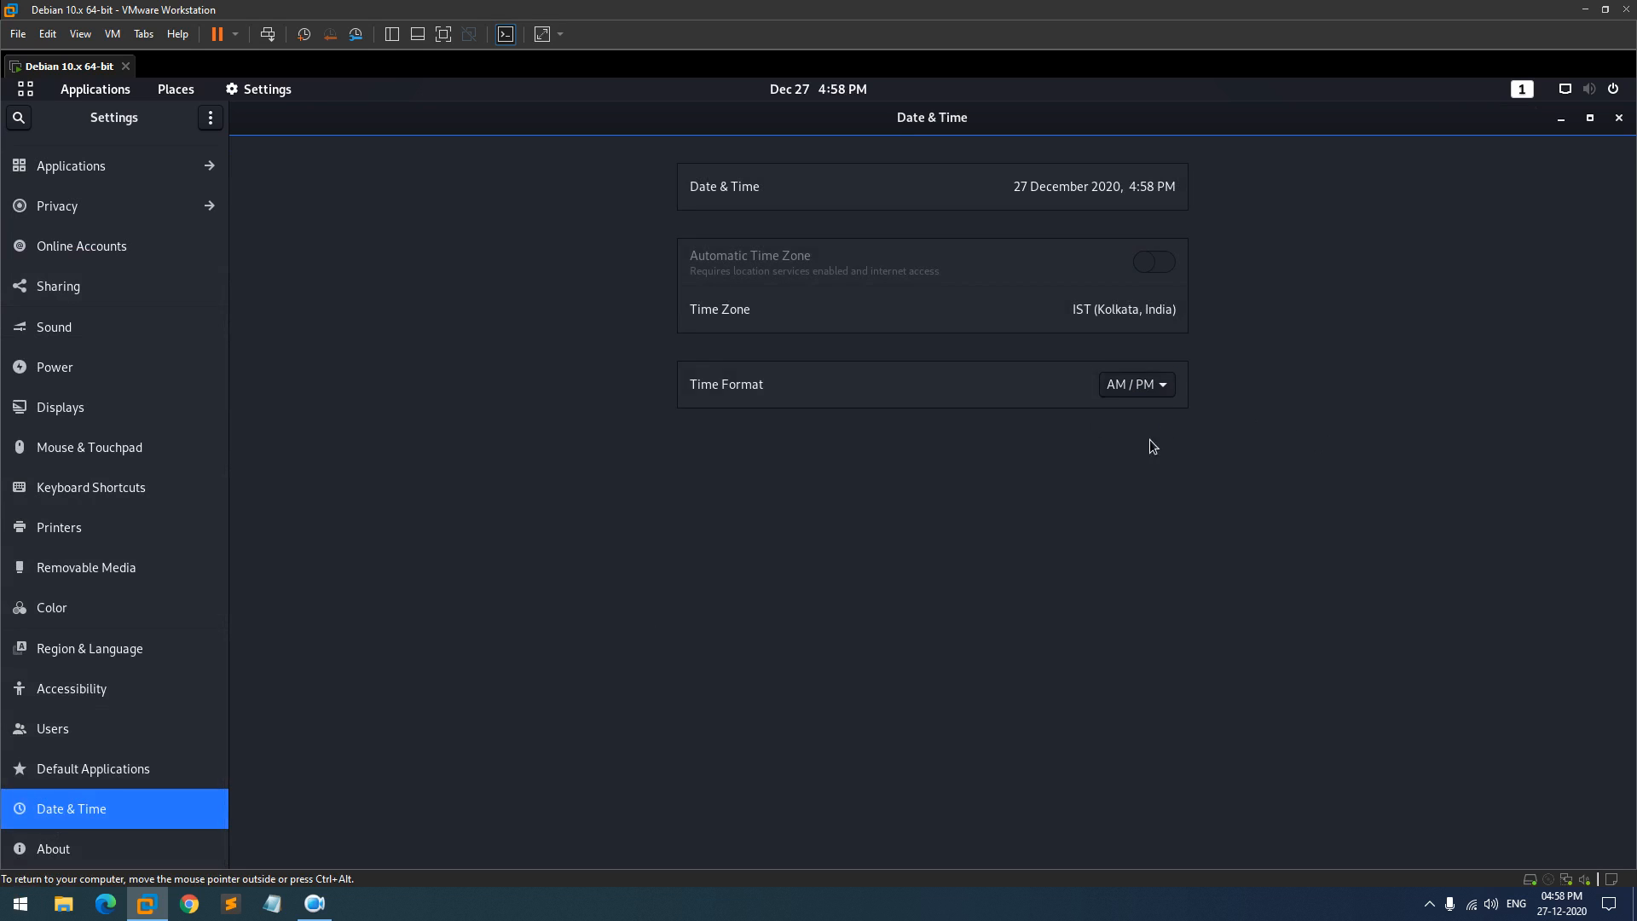
- In Dash to Dock settings, turn off intelligent autohide and shrink dock icons from 48 to 32 px
click(1618, 118)
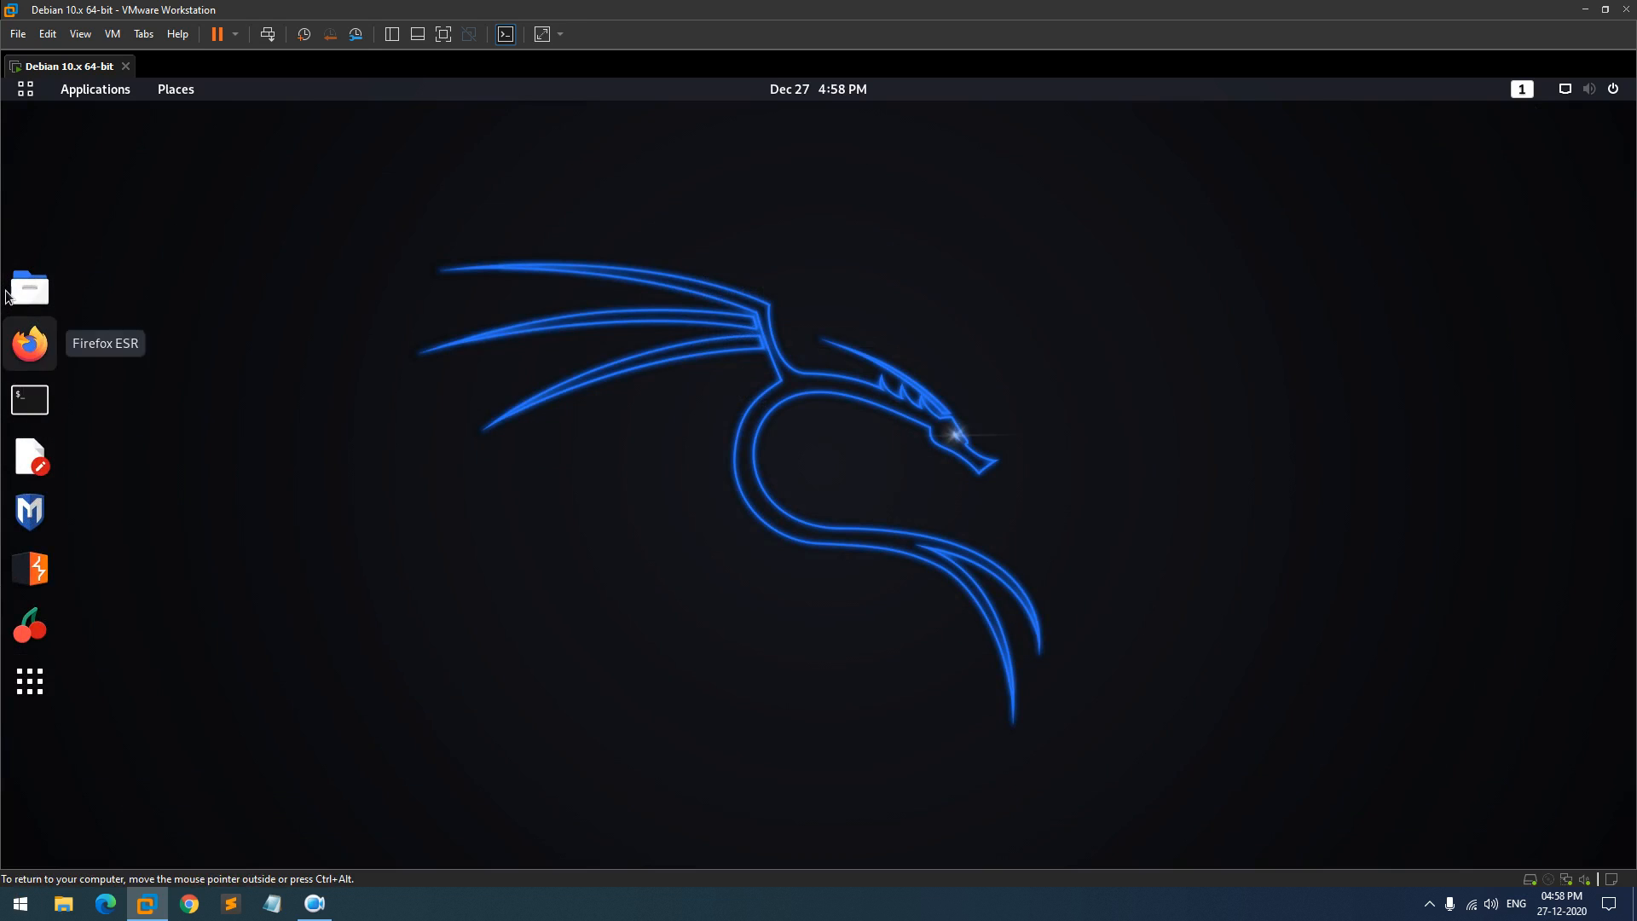
right_click(30, 681)
click(171, 692)
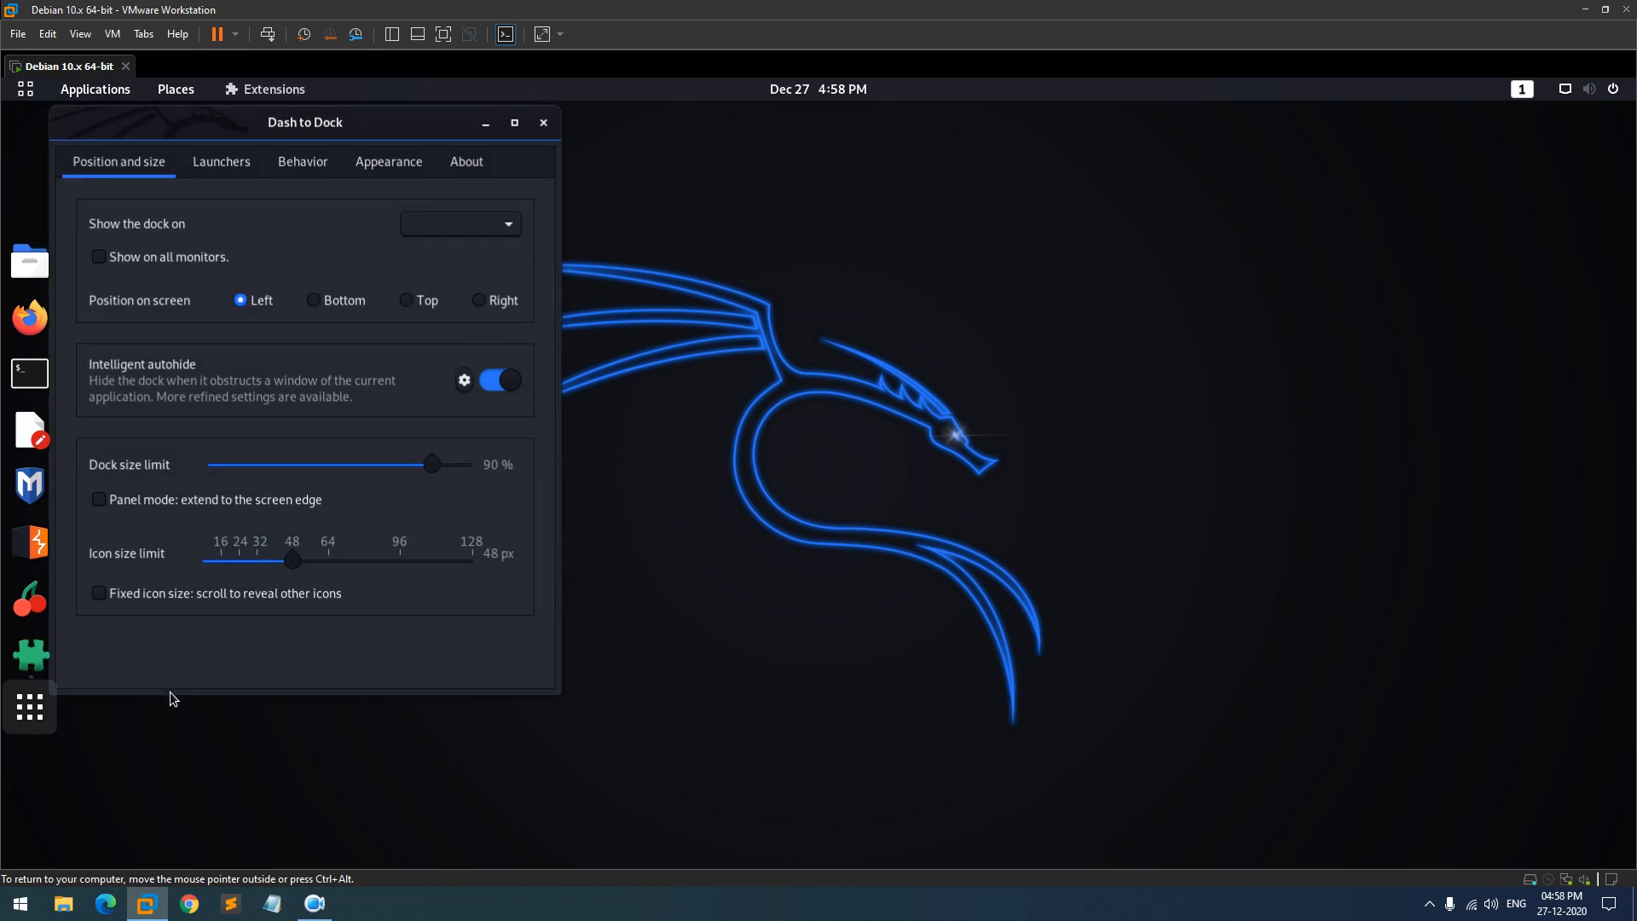
drag(344, 128, 1349, 250)
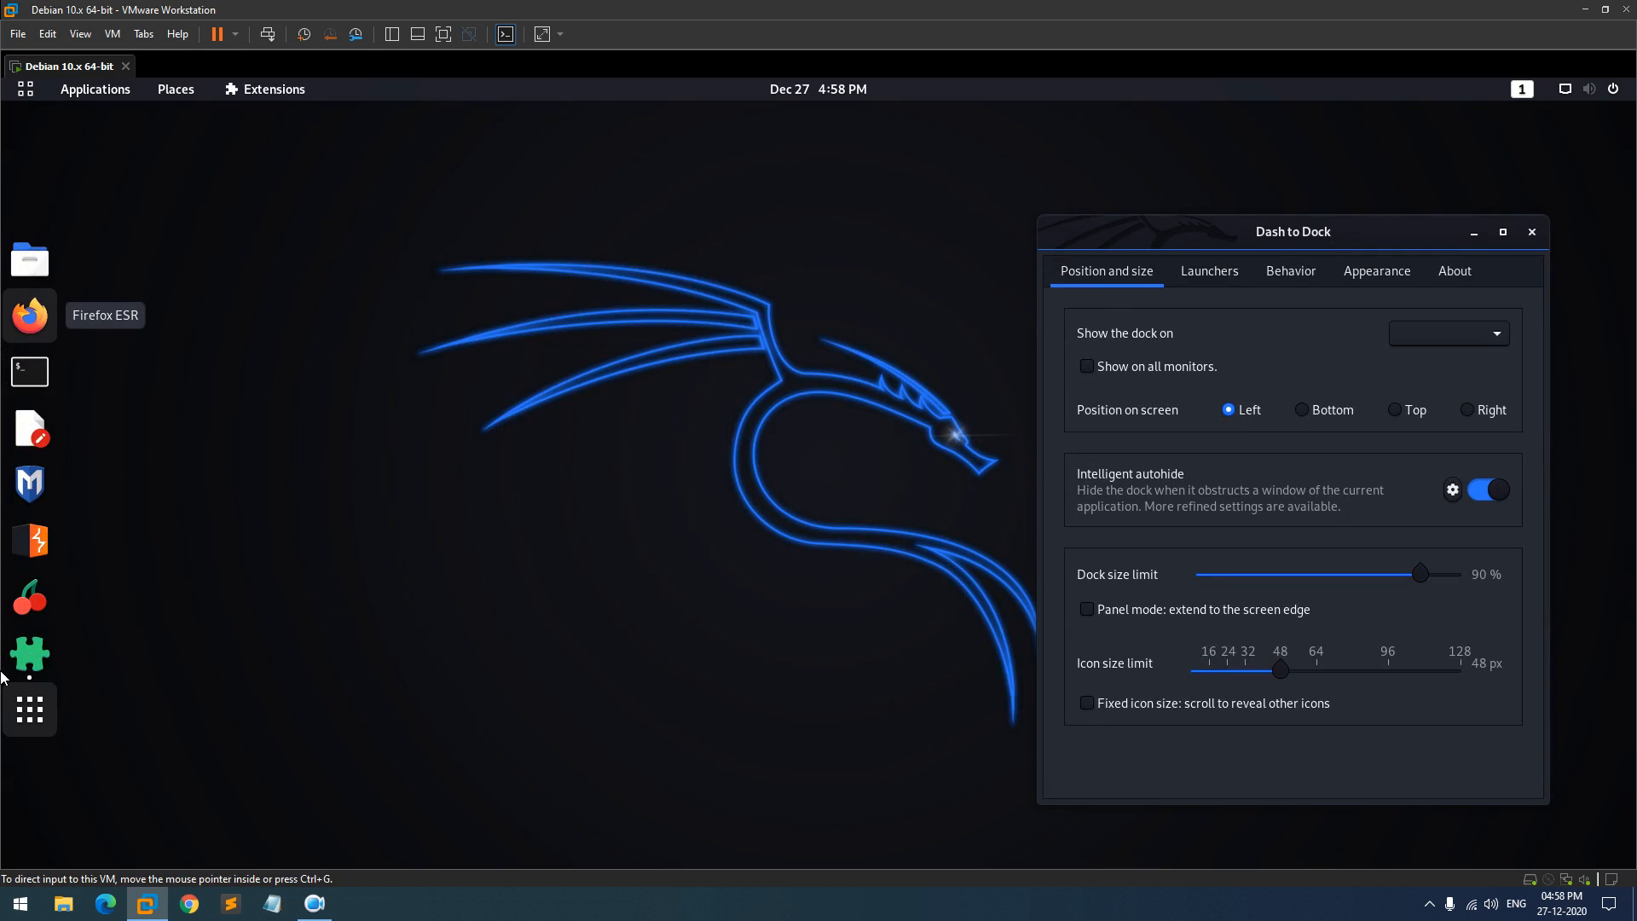
click(1488, 489)
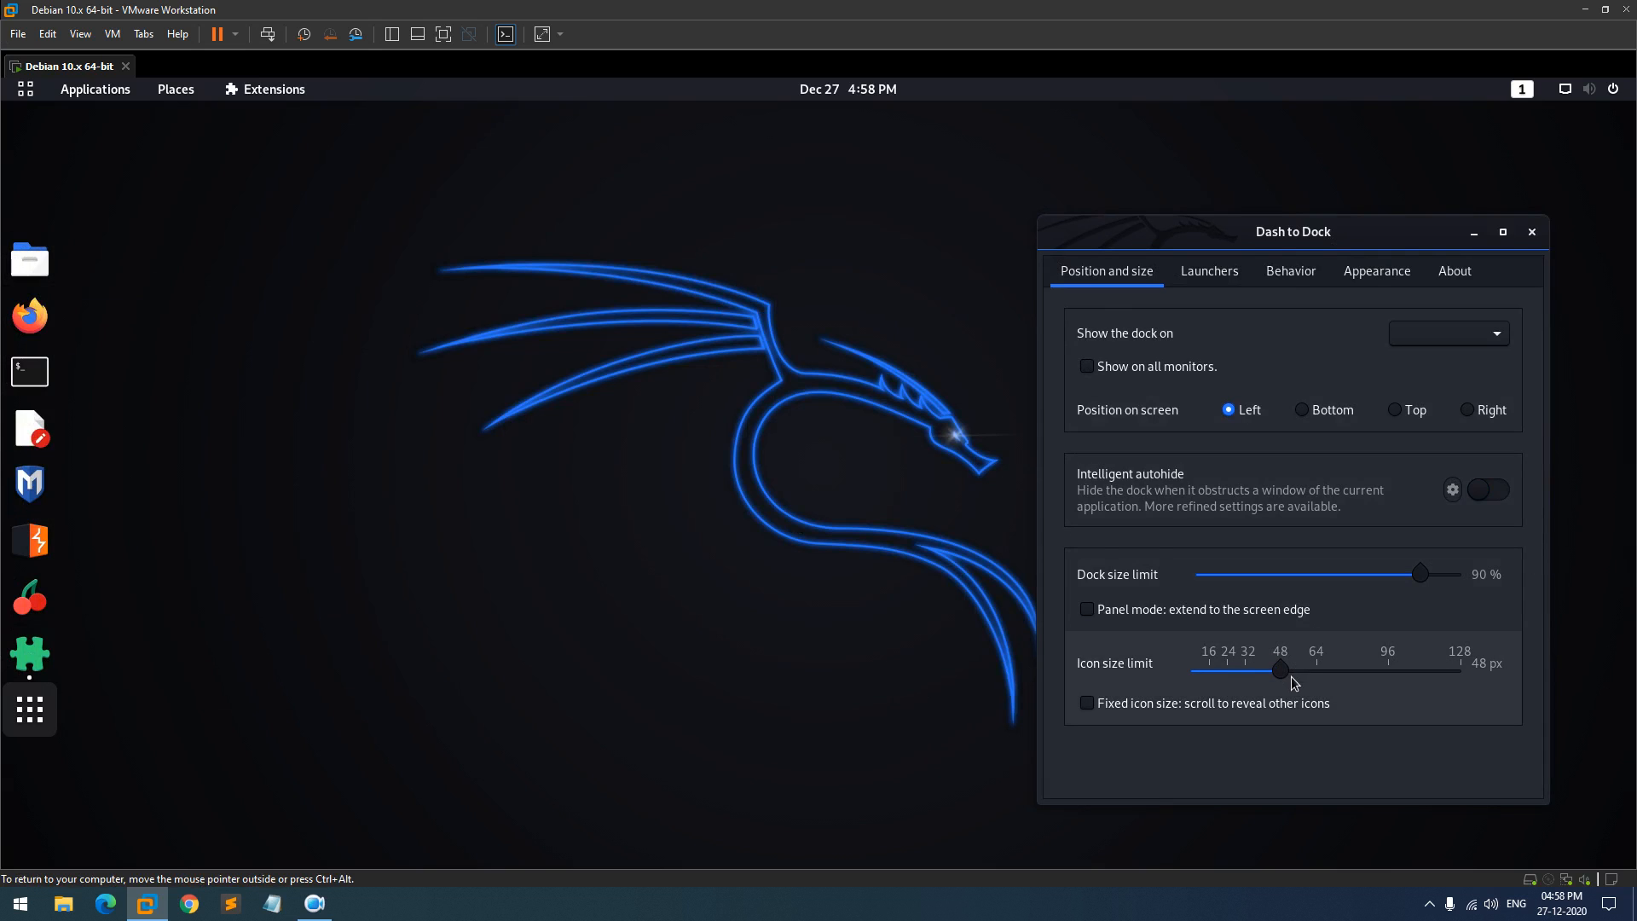
drag(1288, 676, 1255, 675)
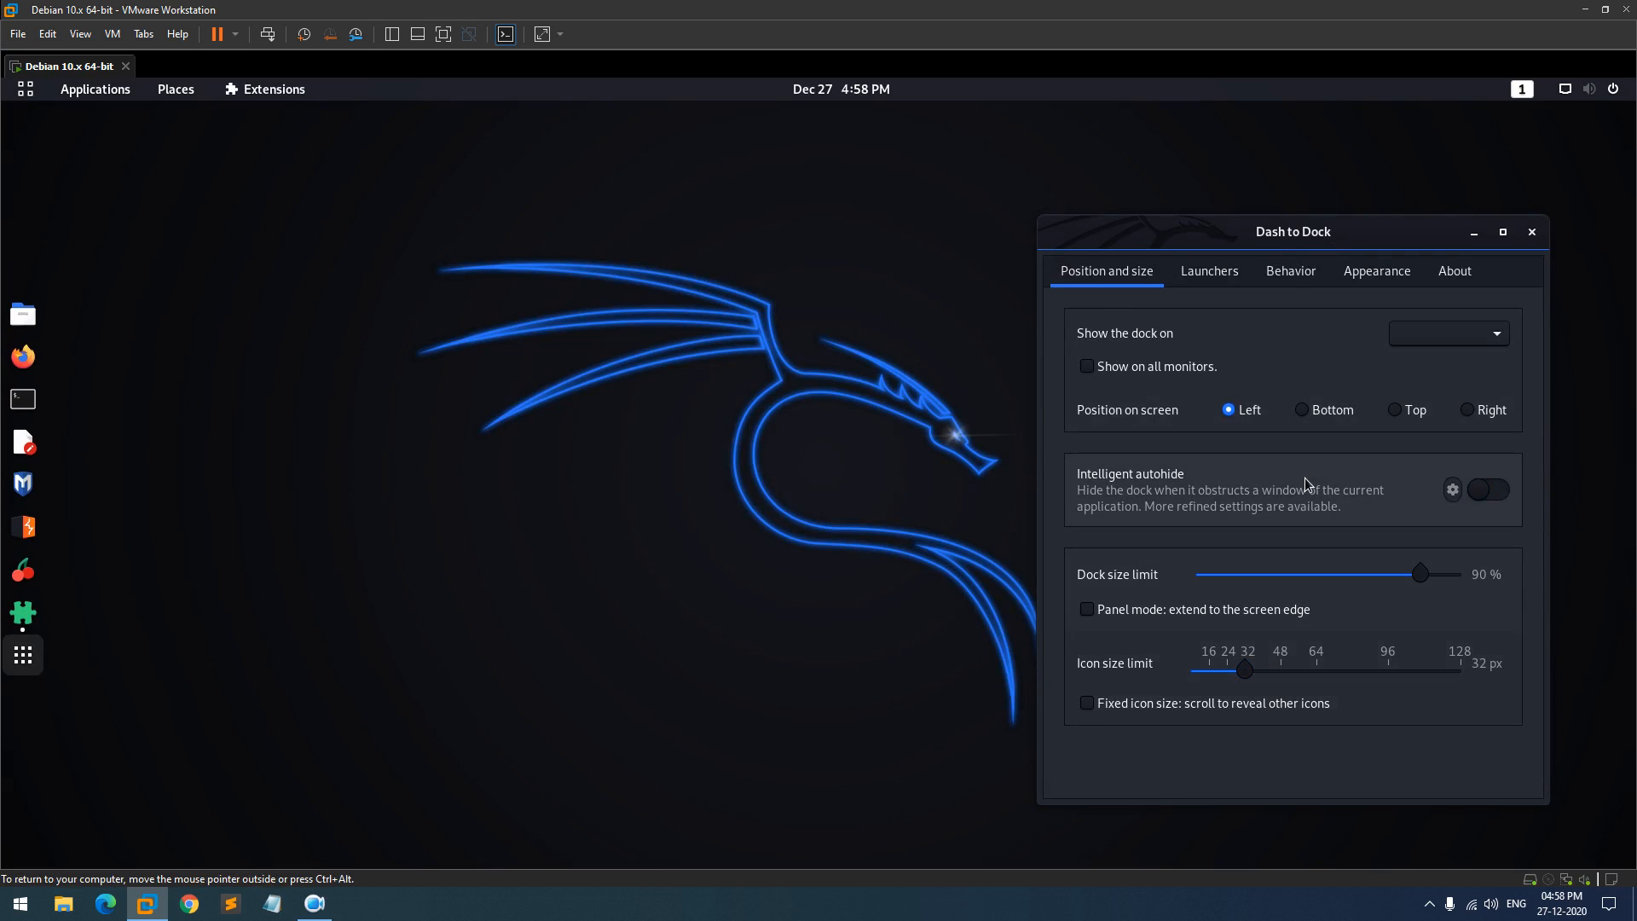
- Try the dock at bottom, top and right, then leave it on the left edge
click(1303, 413)
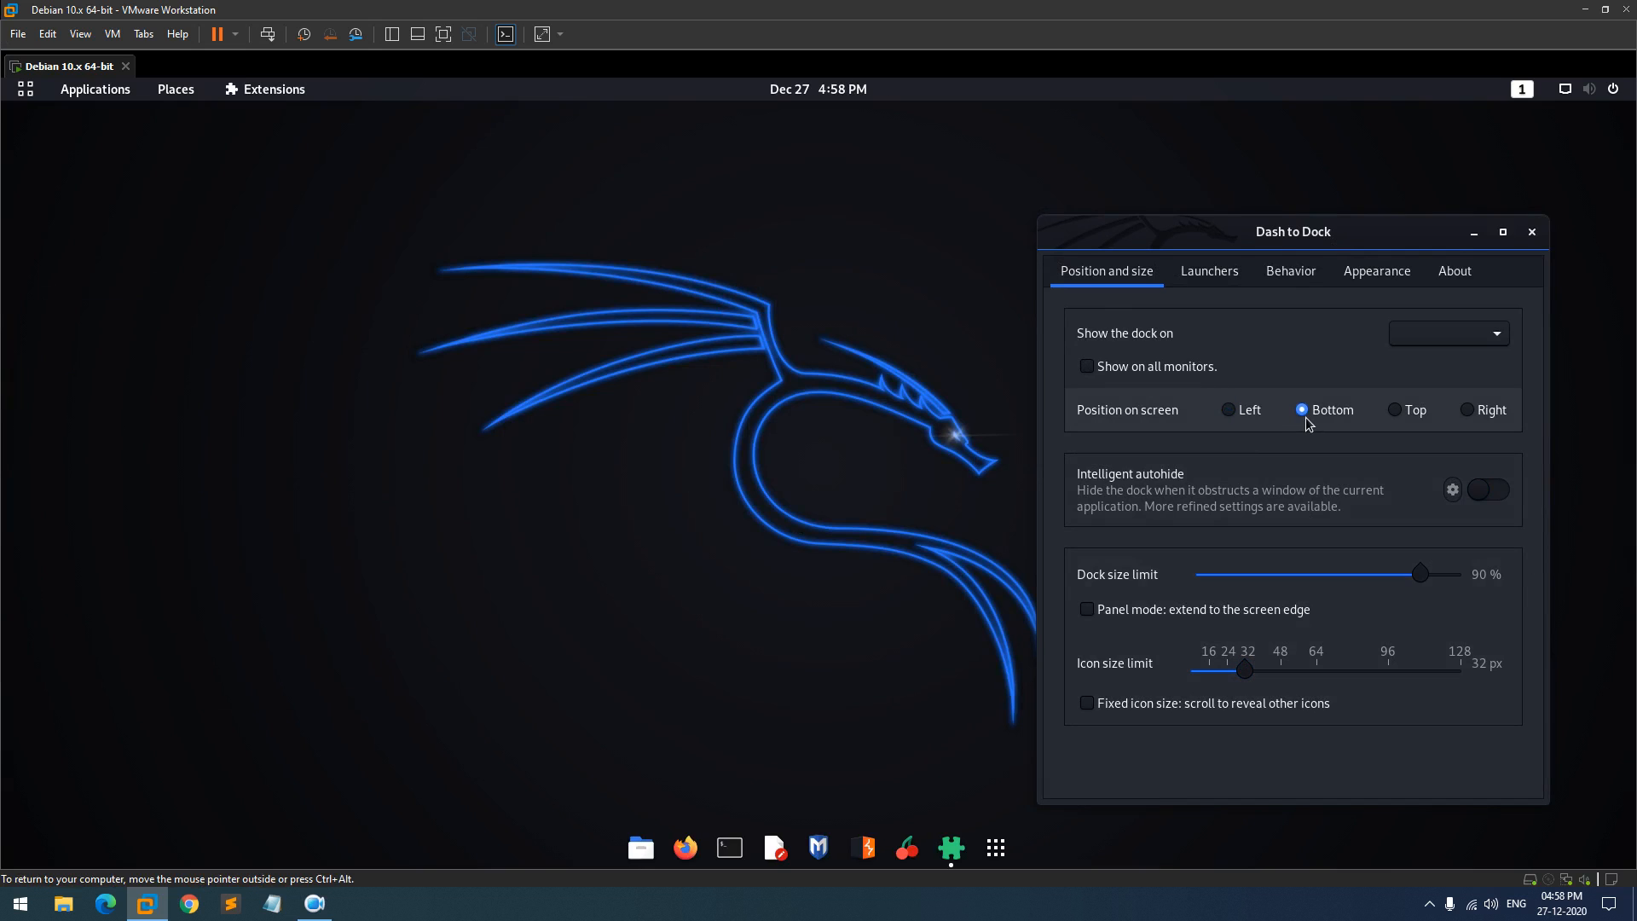
click(1429, 413)
click(1467, 411)
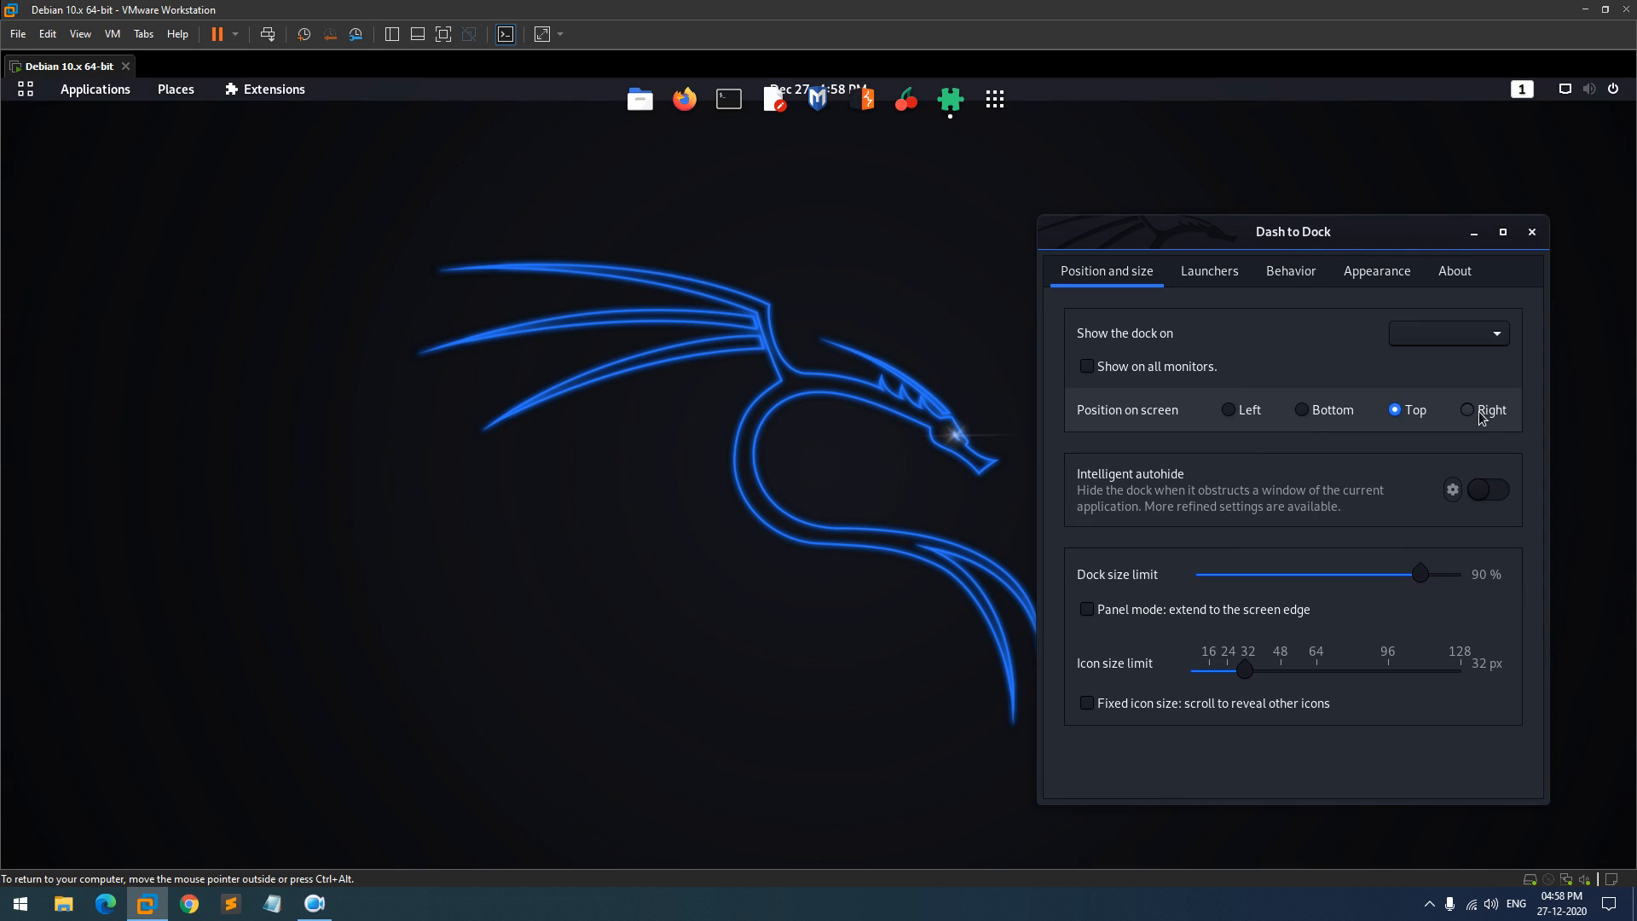
click(1409, 418)
click(1356, 417)
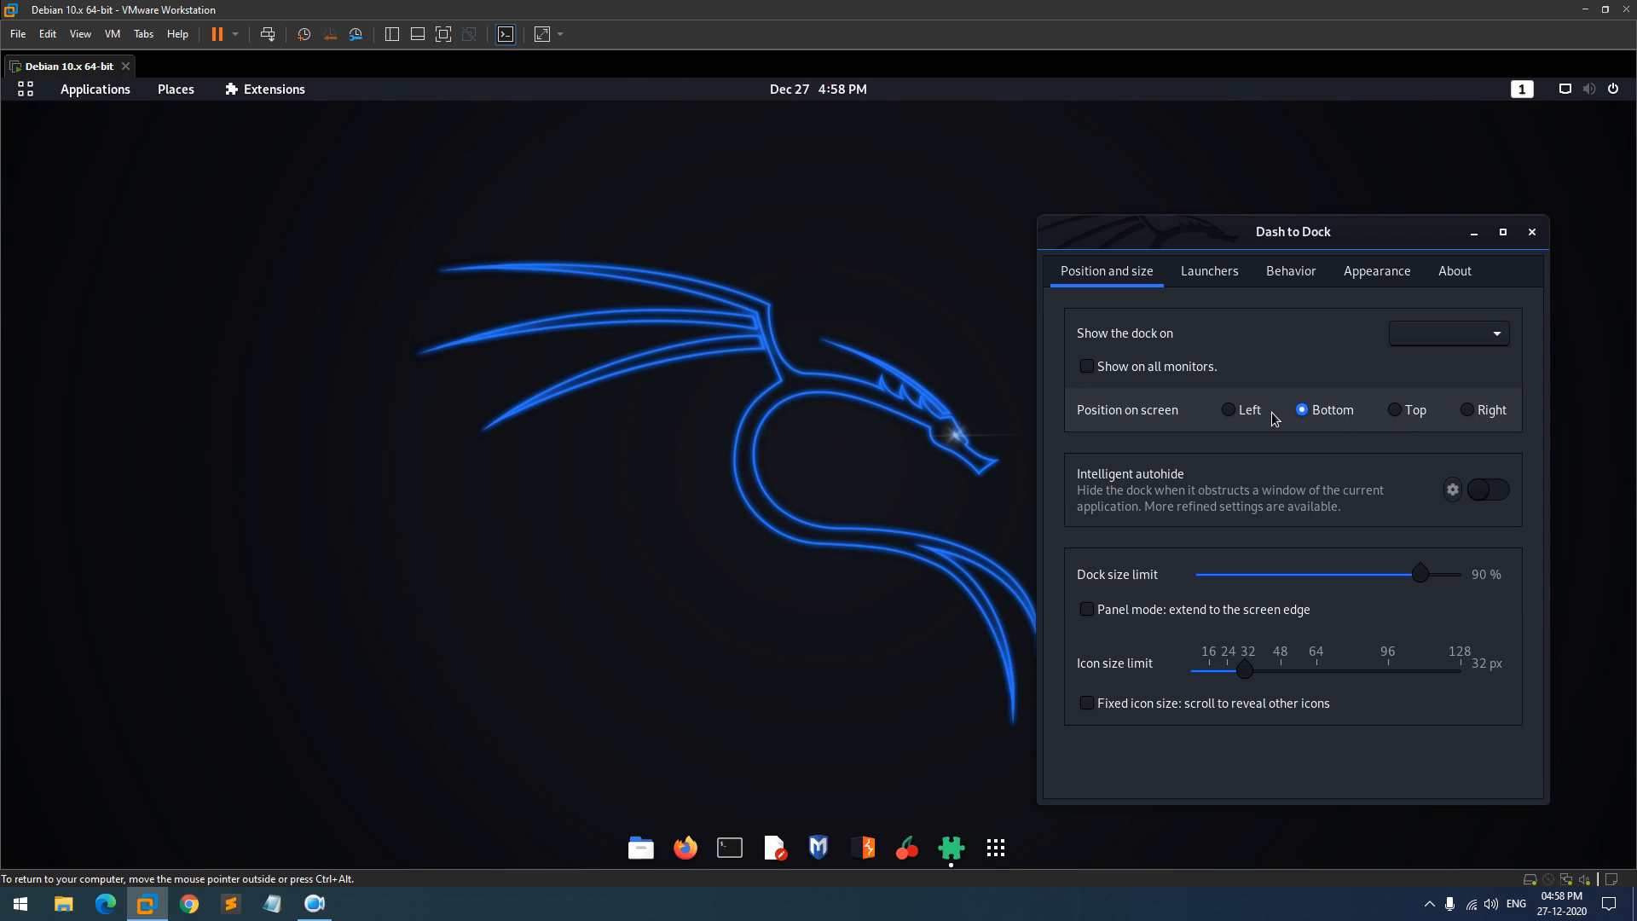
click(1250, 418)
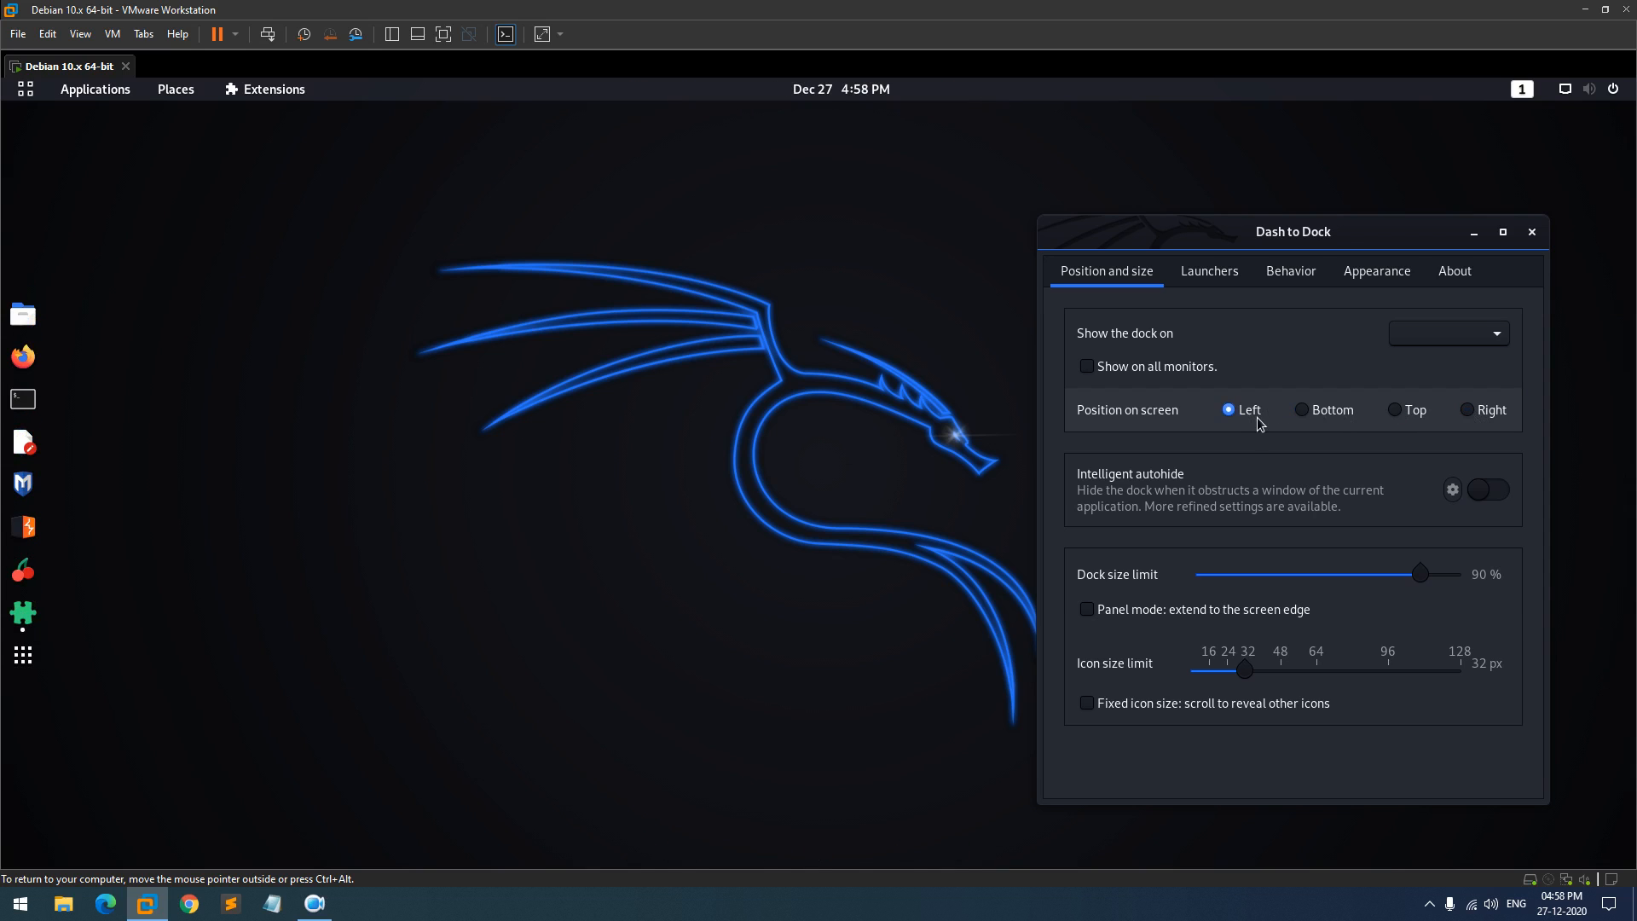
click(1531, 231)
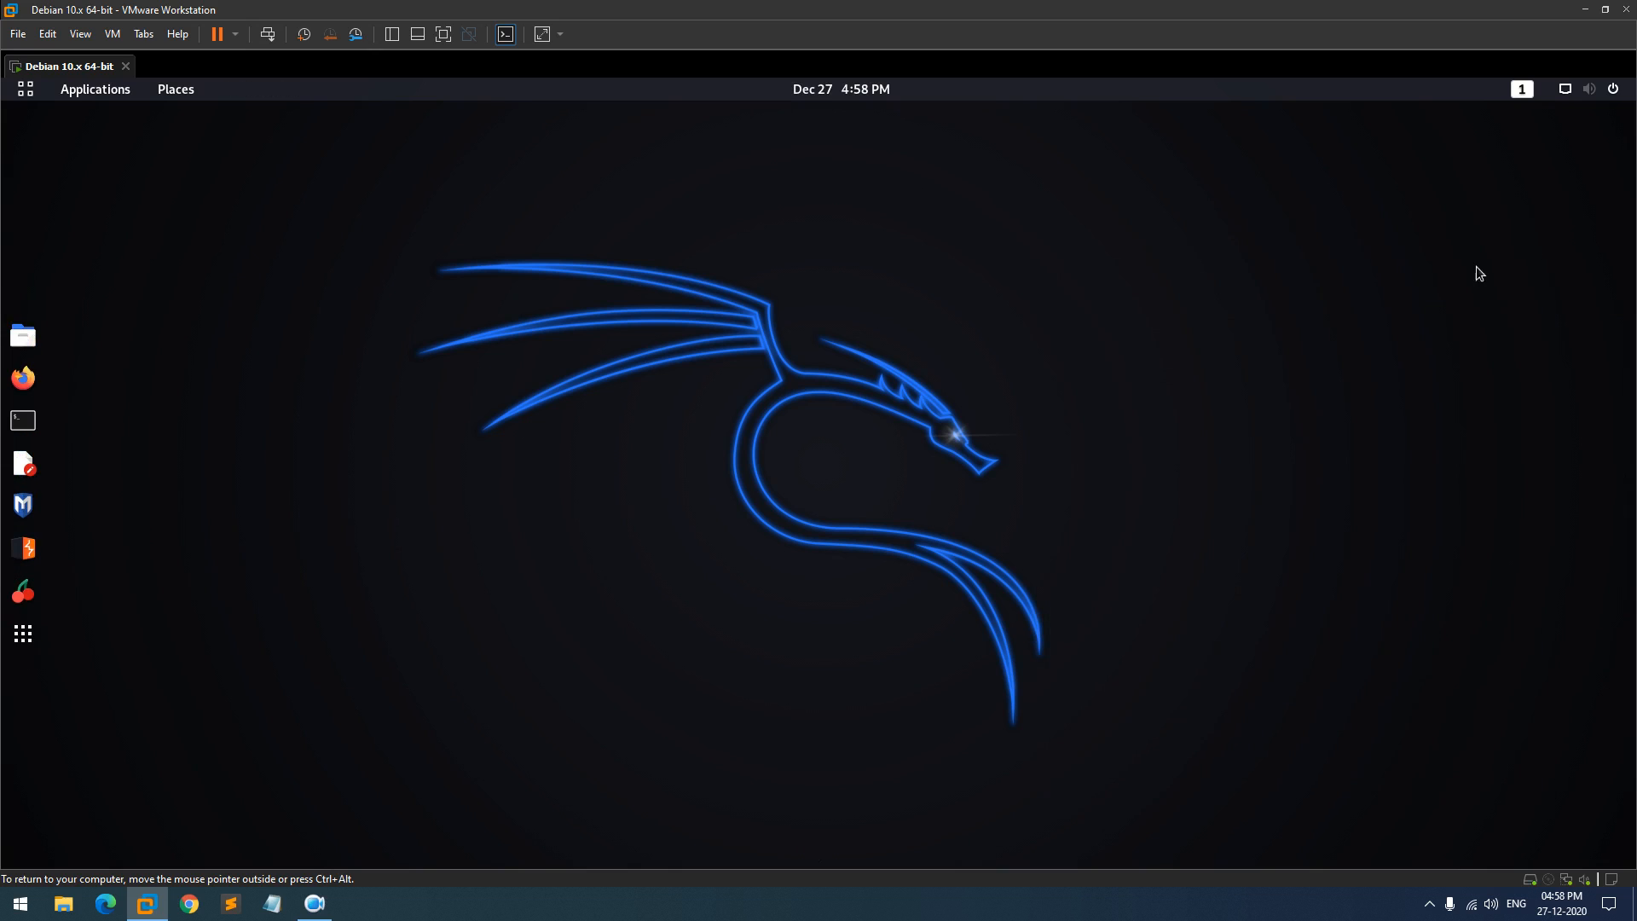
- Launch a new terminal window and bring up its options menu
click(22, 420)
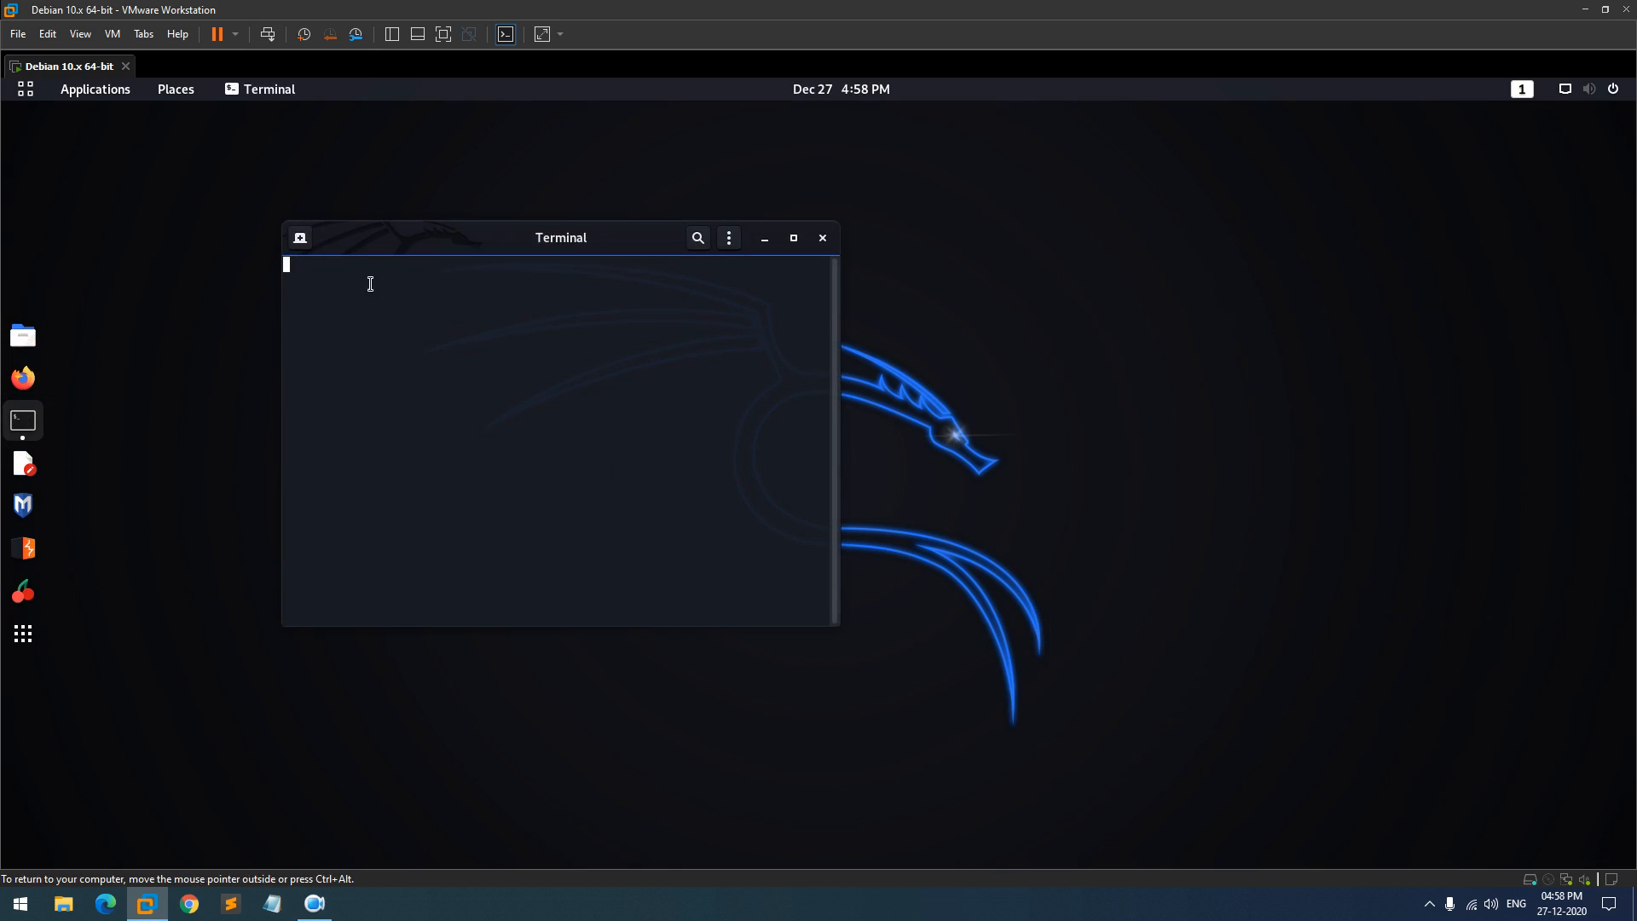
drag(438, 242, 898, 262)
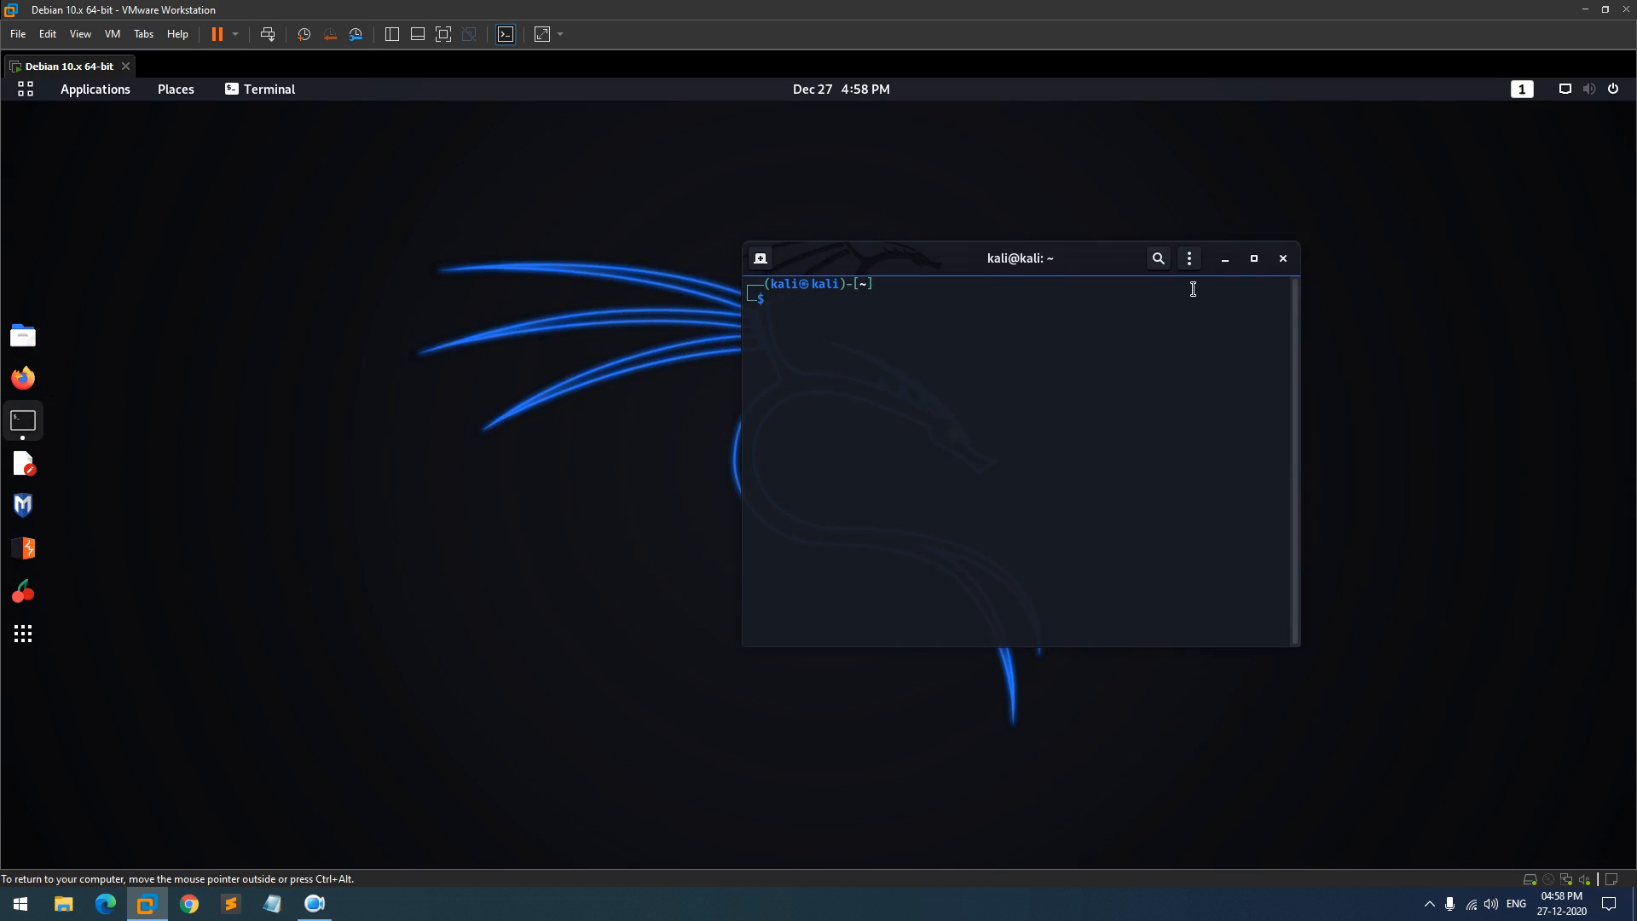
click(1189, 259)
- Set the Unnamed profile's cursor shape to I-Beam and enable a custom font
click(1153, 449)
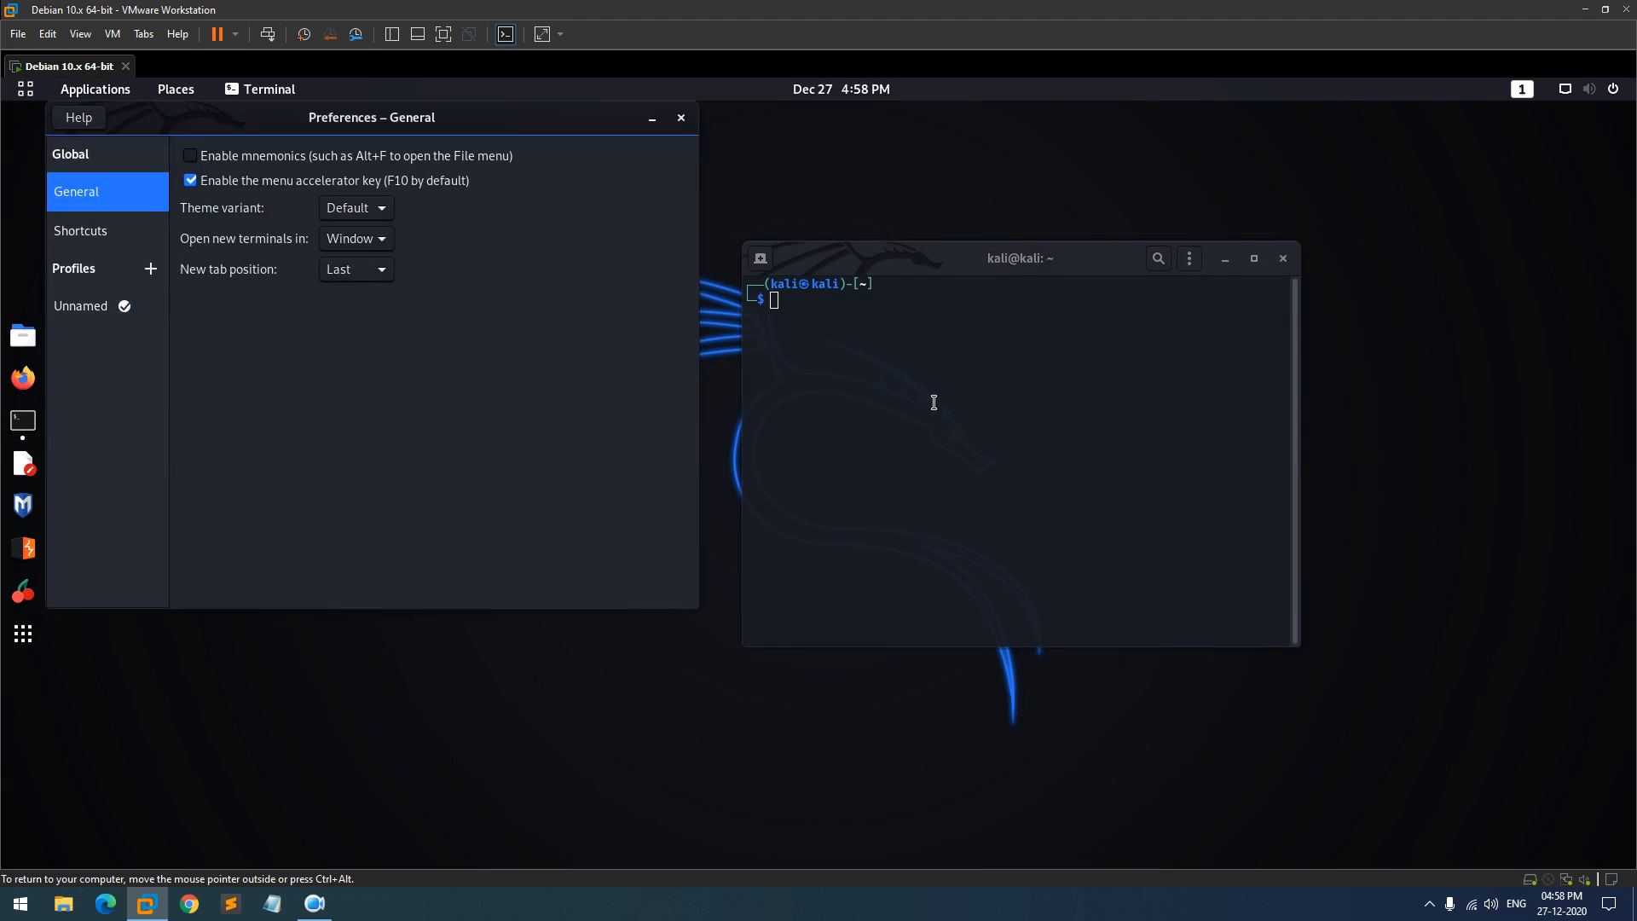
drag(499, 141, 1506, 366)
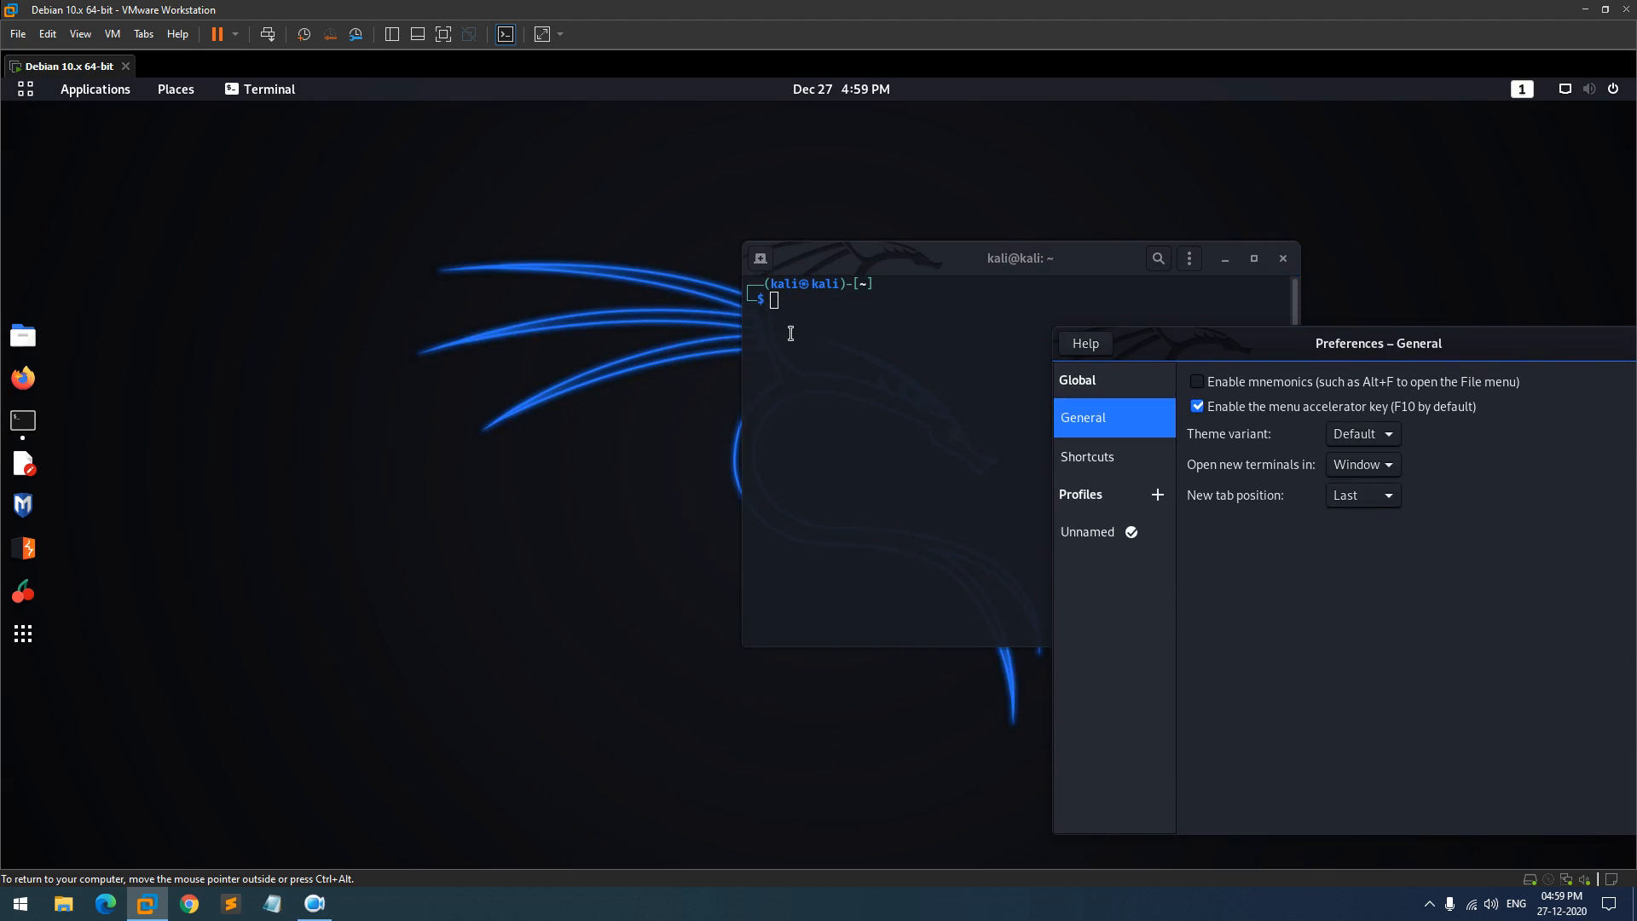
click(1128, 532)
click(1387, 595)
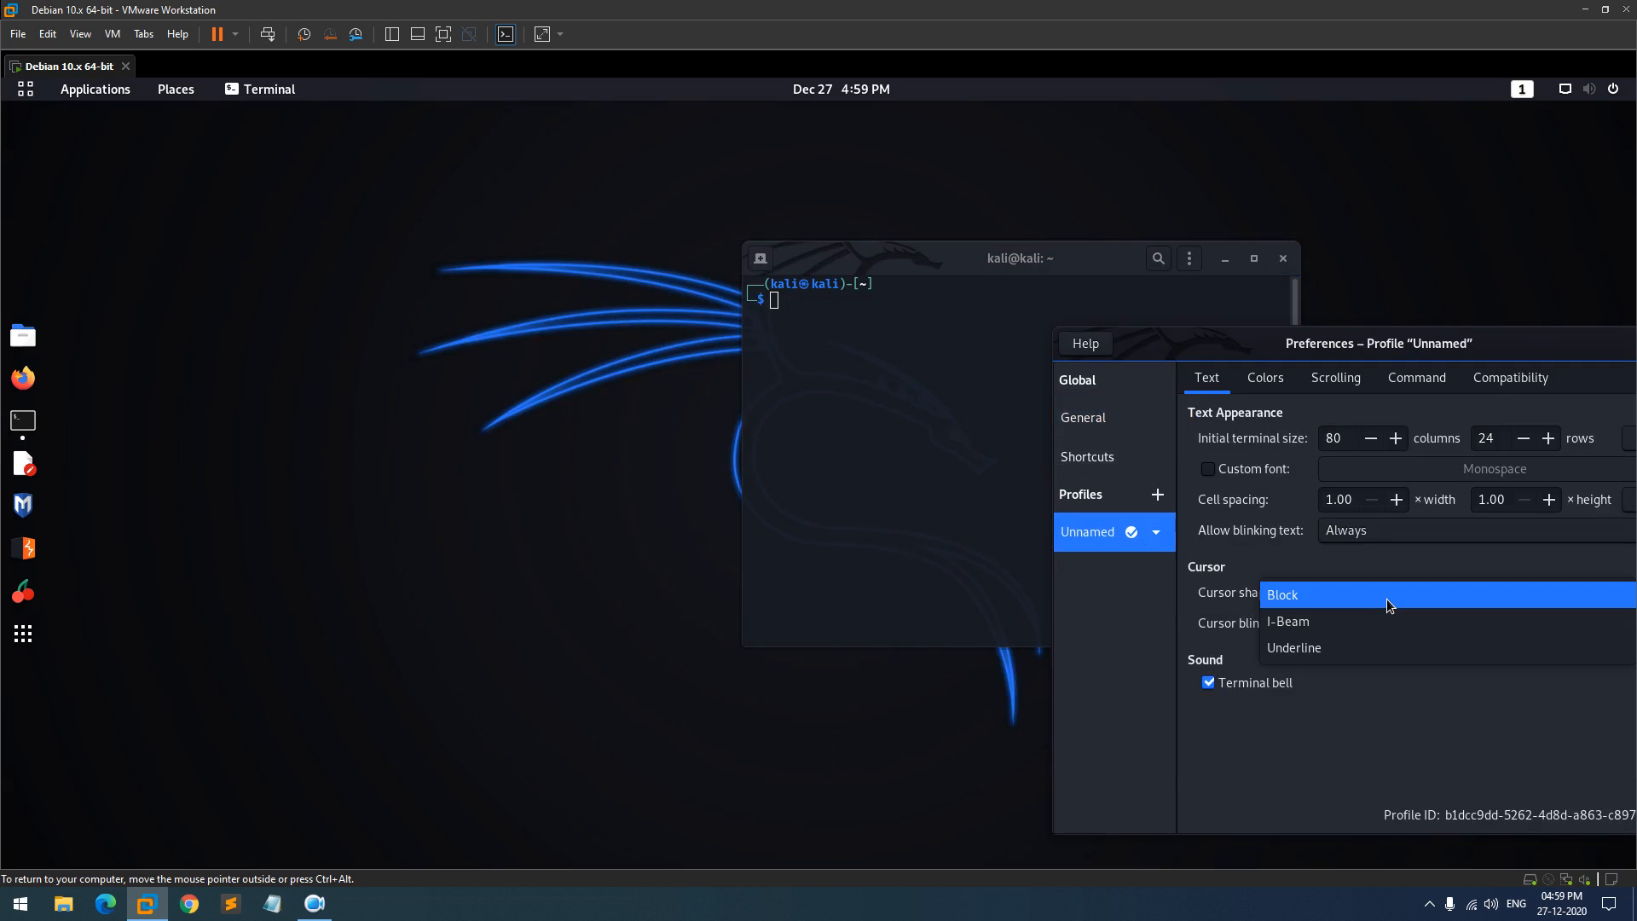
click(1367, 621)
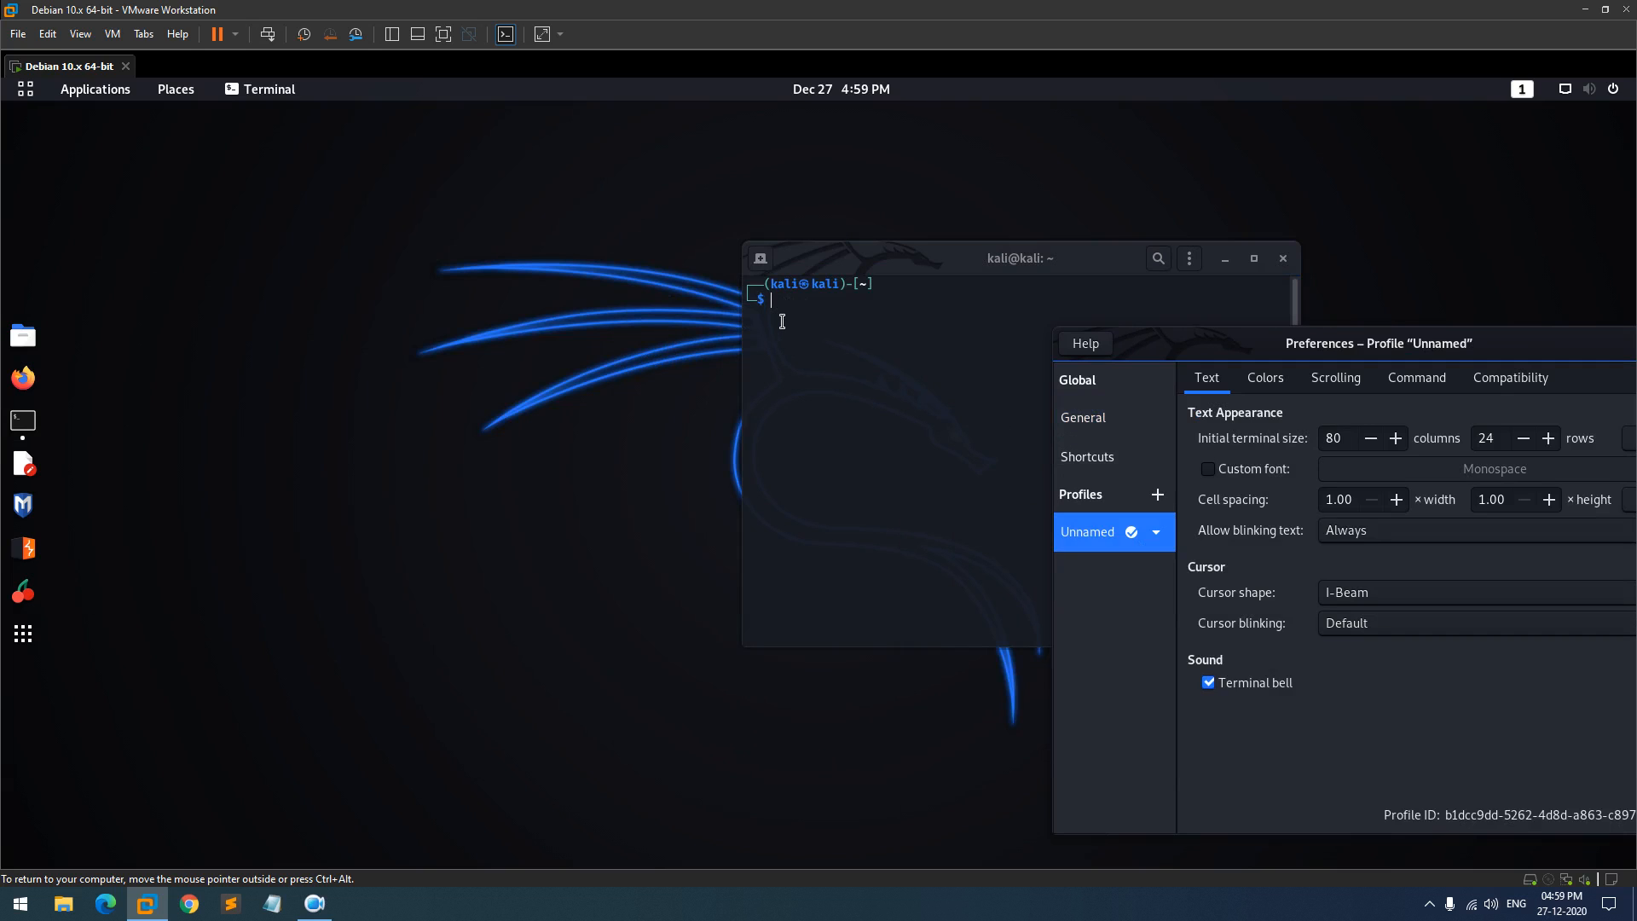
click(1284, 476)
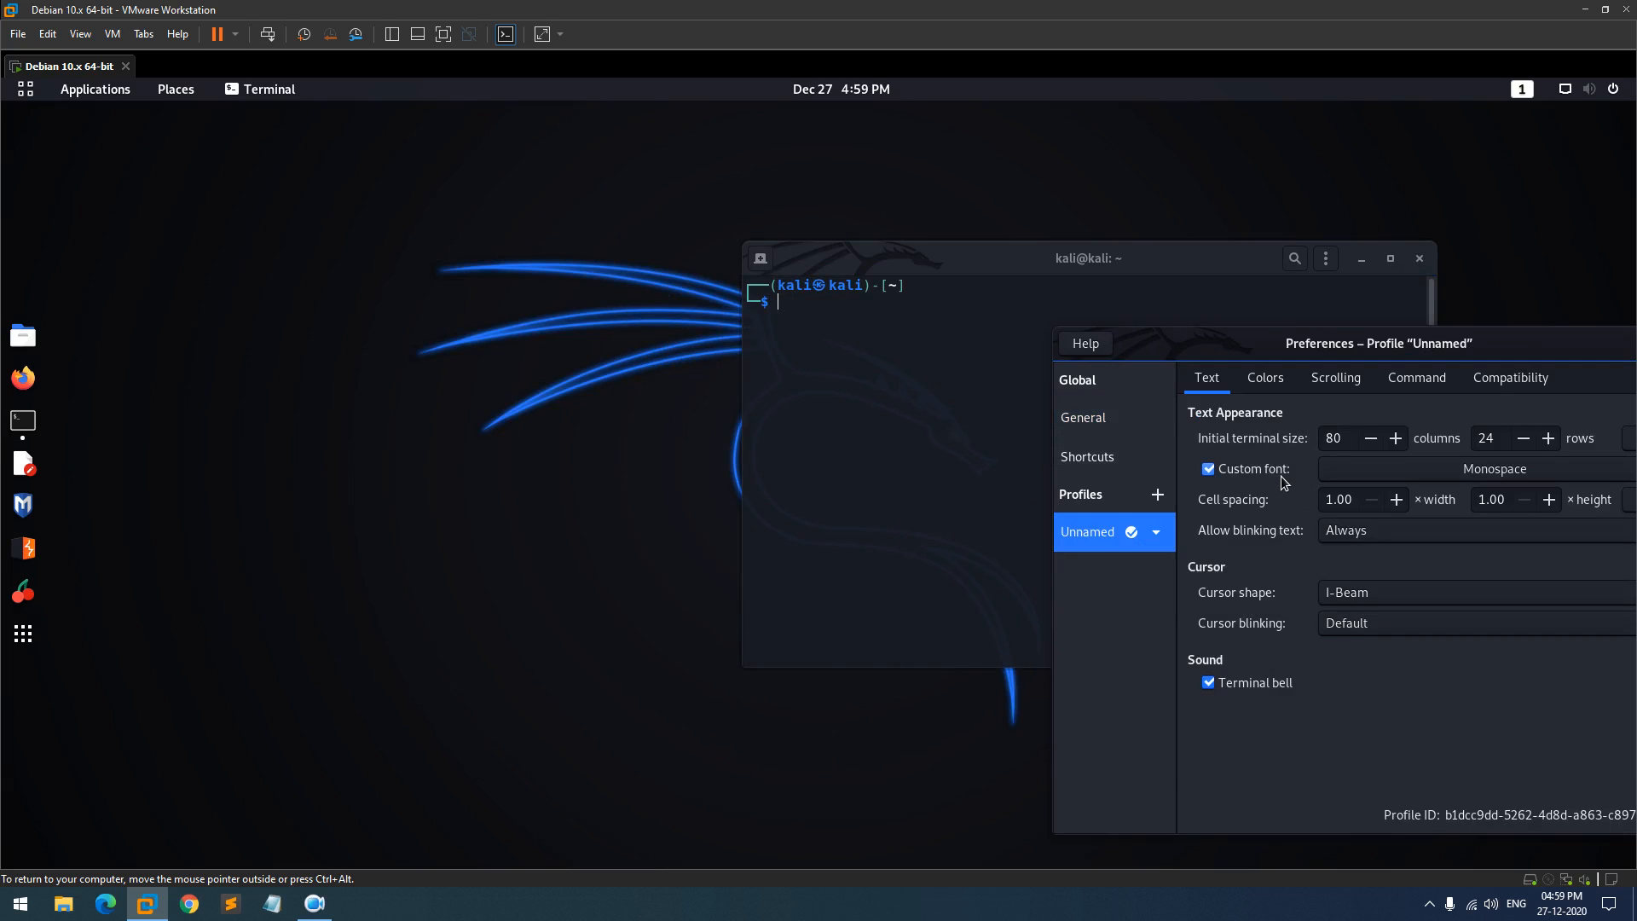
- Leave the custom font at Monospace 12 and close terminal Preferences
drag(1523, 346, 891, 152)
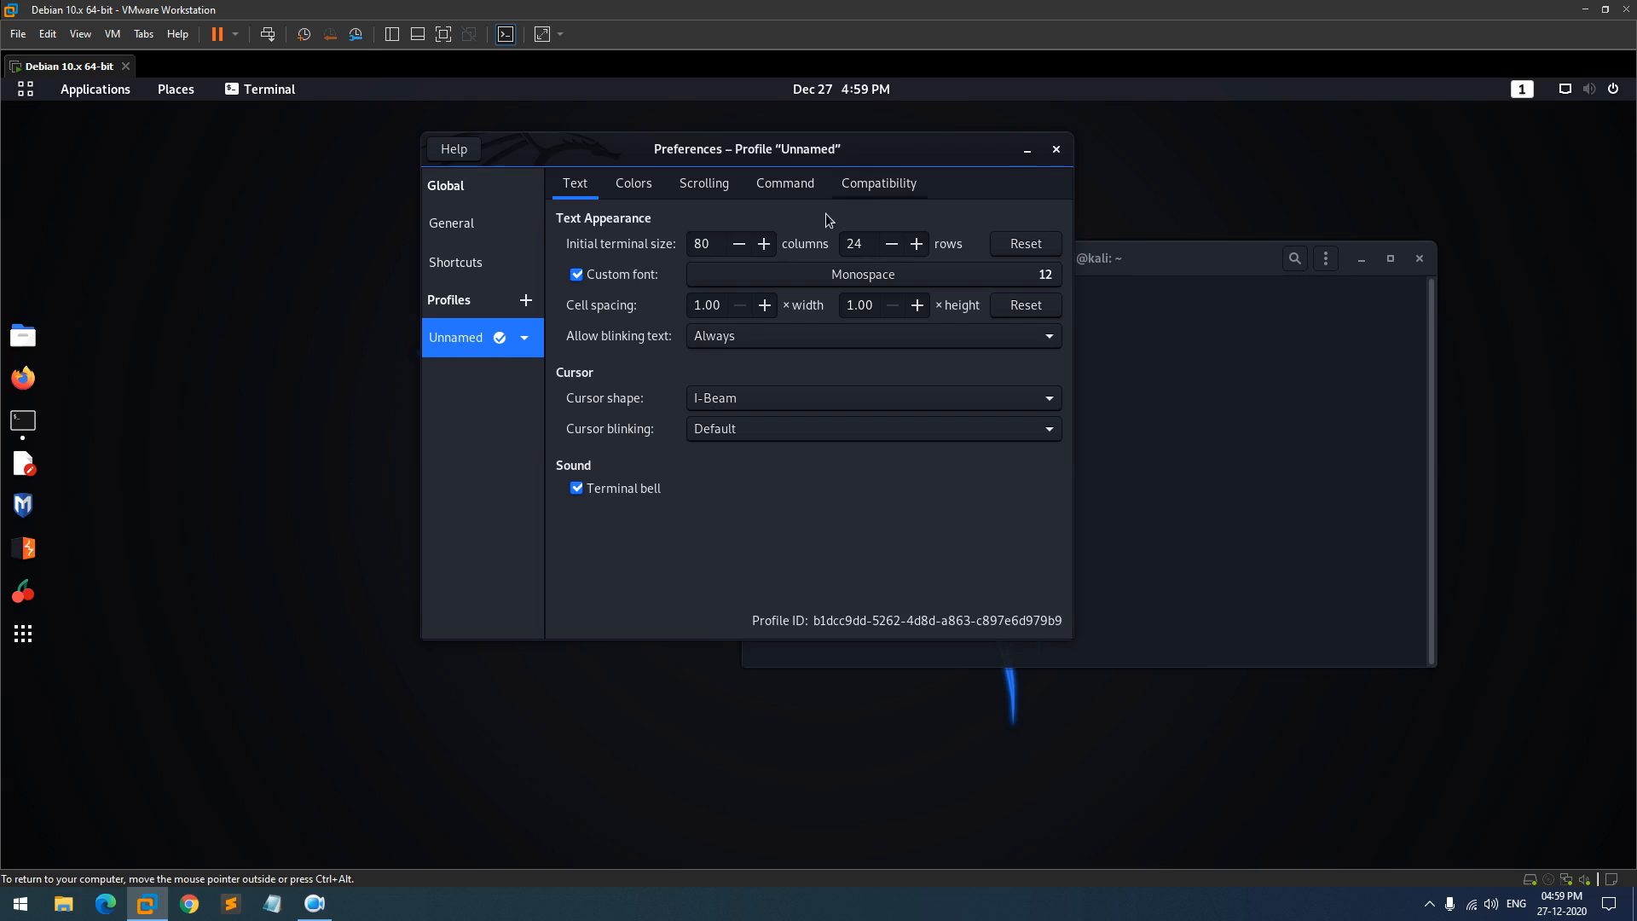
click(1042, 278)
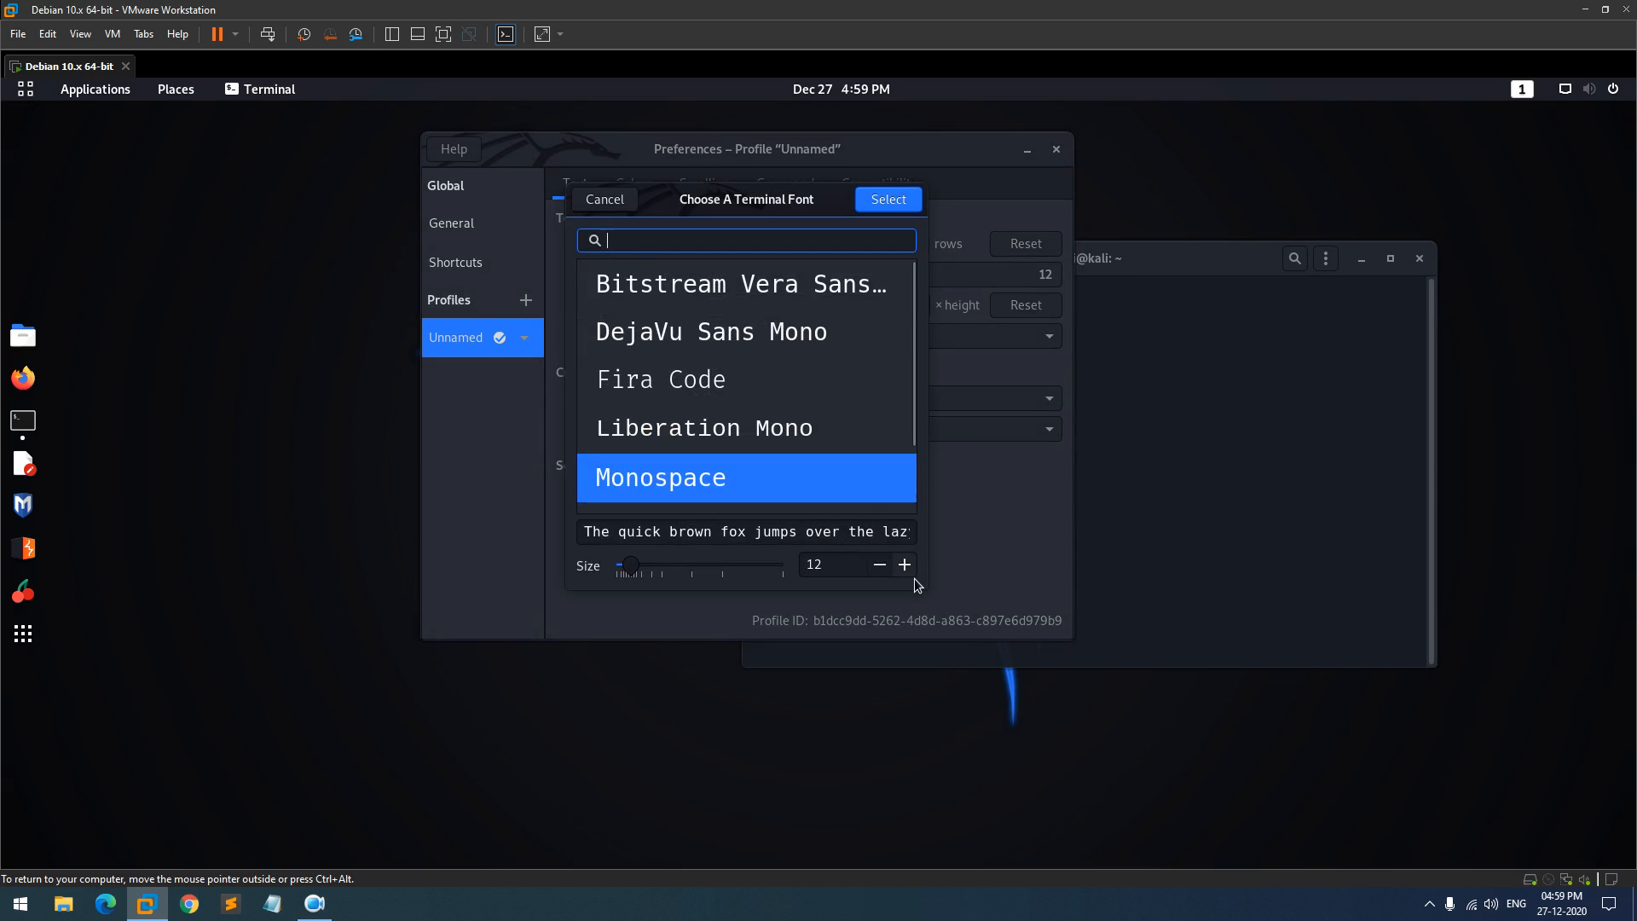
click(904, 565)
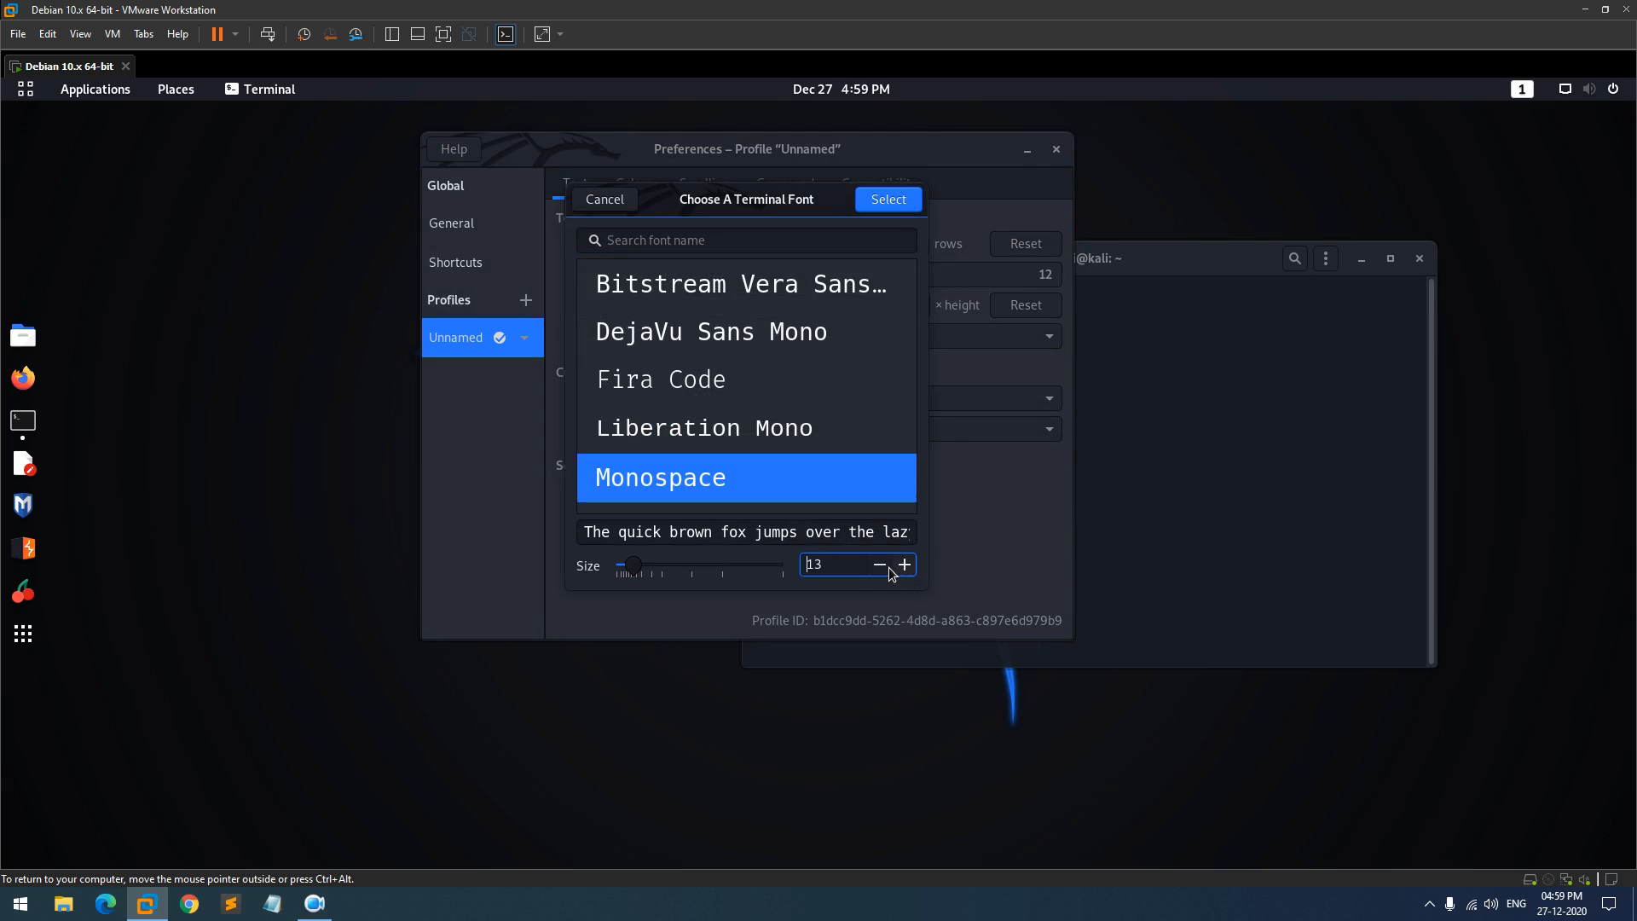
click(887, 567)
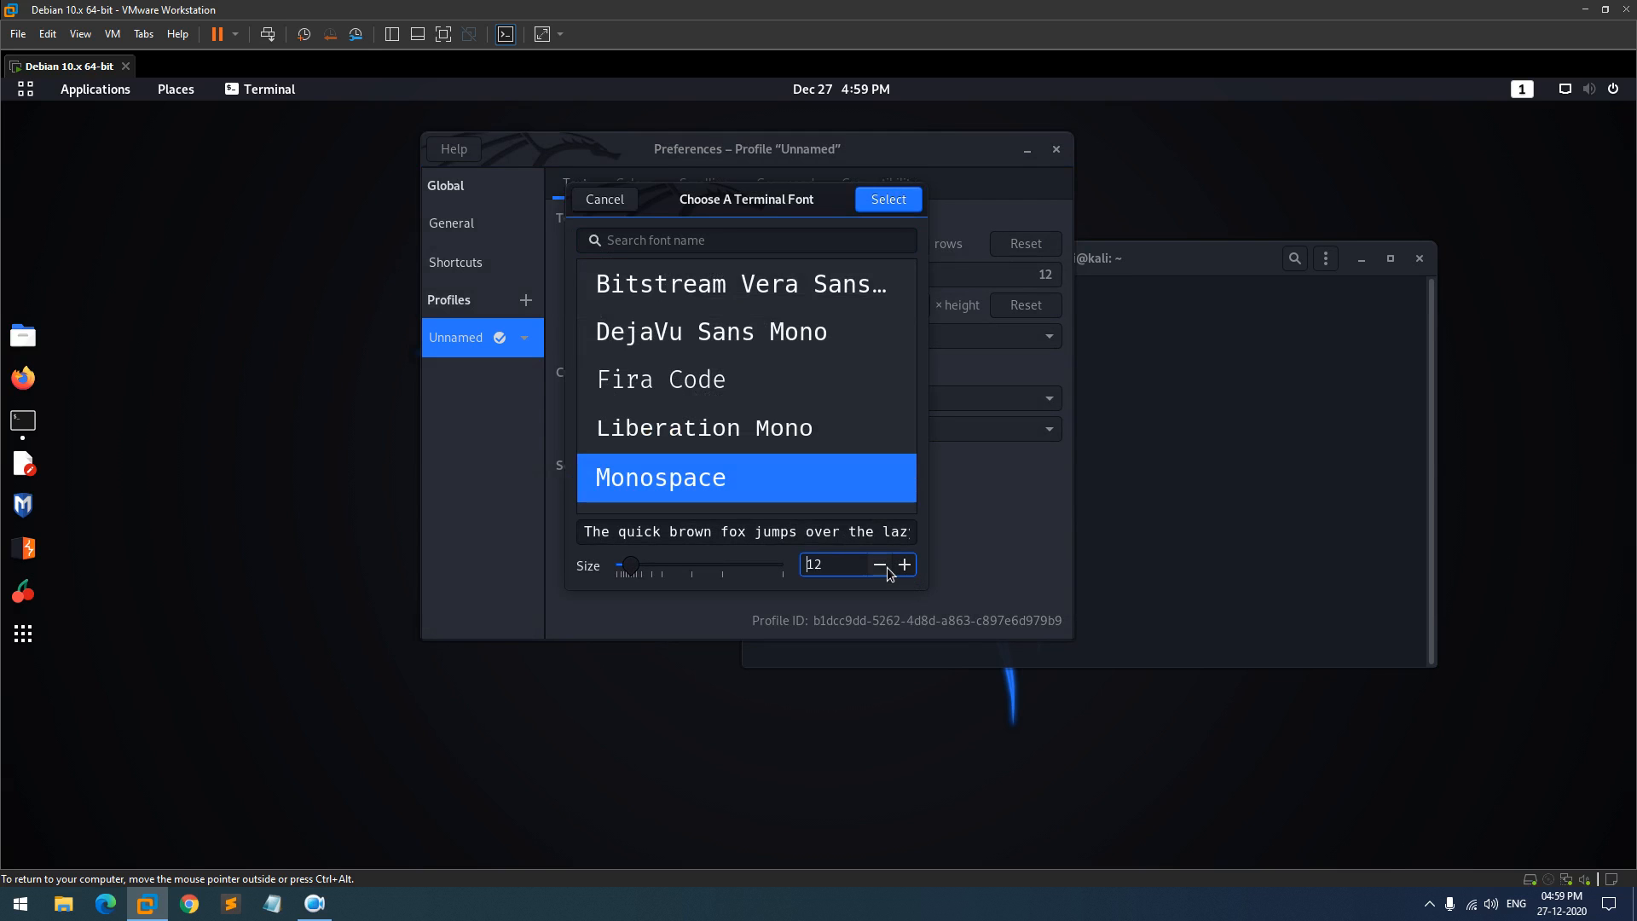
click(612, 201)
click(1056, 150)
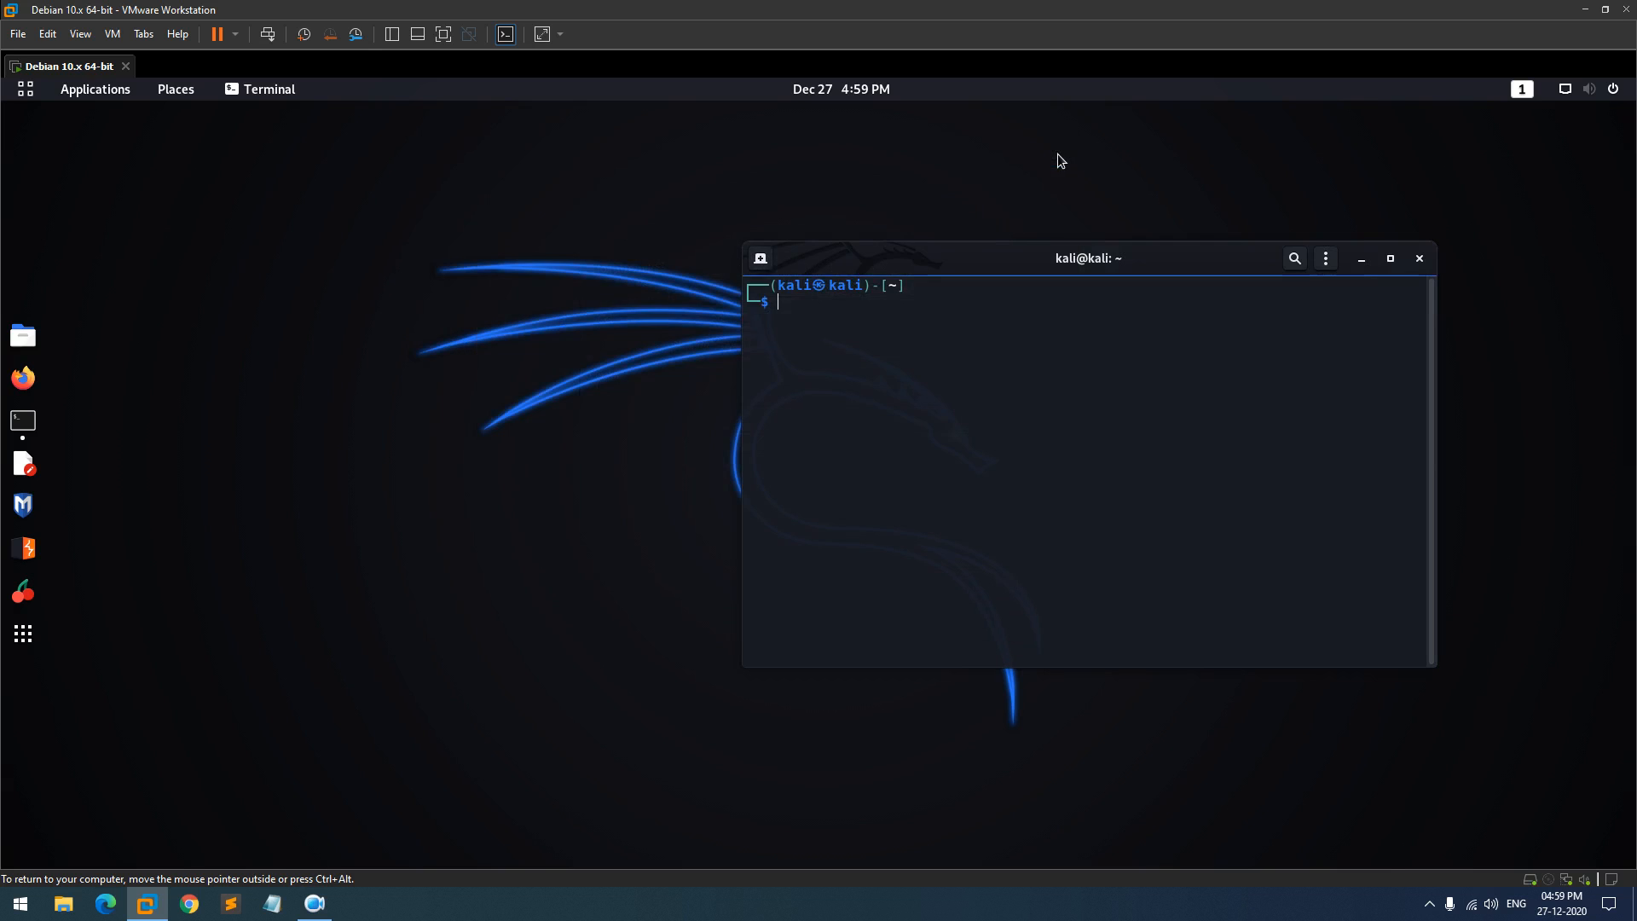
- Close the terminal, launch Firefox ESR full-screen, and open its toolbar customization page
click(1420, 258)
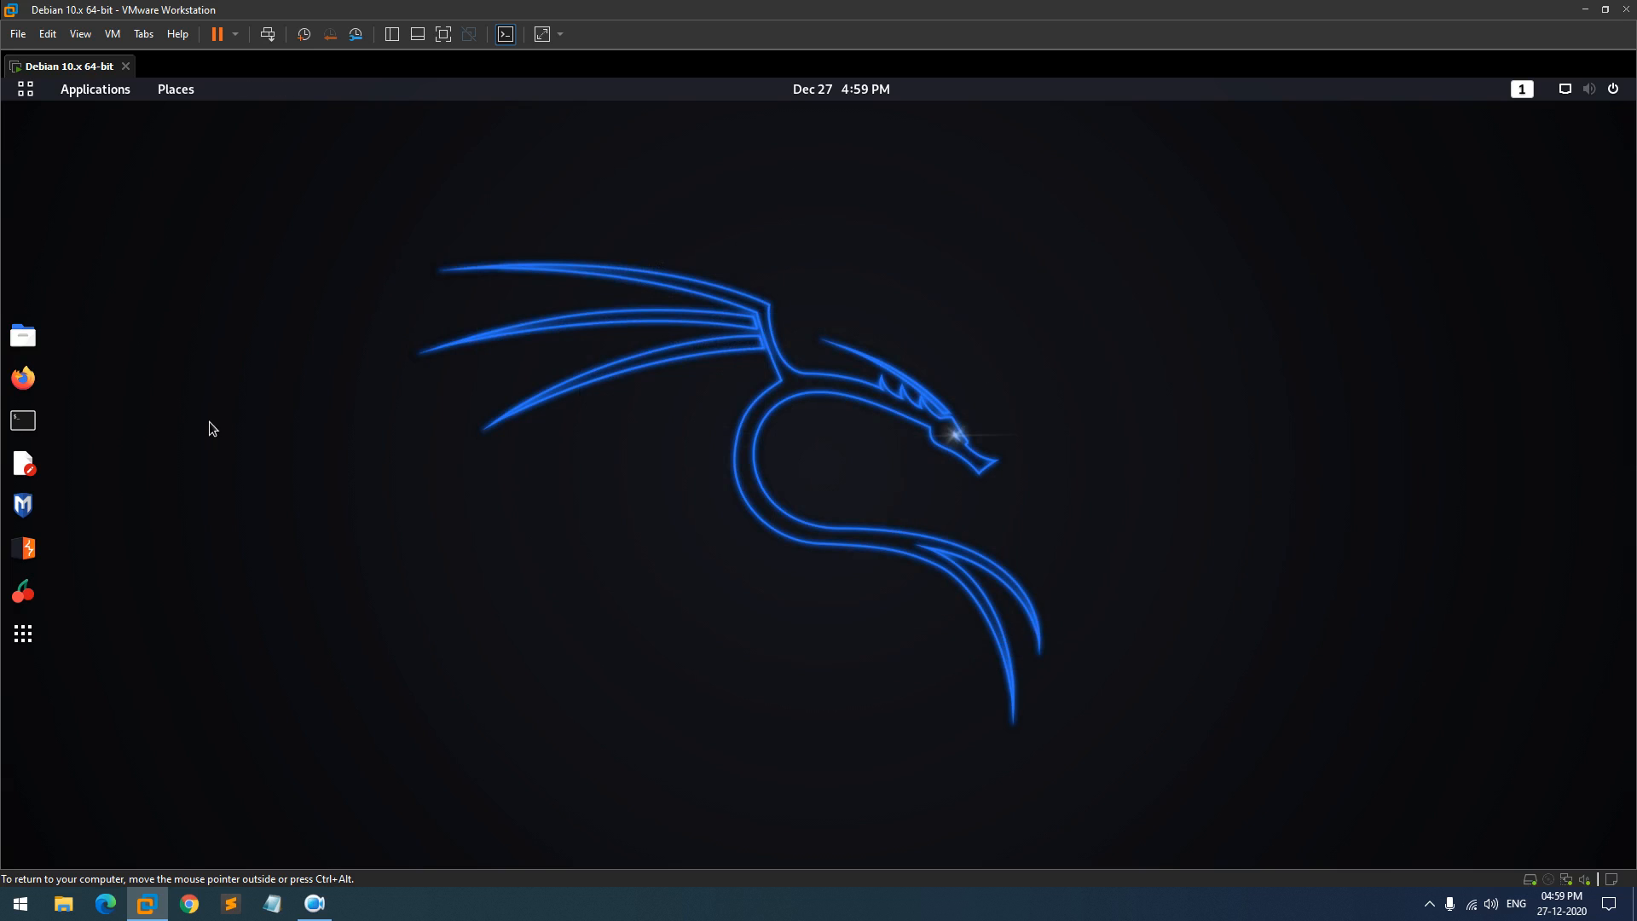
click(34, 380)
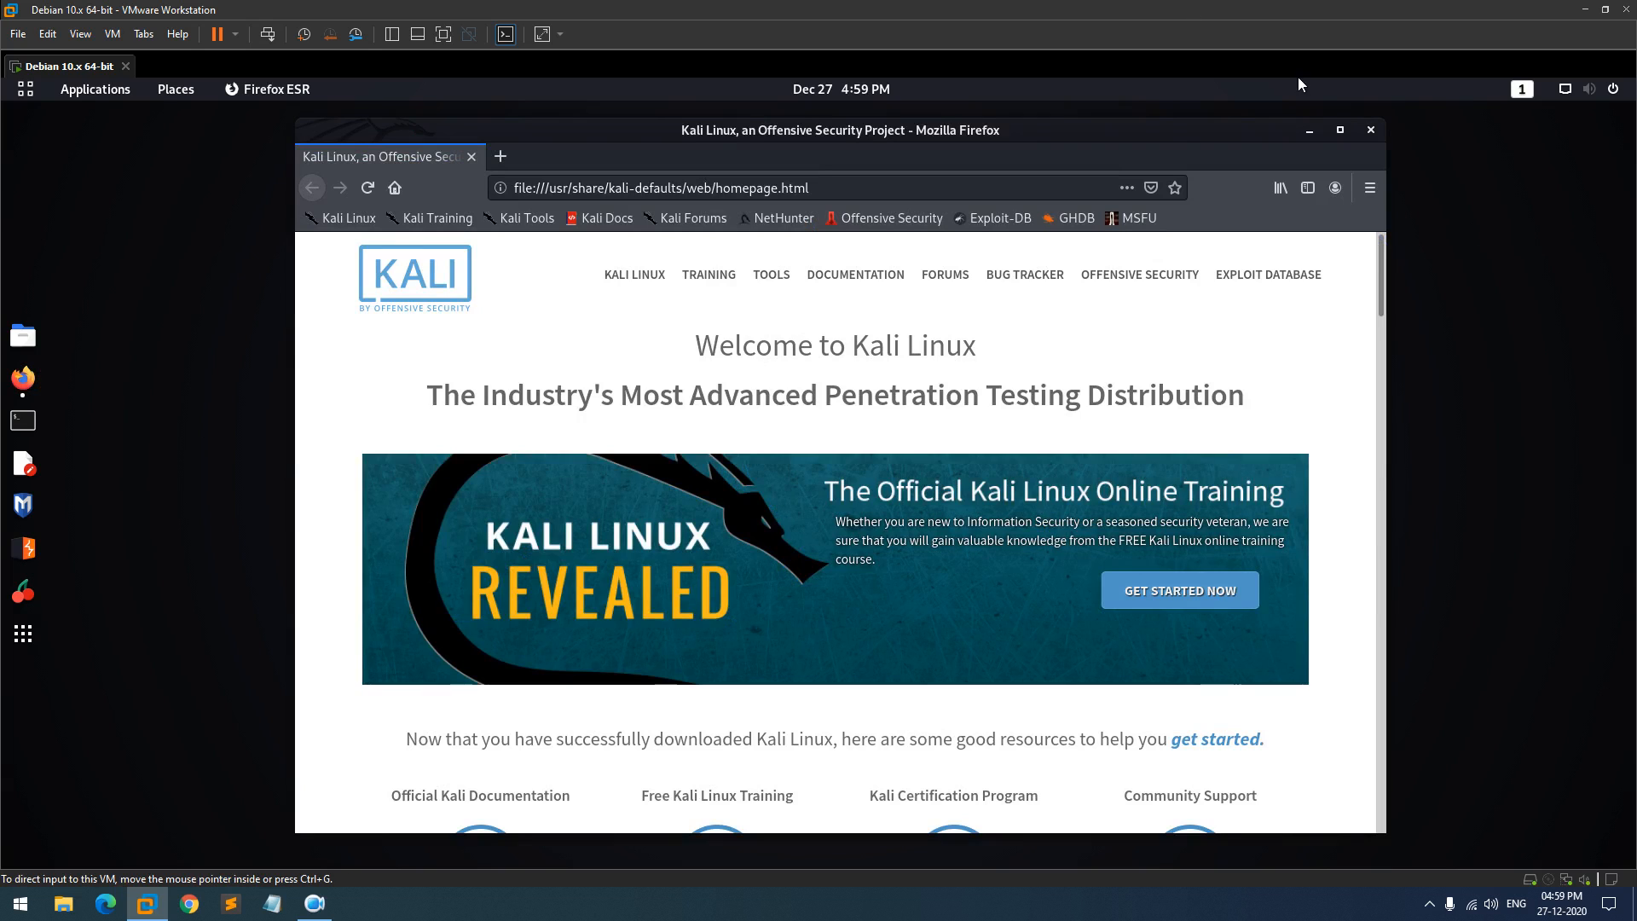
click(1341, 129)
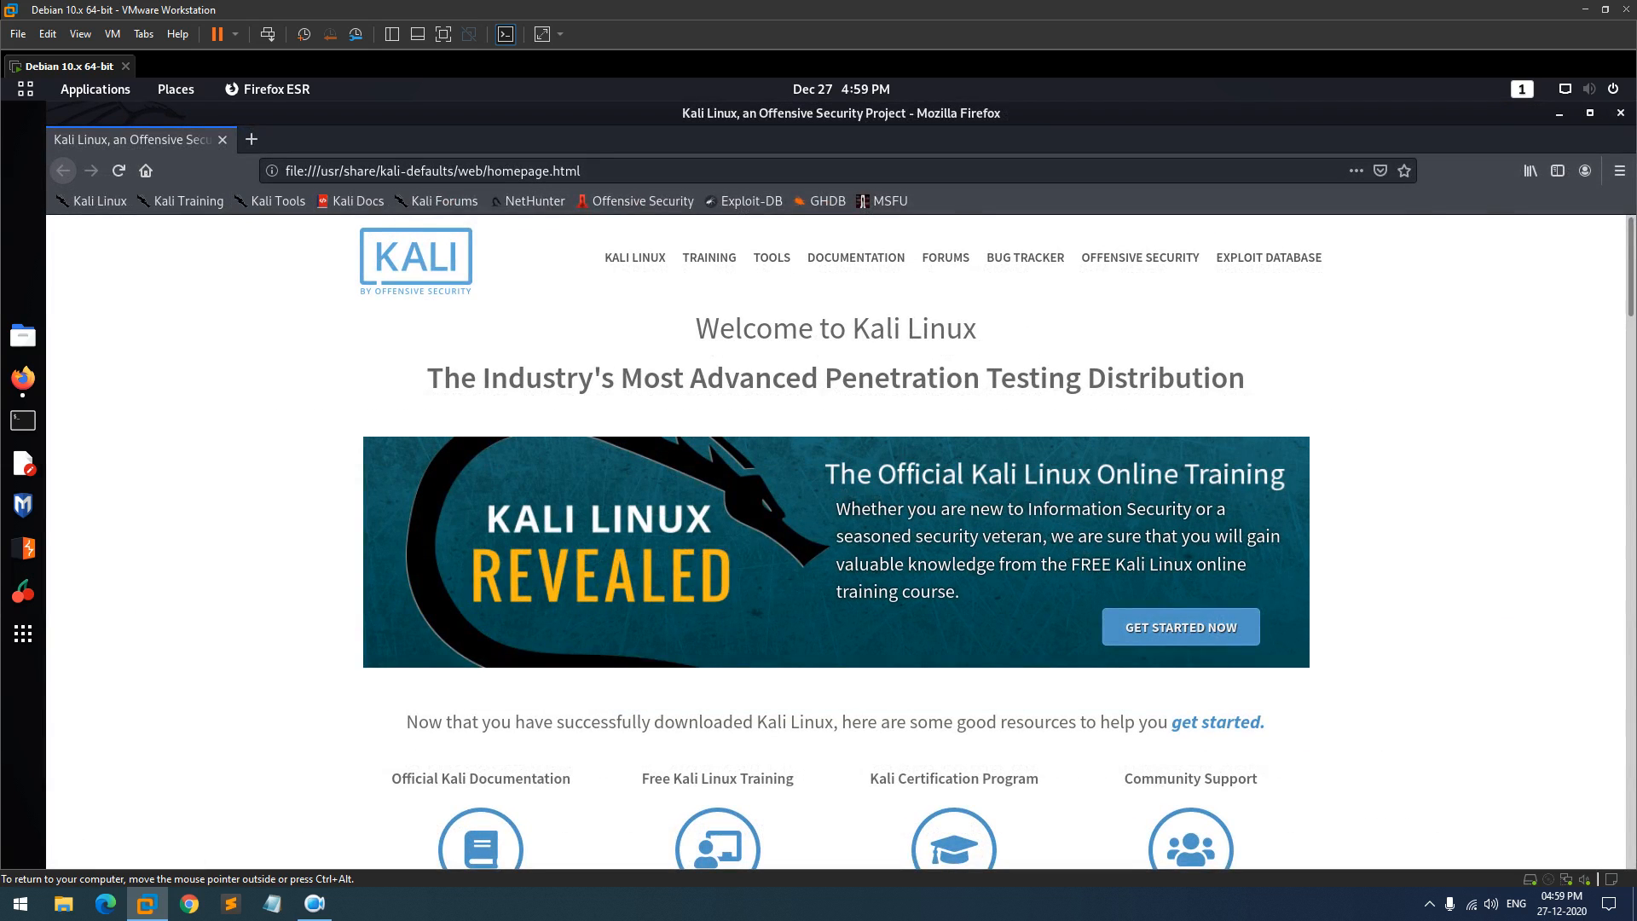
click(1619, 171)
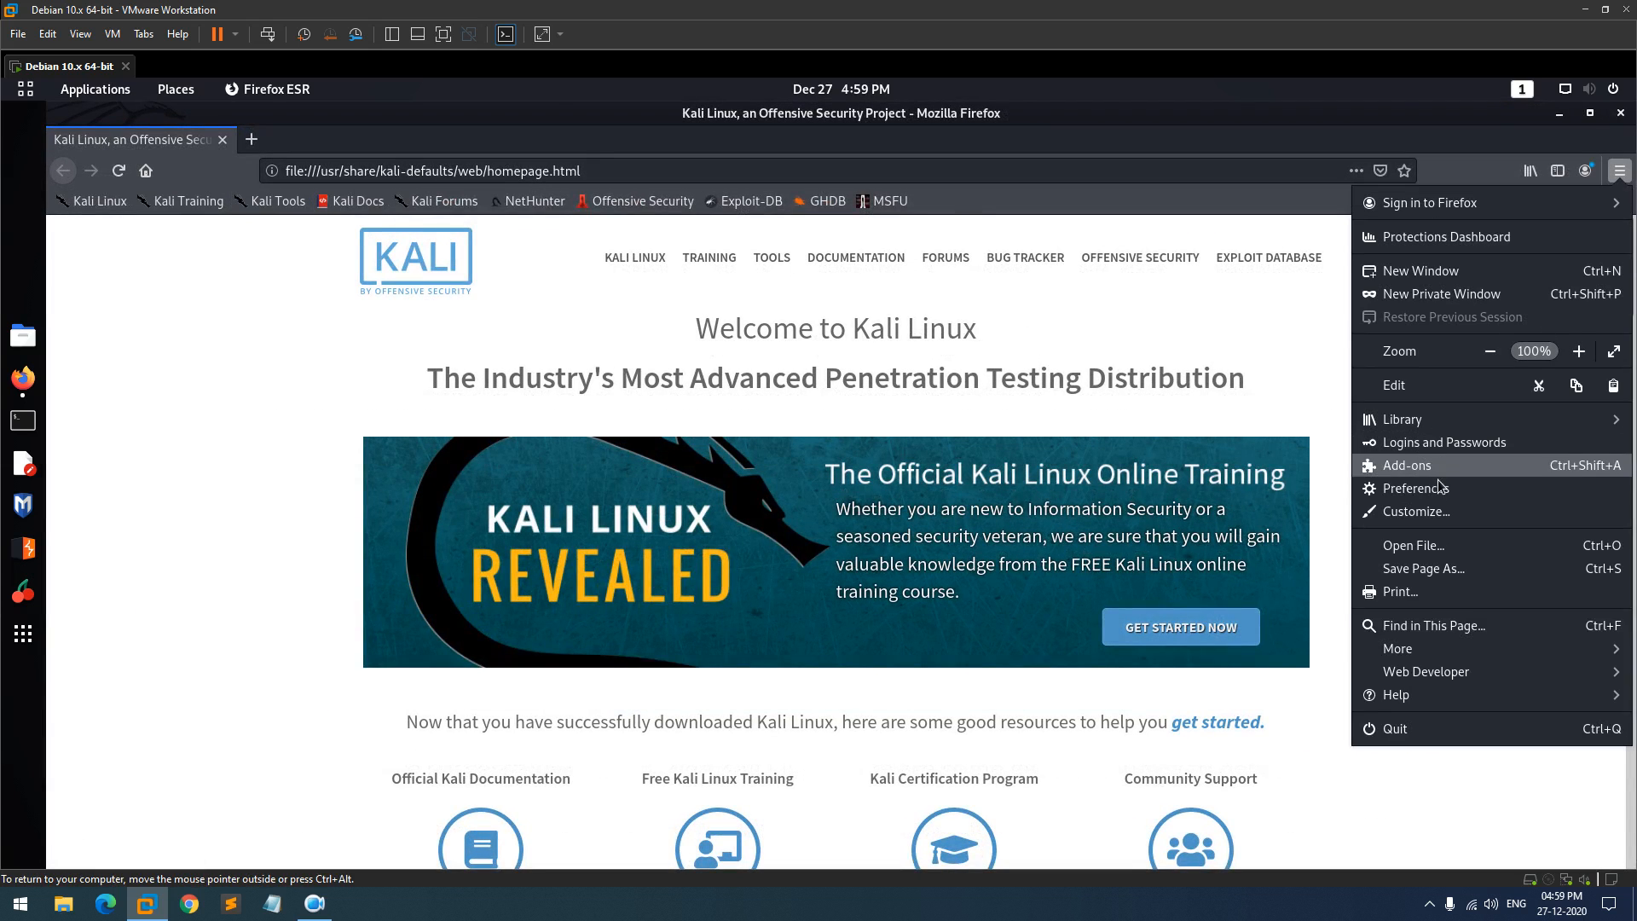
click(1429, 511)
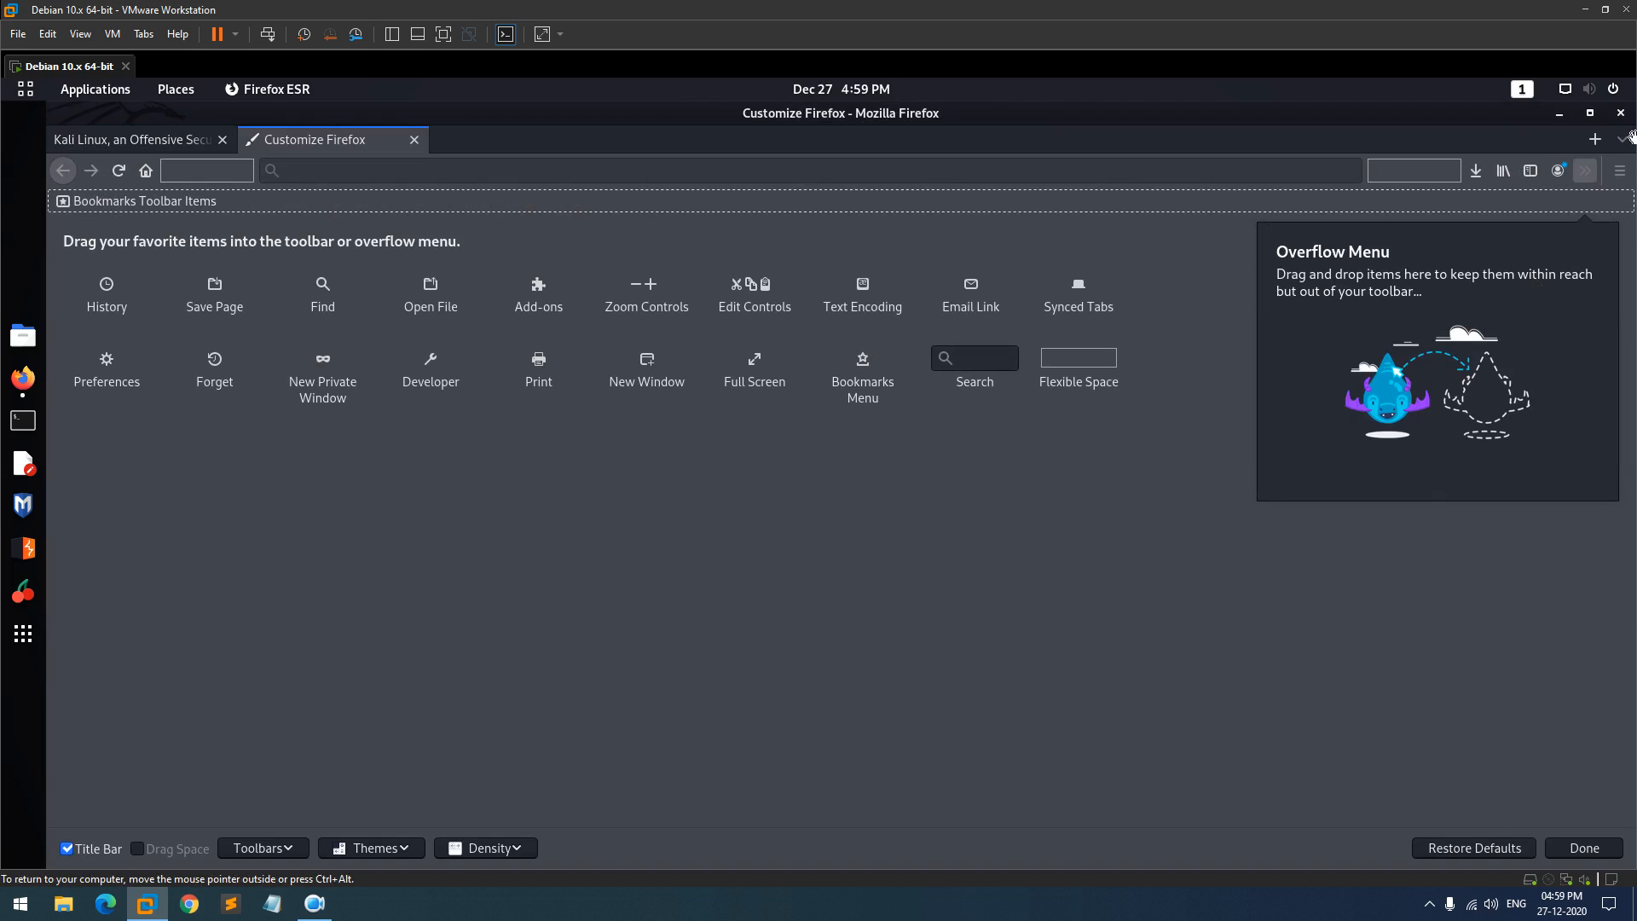
- Cancel the quit prompt, close the Customize Firefox tab, and open Firefox's main menu
click(1622, 113)
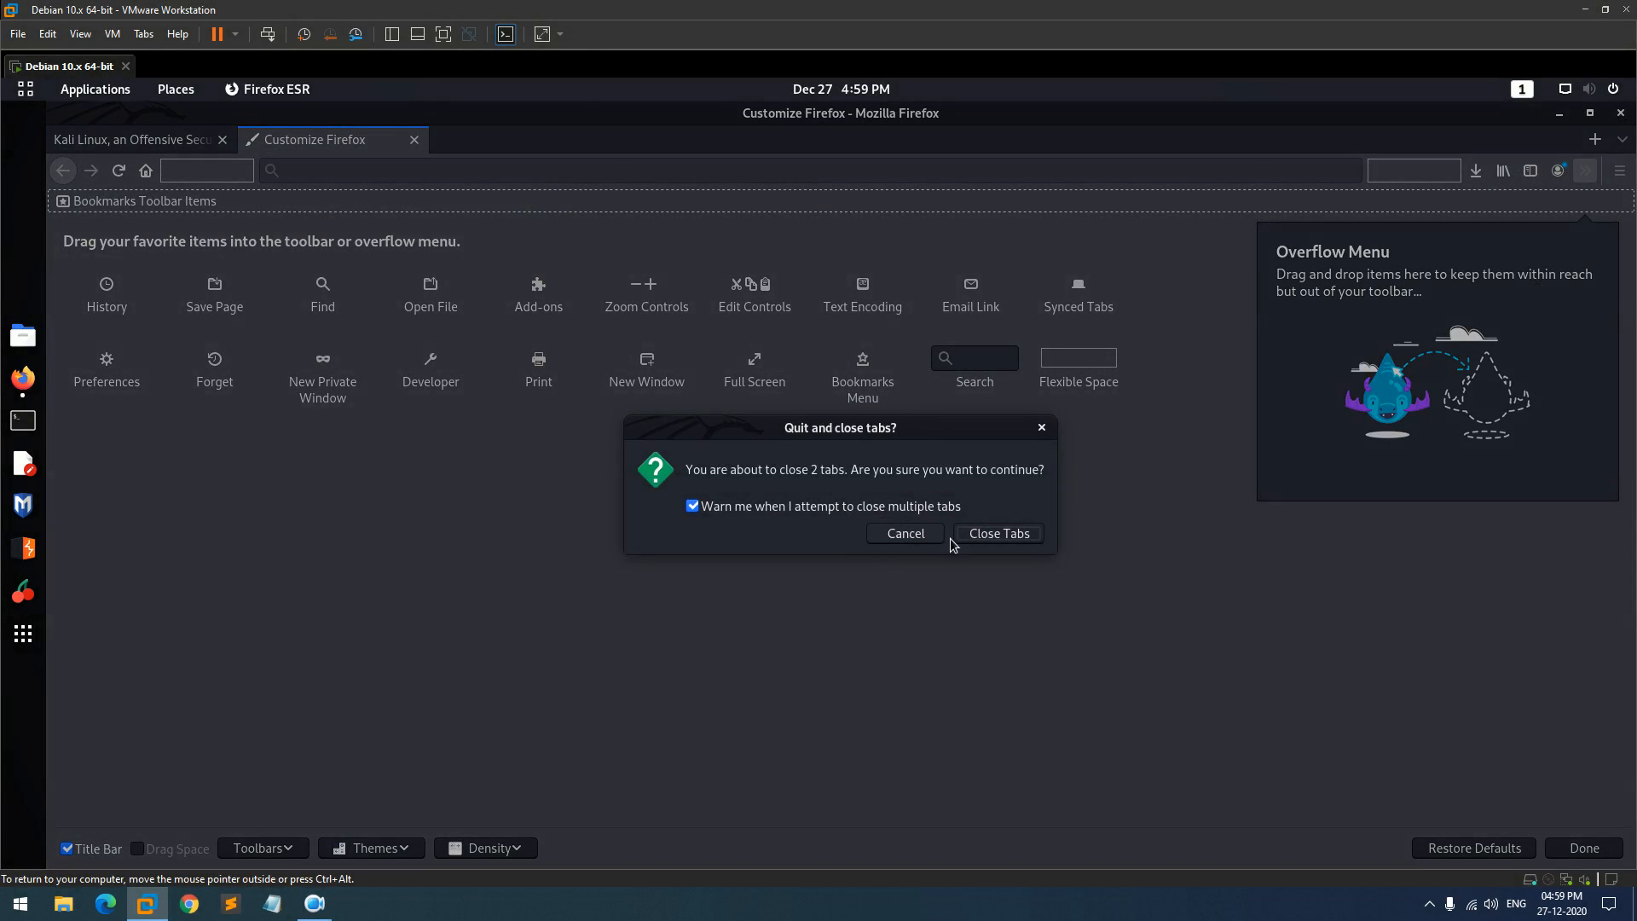
click(1042, 427)
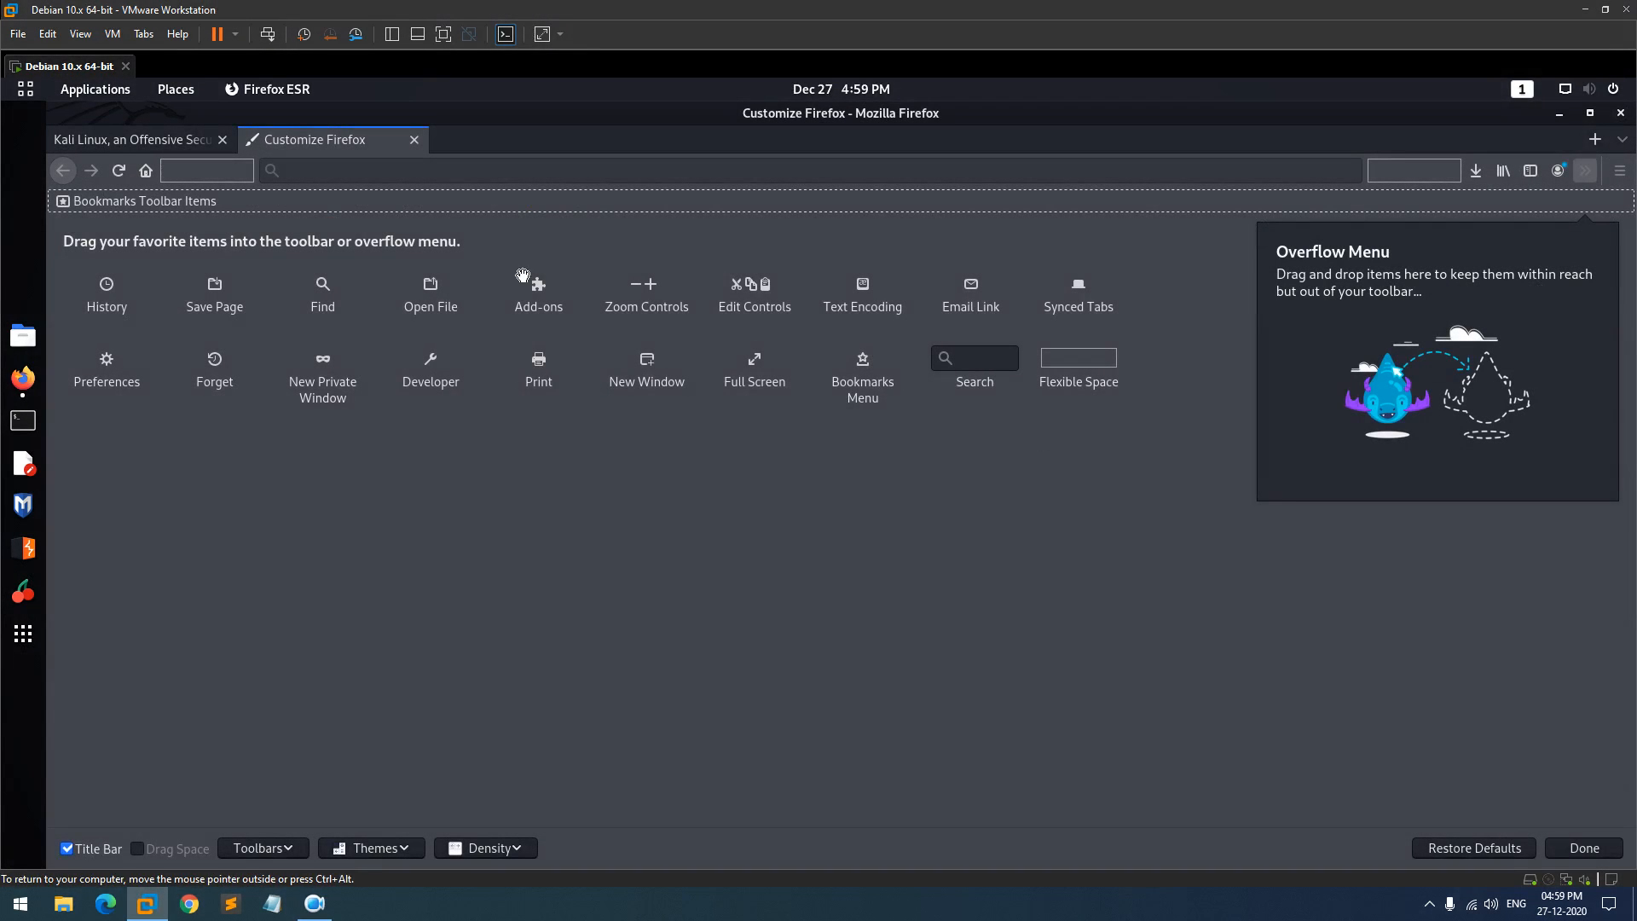
click(415, 139)
click(1622, 173)
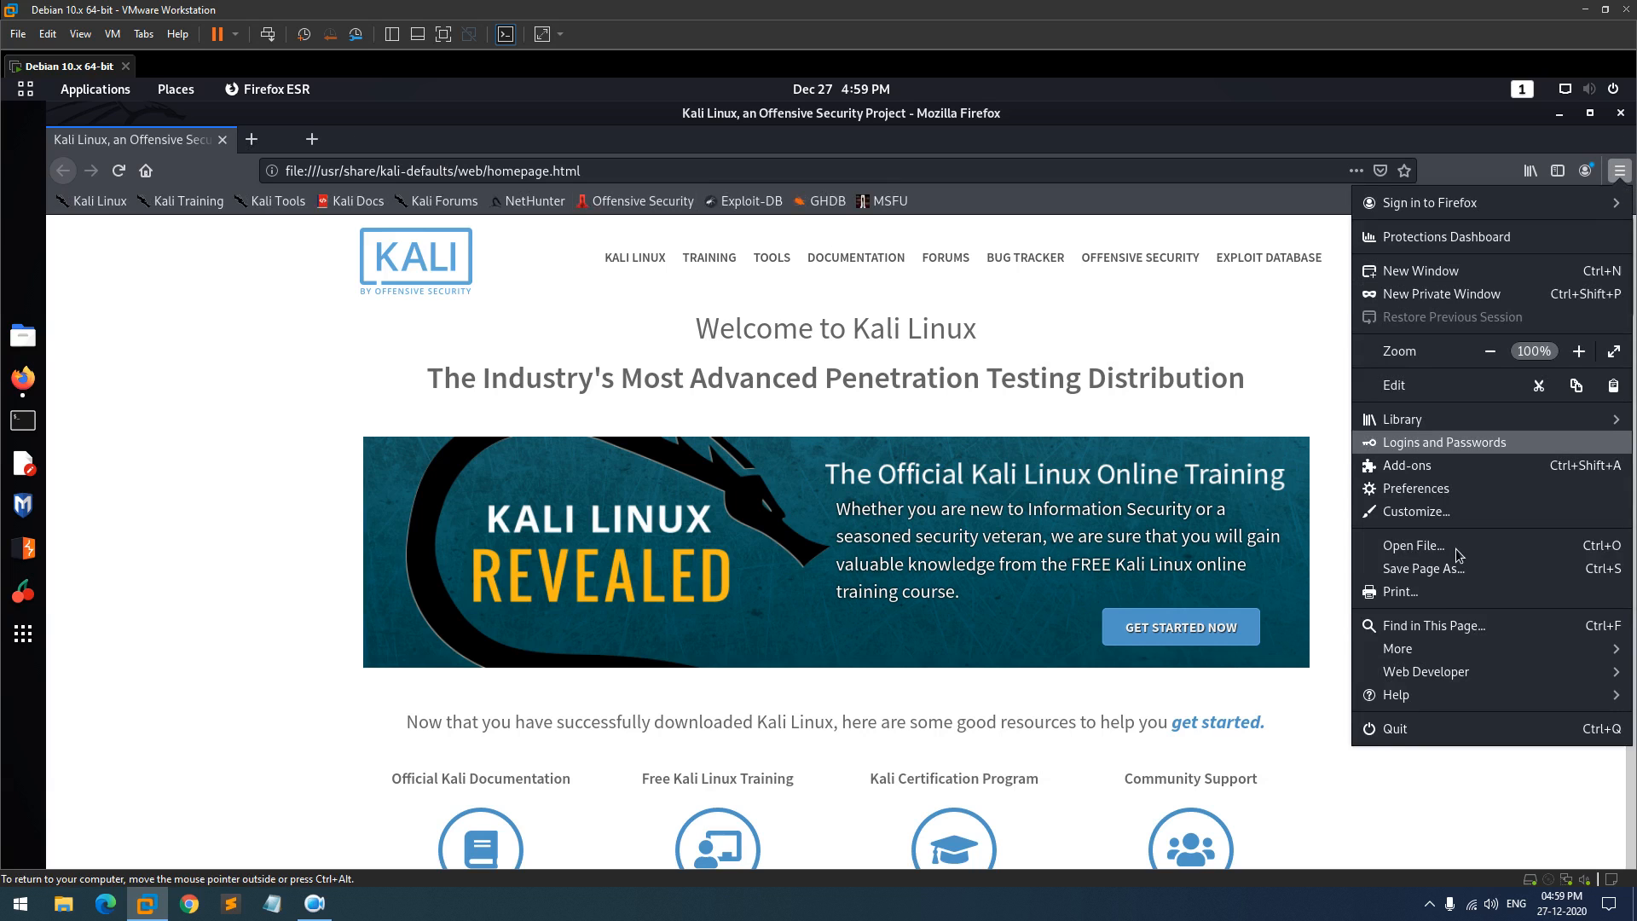
click(1390, 489)
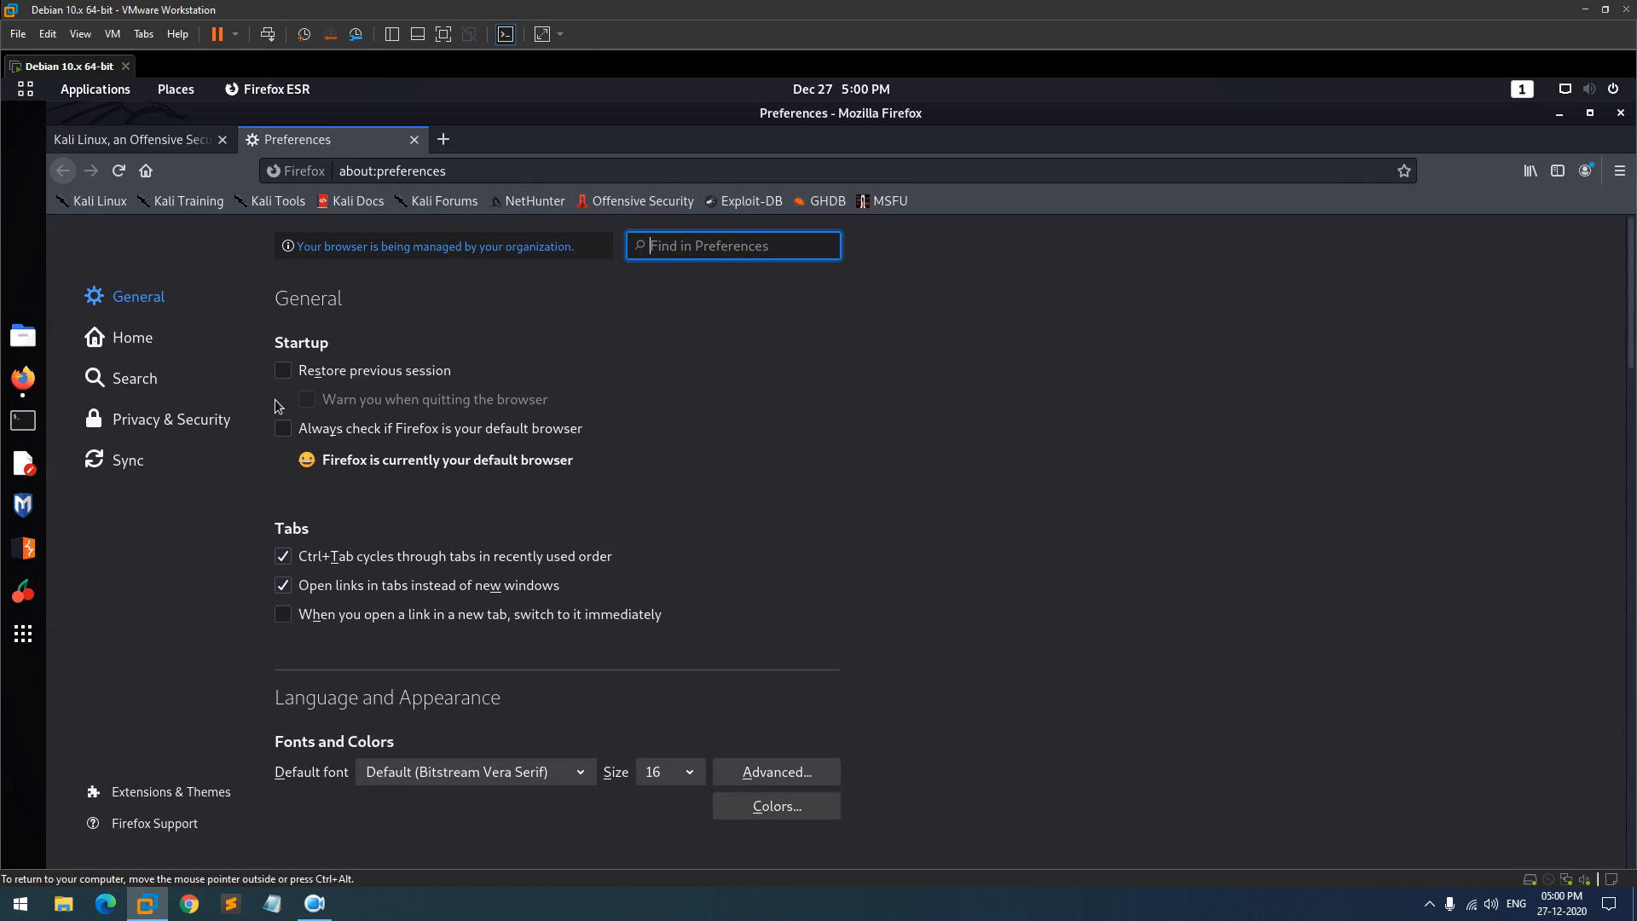
click(181, 346)
click(728, 461)
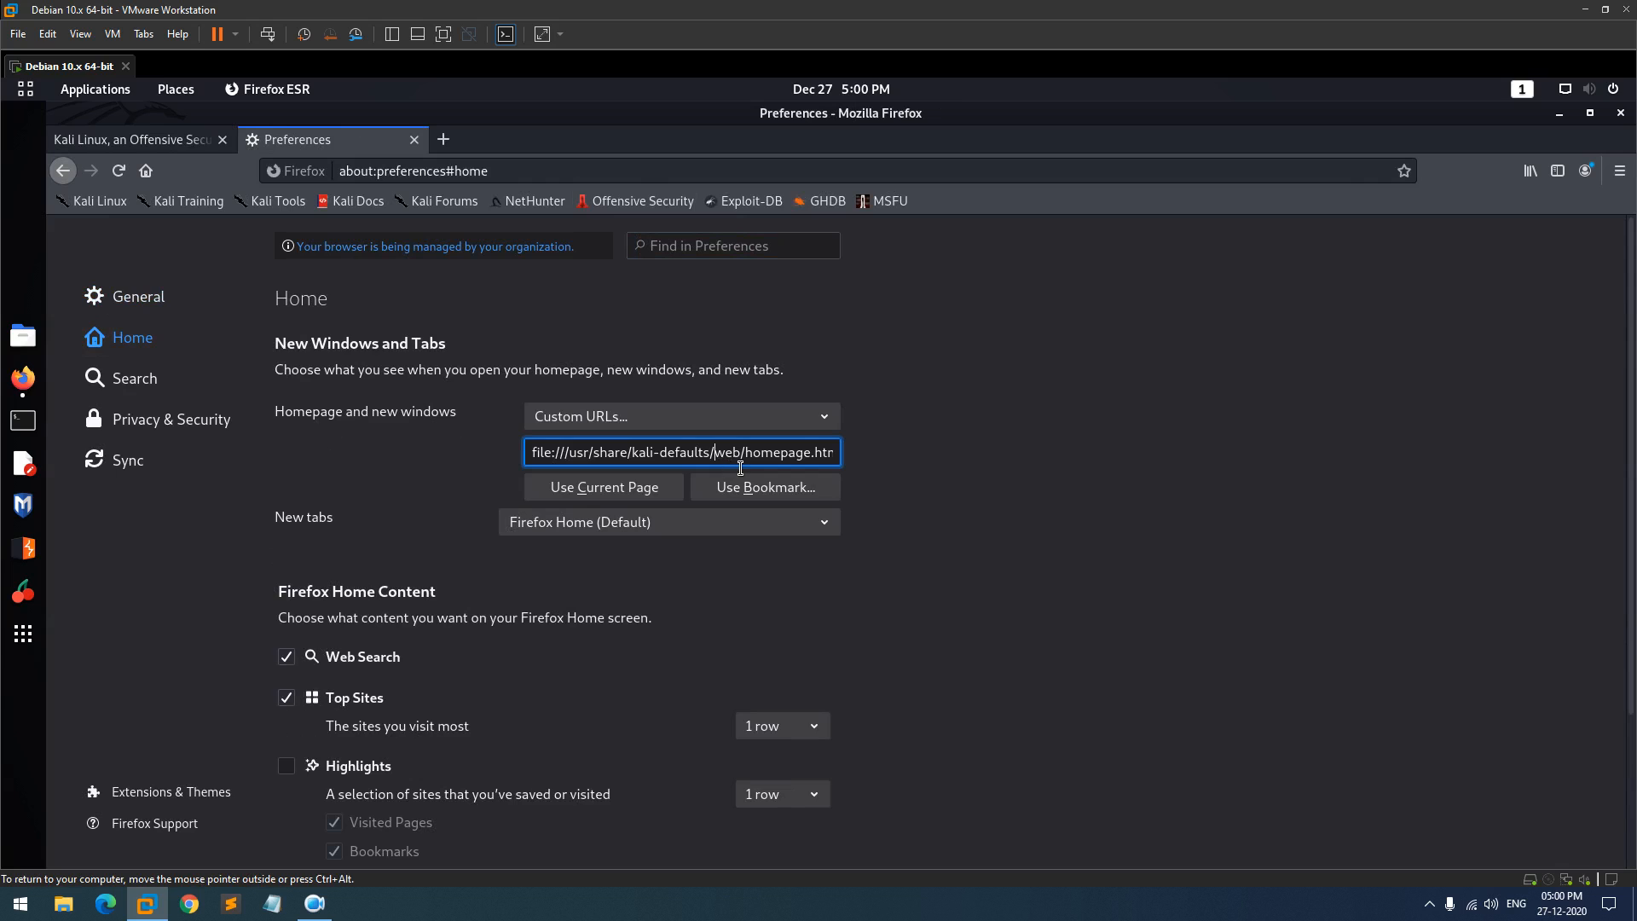
key(ctrl+a)
text(www)
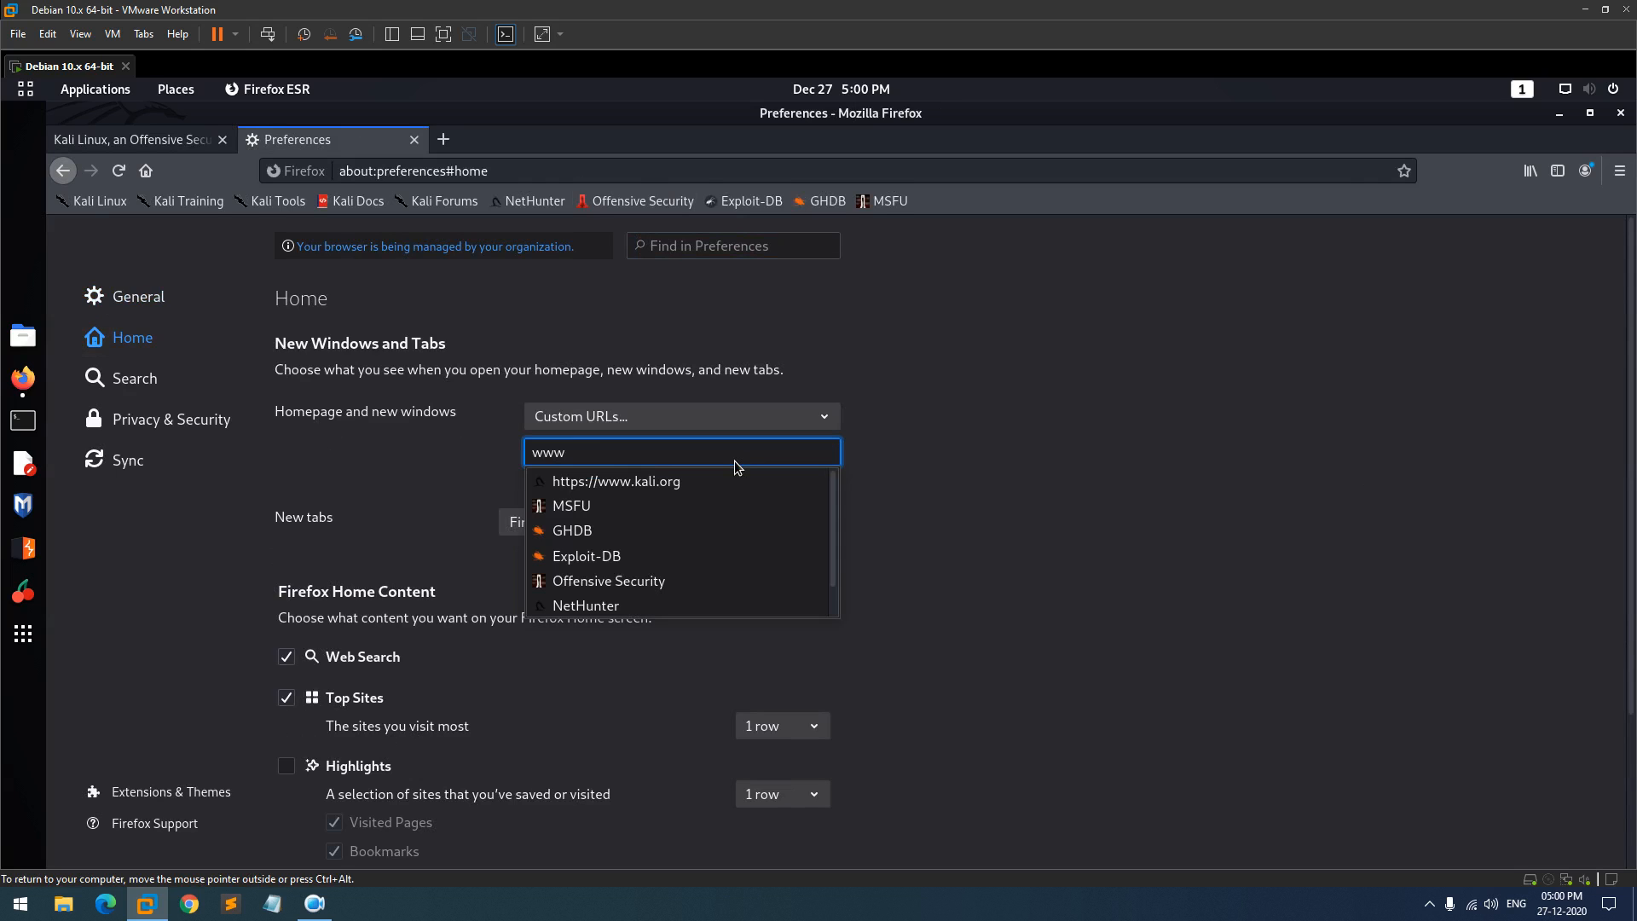
text(.google.co.in)
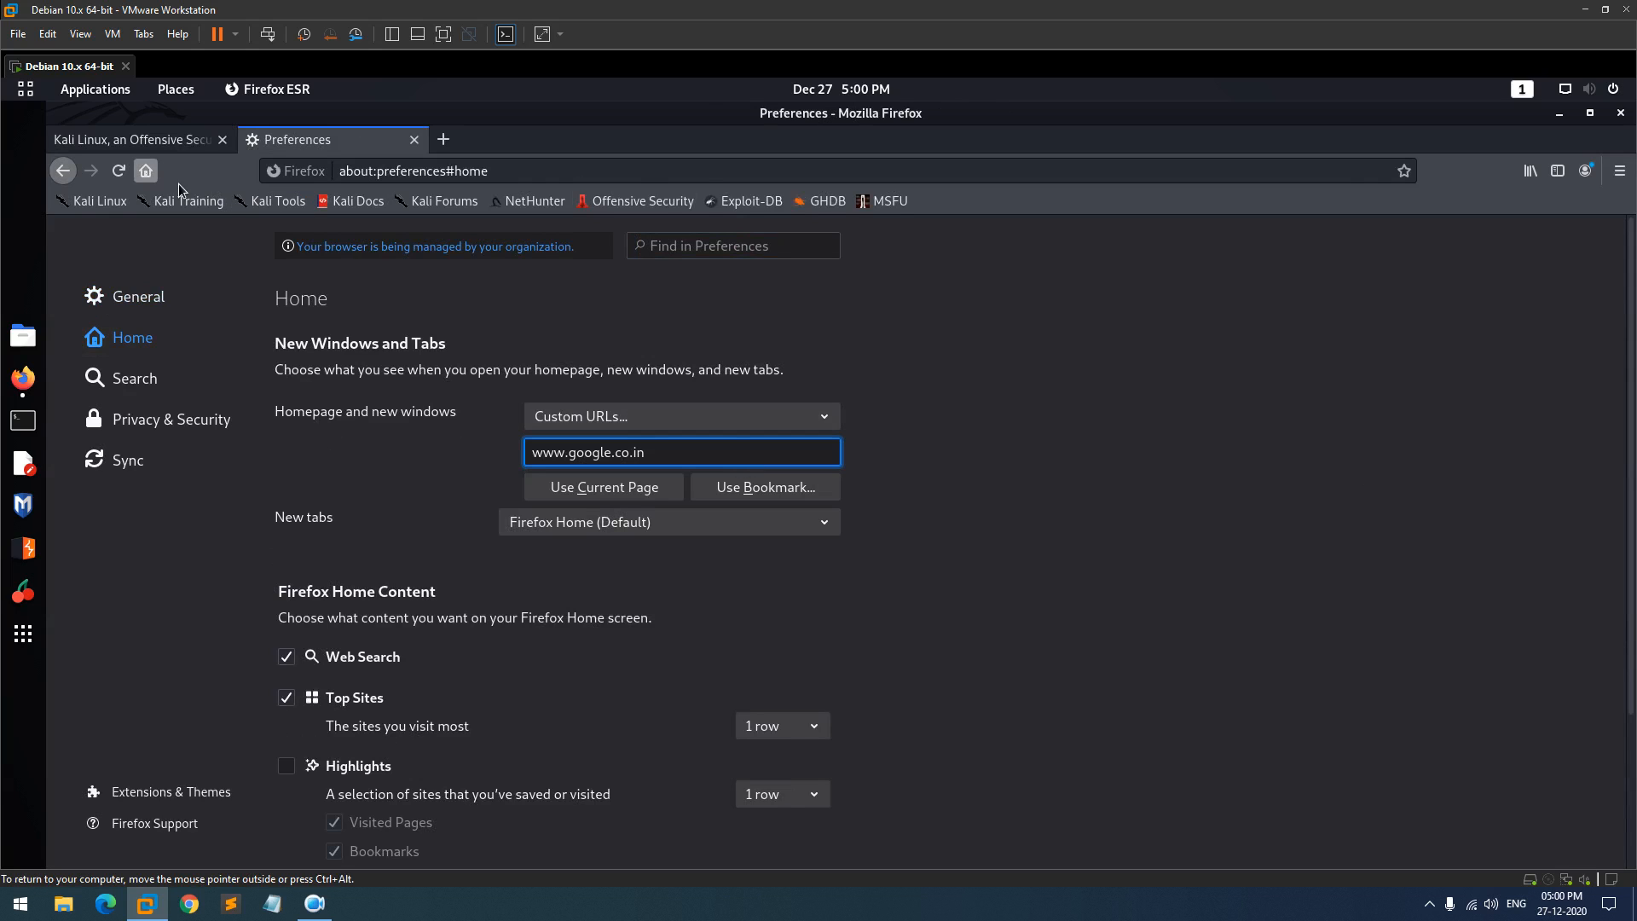
click(148, 172)
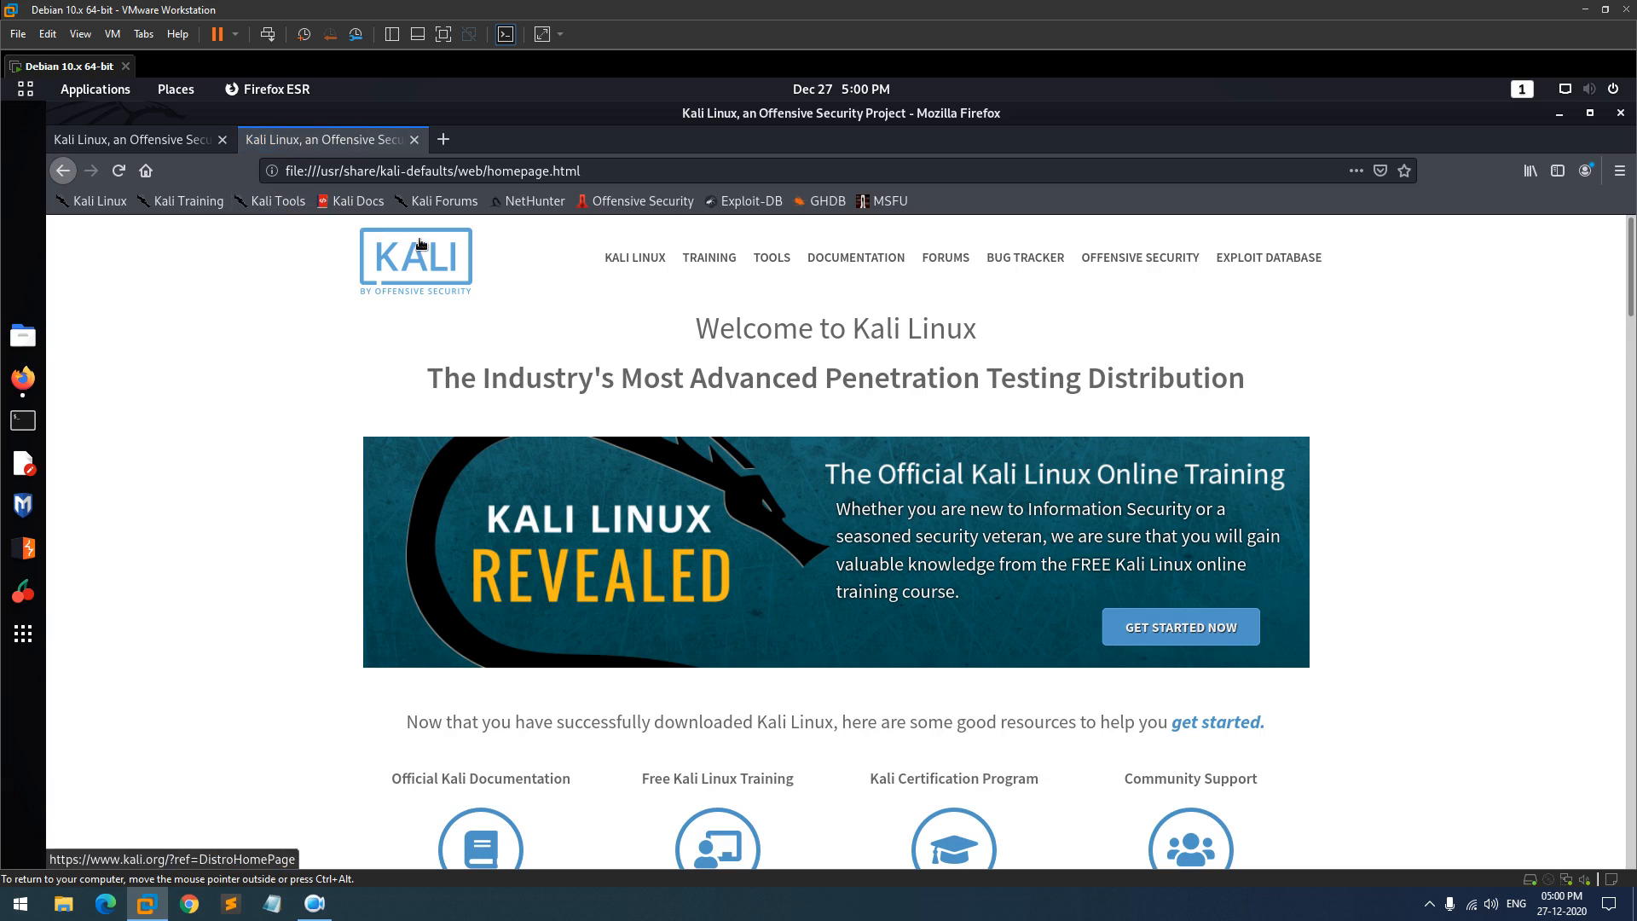
- Quit Firefox, relaunch it to confirm it opens on Google, then close it
click(1622, 113)
click(998, 534)
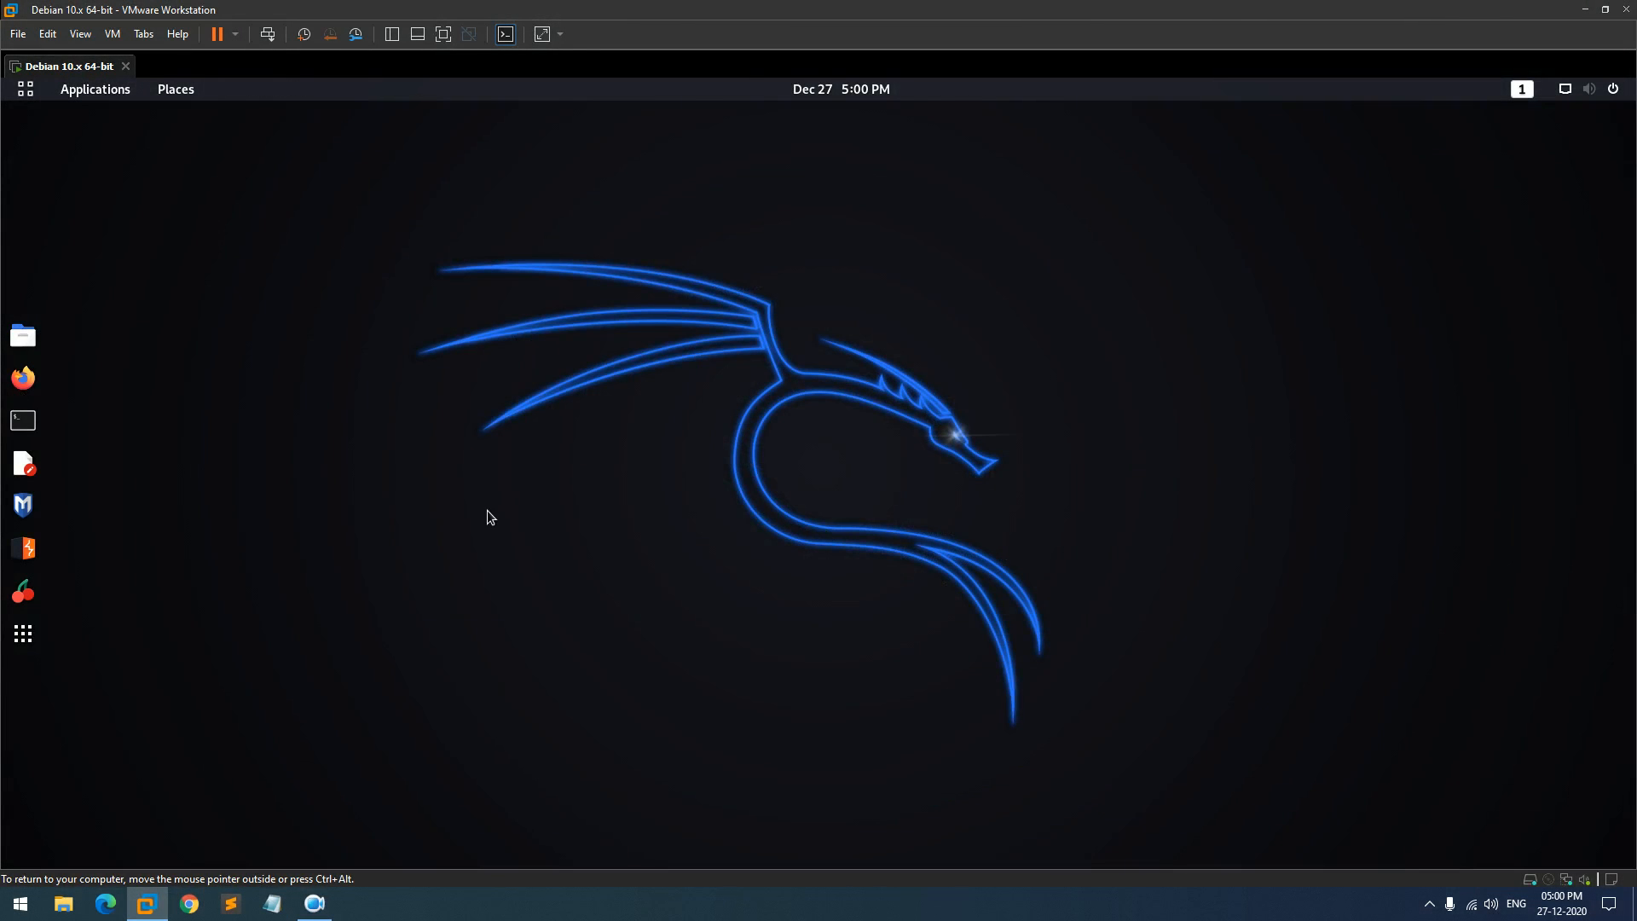
click(23, 378)
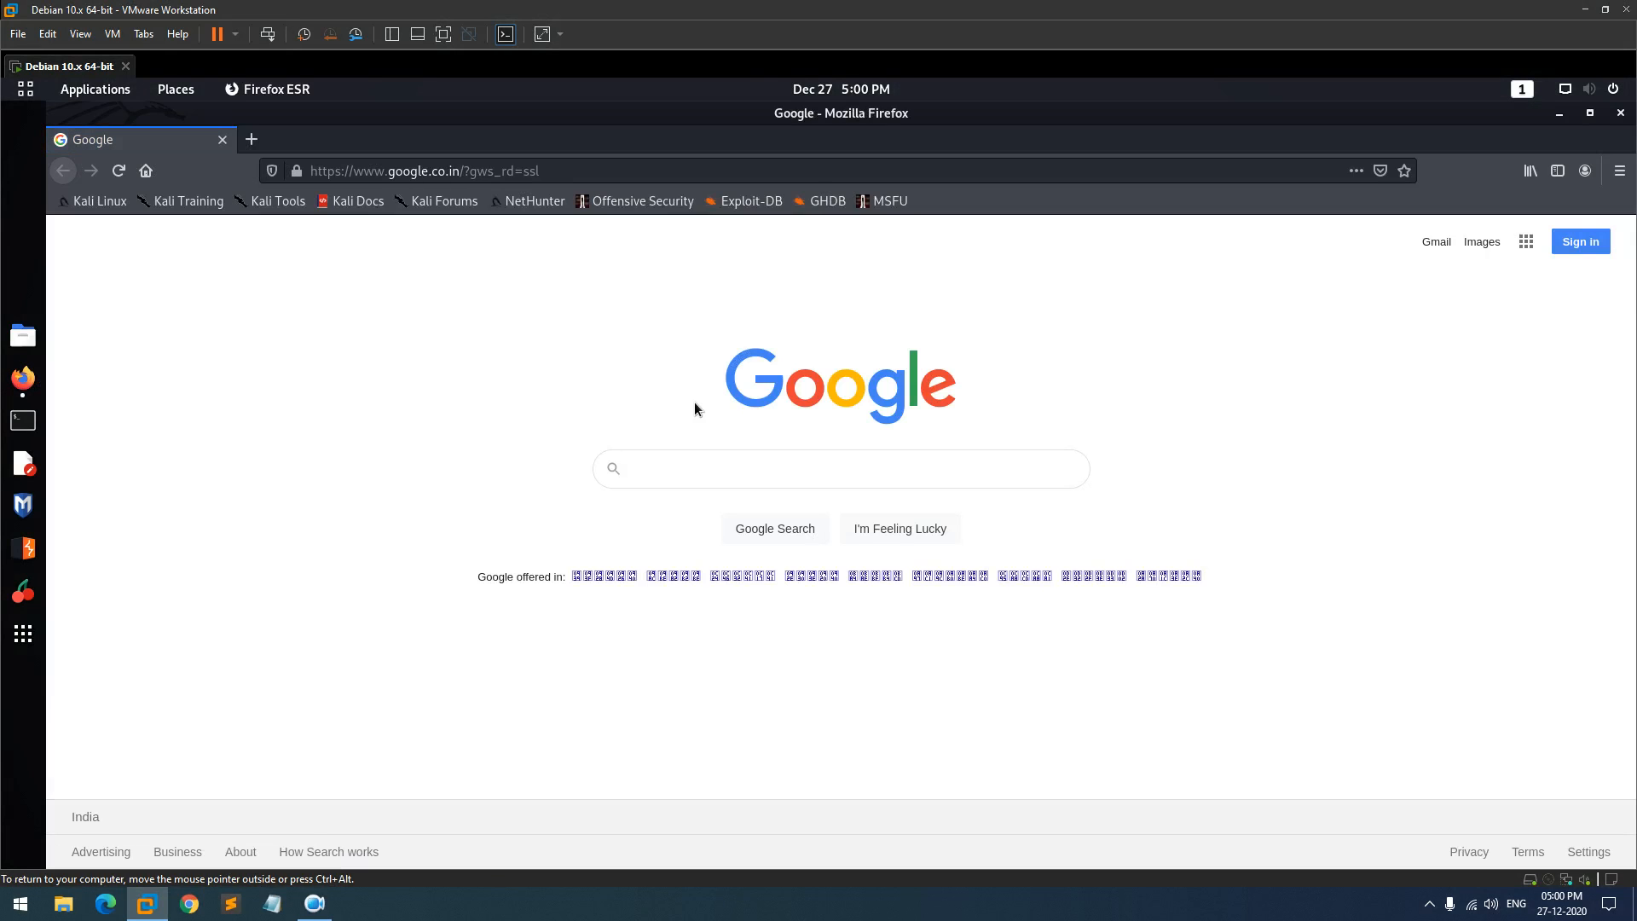
click(1623, 114)
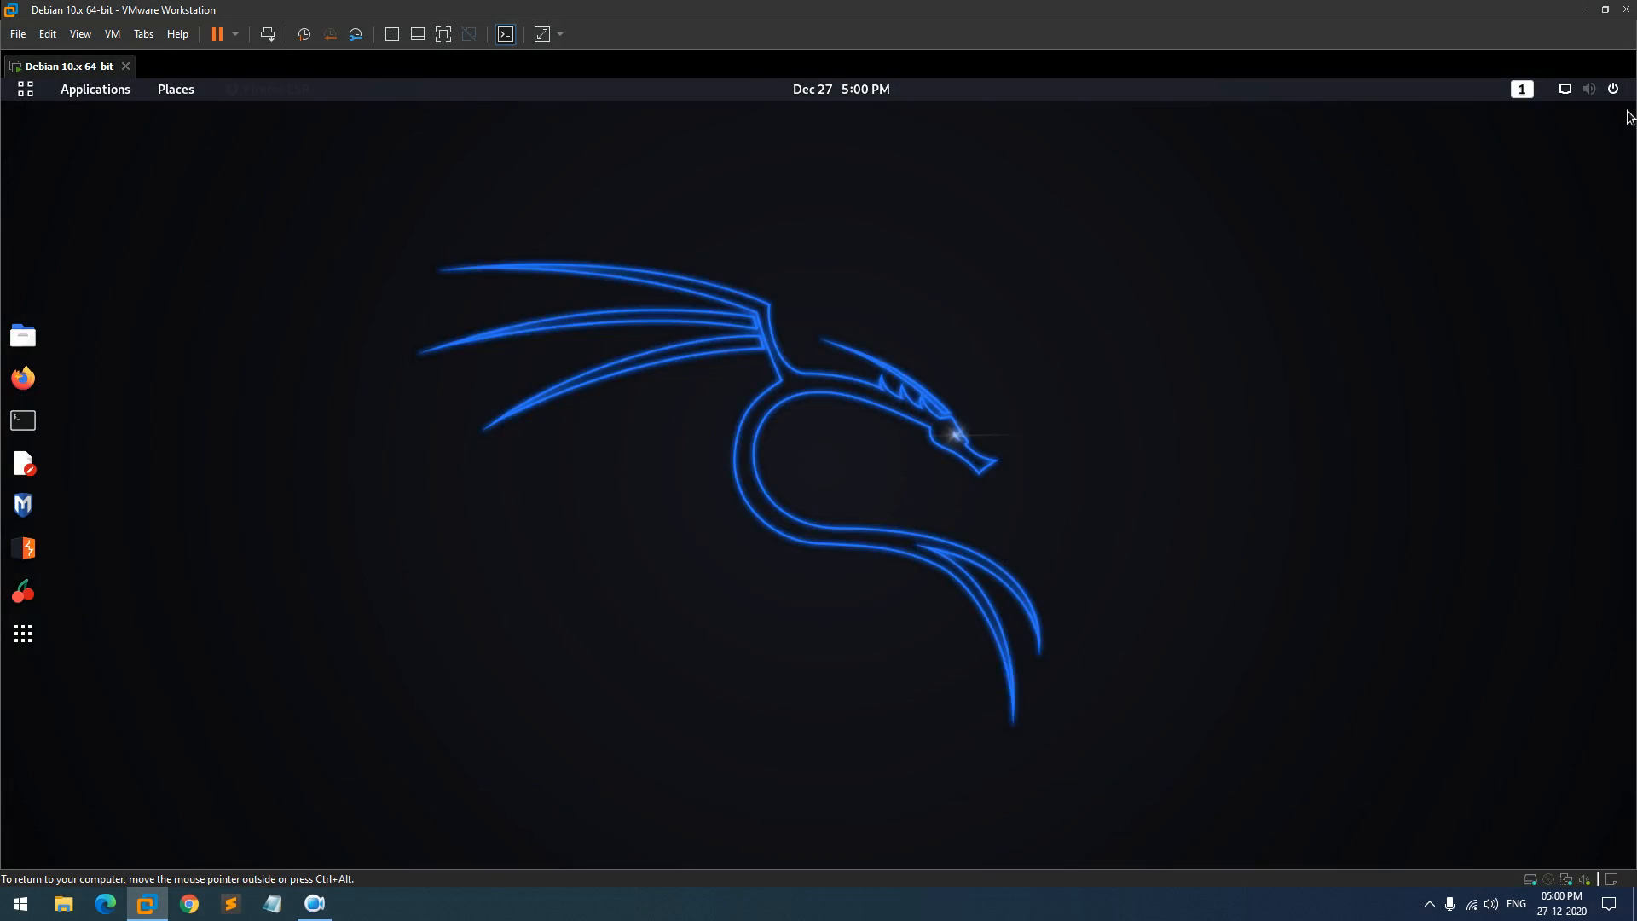
- Open Files maximized, check the empty Downloads folder, and return to Home
click(35, 337)
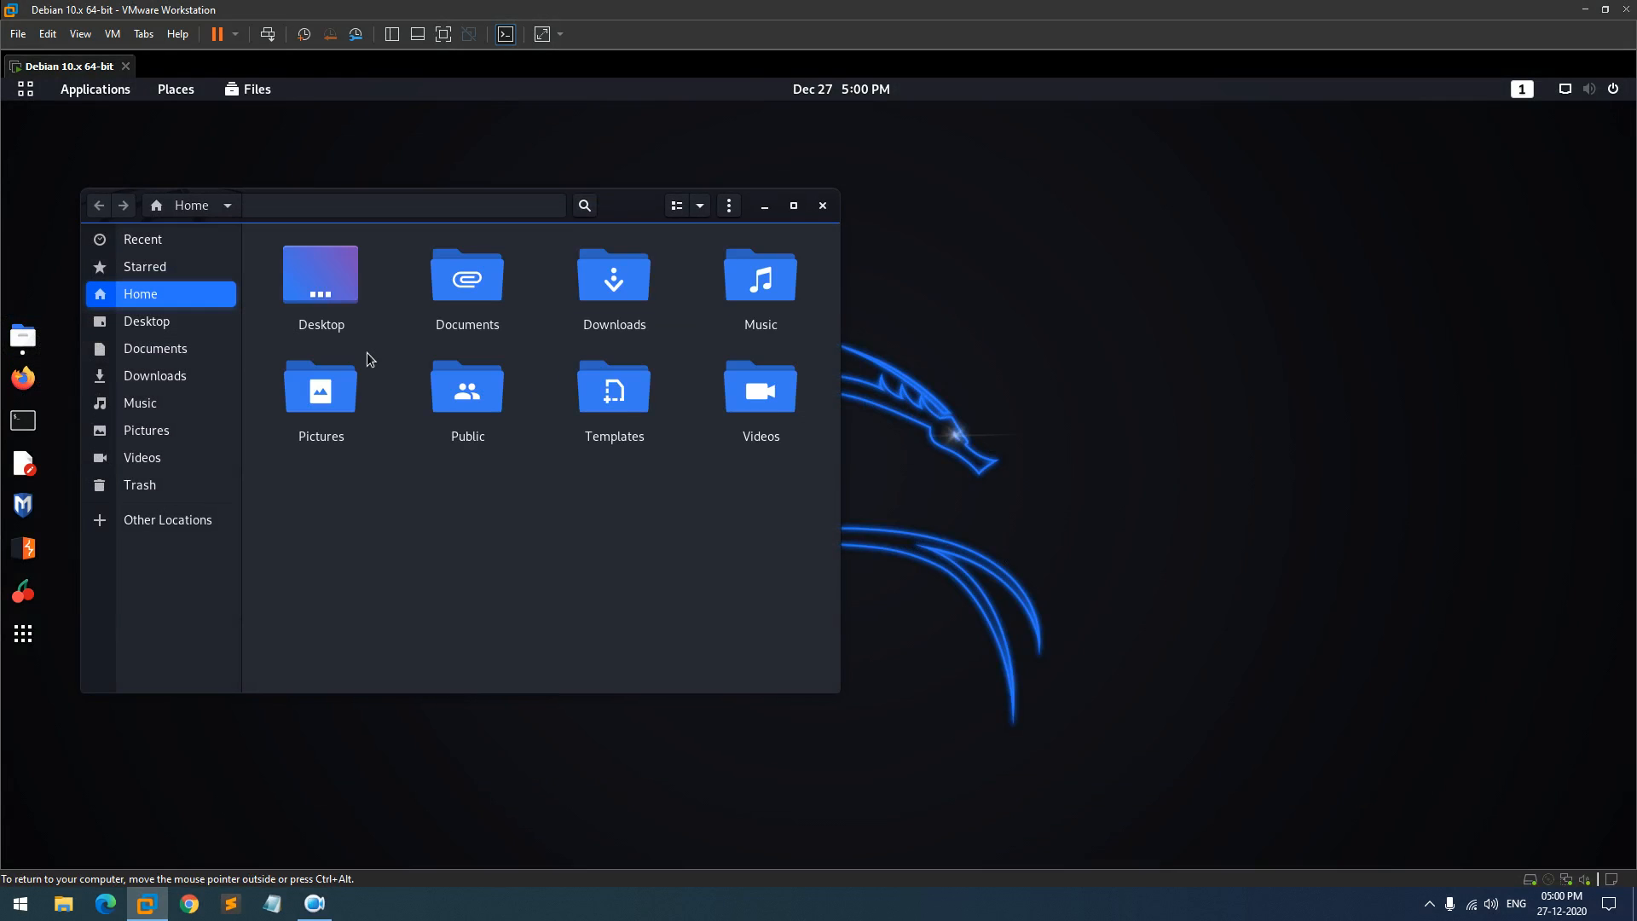
click(794, 215)
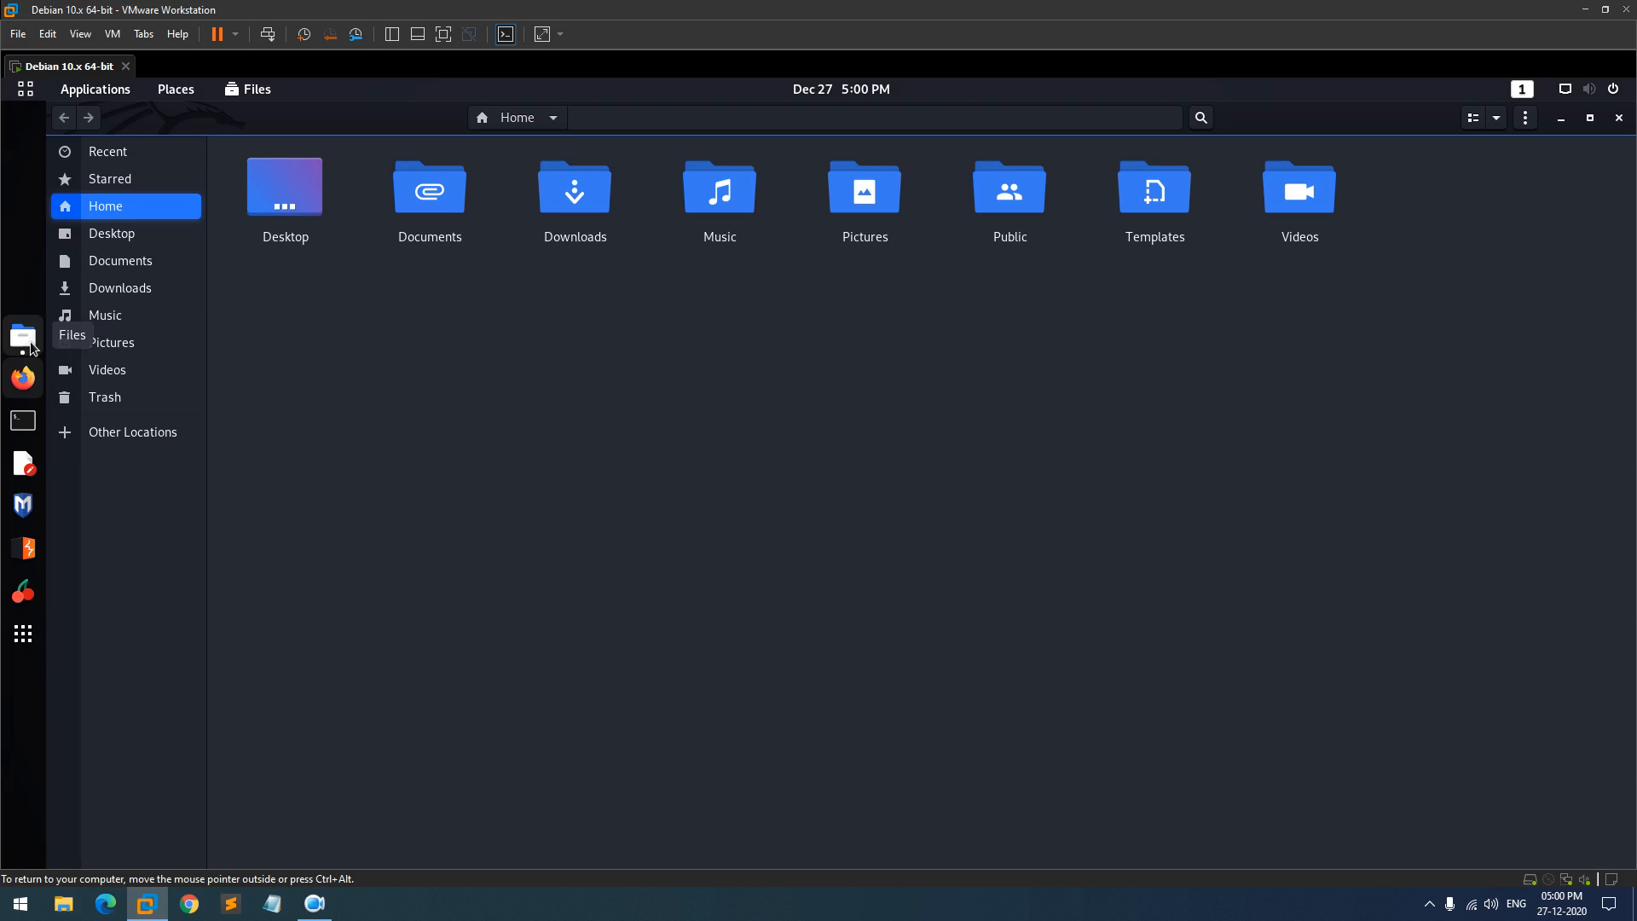
double_click(592, 187)
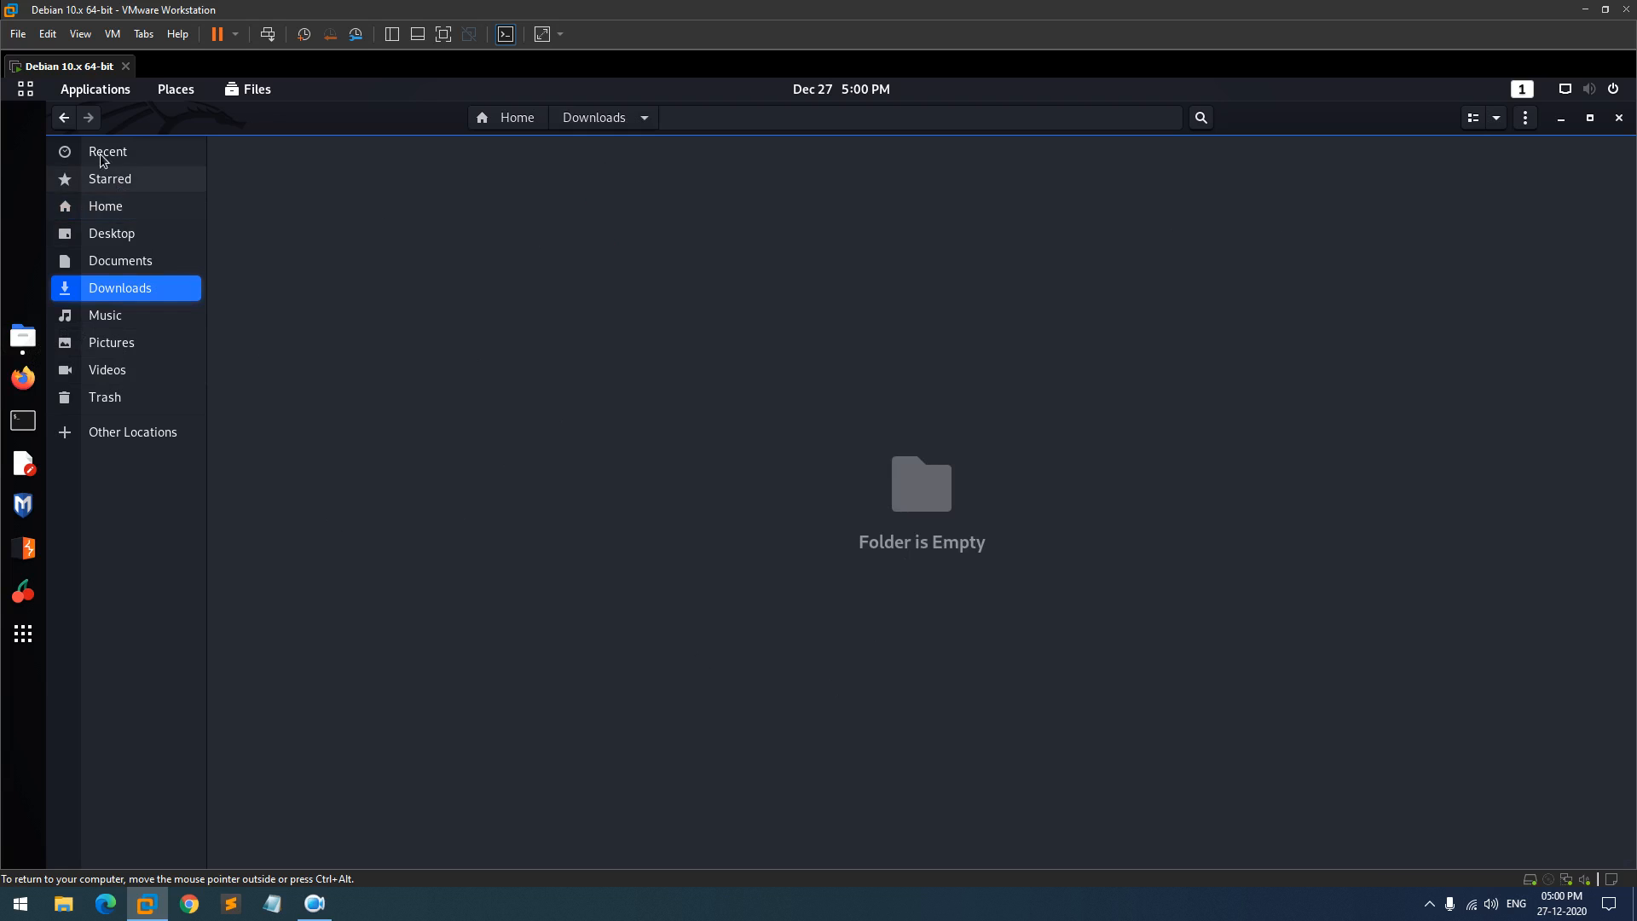
click(64, 117)
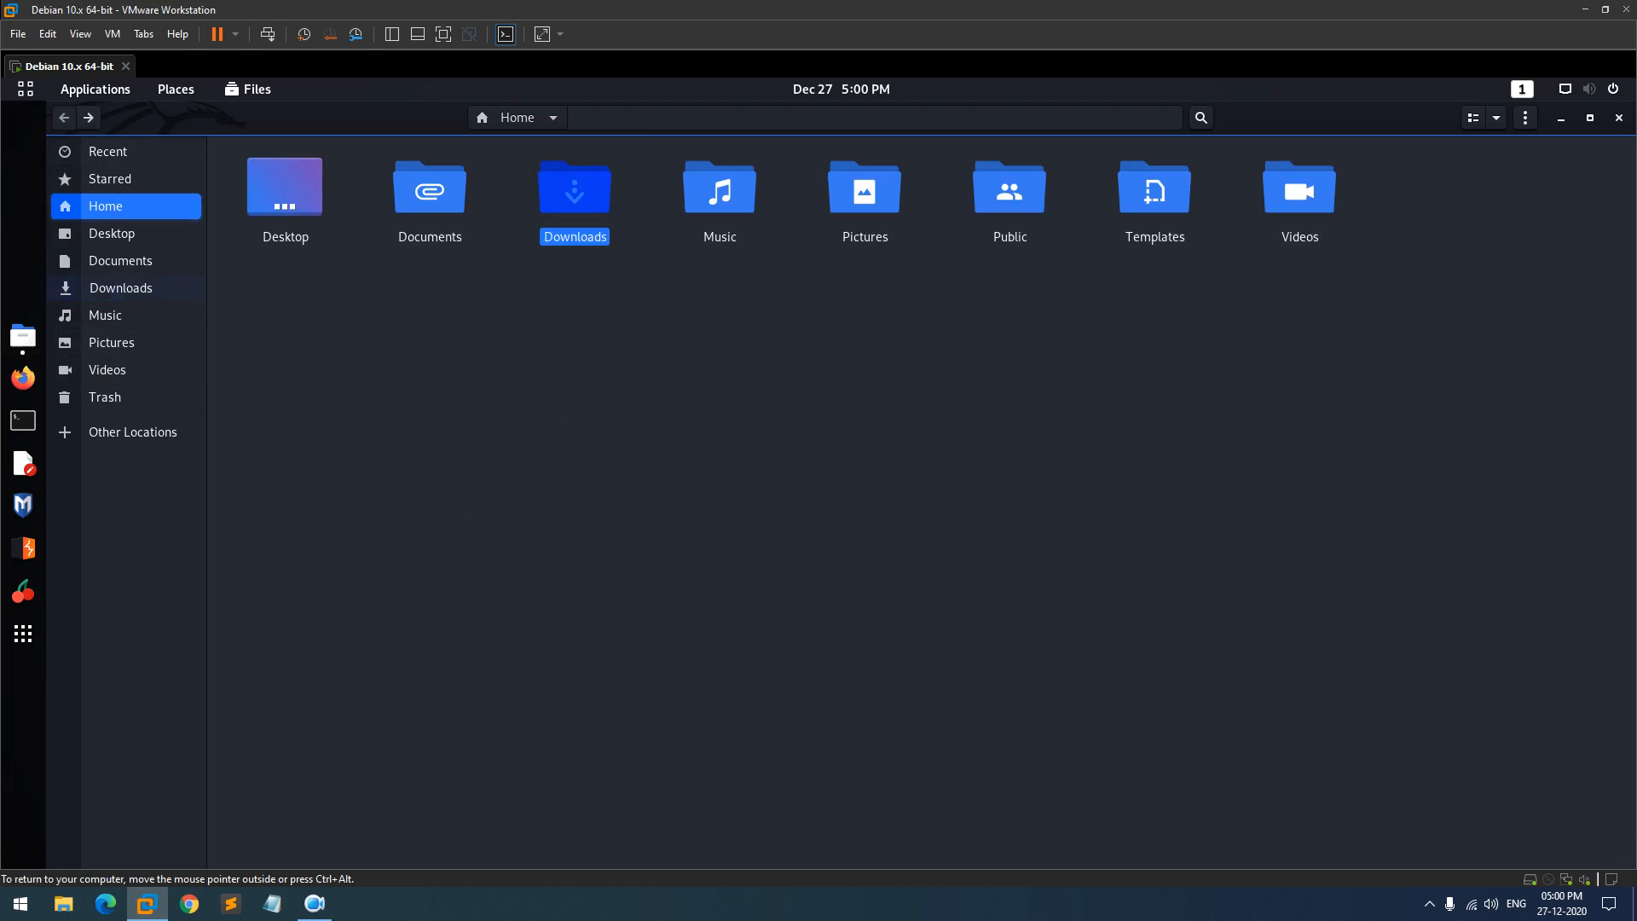
- Zoom folder icons out to 50% via the view options, then close Files
click(1497, 118)
click(1447, 177)
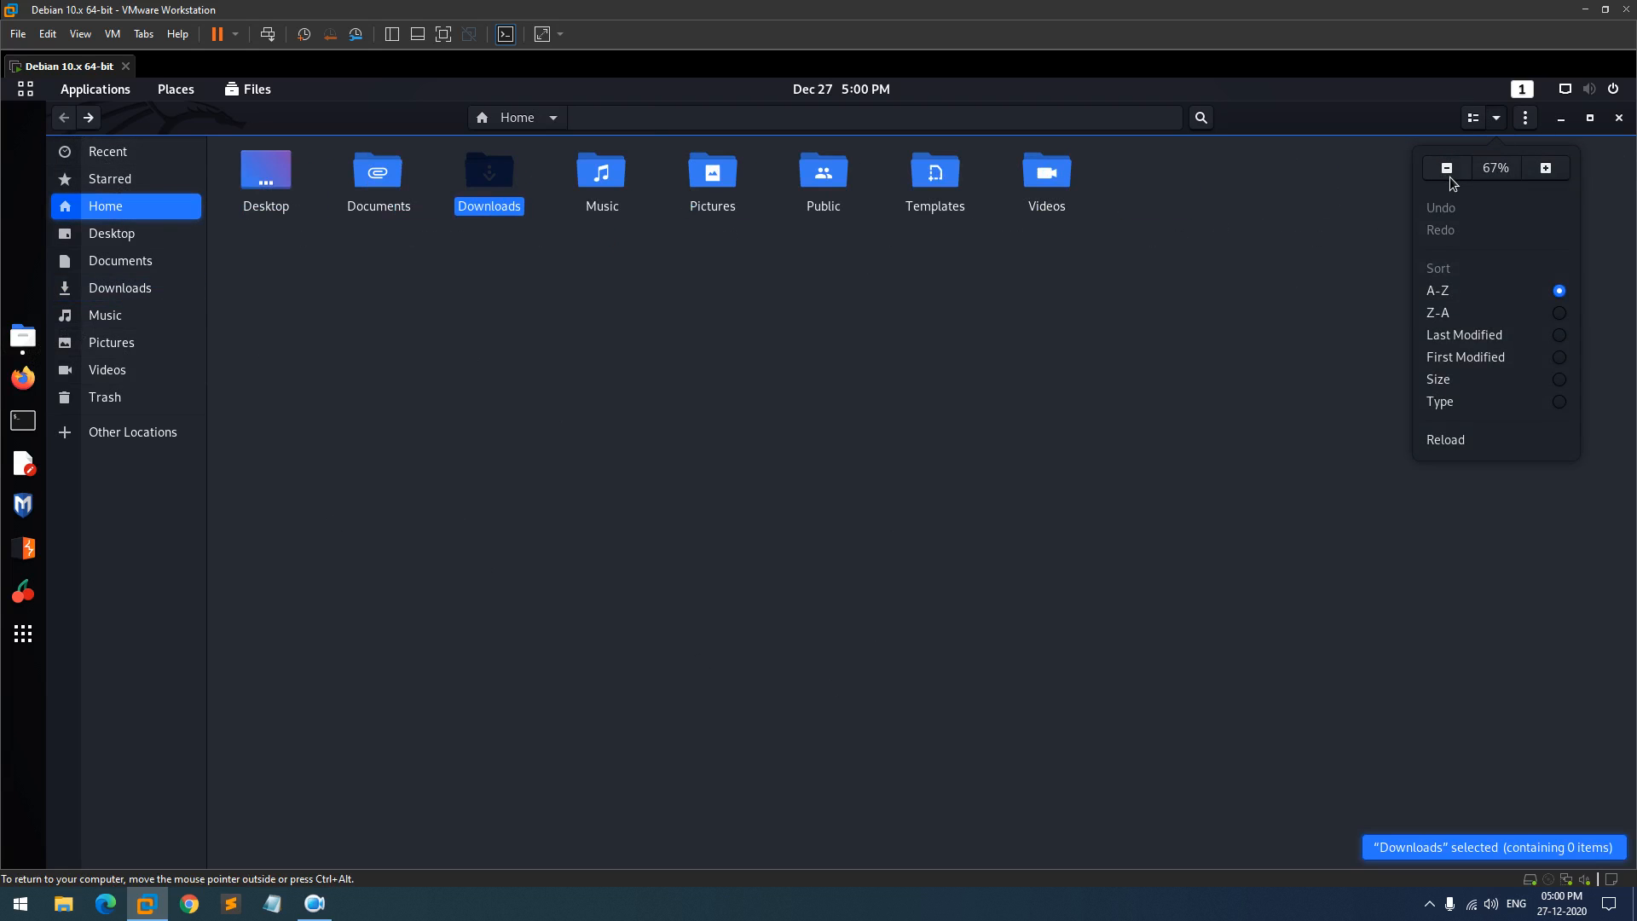
click(1447, 170)
click(918, 268)
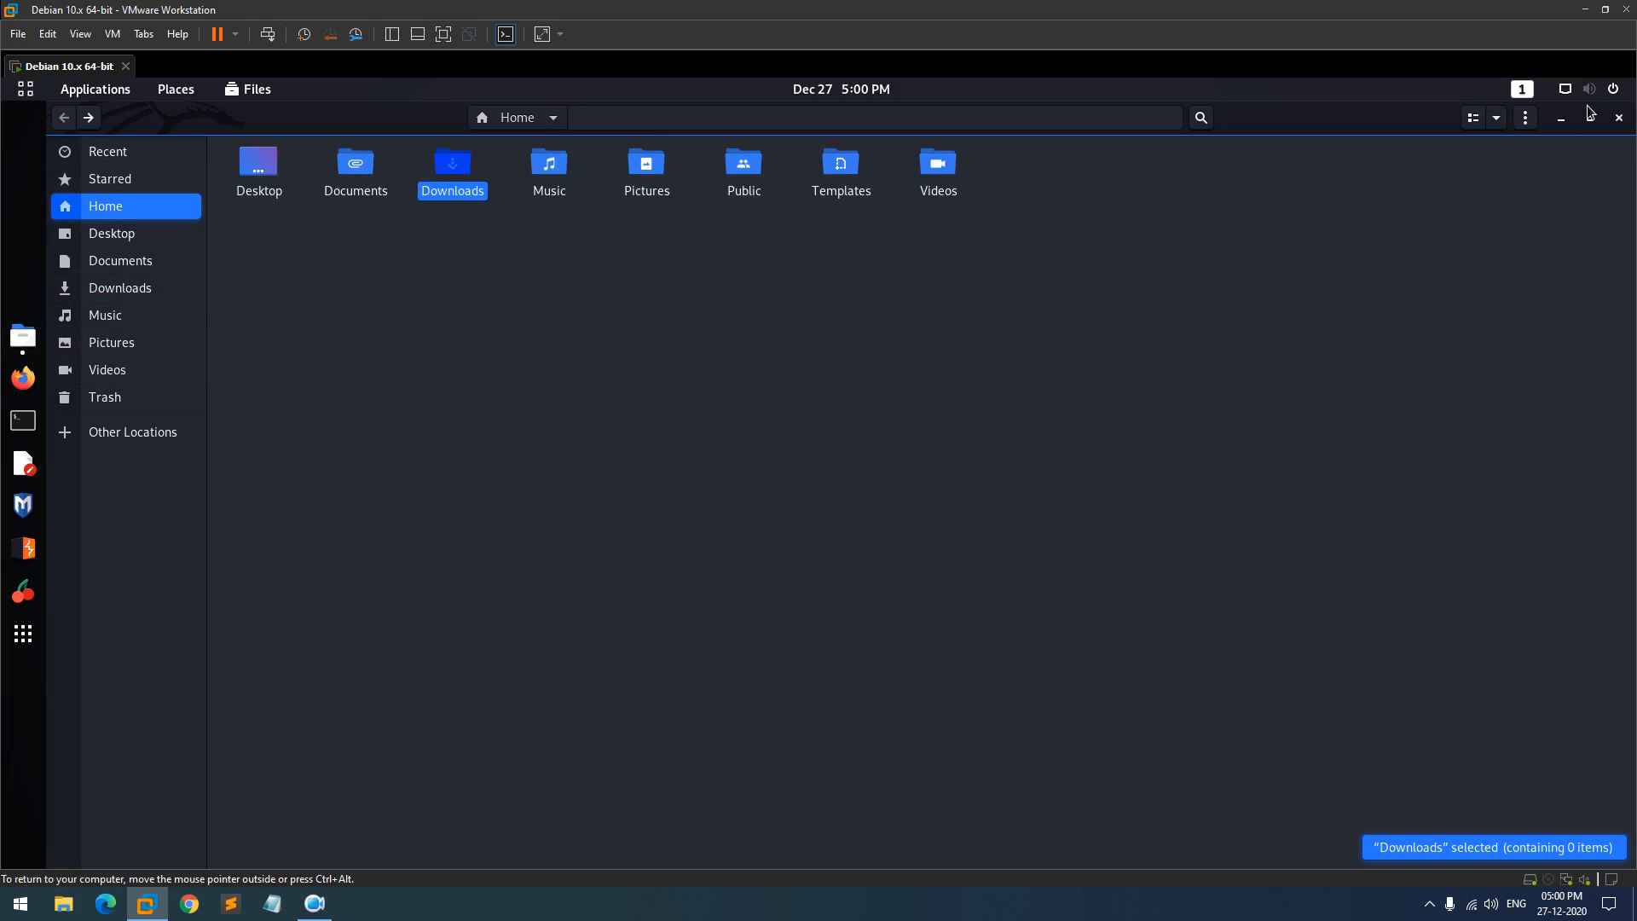
click(1619, 117)
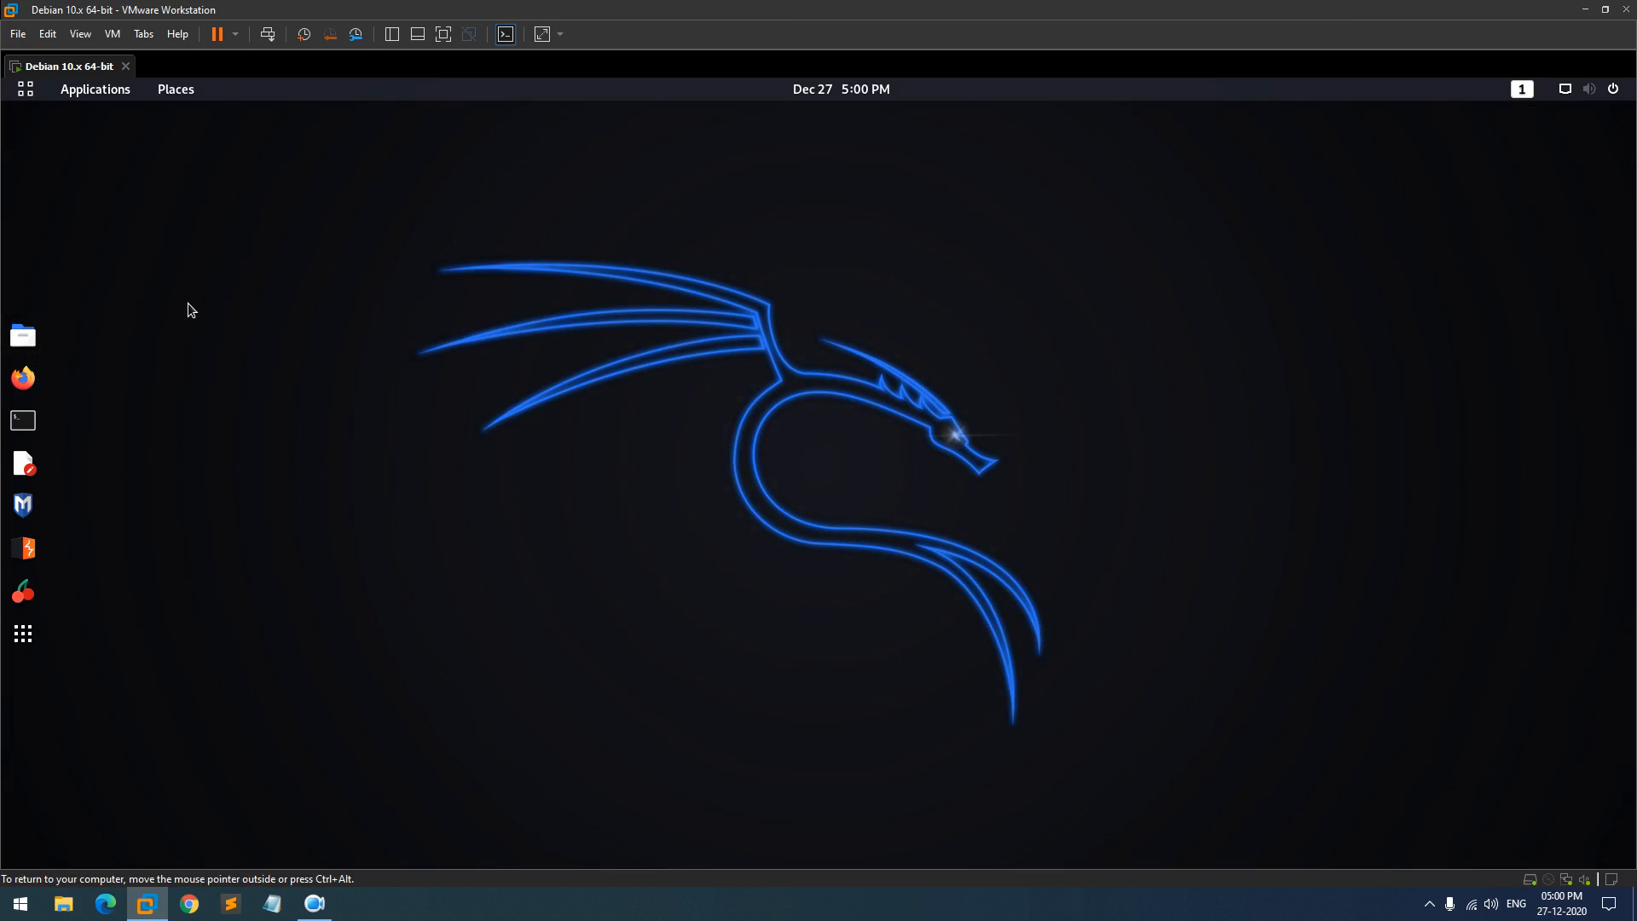
click(34, 96)
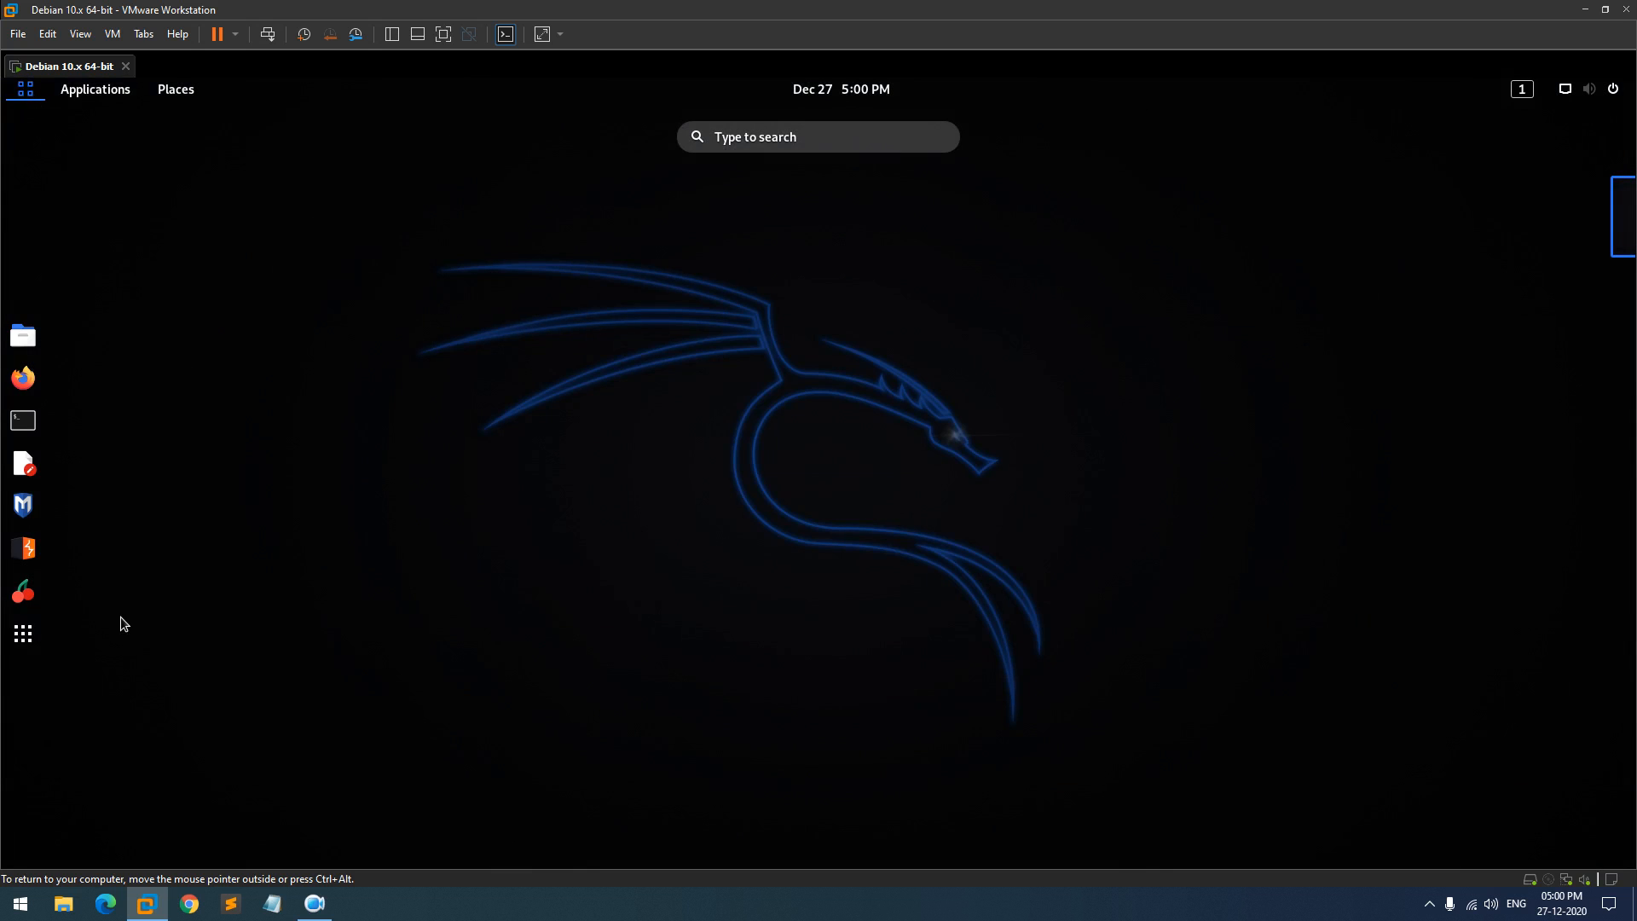
click(33, 643)
click(33, 642)
click(33, 643)
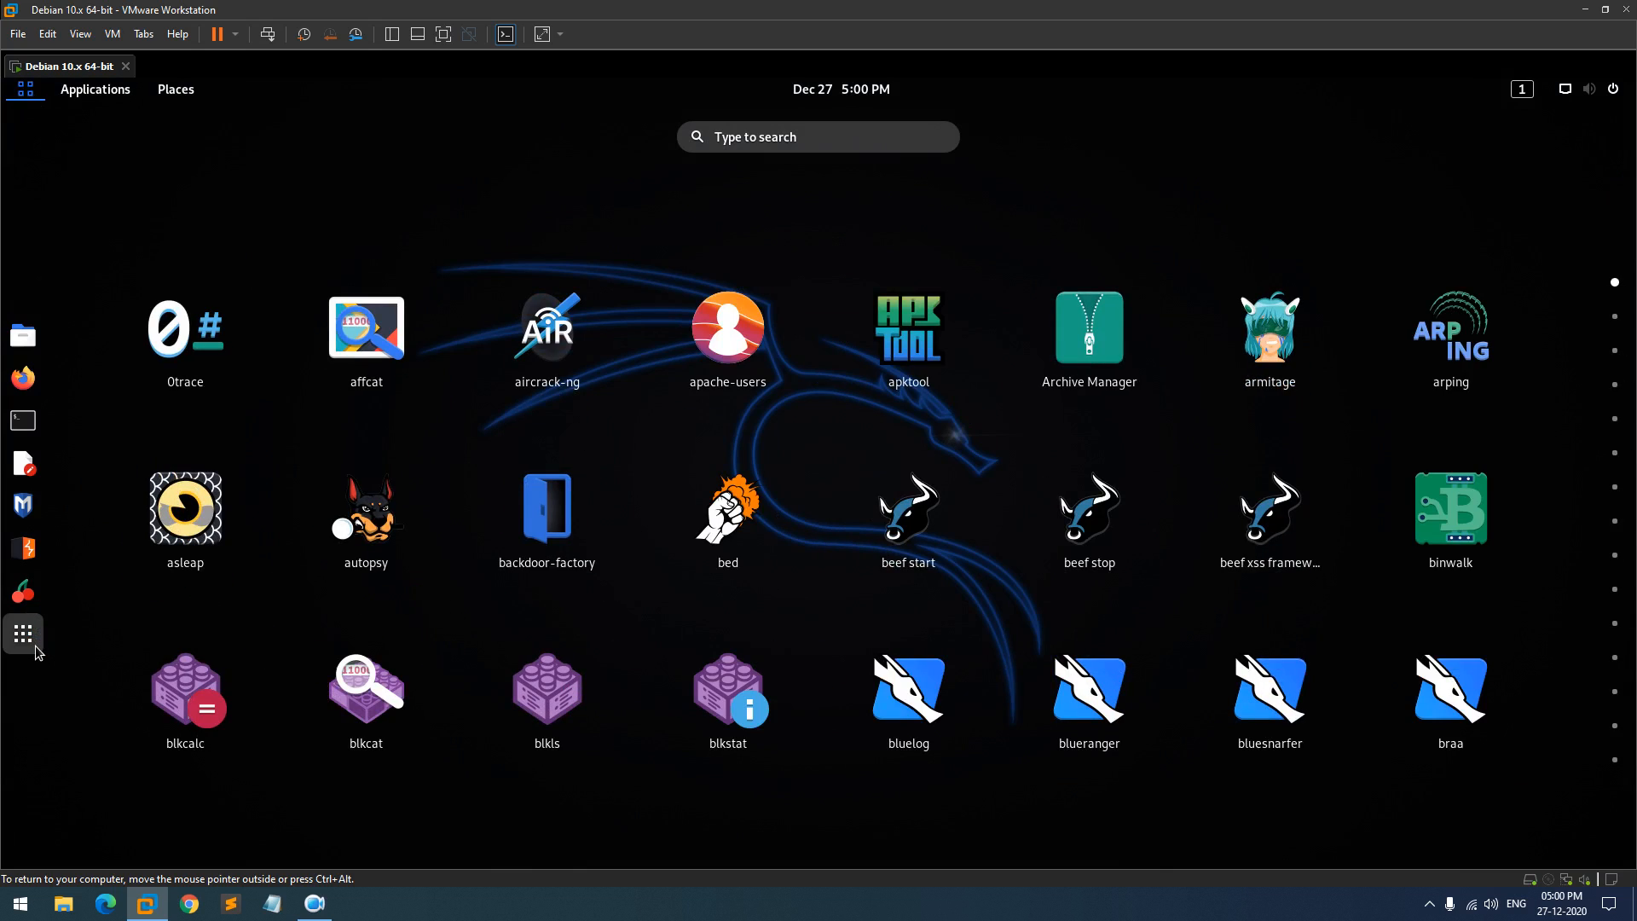
scroll(859, 422, down, 5)
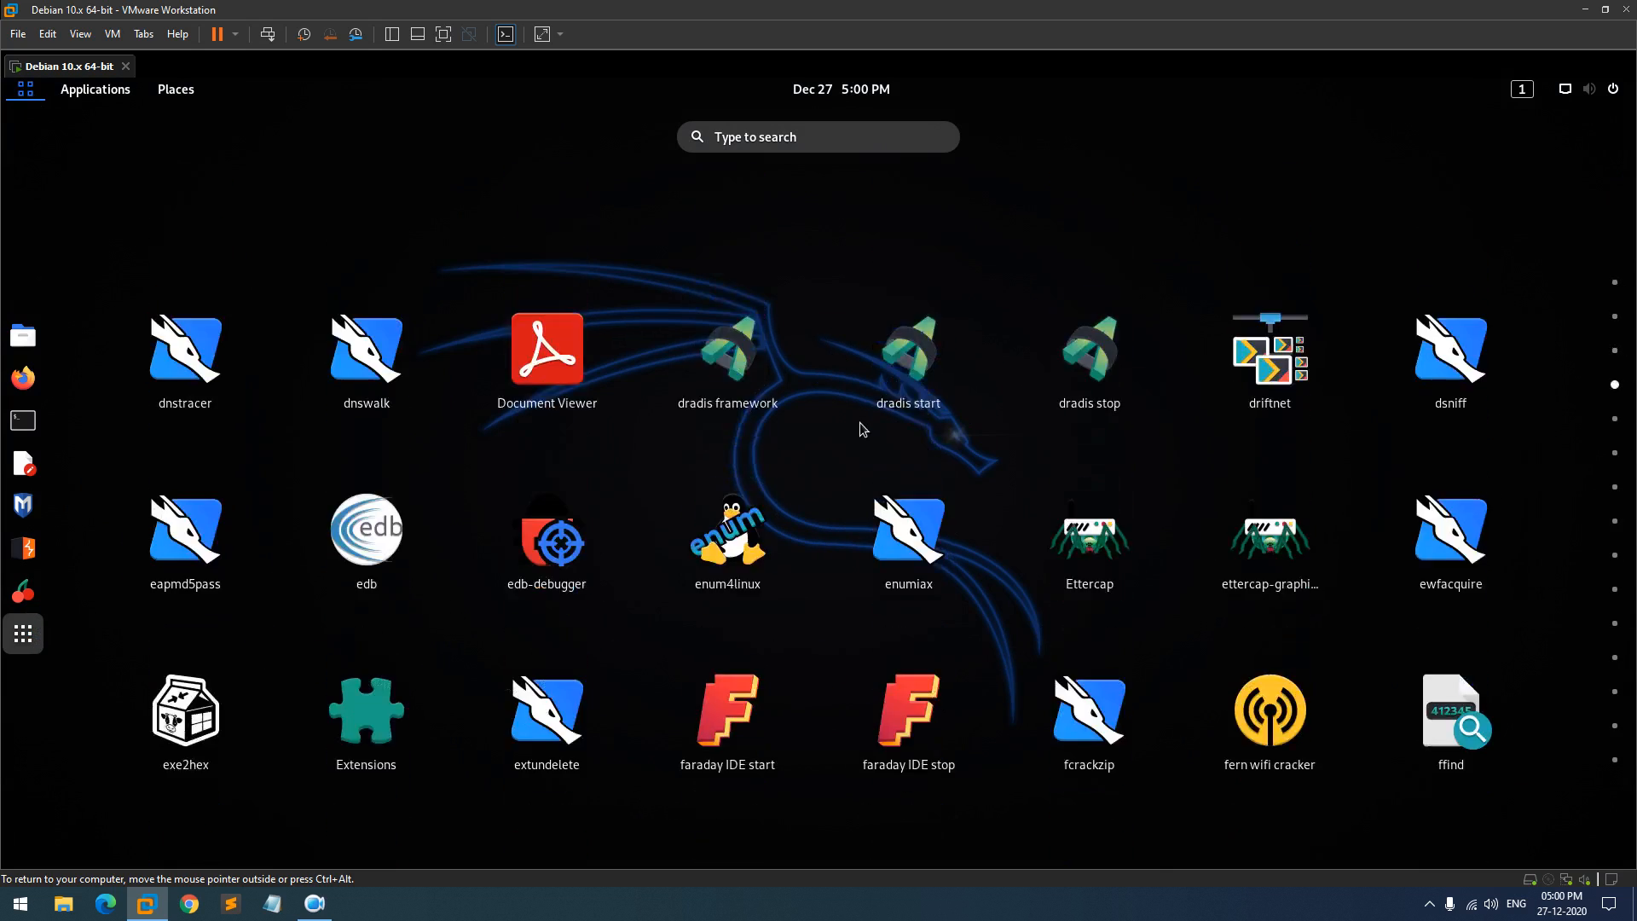
scroll(849, 456, down, 2)
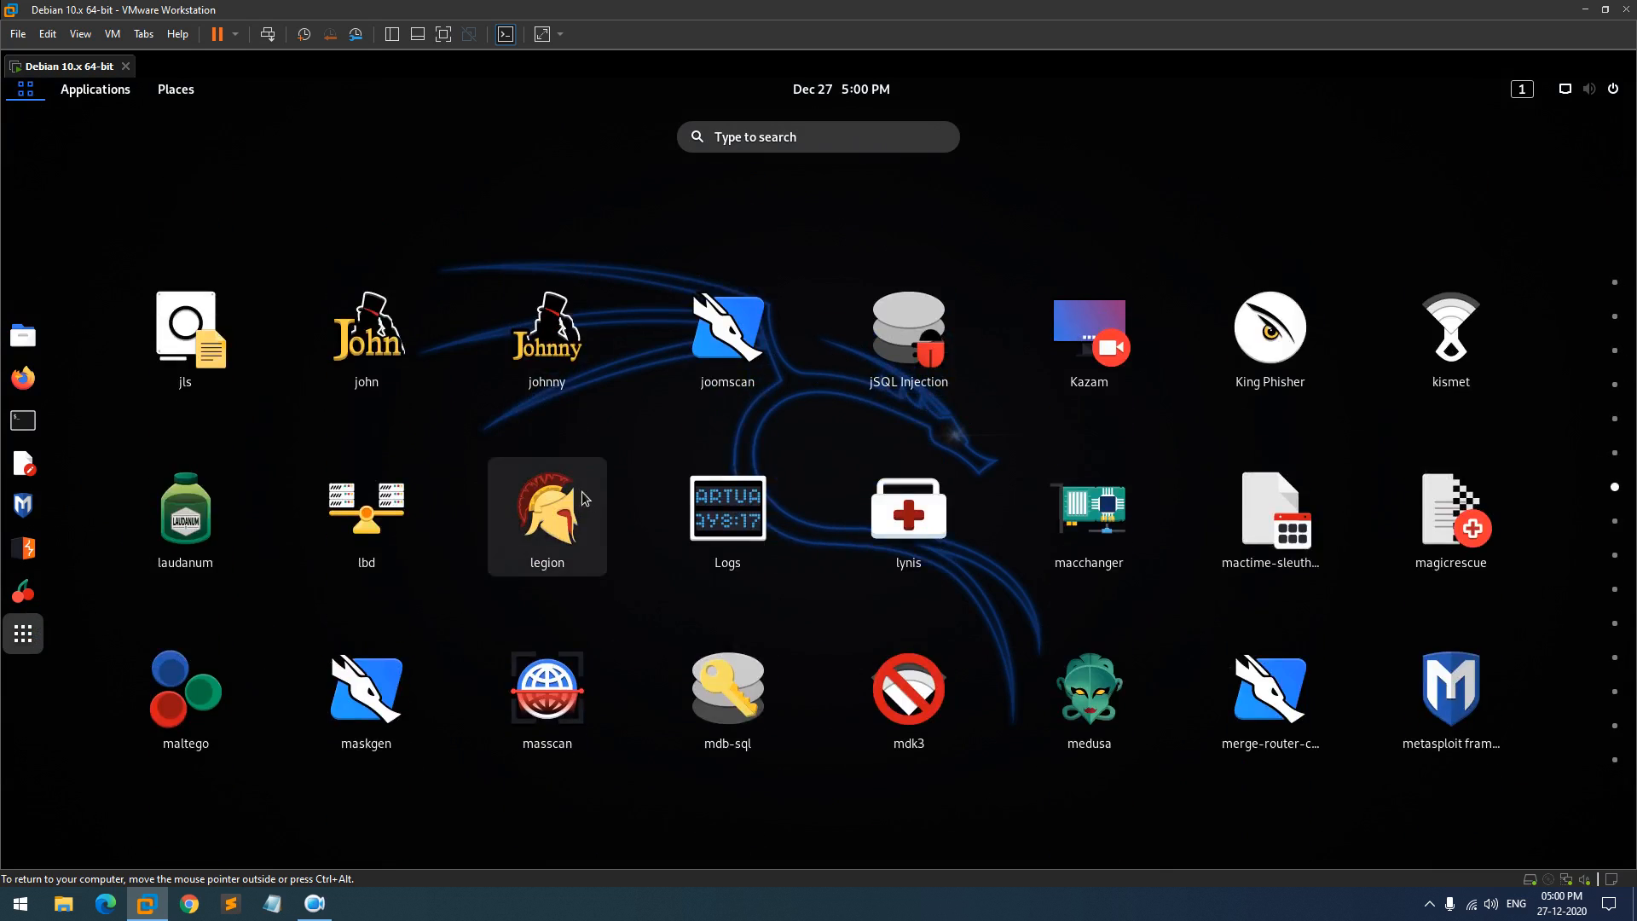
scroll(626, 509, up, 2)
scroll(626, 509, up, 5)
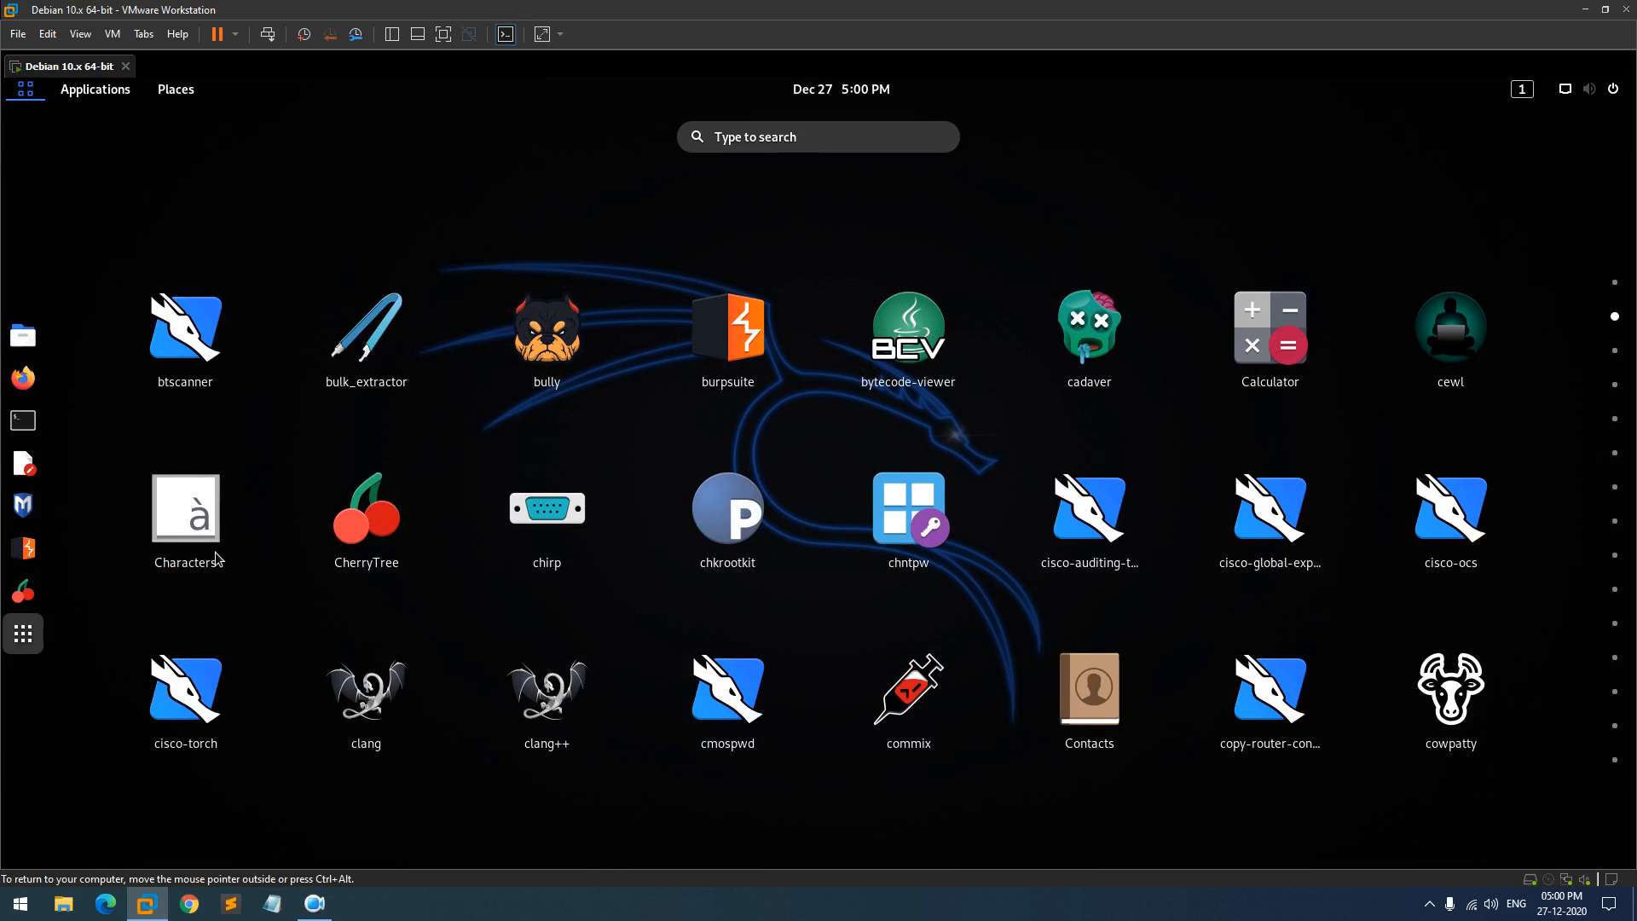
click(7, 642)
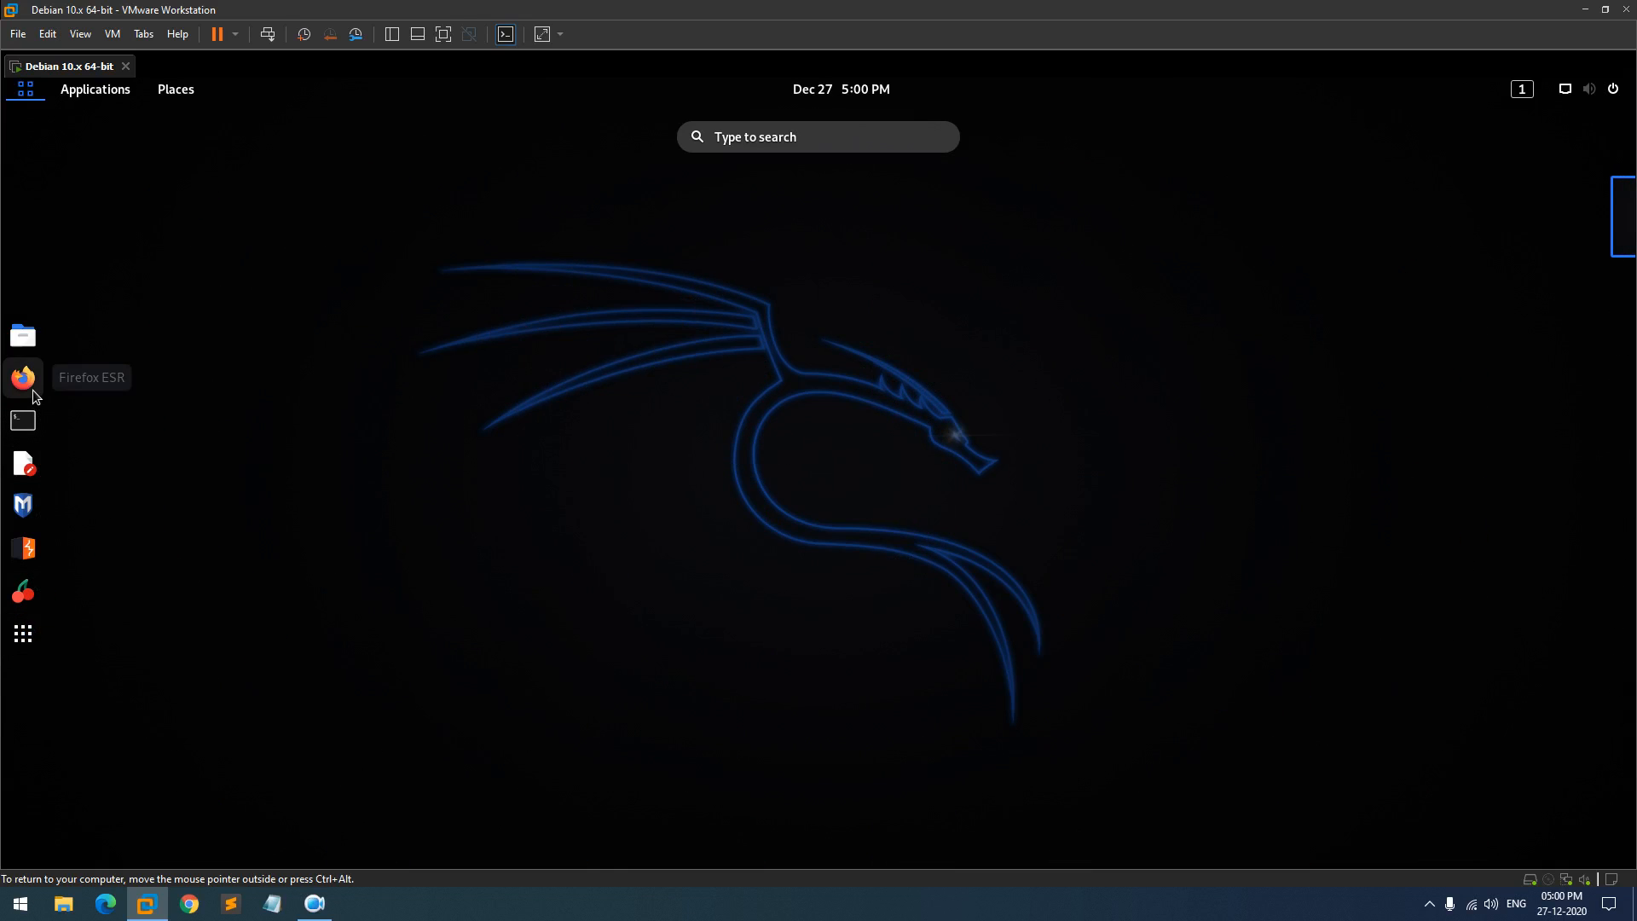
click(111, 90)
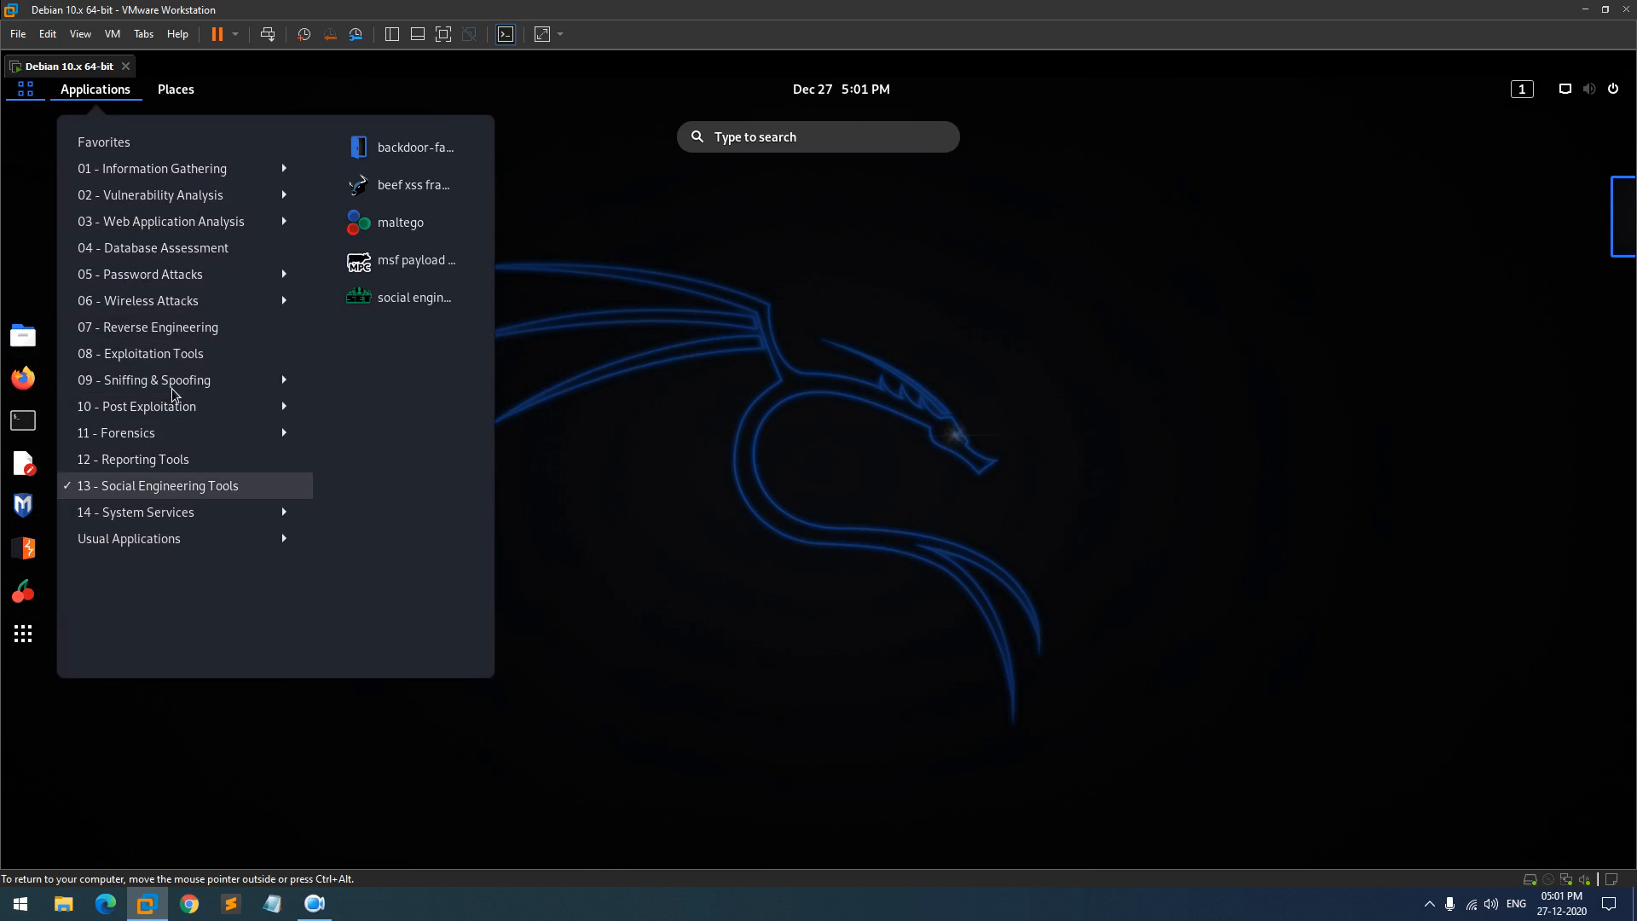
click(1025, 233)
click(924, 171)
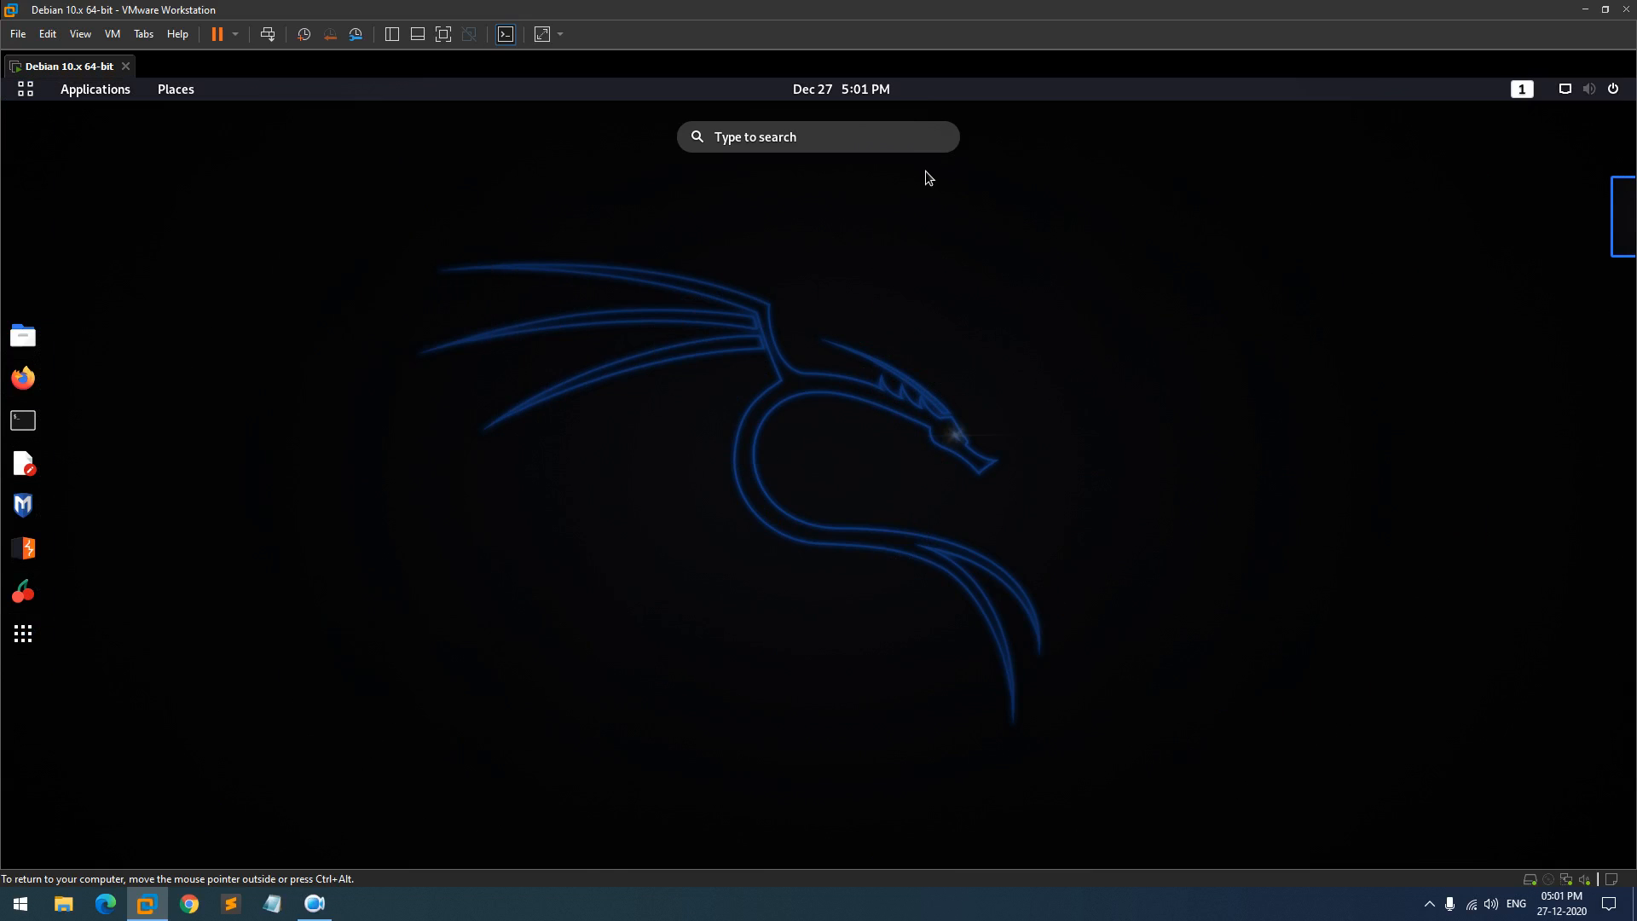